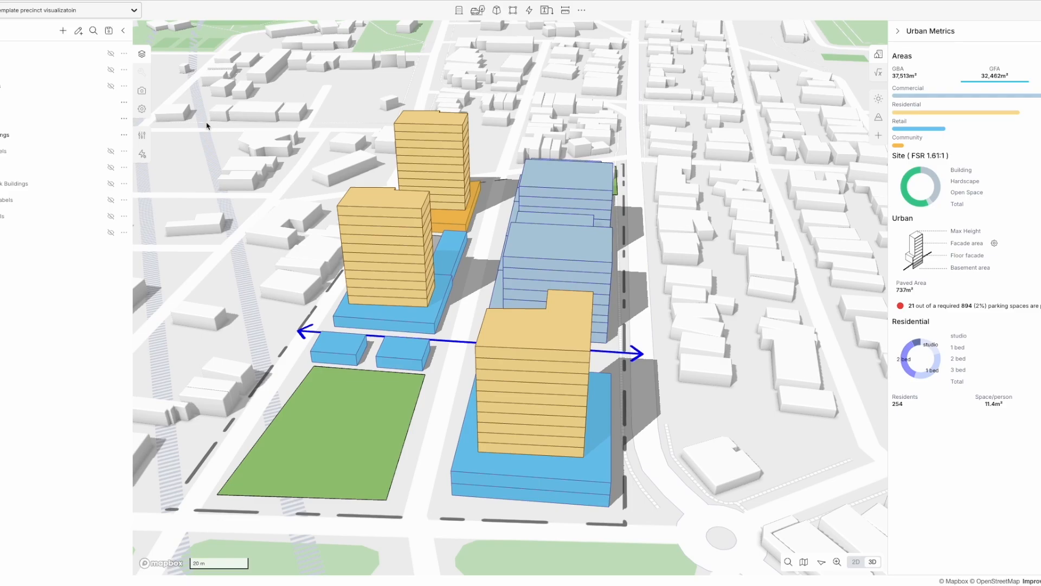
# - Toggle the visibility of the design layers to compare the precinct's massing options
pyautogui.click(111, 103)
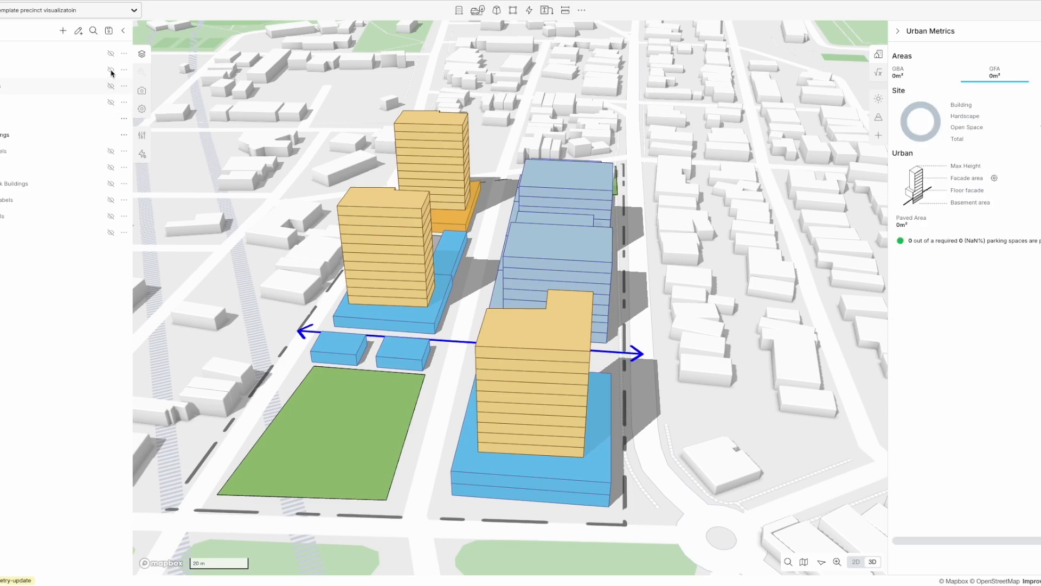
pyautogui.click(109, 69)
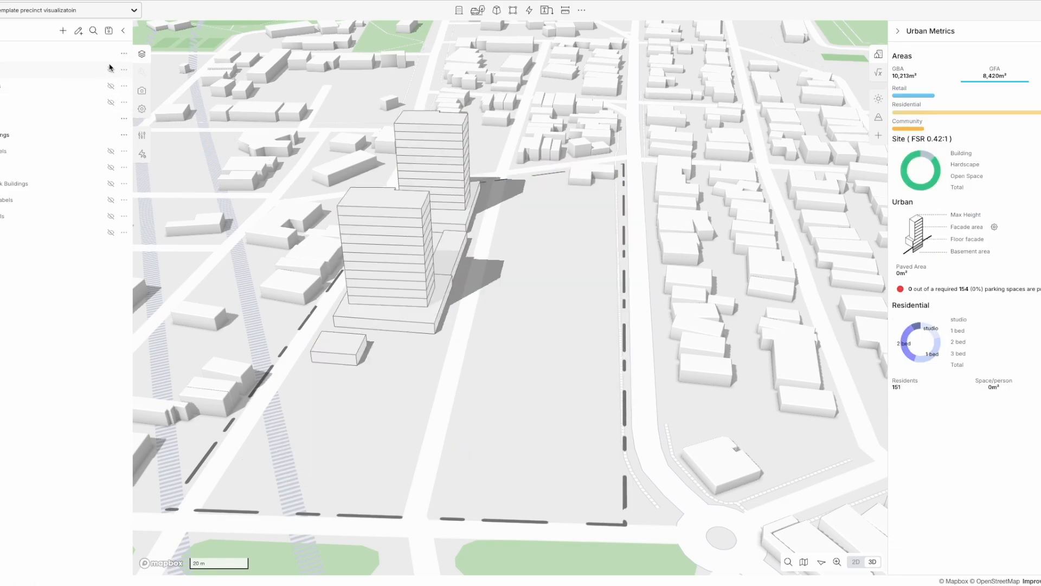
pyautogui.click(112, 70)
pyautogui.moveTo(207, 116); pyautogui.dragTo(307, 120, button='right')
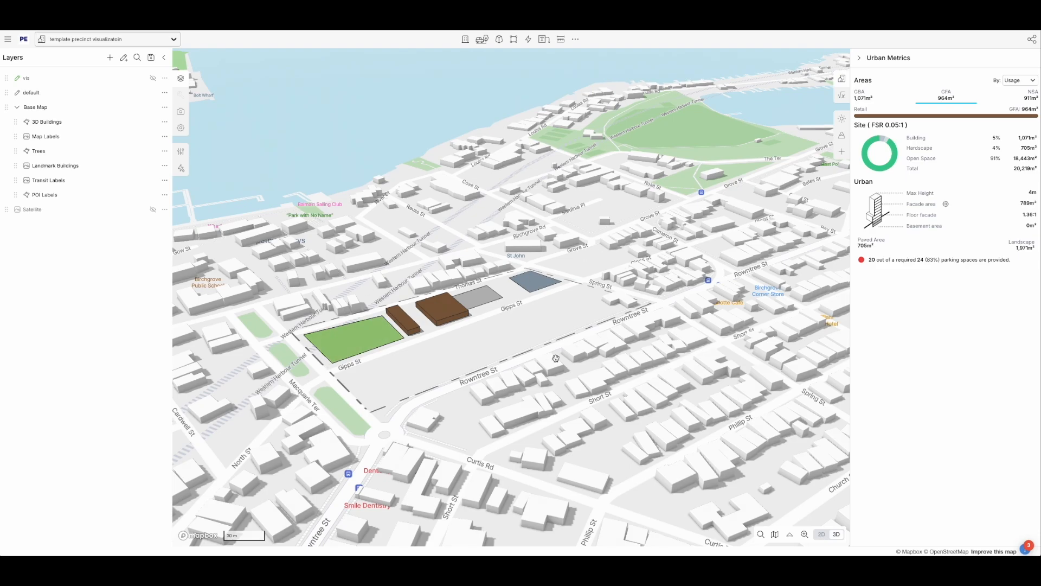
# - Open the usage settings and look up the Residential usage
pyautogui.moveTo(452, 347); pyautogui.dragTo(460, 353, button='right')
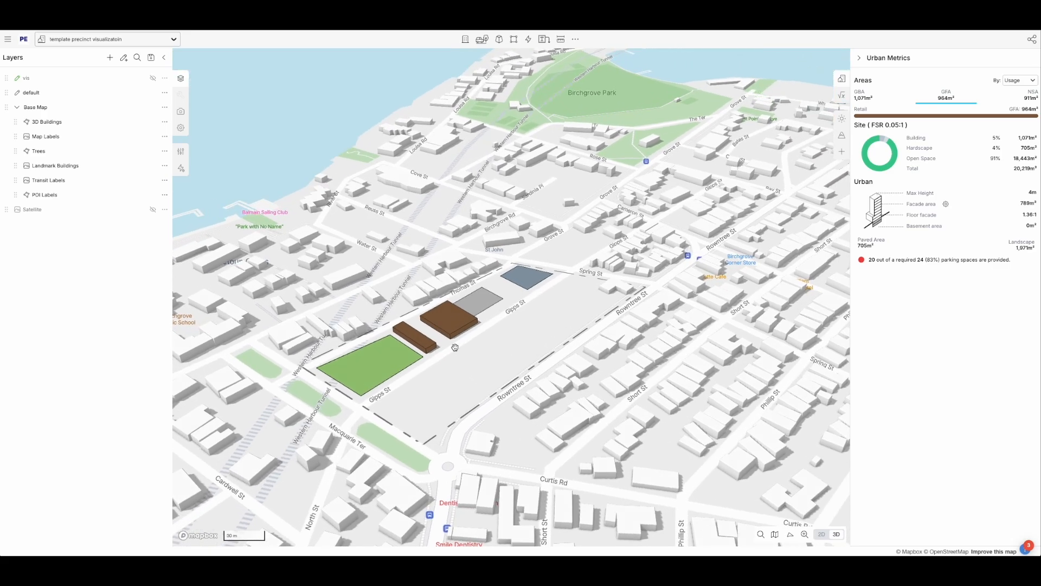
pyautogui.scroll(5, 455, 347)
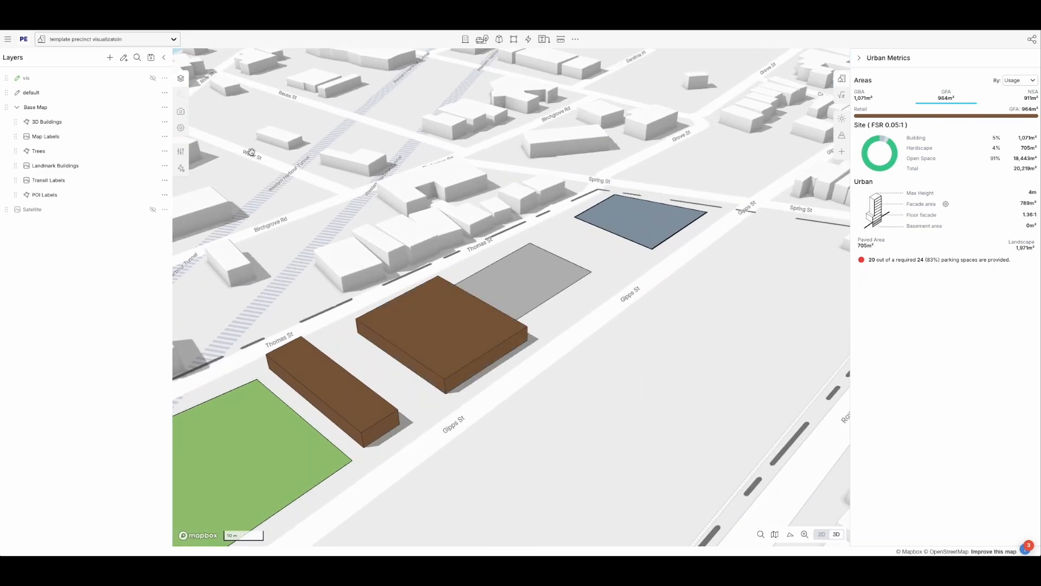
pyautogui.click(180, 153)
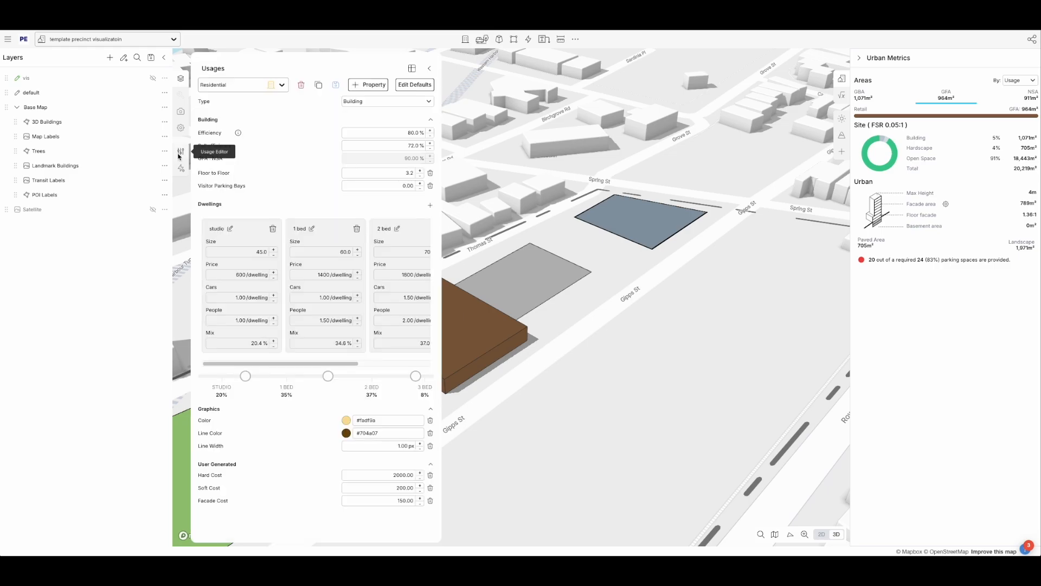
pyautogui.click(234, 87)
pyautogui.write('res')
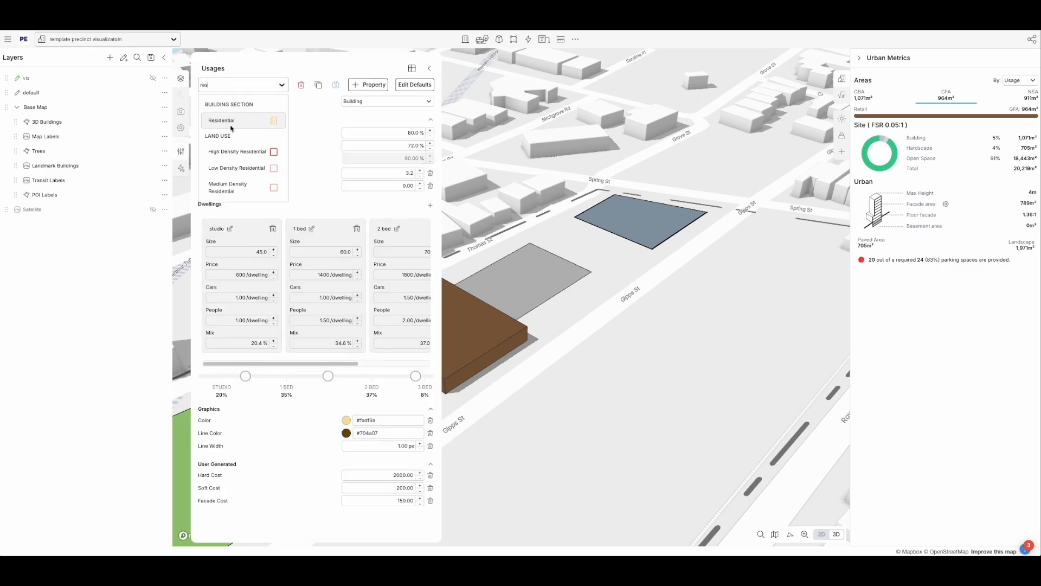
pyautogui.click(233, 120)
# - Bring up the Retail usage from the larger brown building and set its fill colour to light blue #73ccf3
pyautogui.click(483, 353)
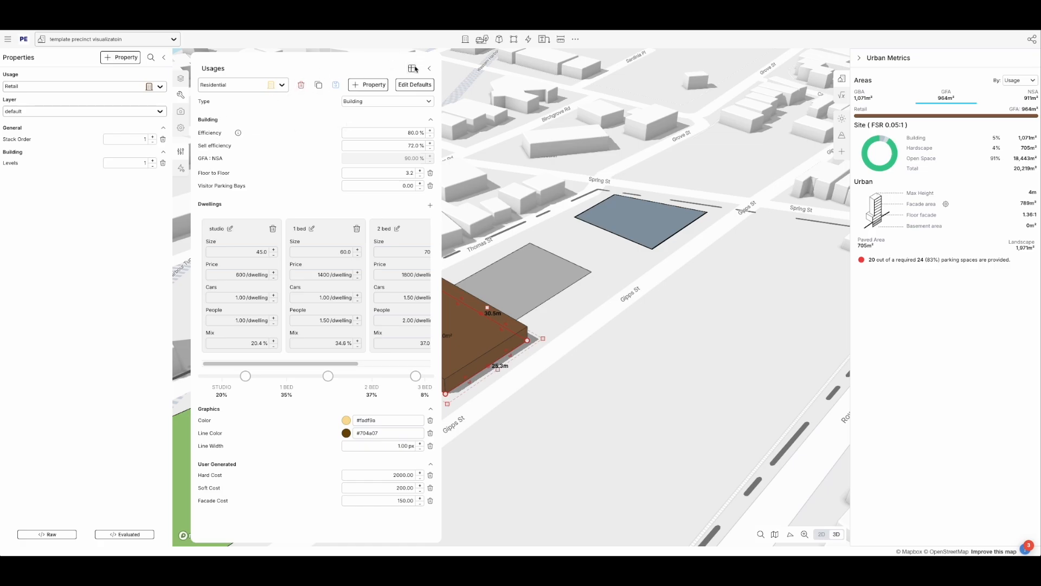
pyautogui.click(180, 151)
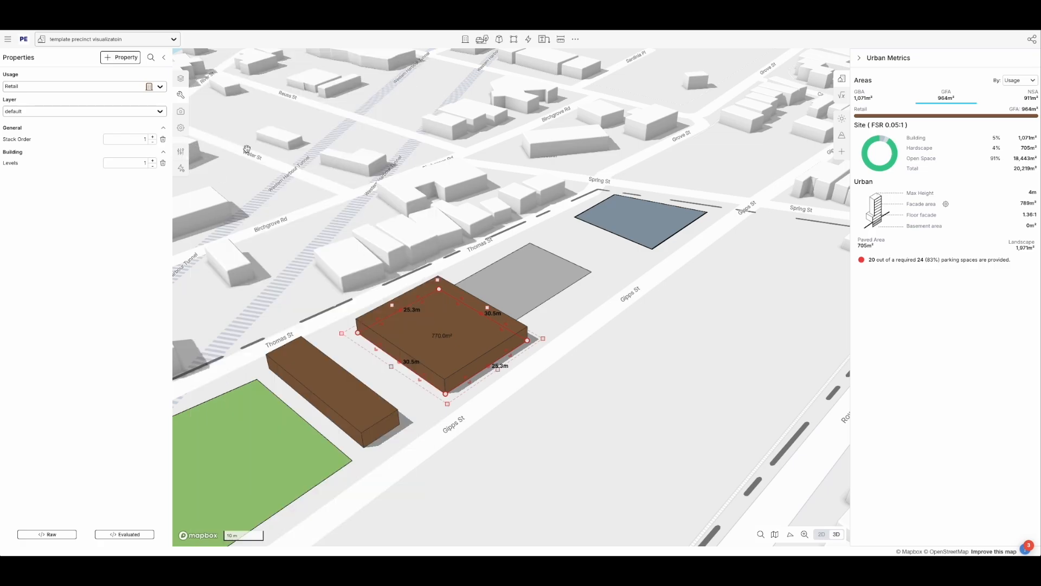
pyautogui.click(182, 154)
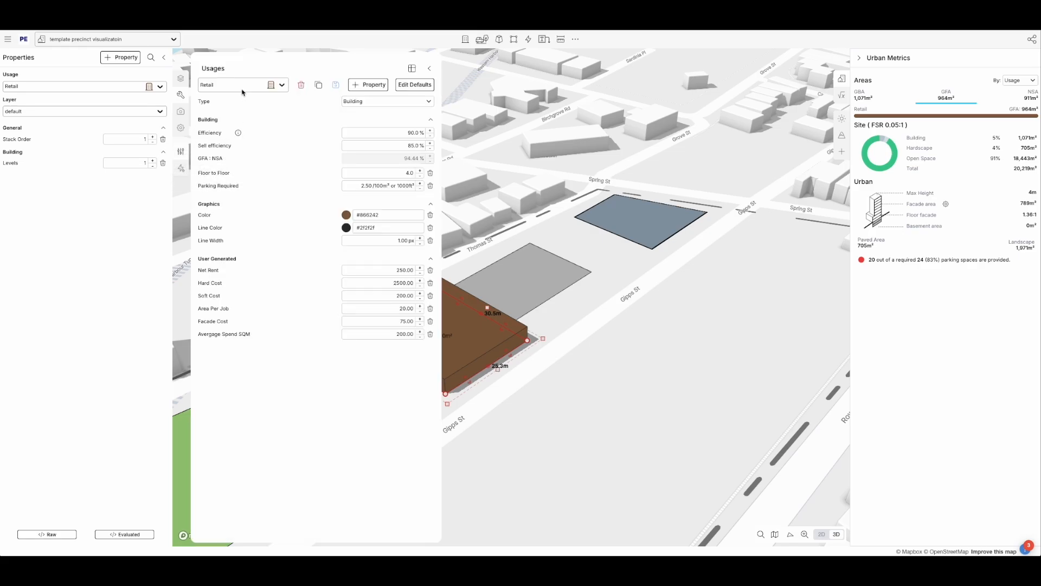
pyautogui.click(346, 216)
pyautogui.click(351, 331)
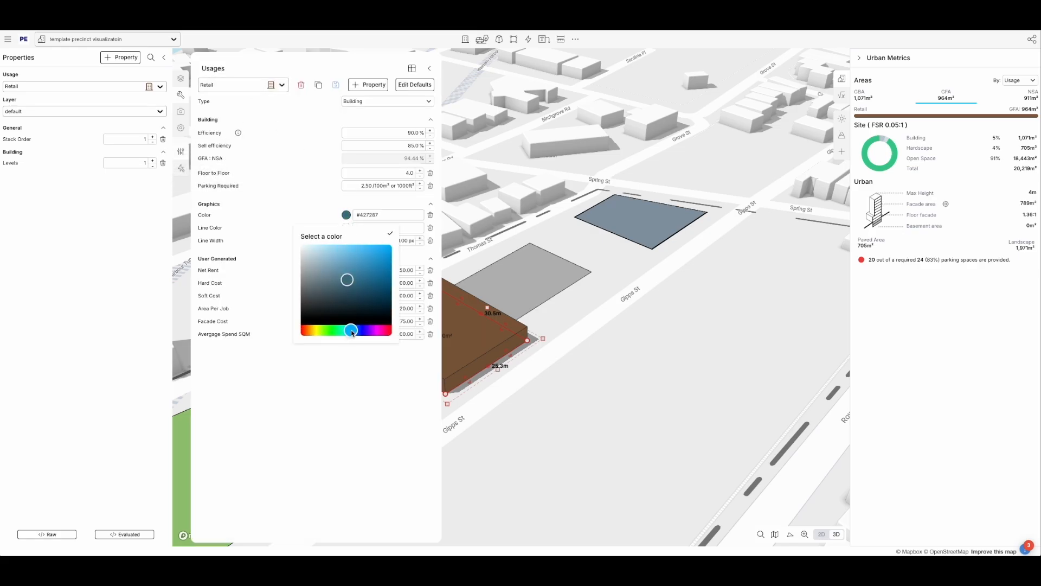
pyautogui.click(325, 401)
# - Set the Retail usage's line colour to muted blue #6064a5, save the usage and close its settings
pyautogui.click(346, 228)
pyautogui.click(361, 344)
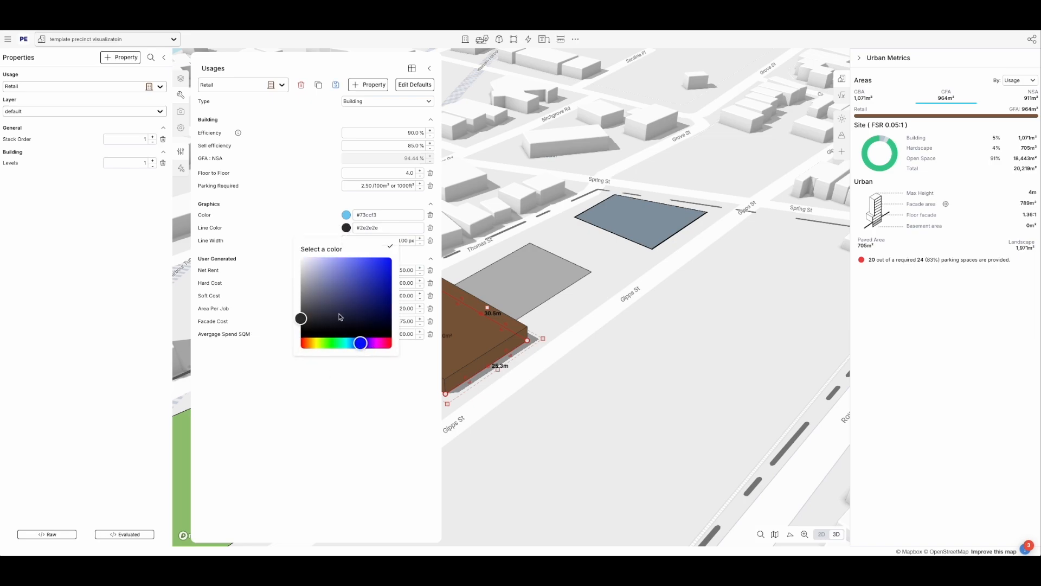
pyautogui.click(352, 416)
pyautogui.click(335, 85)
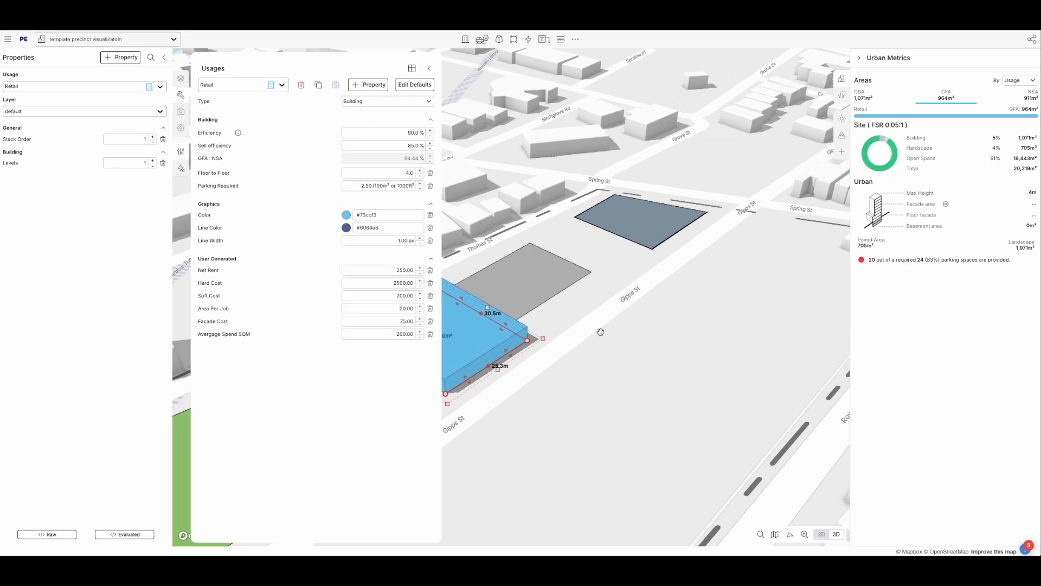
pyautogui.click(567, 423)
pyautogui.moveTo(568, 423); pyautogui.dragTo(586, 407)
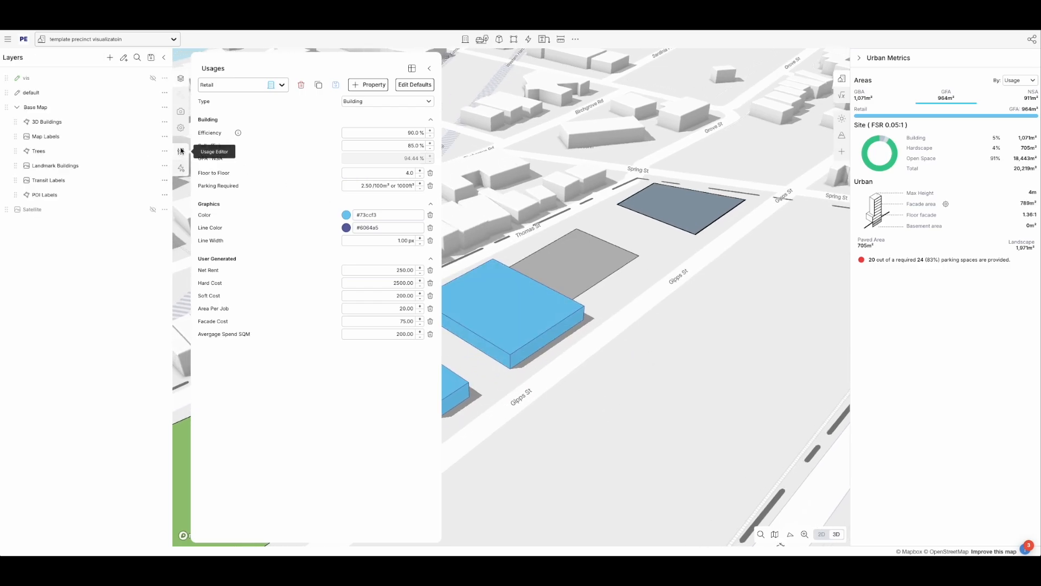
pyautogui.click(181, 151)
# - Widen the narrow retail building beside the green space to about 10.7 m
pyautogui.scroll(2, 632, 401)
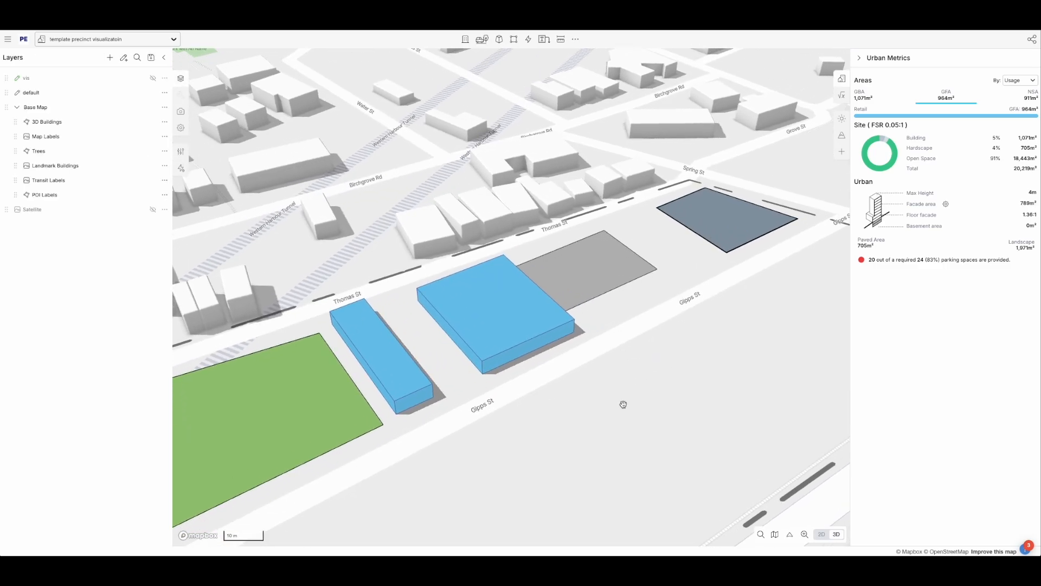
pyautogui.click(569, 276)
pyautogui.moveTo(566, 278); pyautogui.dragTo(572, 270)
pyautogui.click(644, 375)
pyautogui.moveTo(646, 385); pyautogui.dragTo(630, 385, button='right')
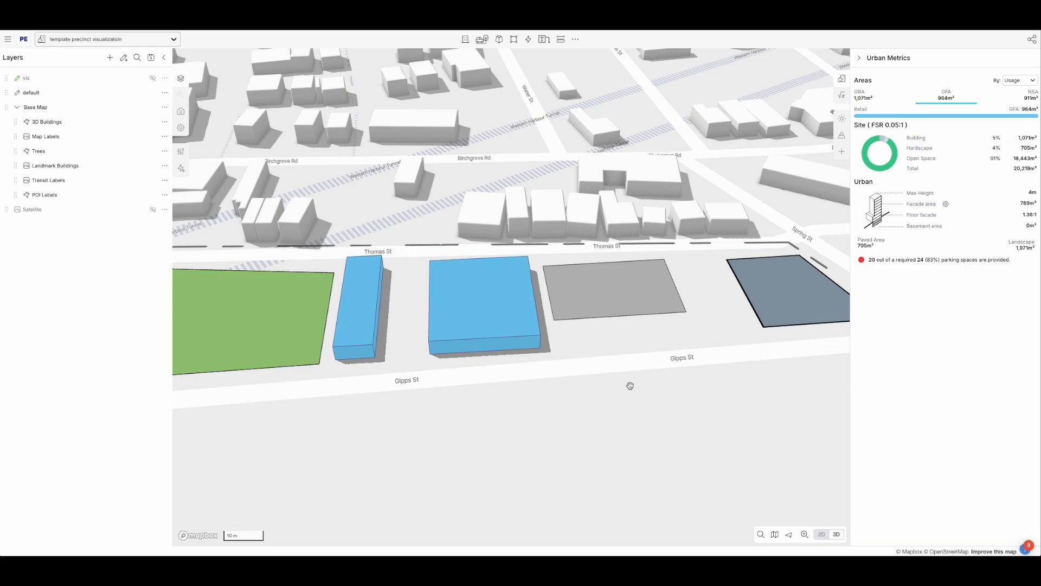
pyautogui.moveTo(468, 381)
pyautogui.mouseDown(button='right')
pyautogui.moveTo(509, 363)
pyautogui.moveTo(463, 372)
pyautogui.mouseUp(button='right')
pyautogui.click(412, 355)
pyautogui.moveTo(412, 359); pyautogui.dragTo(405, 361)
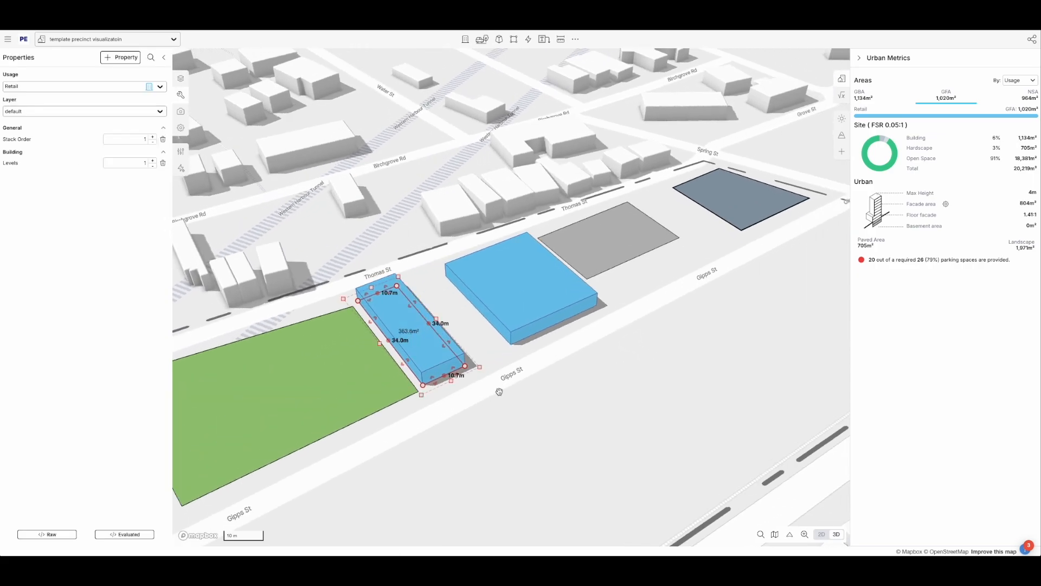
# - Enlarge the grey paved area and stretch the adjoining blue-grey plot towards it to about 1,068 m²
pyautogui.click(493, 399)
pyautogui.moveTo(493, 397); pyautogui.dragTo(509, 346)
pyautogui.scroll(-3, 511, 379)
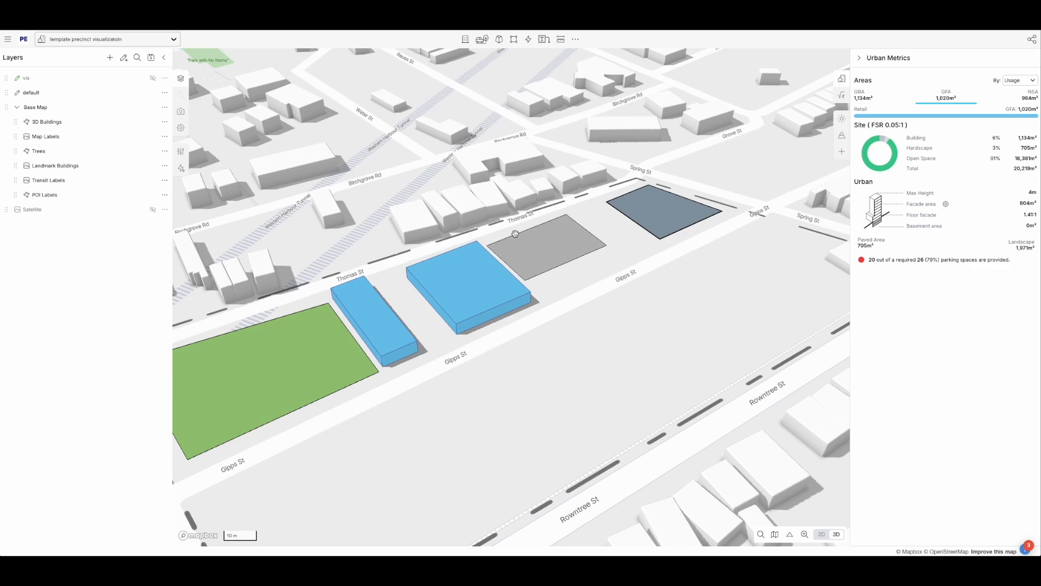
pyautogui.click(586, 243)
pyautogui.moveTo(601, 244); pyautogui.dragTo(621, 258)
pyautogui.click(609, 202)
pyautogui.moveTo(649, 209); pyautogui.dragTo(678, 199)
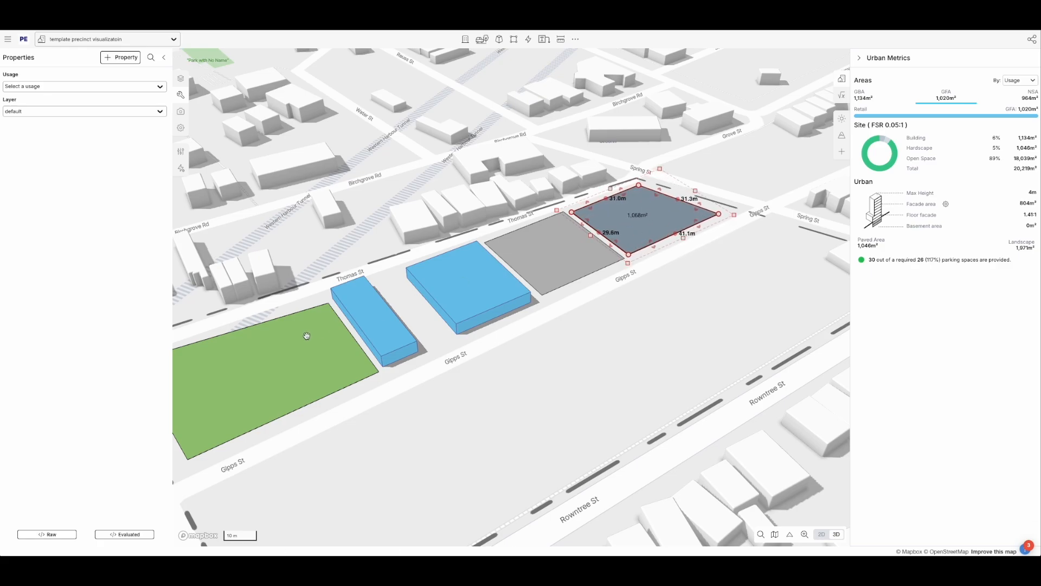
# - Split the narrow retail building crosswise into two halves with a cut line
pyautogui.moveTo(401, 418); pyautogui.dragTo(447, 406)
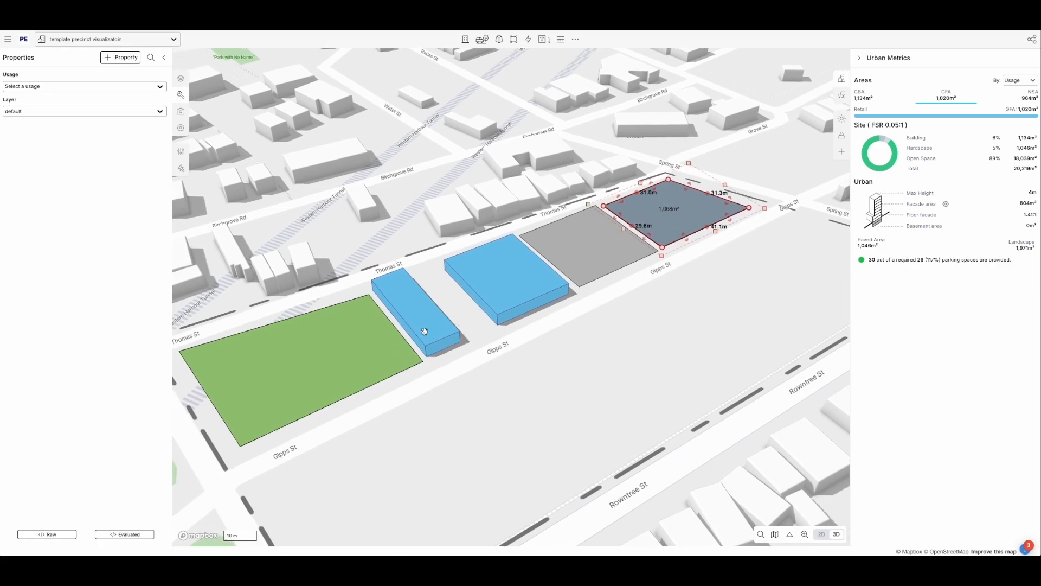
pyautogui.click(418, 312)
pyautogui.press('x')
pyautogui.click(449, 302)
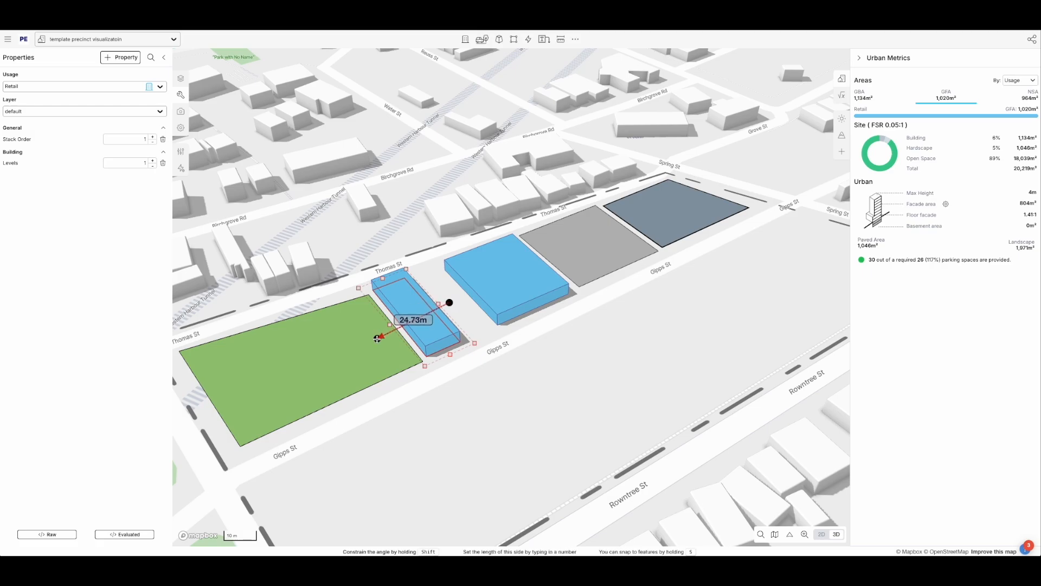
pyautogui.click(372, 334)
pyautogui.click(473, 370)
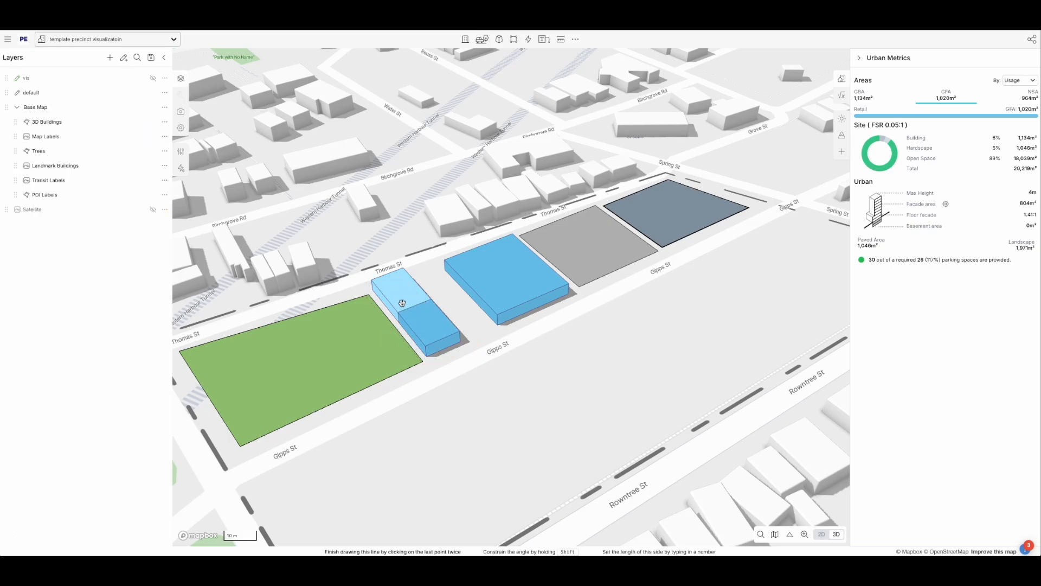
# - Pull back the facing edges of the two small retail halves to open a gap between them
pyautogui.click(403, 305)
pyautogui.scroll(5, 403, 306)
pyautogui.moveTo(410, 324); pyautogui.dragTo(403, 315)
pyautogui.click(402, 315)
pyautogui.click(419, 338)
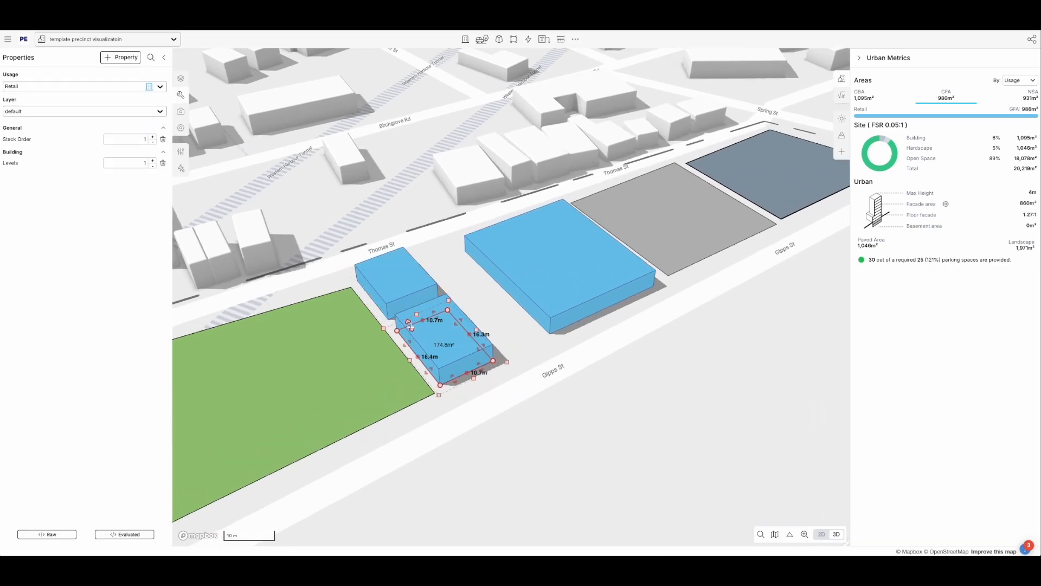
# - Lengthen the large retail building to about 32.8 m and widen it towards the grey paved area
pyautogui.click(522, 297)
pyautogui.moveTo(560, 381); pyautogui.dragTo(517, 392)
pyautogui.scroll(-5, 519, 391)
pyautogui.moveTo(593, 358); pyautogui.dragTo(587, 392, button='right')
pyautogui.moveTo(512, 374)
pyautogui.mouseDown()
pyautogui.moveTo(501, 371)
pyautogui.moveTo(515, 372)
pyautogui.mouseUp()
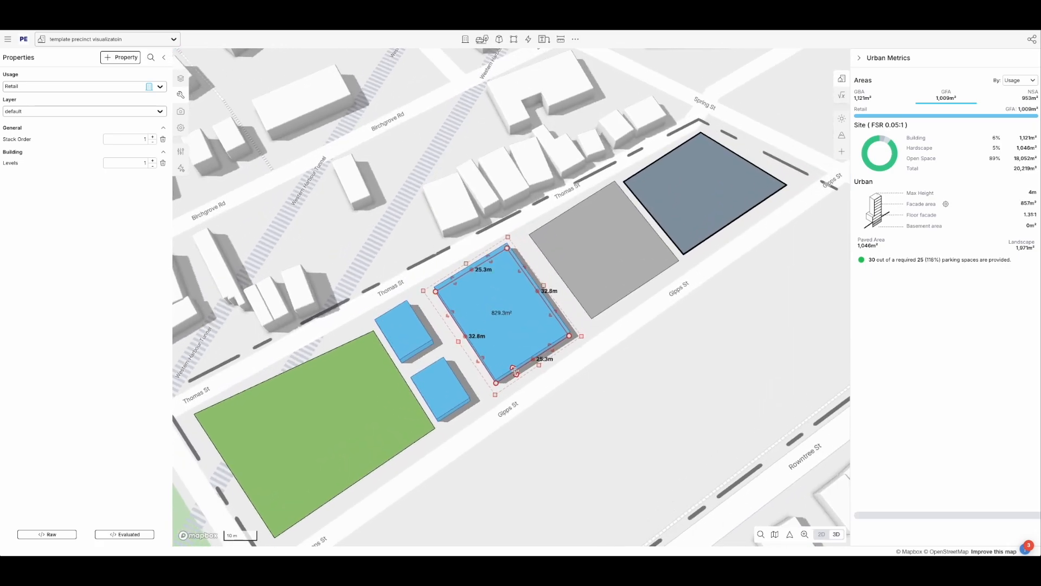
pyautogui.moveTo(552, 314); pyautogui.dragTo(566, 306)
# - Assign the Community usage to the blue-grey plot at the Spring St end of the site
pyautogui.moveTo(683, 381); pyautogui.dragTo(655, 374)
pyautogui.click(675, 184)
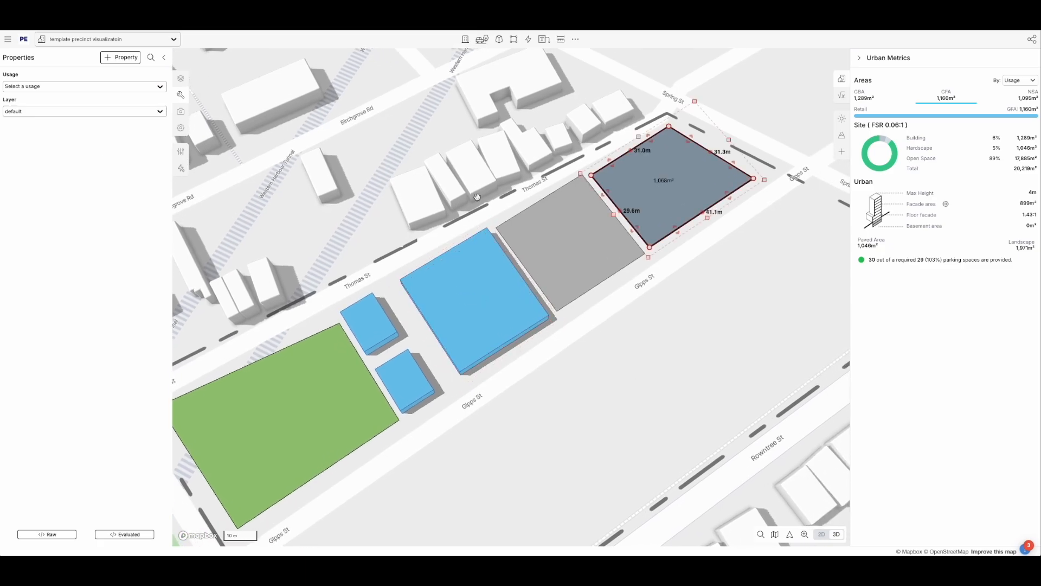
pyautogui.click(48, 86)
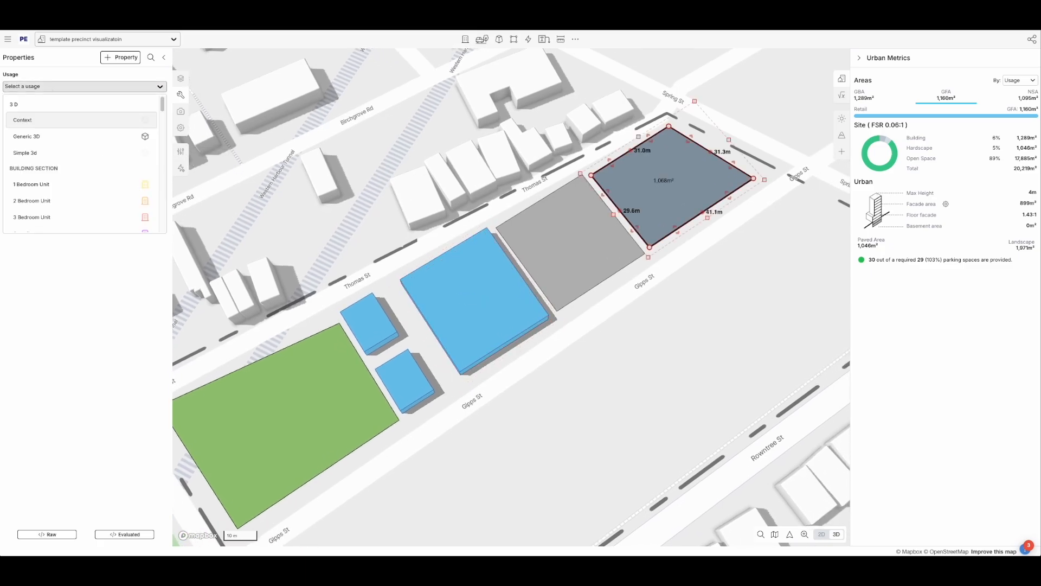
pyautogui.click(63, 140)
pyautogui.click(708, 328)
pyautogui.moveTo(708, 328); pyautogui.dragTo(613, 327, button='right')
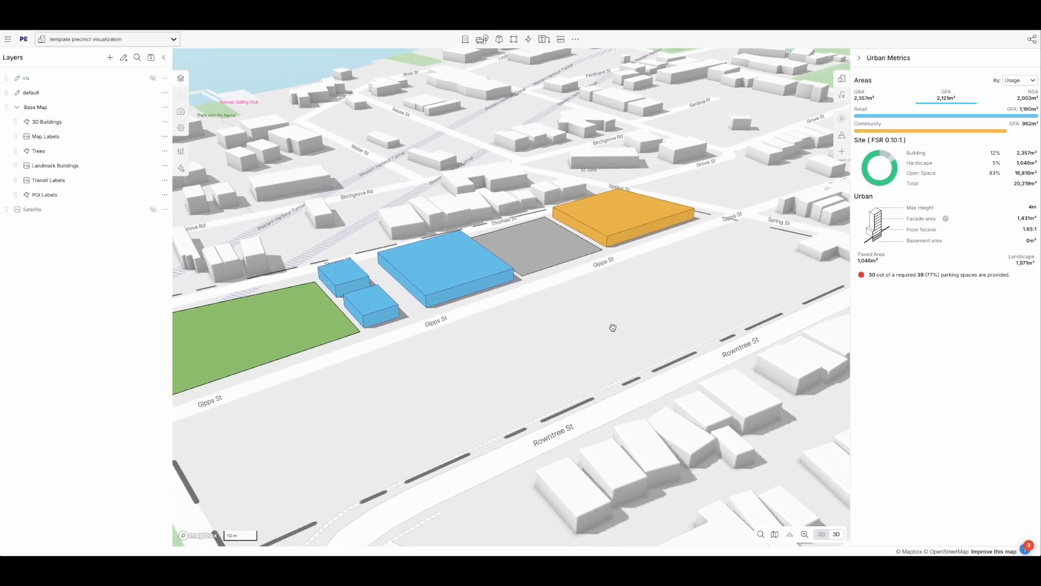
# - Switch the map to a 2D plan view showing the whole site
pyautogui.press('2')
pyautogui.scroll(-3, 616, 326)
pyautogui.moveTo(591, 339); pyautogui.dragTo(562, 314)
pyautogui.press('r')
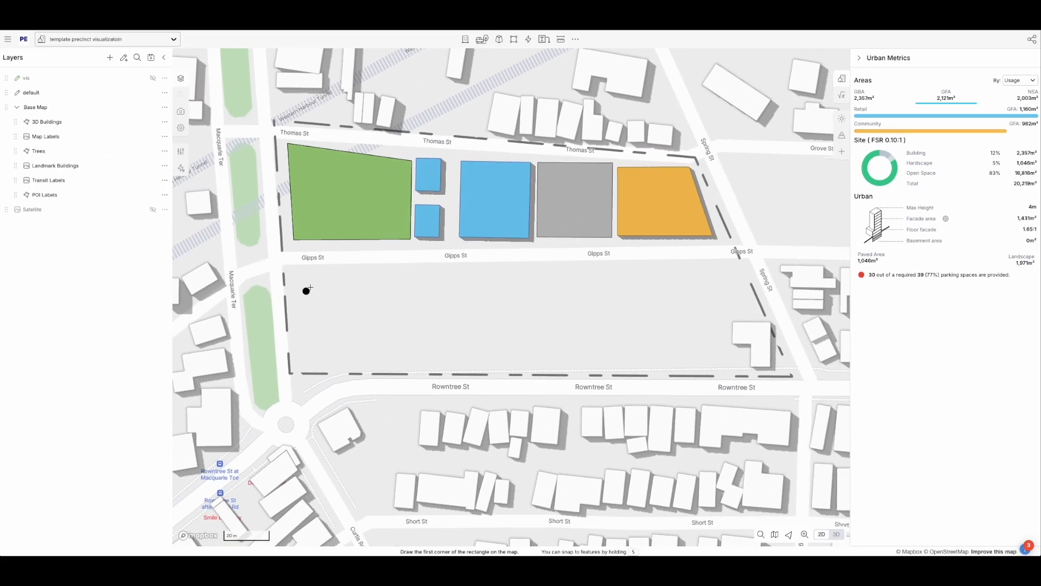
pyautogui.click(300, 276)
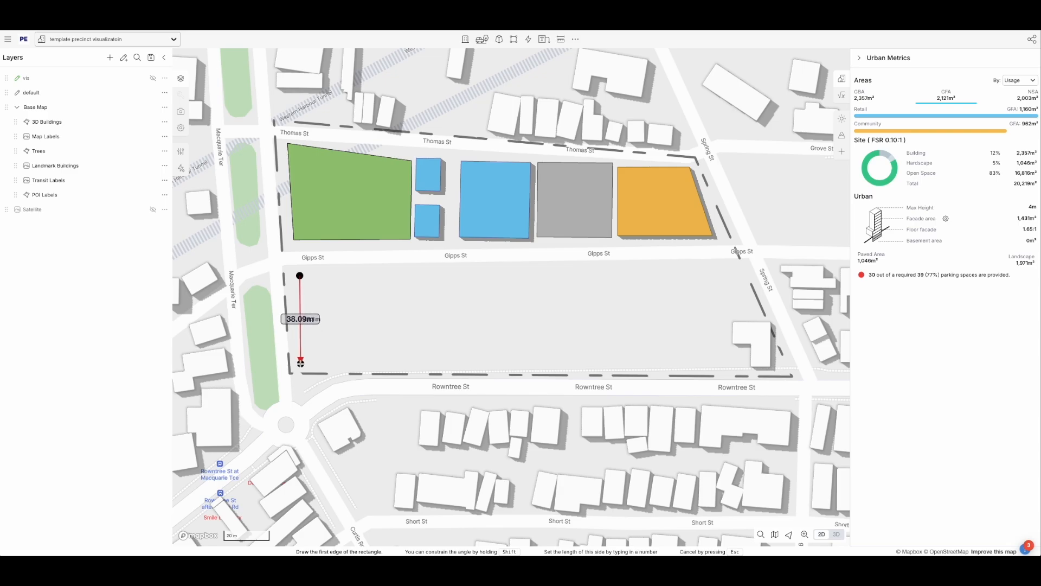
pyautogui.click(300, 364)
pyautogui.click(410, 330)
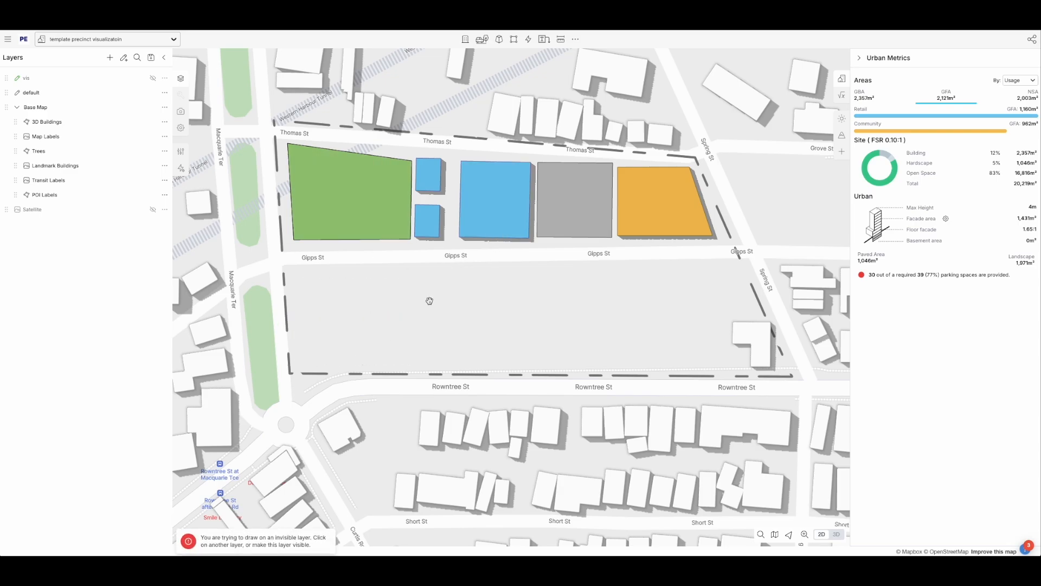
# - Make the default layer active and draw a rectangle of about 38.3 by 43.5 m in the empty block's Macquarie Ter end
pyautogui.click(34, 94)
pyautogui.press('r')
pyautogui.click(302, 275)
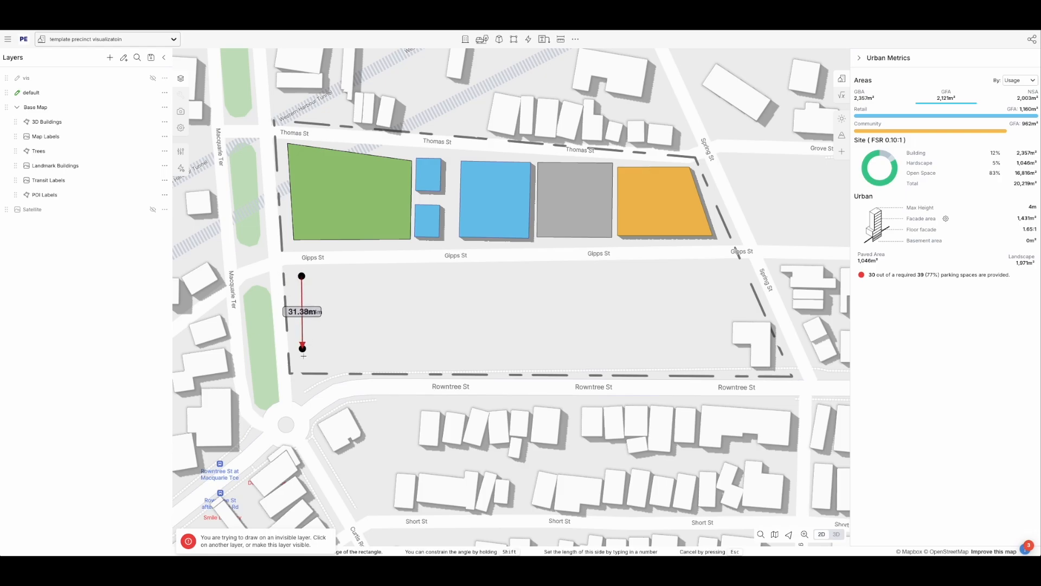
pyautogui.click(302, 363)
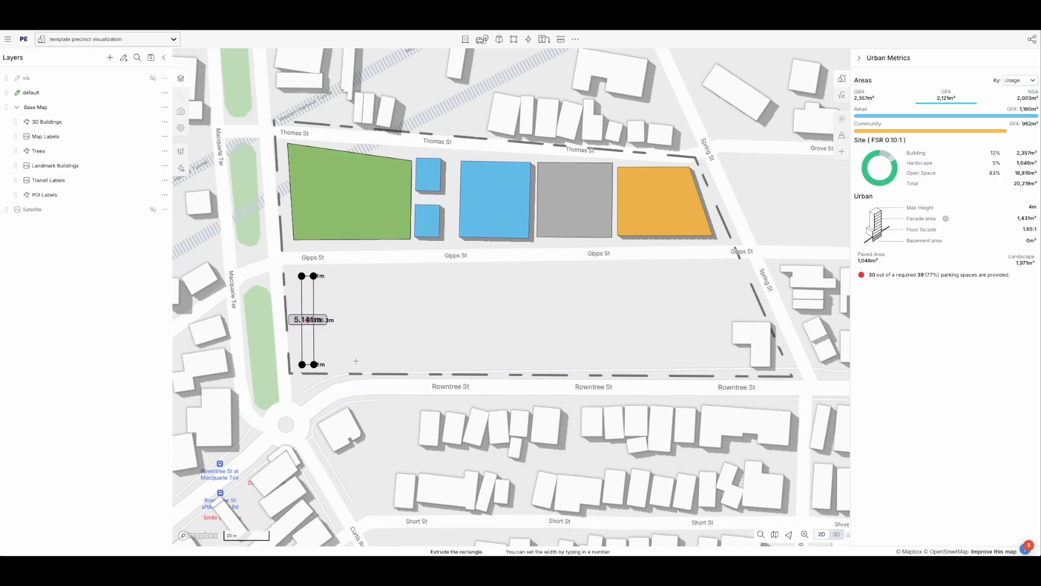
pyautogui.click(402, 364)
# - Assign the Retail usage to the new rectangle and raise it to 3 levels
pyautogui.click(74, 87)
pyautogui.write('ret')
pyautogui.click(82, 136)
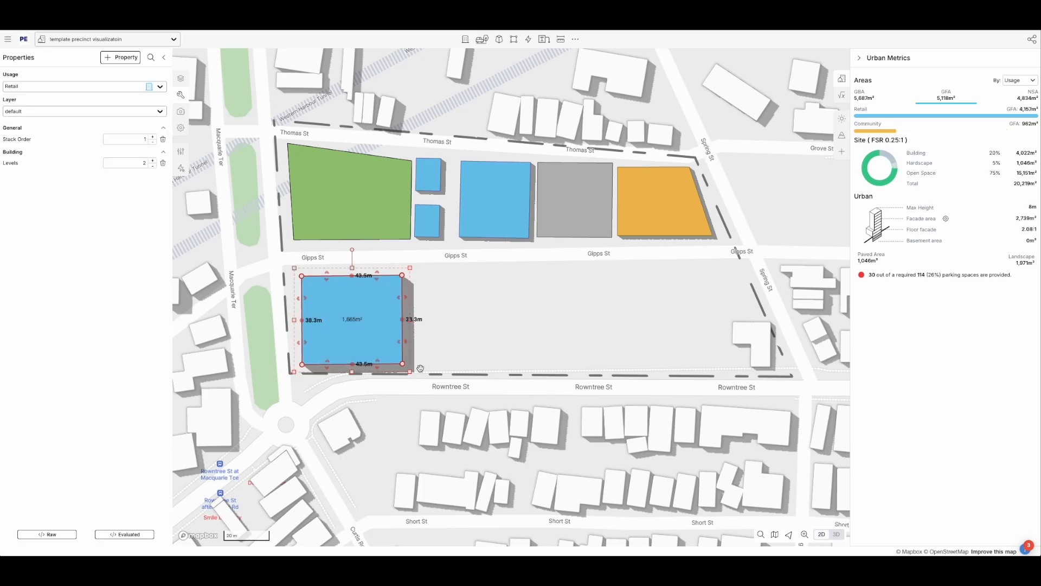
pyautogui.press('+')
# - Pull the new retail building's two corners on the Spring St side slightly inward, shortening its long edges to about 43.1 and 42.8 m
pyautogui.moveTo(404, 364); pyautogui.dragTo(401, 364)
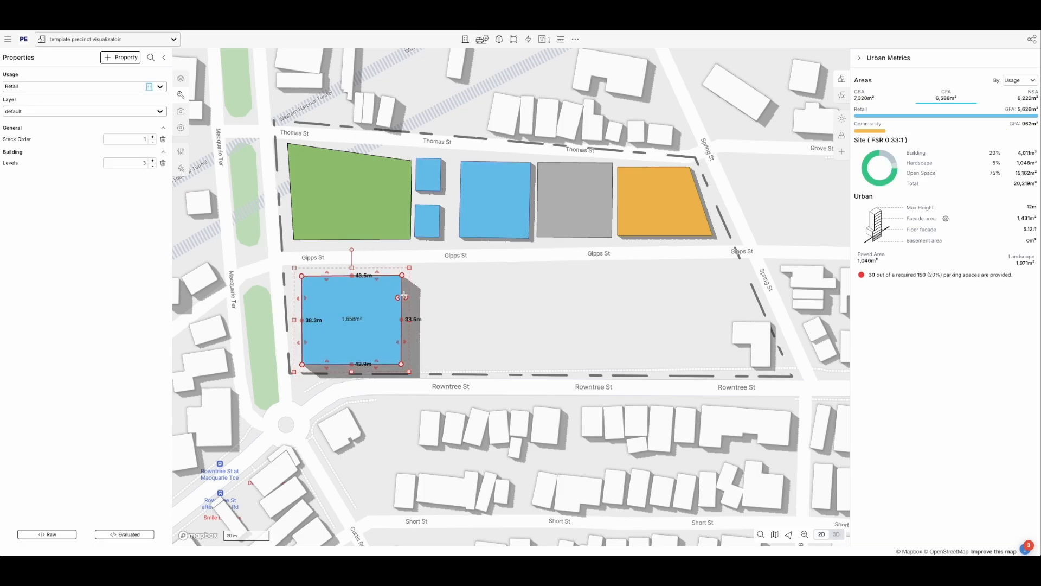
pyautogui.moveTo(402, 275); pyautogui.dragTo(401, 277)
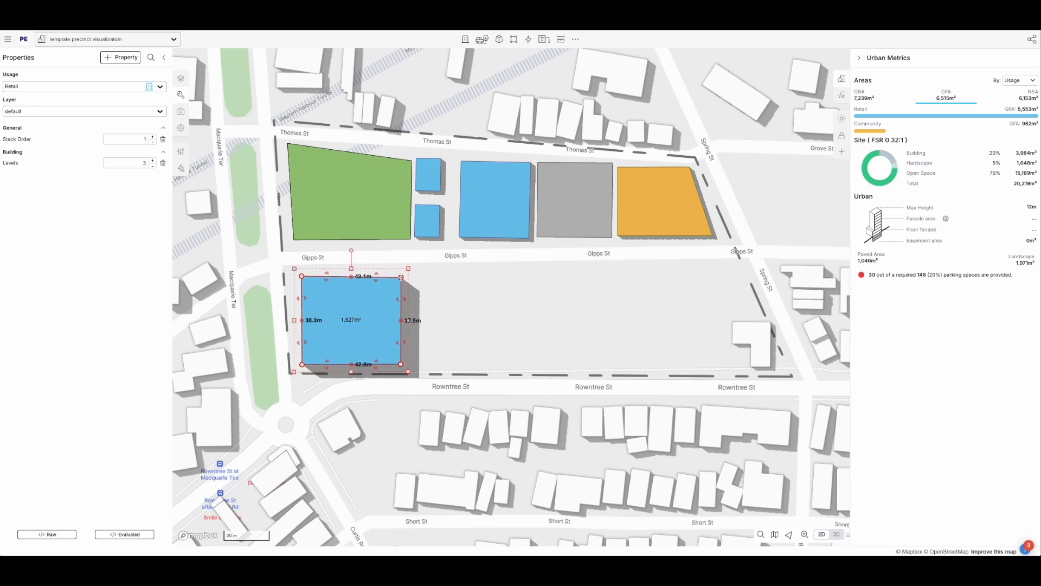
# - Draw a rectangle of about 38.1 by 37.3 m between Gipps St and Rowntree St, beside the large retail building
pyautogui.press('r')
pyautogui.click(417, 275)
pyautogui.click(417, 362)
pyautogui.click(506, 322)
pyautogui.moveTo(452, 326); pyautogui.dragTo(497, 325)
pyautogui.click(596, 382)
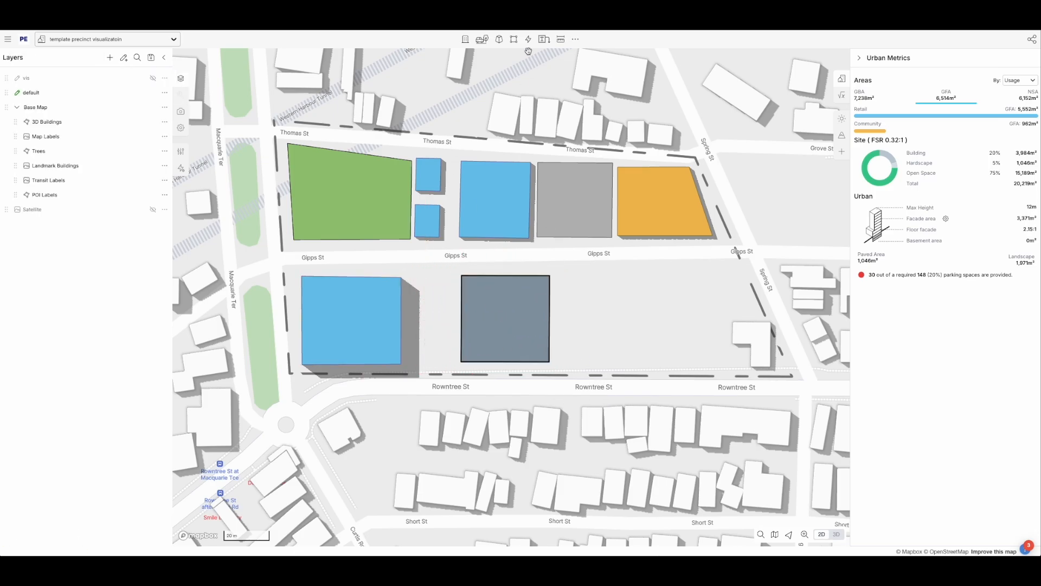
# - Add a double-headed Major Arrow about 107.2 m long from Thomas St to Rowntree St through the gap between the buildings
pyautogui.click(543, 40)
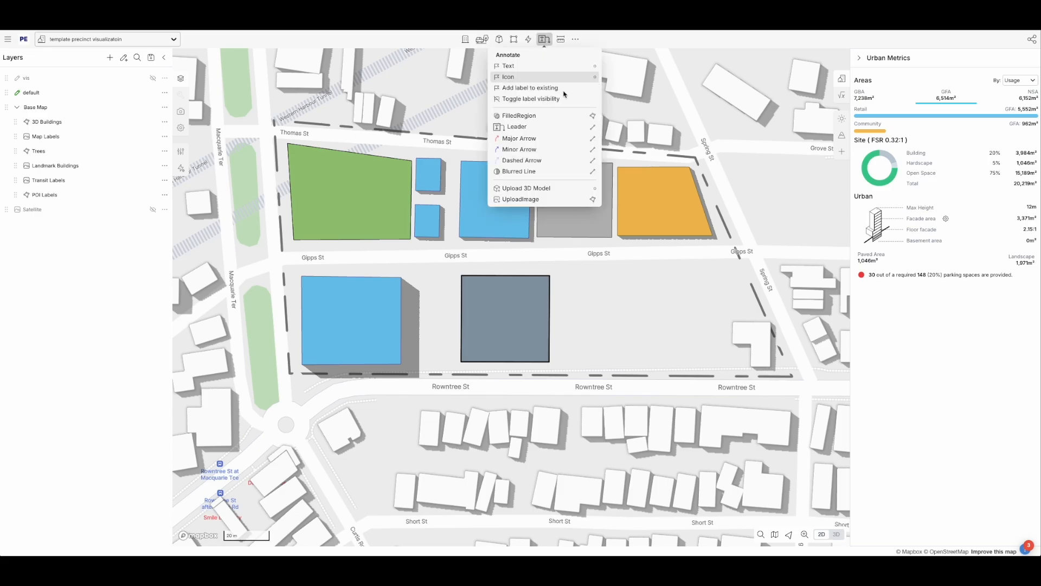
pyautogui.click(524, 142)
pyautogui.click(457, 140)
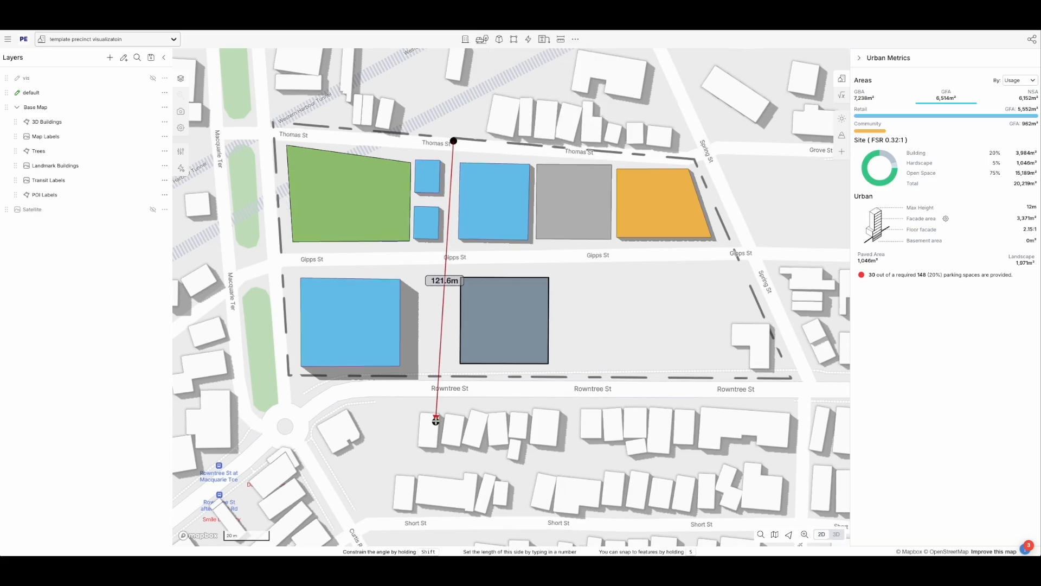
pyautogui.click(446, 388)
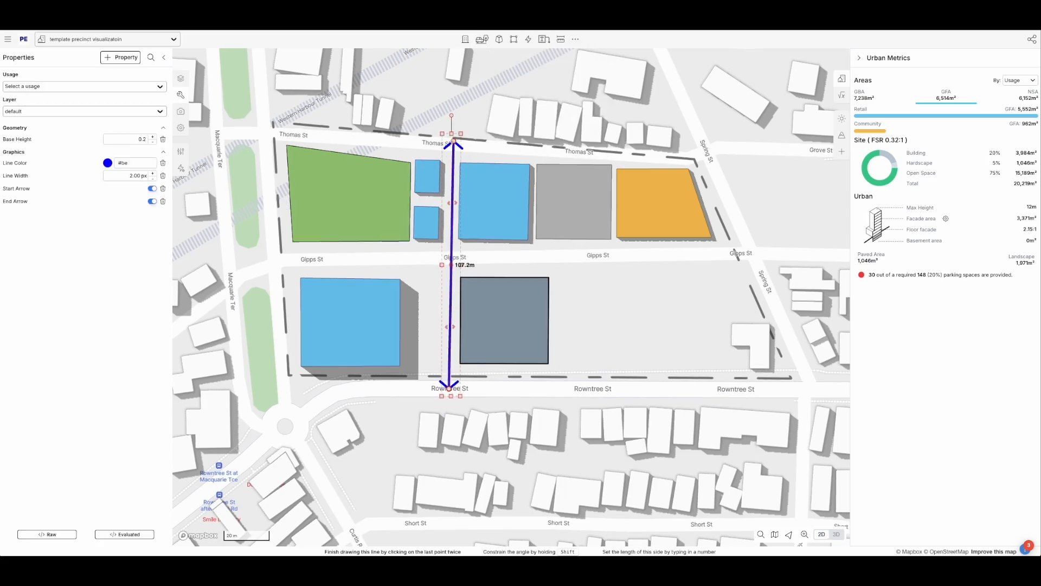
pyautogui.moveTo(612, 291); pyautogui.dragTo(598, 282)
# - Resize the unassigned rectangle beside the arrow and copy it side by side along Gipps St toward Spring St
pyautogui.click(500, 307)
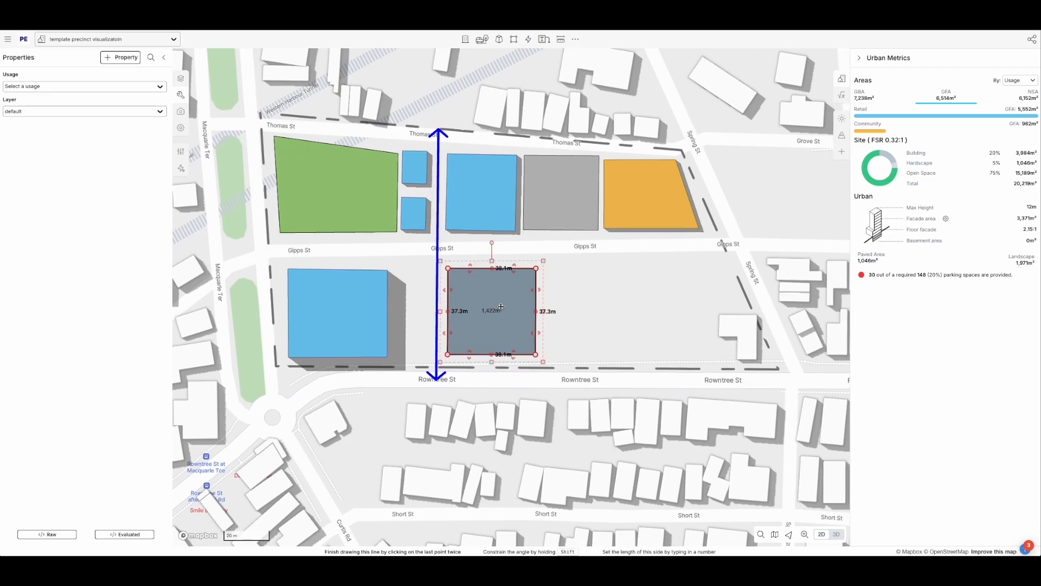
pyautogui.moveTo(533, 289)
pyautogui.mouseDown()
pyautogui.moveTo(505, 296)
pyautogui.moveTo(540, 304)
pyautogui.mouseUp()
pyautogui.moveTo(526, 355); pyautogui.dragTo(526, 340)
pyautogui.keyDown('alt'); pyautogui.moveTo(542, 304); pyautogui.dragTo(594, 356); pyautogui.keyUp('alt')
pyautogui.keyDown('alt'); pyautogui.moveTo(605, 320); pyautogui.dragTo(665, 320); pyautogui.keyUp('alt')
# - Shift the shared edges of the row and set alternate footprints back from Rowntree St to form a staggered frontage
pyautogui.click(580, 289)
pyautogui.moveTo(580, 289); pyautogui.dragTo(571, 289)
pyautogui.click(497, 291)
pyautogui.moveTo(505, 269); pyautogui.dragTo(513, 270)
pyautogui.click(668, 306)
pyautogui.moveTo(662, 354); pyautogui.dragTo(661, 336)
# - Split the footprint nearest Spring St in two with a line and pull the outer part's Rowntree St edge outward
pyautogui.click(668, 267)
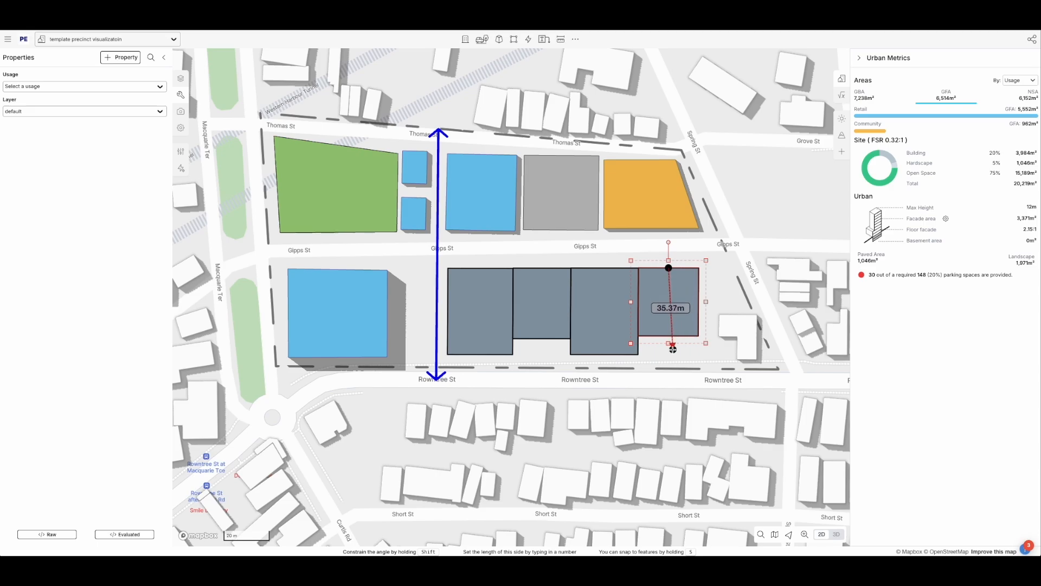
pyautogui.click(668, 336)
pyautogui.doubleClick(668, 365)
pyautogui.click(717, 346)
pyautogui.click(689, 293)
pyautogui.moveTo(678, 336); pyautogui.dragTo(680, 344)
pyautogui.moveTo(737, 321); pyautogui.dragTo(667, 318)
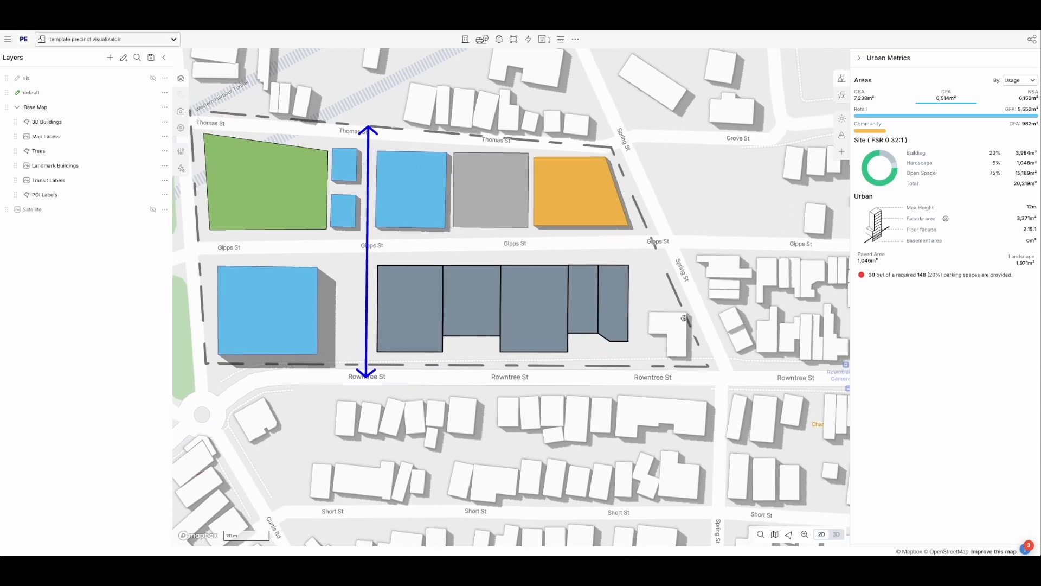
# - Draw a rectangle of about 30.7 by 41.1 m at the Spring St end of the row and make it green landscape
pyautogui.click(260, 198)
pyautogui.click(629, 291)
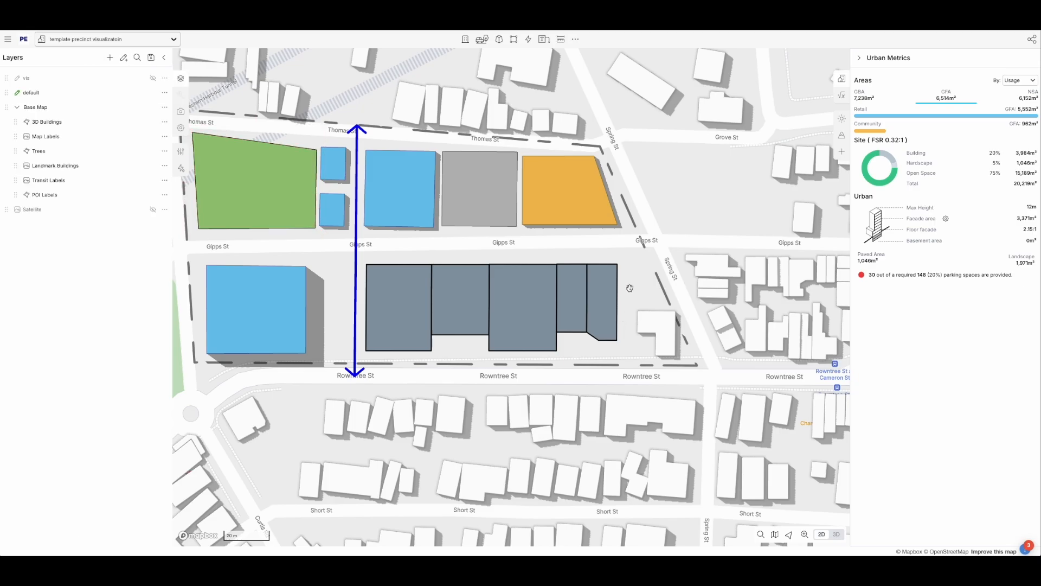
pyautogui.press('r')
pyautogui.click(617, 264)
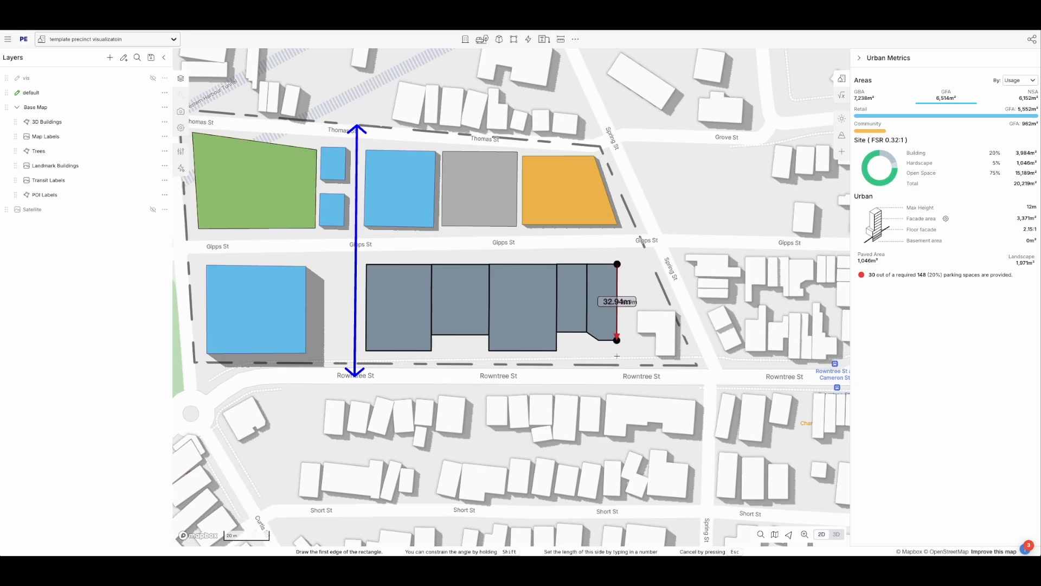
pyautogui.click(617, 358)
pyautogui.click(697, 359)
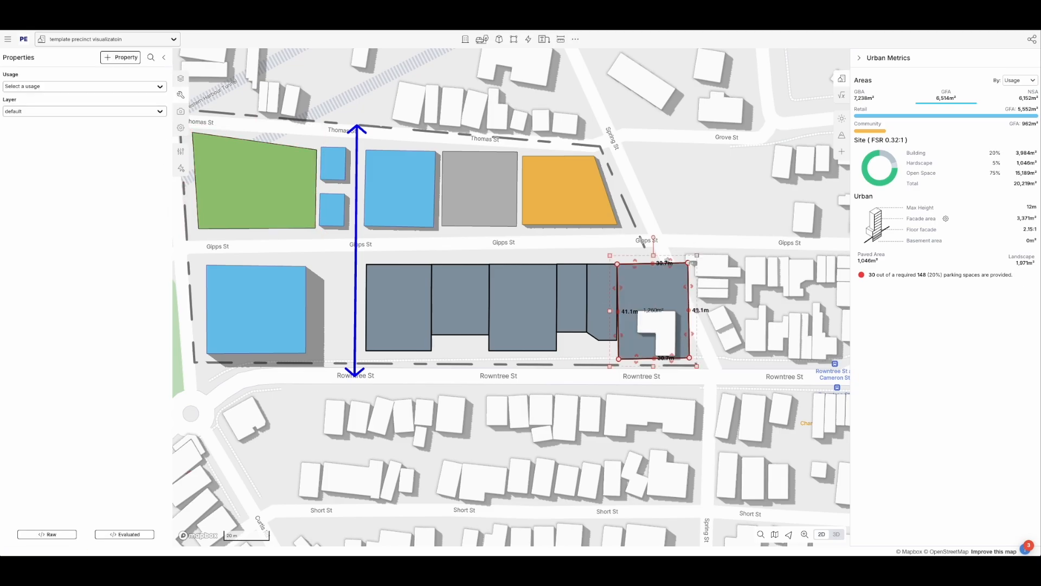
pyautogui.moveTo(728, 378); pyautogui.dragTo(776, 311, button='right')
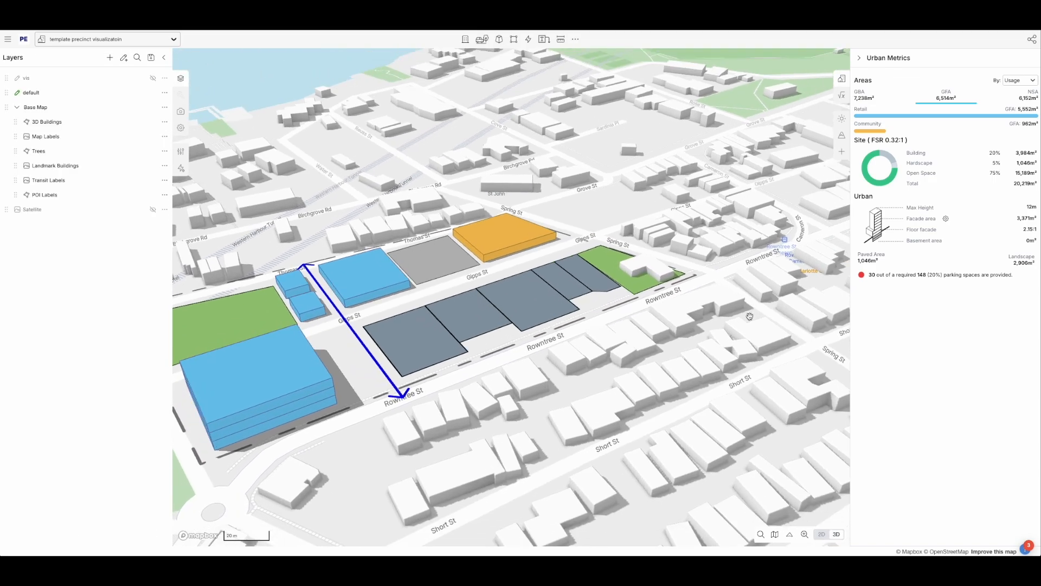
# - Select the five unassigned footprints between Gipps St and Rowntree St and assign them the Commercial usage
pyautogui.click(471, 359)
pyautogui.keyDown('shift'); pyautogui.click(487, 325); pyautogui.keyUp('shift')
pyautogui.keyDown('shift'); pyautogui.click(517, 296); pyautogui.keyUp('shift')
pyautogui.keyDown('shift'); pyautogui.click(531, 260); pyautogui.keyUp('shift')
pyautogui.click(54, 126)
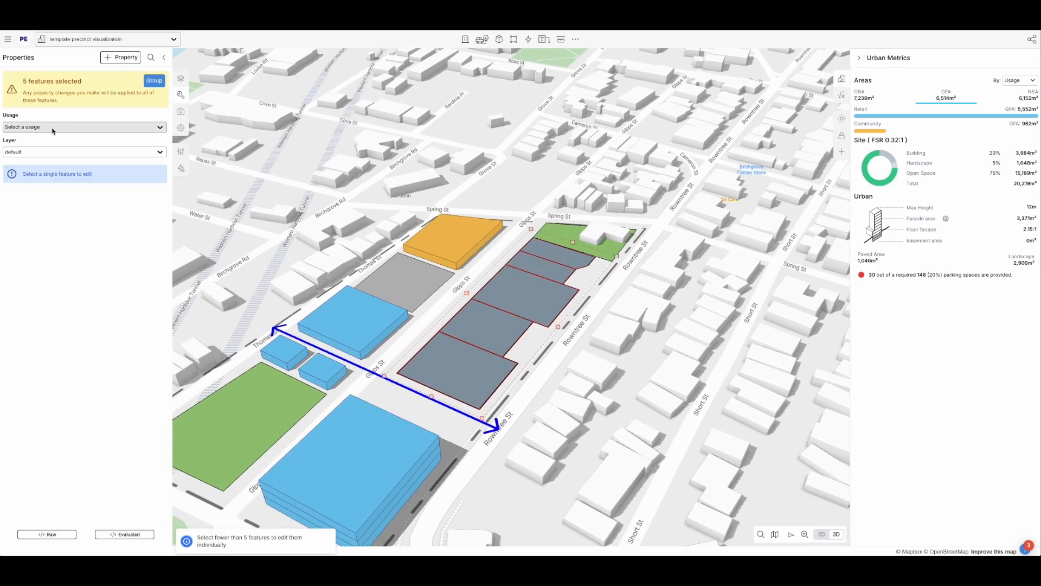
pyautogui.write('com')
pyautogui.click(72, 163)
pyautogui.moveTo(363, 183); pyautogui.dragTo(559, 208, button='right')
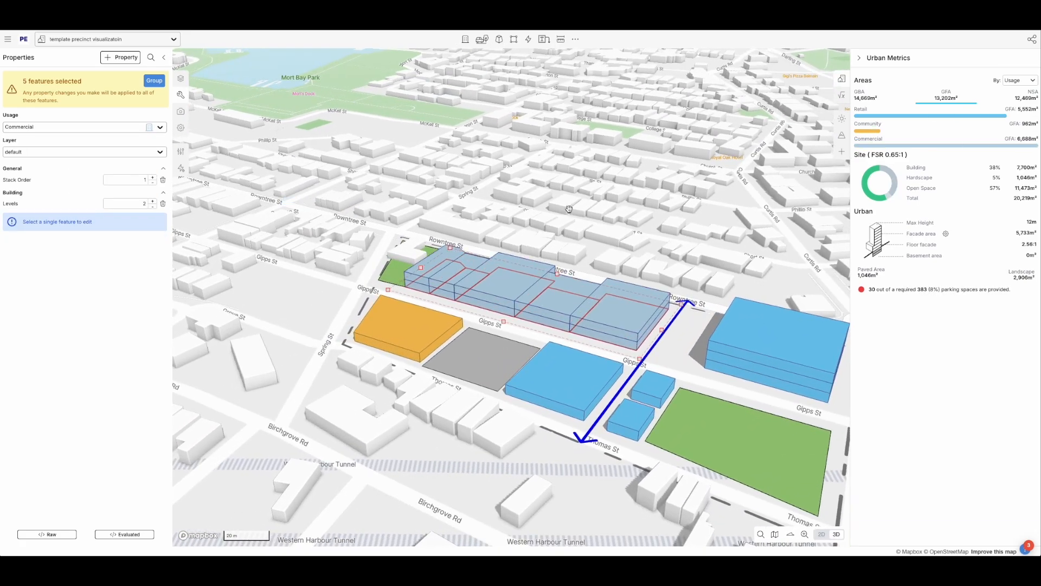
# - Duplicate the five commercial buildings on top of themselves and set the upper copies back from Gipps St
pyautogui.hotkey('ctrl', 'c')
pyautogui.hotkey('ctrl', 'v')
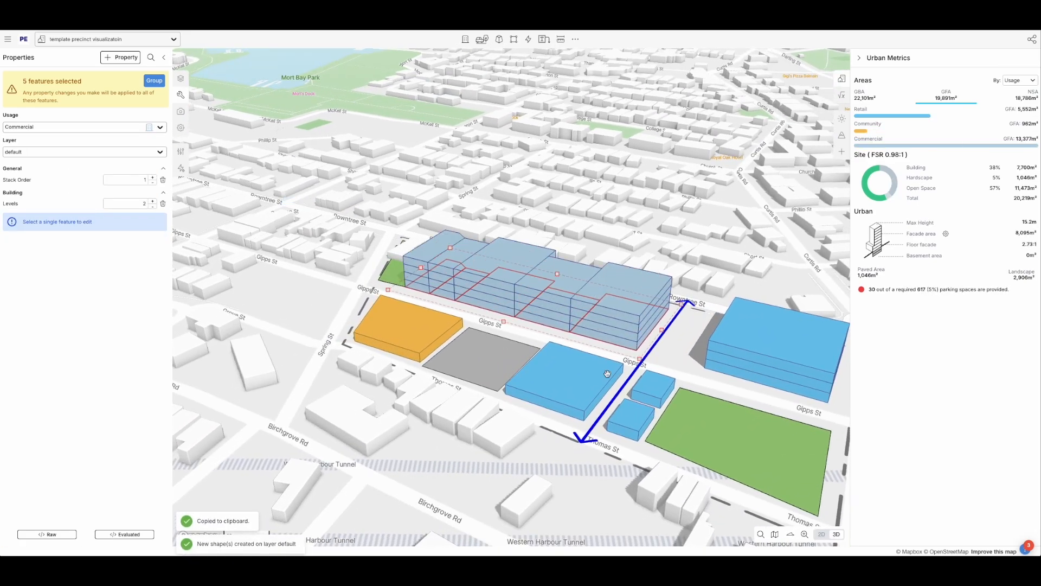
pyautogui.press('2')
pyautogui.moveTo(492, 256); pyautogui.dragTo(492, 266)
pyautogui.press('3')
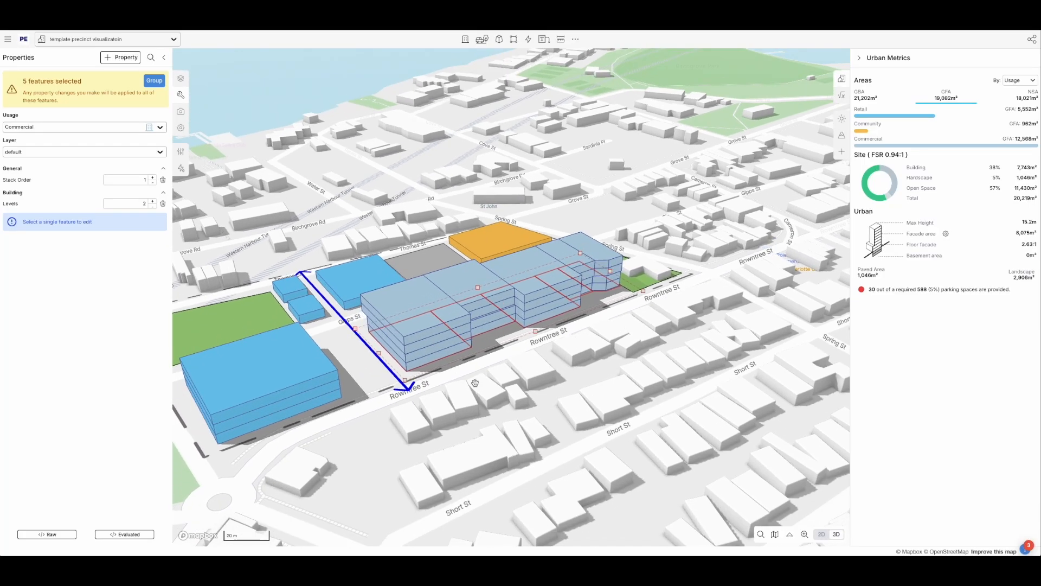
# - Narrow the middle upper commercial building to about 24.8 m and raise it to 4 levels
pyautogui.click(334, 346)
pyautogui.moveTo(334, 346); pyautogui.dragTo(392, 355, button='right')
pyautogui.scroll(4, 498, 272)
pyautogui.click(497, 272)
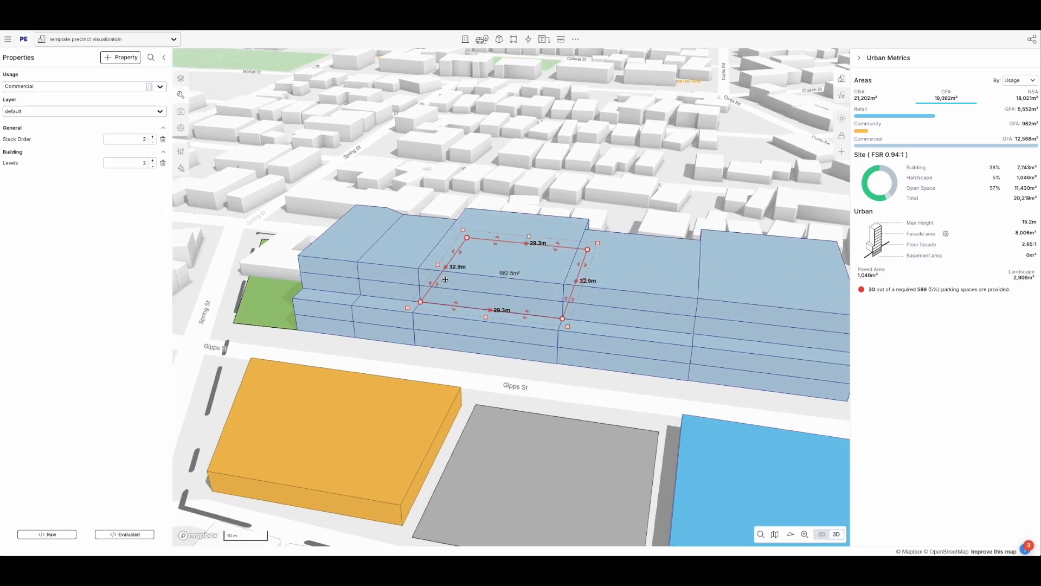
pyautogui.moveTo(570, 299); pyautogui.dragTo(560, 297)
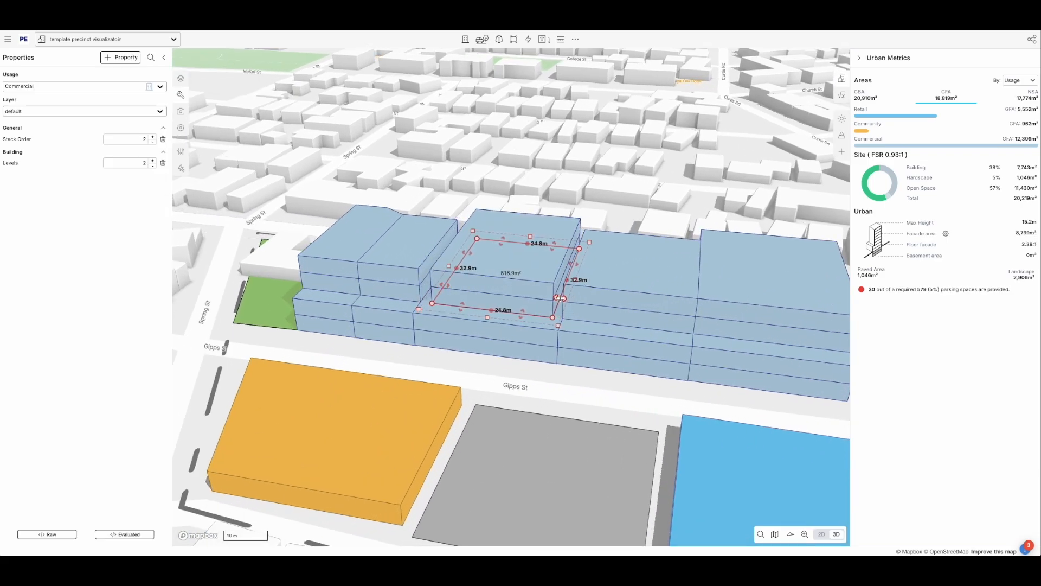
pyautogui.press('Up')
pyautogui.press('Up')
# - Narrow the next upper commercial building toward the arrow to about 19.9 m and raise it to 3 levels
pyautogui.moveTo(633, 402); pyautogui.dragTo(502, 328)
pyautogui.click(493, 254)
pyautogui.moveTo(472, 253); pyautogui.dragTo(483, 255)
pyautogui.moveTo(576, 266); pyautogui.dragTo(565, 266)
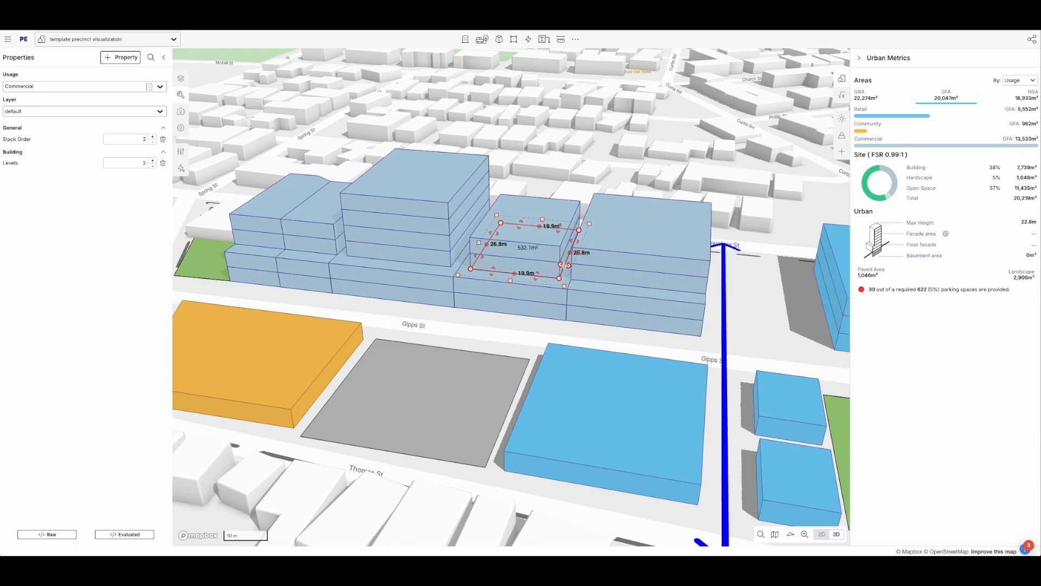
pyautogui.press('Up')
# - Set the upper commercial building second from the Spring St end to 3 levels
pyautogui.click(308, 233)
pyautogui.press('Up')
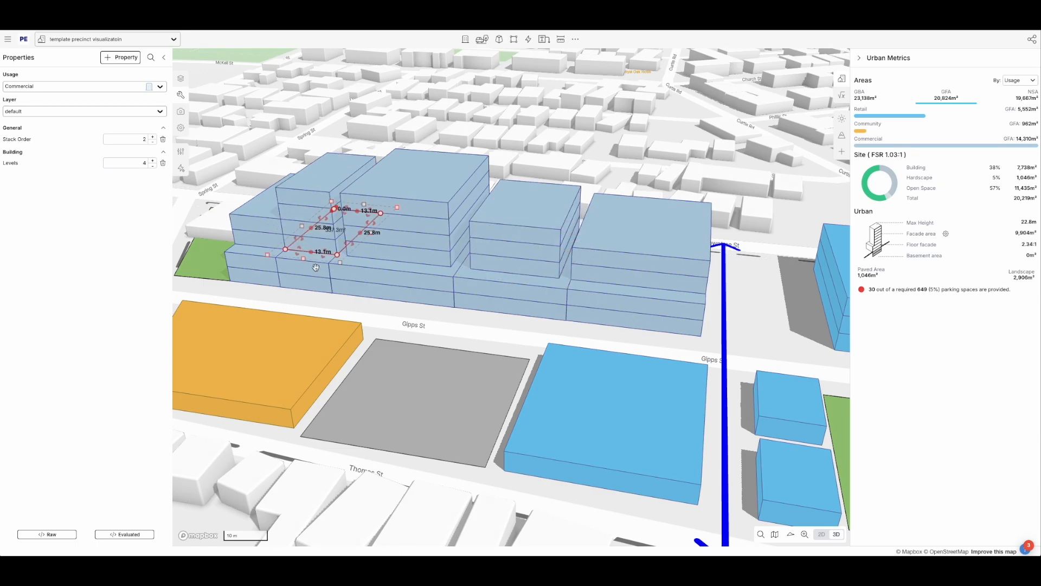
pyautogui.press('Down')
# - Narrow the upper commercial building beside the arrow to about 26.9 m and raise it to 3 levels
pyautogui.click(637, 262)
pyautogui.moveTo(578, 270); pyautogui.dragTo(583, 271)
pyautogui.press('Up')
# - Duplicate the upper commercial building beside the arrow in place and bring its height to 6 levels
pyautogui.hotkey('ctrl', 'c')
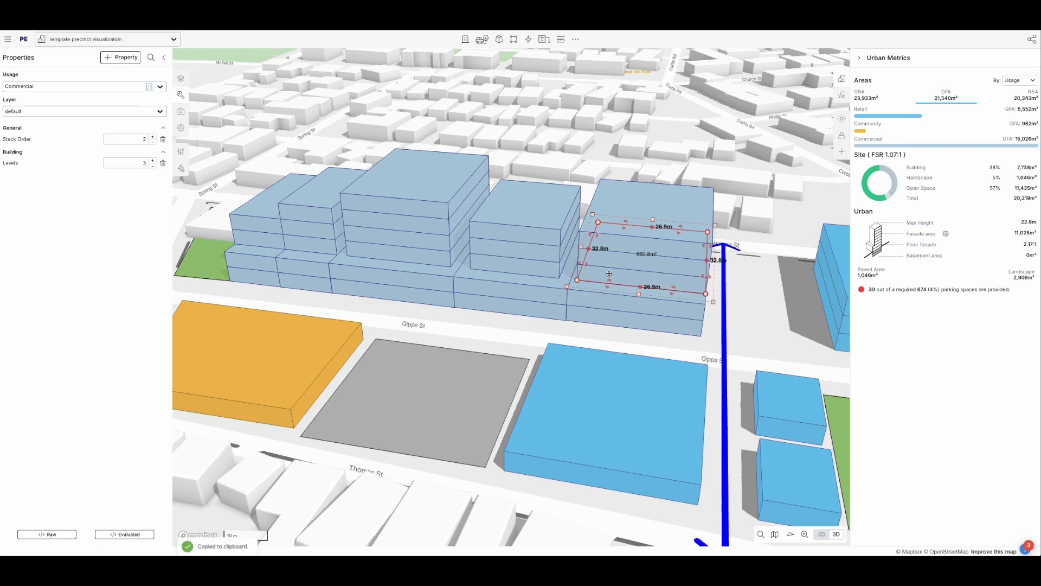
pyautogui.hotkey('ctrl', 'v')
pyautogui.press('Escape')
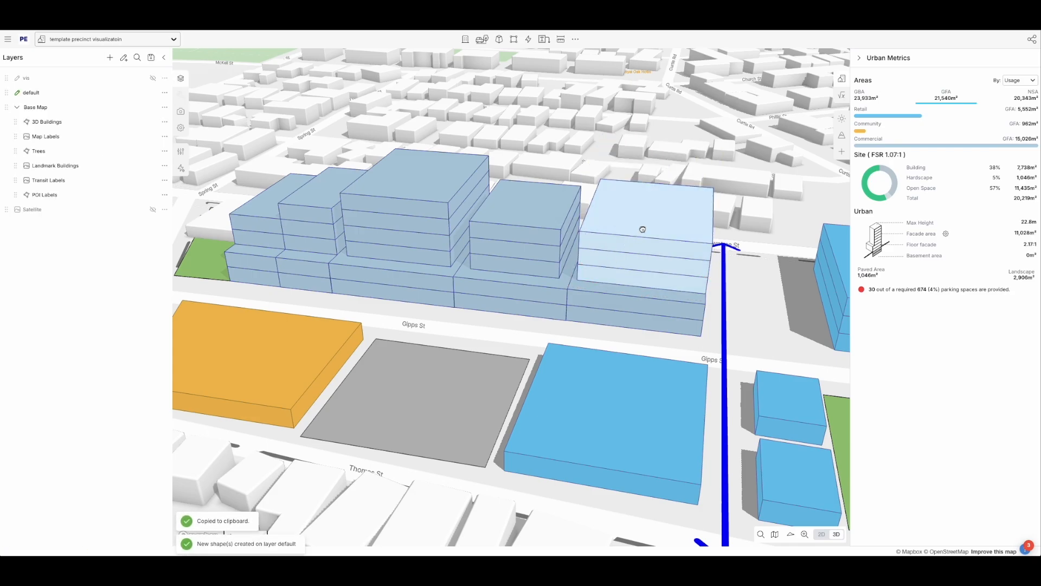
pyautogui.click(644, 228)
pyautogui.moveTo(615, 334); pyautogui.dragTo(638, 282)
pyautogui.press('Escape')
# - Set the large retail building at the Macquarie Ter end to 2 levels
pyautogui.moveTo(602, 396); pyautogui.dragTo(511, 380)
pyautogui.moveTo(526, 393); pyautogui.dragTo(464, 389, button='right')
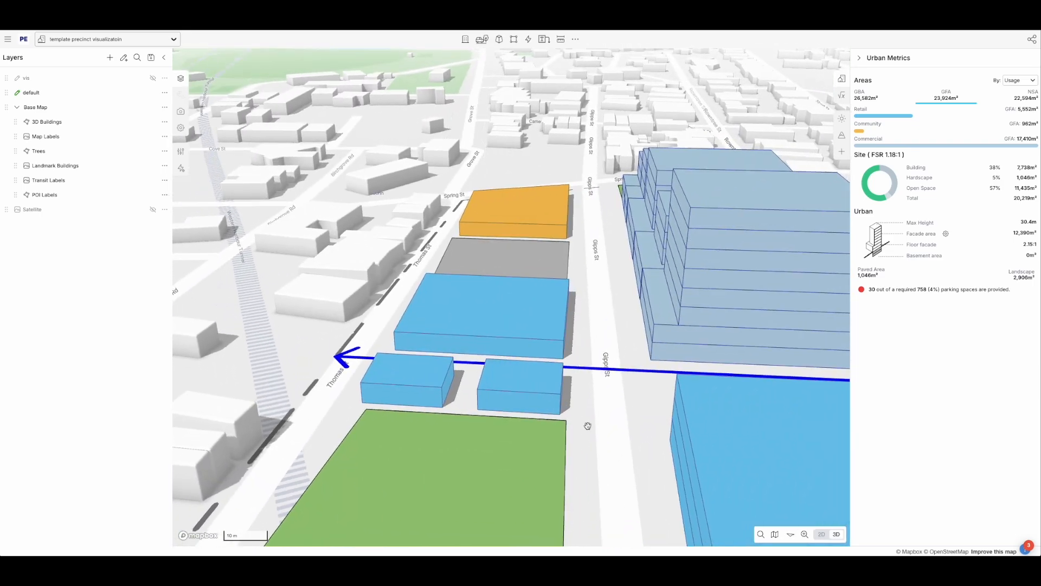
pyautogui.moveTo(588, 425); pyautogui.dragTo(536, 277)
pyautogui.moveTo(562, 356); pyautogui.dragTo(577, 364, button='right')
pyautogui.click(641, 293)
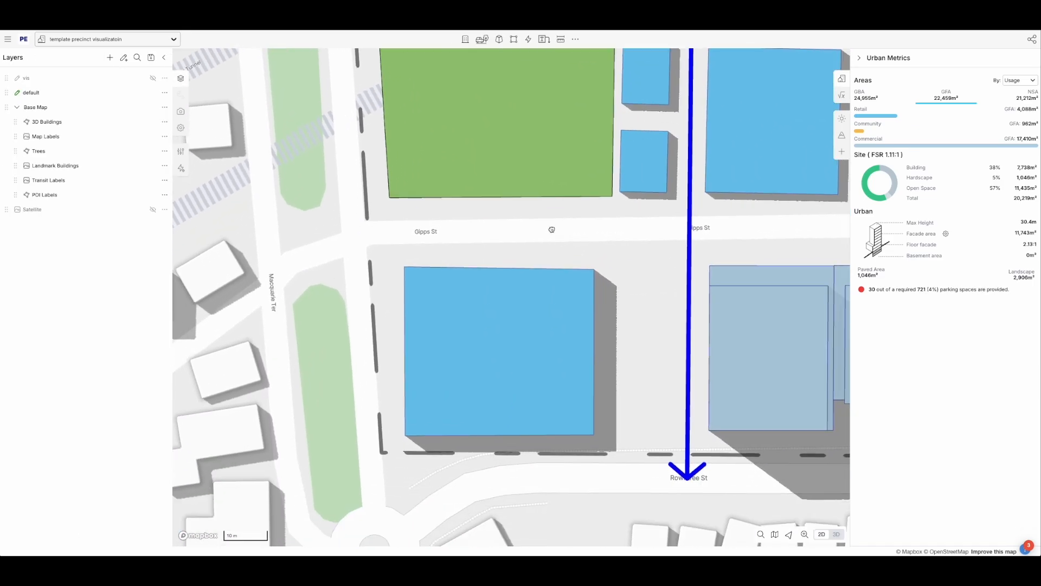
# - Draw an L-shaped Residential building of about 25 by 23 m on top of the large retail building
pyautogui.click(466, 39)
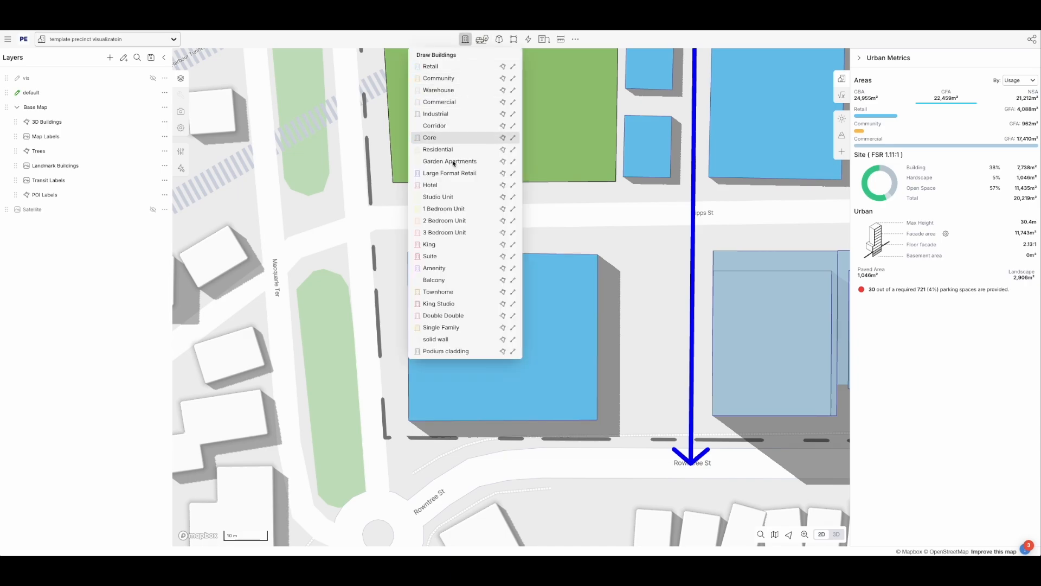
pyautogui.click(502, 149)
pyautogui.click(446, 279)
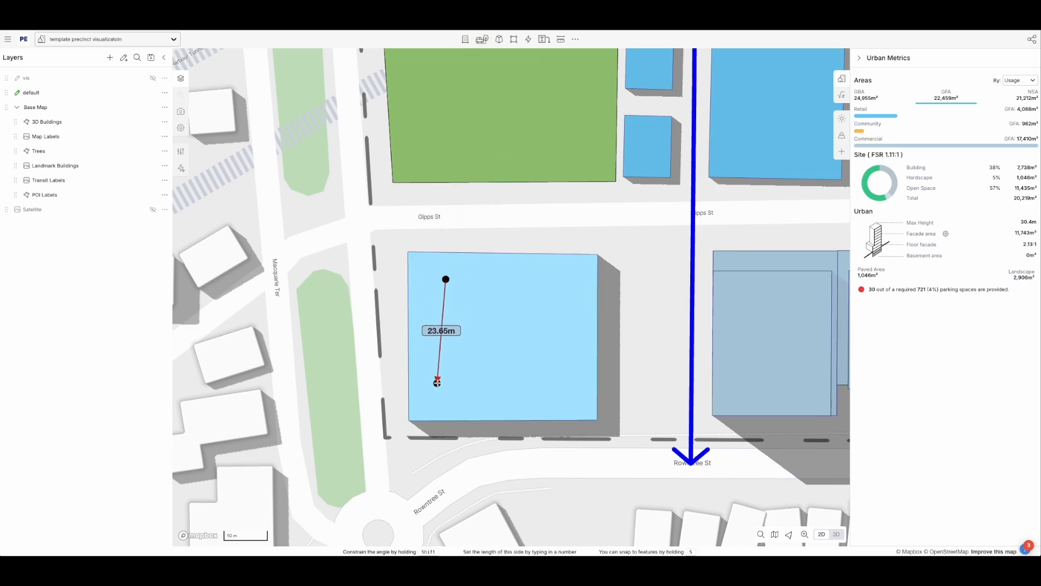
pyautogui.click(444, 390)
pyautogui.click(544, 391)
pyautogui.click(540, 339)
pyautogui.click(490, 338)
pyautogui.click(492, 279)
pyautogui.click(446, 279)
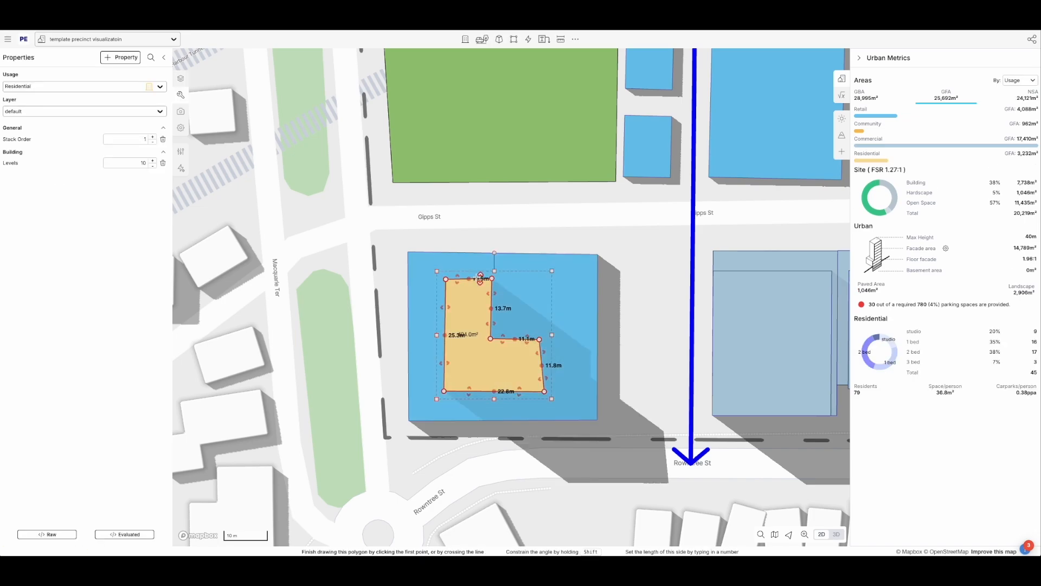
# - Pull the edges of the L-shaped residential tower outward to enlarge its footprint to about 528 m²
pyautogui.moveTo(444, 278); pyautogui.dragTo(541, 246, button='right')
pyautogui.moveTo(516, 242)
pyautogui.mouseDown()
pyautogui.moveTo(450, 234)
pyautogui.moveTo(456, 251)
pyautogui.moveTo(516, 259)
pyautogui.moveTo(500, 253)
pyautogui.mouseUp()
pyautogui.moveTo(566, 333); pyautogui.dragTo(638, 285)
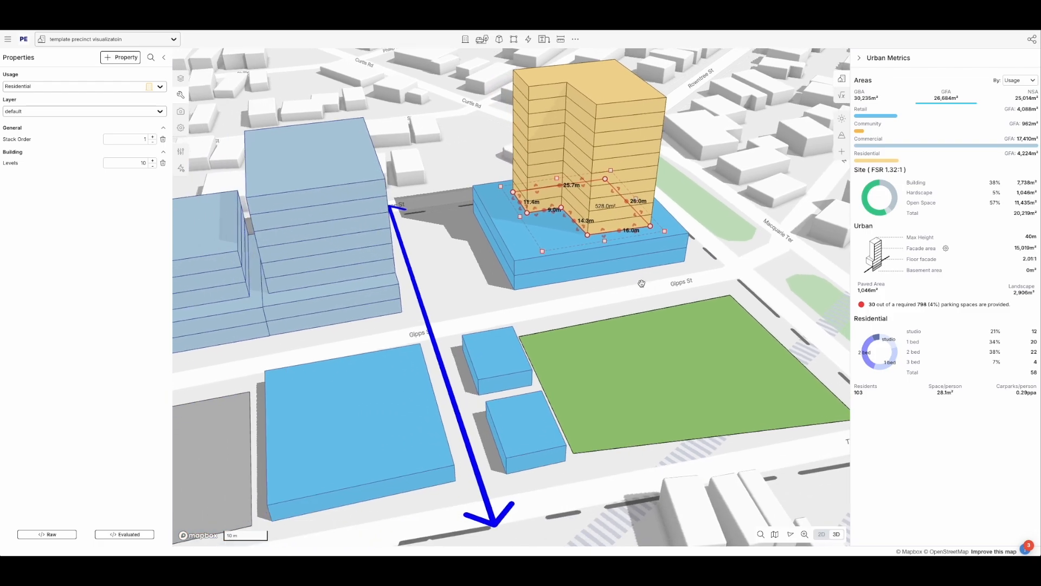
pyautogui.scroll(-5, 643, 280)
pyautogui.moveTo(533, 347); pyautogui.dragTo(575, 330)
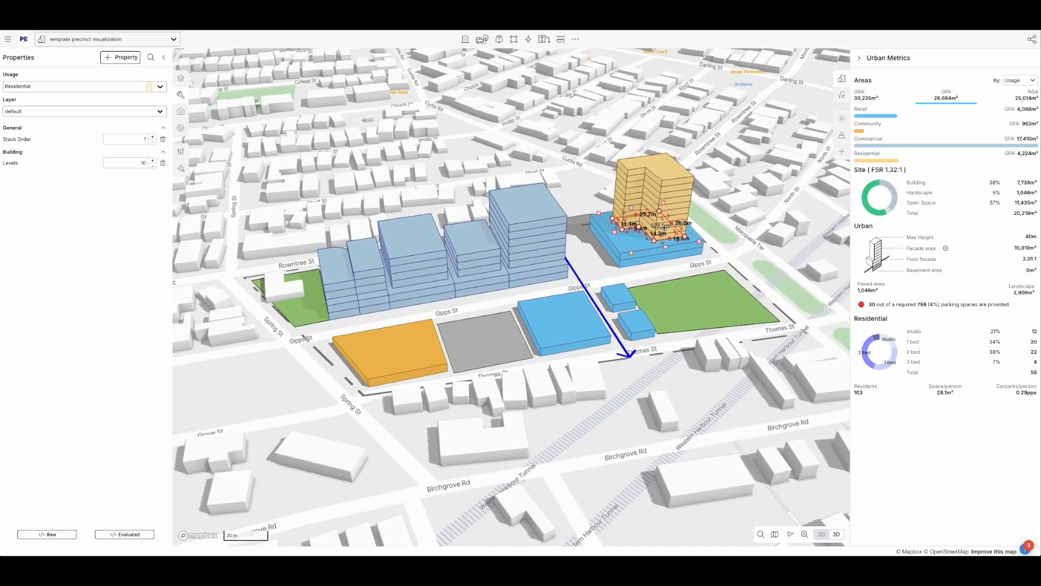
# - Copy the residential tower onto the retail building along Thomas St and onto the community building
pyautogui.rightClick(664, 228)
pyautogui.click(665, 192)
pyautogui.click(665, 192)
pyautogui.keyDown('alt'); pyautogui.moveTo(664, 229); pyautogui.dragTo(549, 321); pyautogui.keyUp('alt')
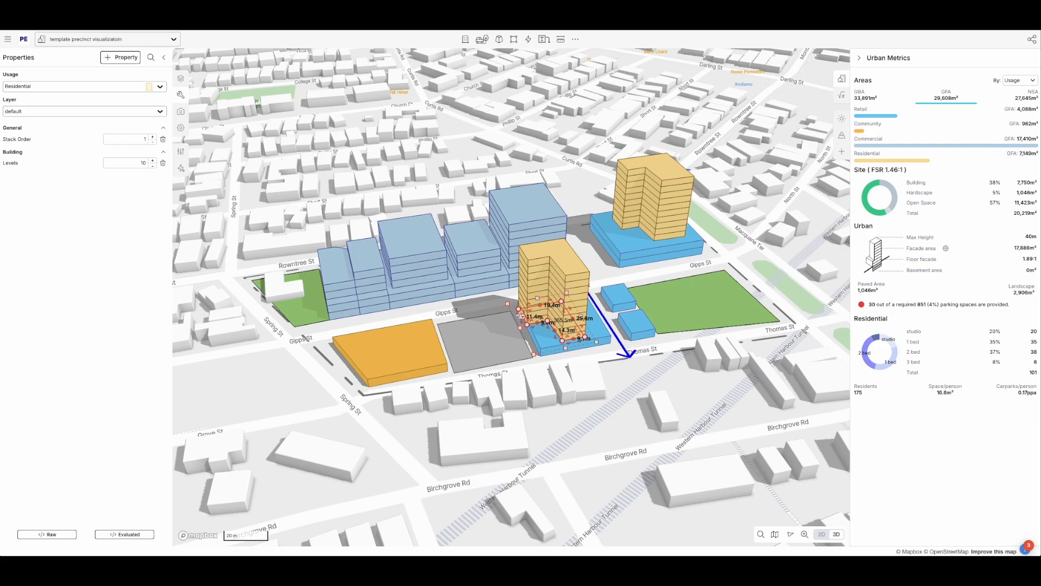
pyautogui.scroll(5, 520, 313)
pyautogui.moveTo(526, 320); pyautogui.dragTo(255, 420)
# - Set the community building's residential tower to 11 levels with a footprint of about 358 m², and widen the middle residential tower
pyautogui.scroll(-2, 620, 345)
pyautogui.press('+')
pyautogui.press('+')
pyautogui.press('+')
pyautogui.moveTo(289, 365); pyautogui.dragTo(305, 367)
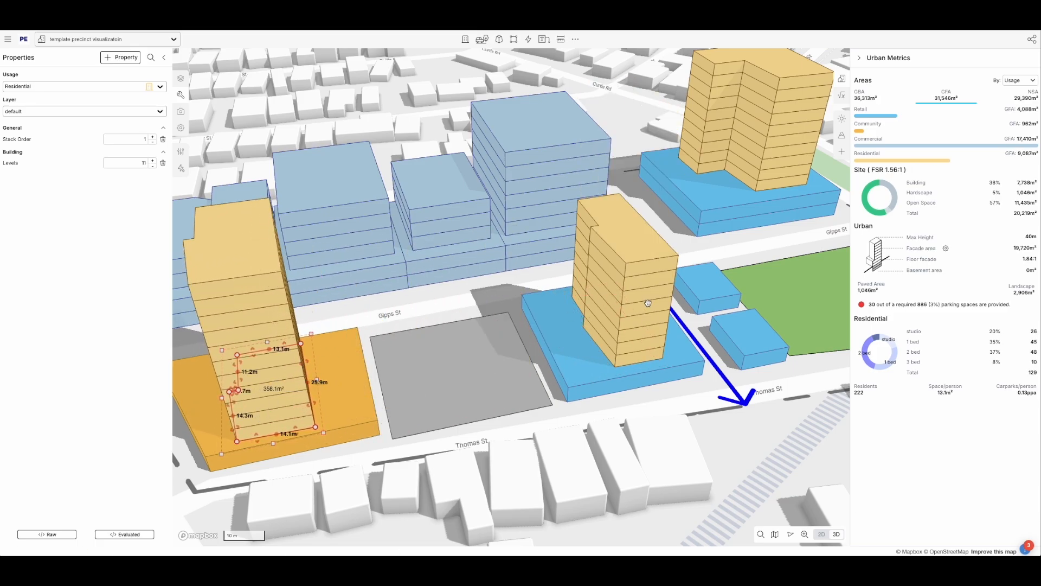
pyautogui.click(646, 334)
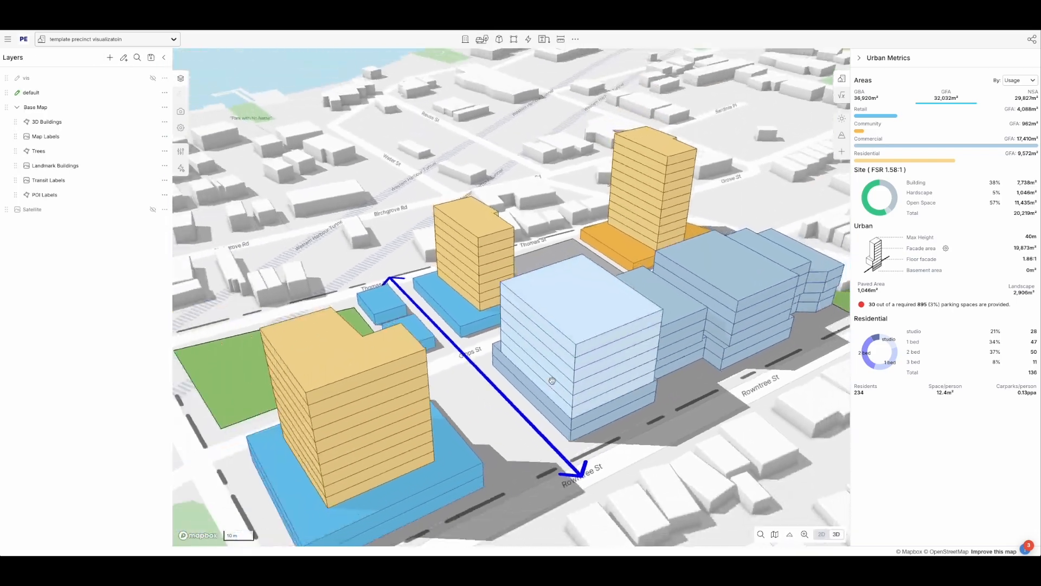
# - Narrow the tallest upper commercial building to about 22.9 m and reduce it to 5 levels
pyautogui.moveTo(552, 381); pyautogui.dragTo(651, 339, button='right')
pyautogui.scroll(2, 637, 237)
pyautogui.click(635, 244)
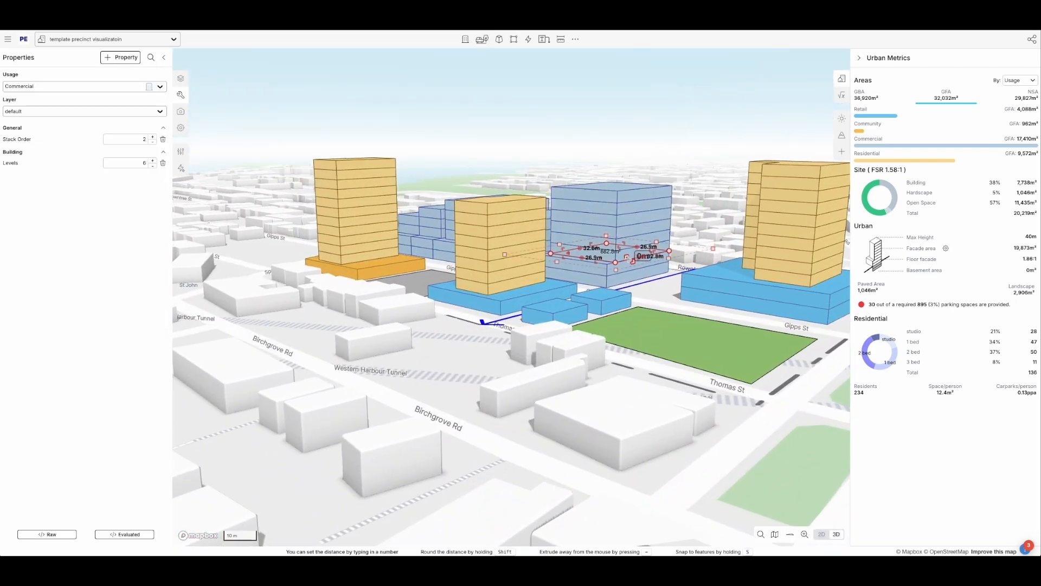
pyautogui.moveTo(644, 256); pyautogui.dragTo(634, 255)
pyautogui.press('Down')
pyautogui.moveTo(631, 403); pyautogui.dragTo(606, 387)
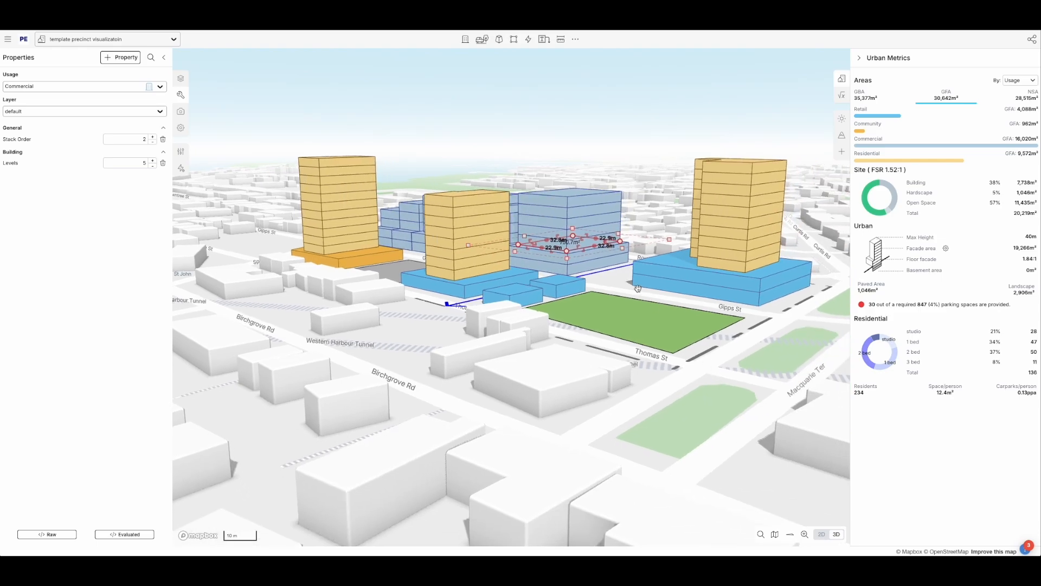
pyautogui.click(760, 379)
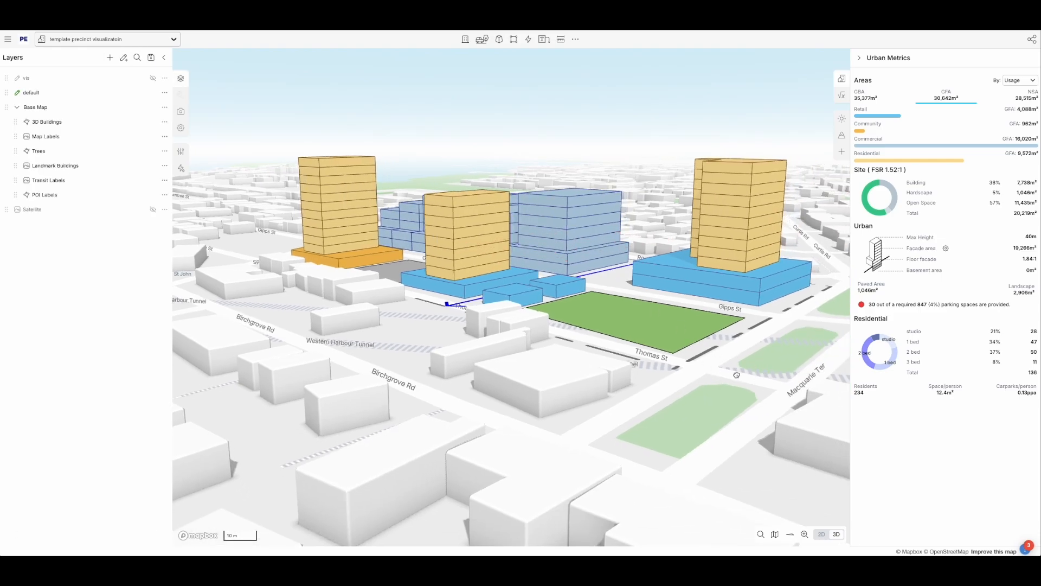
# - Pull the carpark's Gipps St edge inward by about 9.4 m, leaving a footprint of about 32.5 by 22.9 m
pyautogui.moveTo(738, 375); pyautogui.dragTo(708, 375)
pyautogui.moveTo(740, 375); pyautogui.dragTo(581, 401, button='right')
pyautogui.click(323, 343)
pyautogui.moveTo(326, 296); pyautogui.dragTo(327, 318)
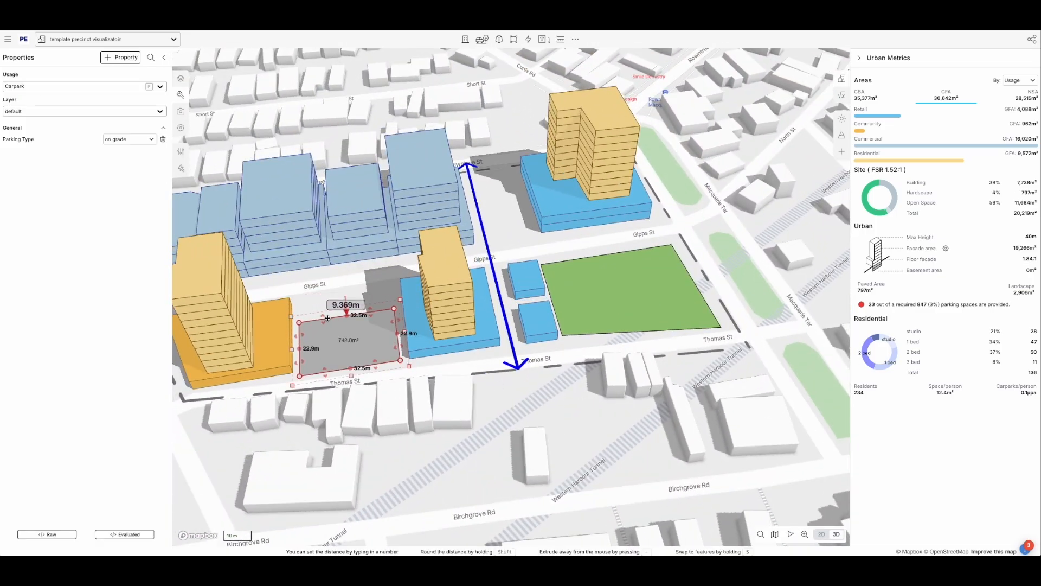
# - Copy one of the small retail buildings beside the park into the gap between the carpark and Gipps St
pyautogui.click(407, 288)
pyautogui.click(497, 284)
pyautogui.click(528, 283)
pyautogui.keyDown('alt'); pyautogui.moveTo(528, 283); pyautogui.dragTo(368, 312); pyautogui.keyUp('alt')
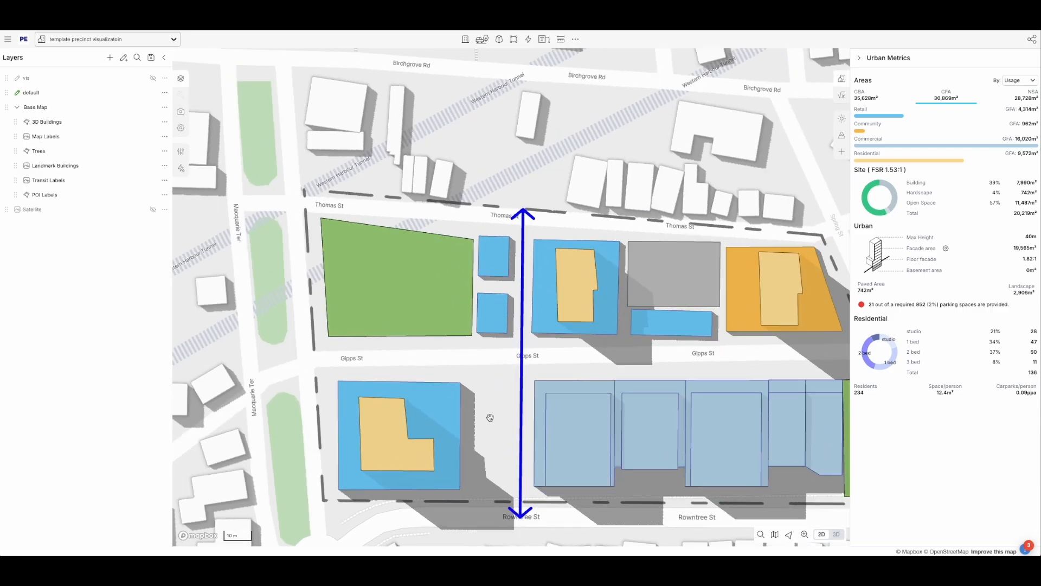
# - Nudge the new Gipps St retail building into place and extend it to about 32.8 m long, meeting the neighbouring retail podium
pyautogui.moveTo(490, 352); pyautogui.dragTo(368, 289)
pyautogui.scroll(4, 583, 212)
pyautogui.click(559, 298)
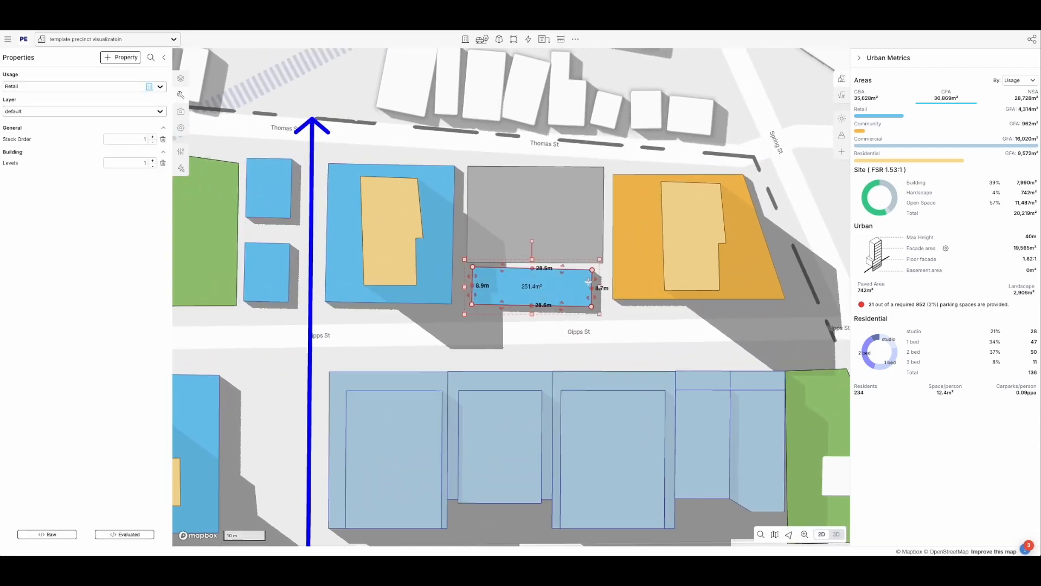
pyautogui.moveTo(571, 285); pyautogui.dragTo(569, 283)
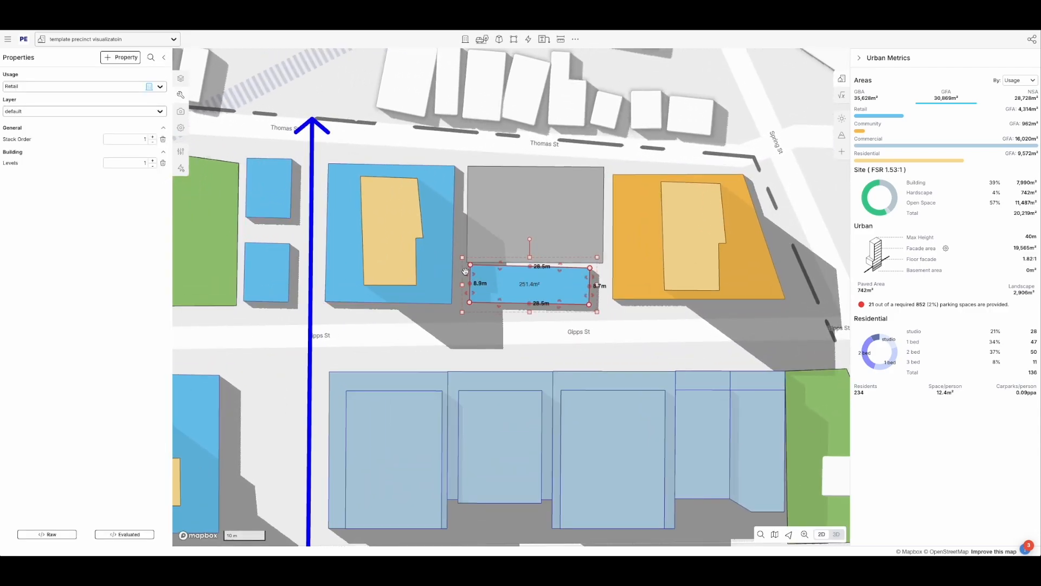
pyautogui.moveTo(468, 283); pyautogui.dragTo(452, 293)
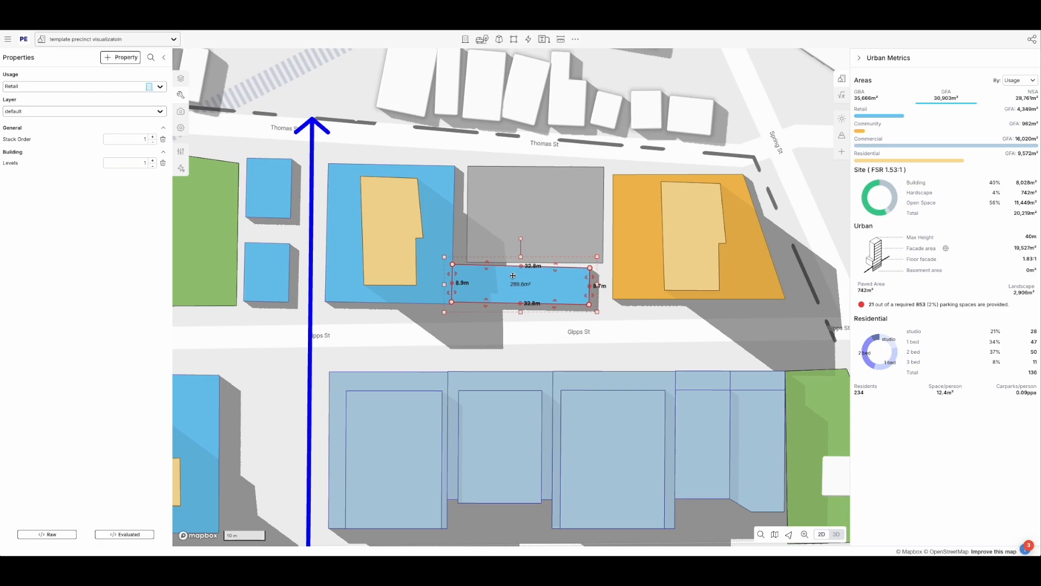
# - Shift the carpark's two corners beside the community building, leaving that edge about 22.8 m long
pyautogui.click(482, 238)
pyautogui.moveTo(603, 264); pyautogui.dragTo(600, 266)
pyautogui.moveTo(604, 167); pyautogui.dragTo(604, 169)
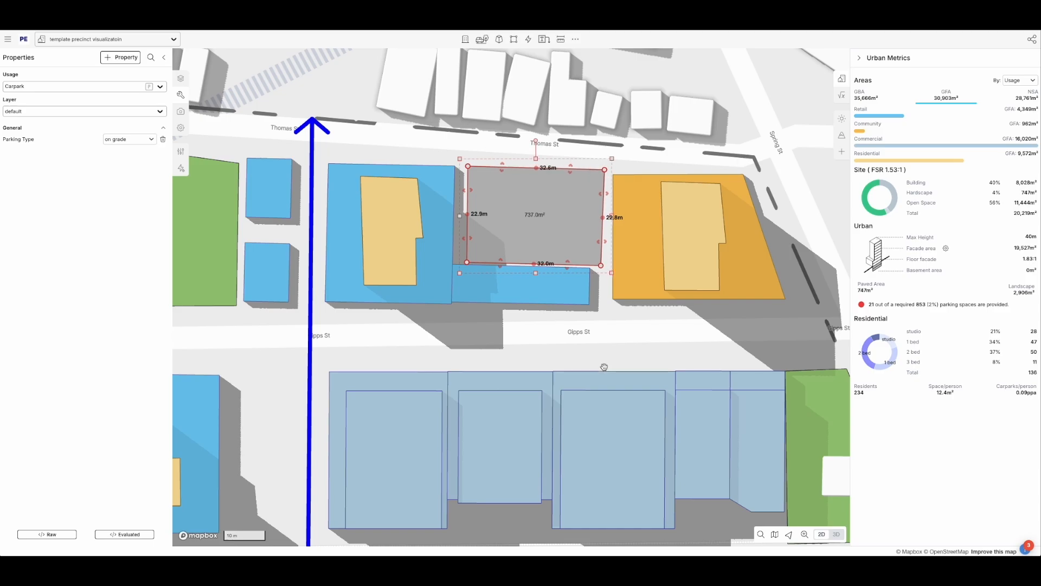
pyautogui.click(604, 367)
# - Review the urban metrics against the 3D massing and highlight all buildings counted under Commercial
pyautogui.scroll(-3, 643, 347)
pyautogui.moveTo(612, 338); pyautogui.dragTo(646, 269, button='right')
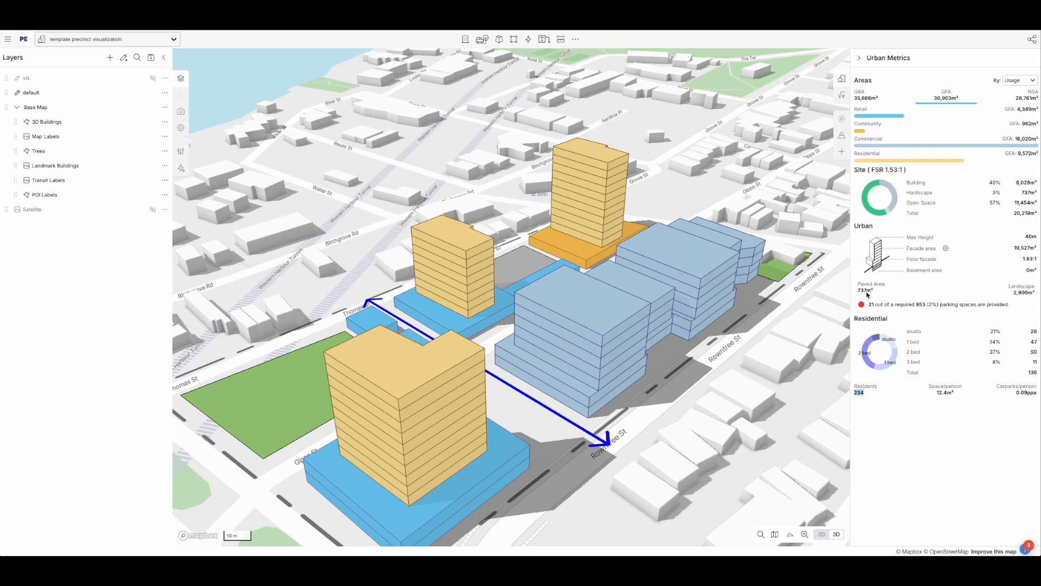
pyautogui.moveTo(877, 305)
pyautogui.click(667, 243)
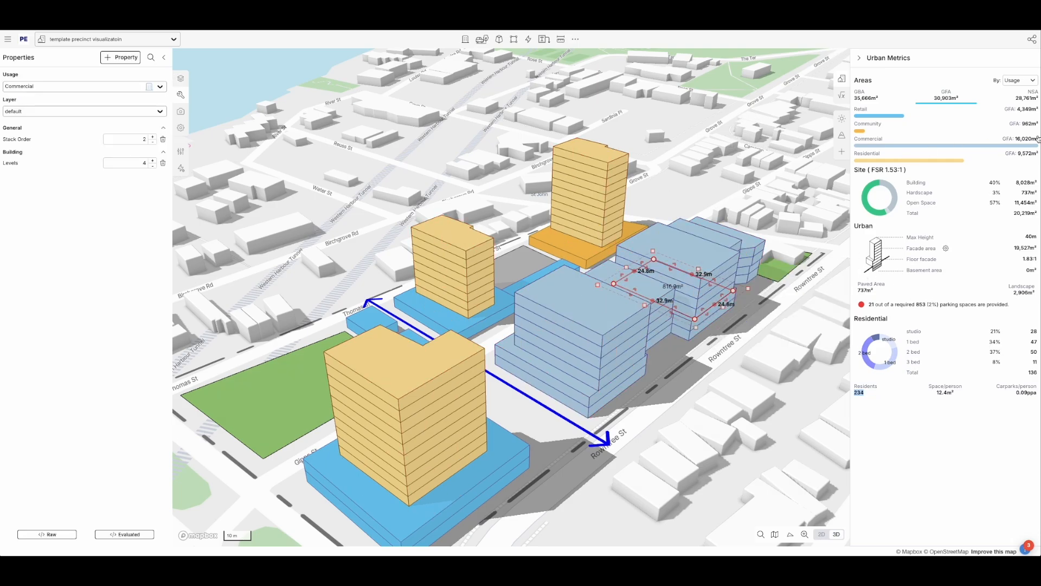
pyautogui.moveTo(1017, 146)
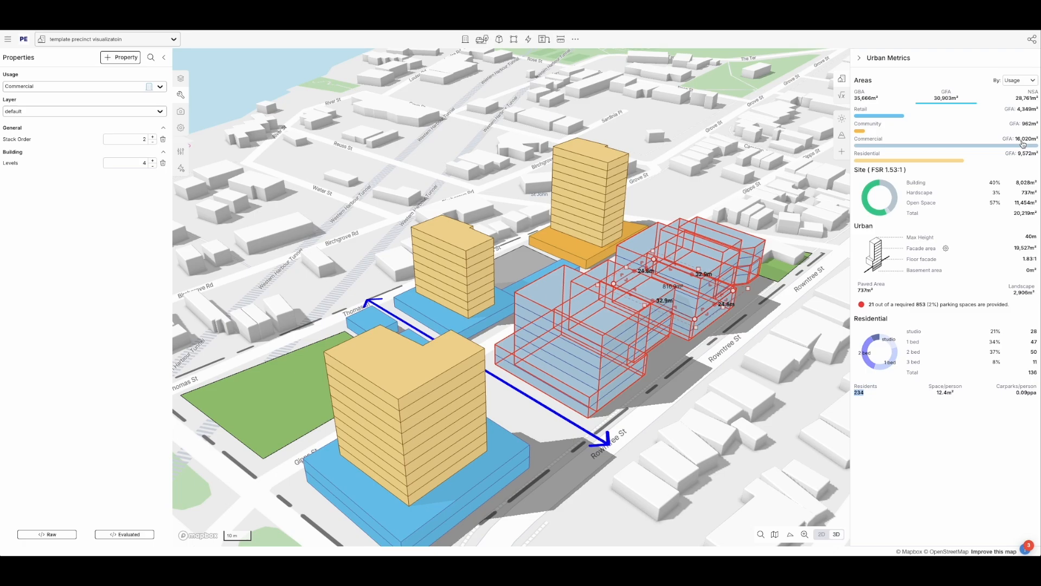
pyautogui.click(764, 369)
# - Set the large upper commercial building in the middle of the commercial row to 5 levels
pyautogui.moveTo(651, 360); pyautogui.dragTo(494, 353, button='right')
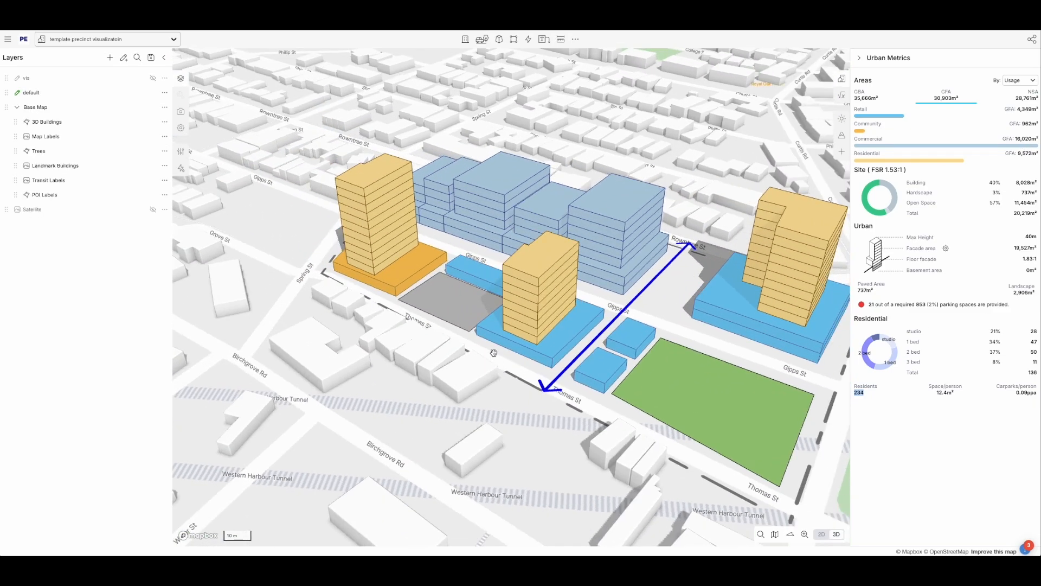
pyautogui.click(511, 185)
pyautogui.press('Up')
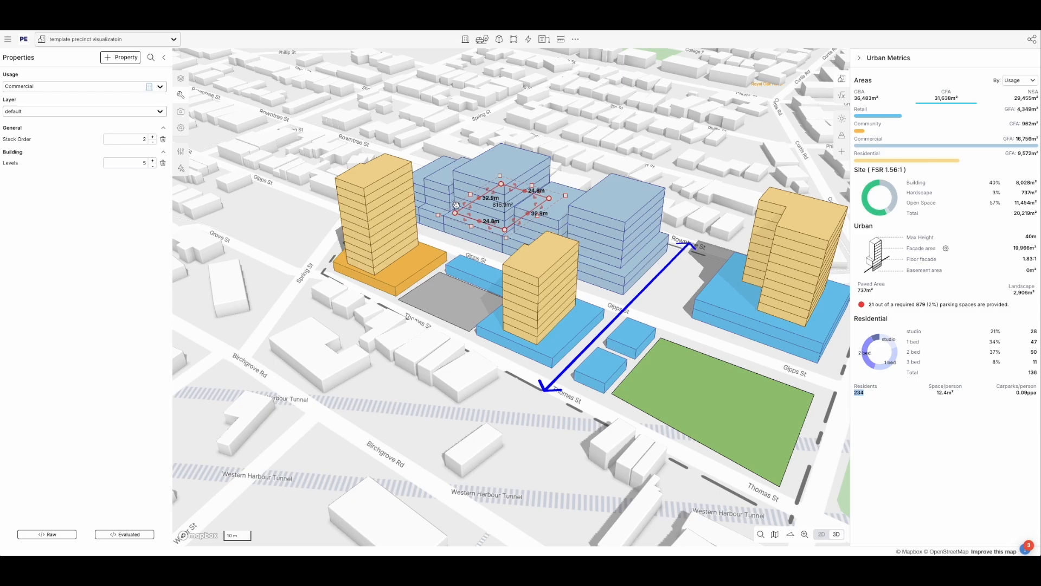
pyautogui.click(421, 355)
# - Raise the residential tower on the Thomas St retail podium by three levels
pyautogui.moveTo(408, 350); pyautogui.dragTo(482, 328, button='right')
pyautogui.moveTo(709, 305); pyautogui.dragTo(576, 320, button='right')
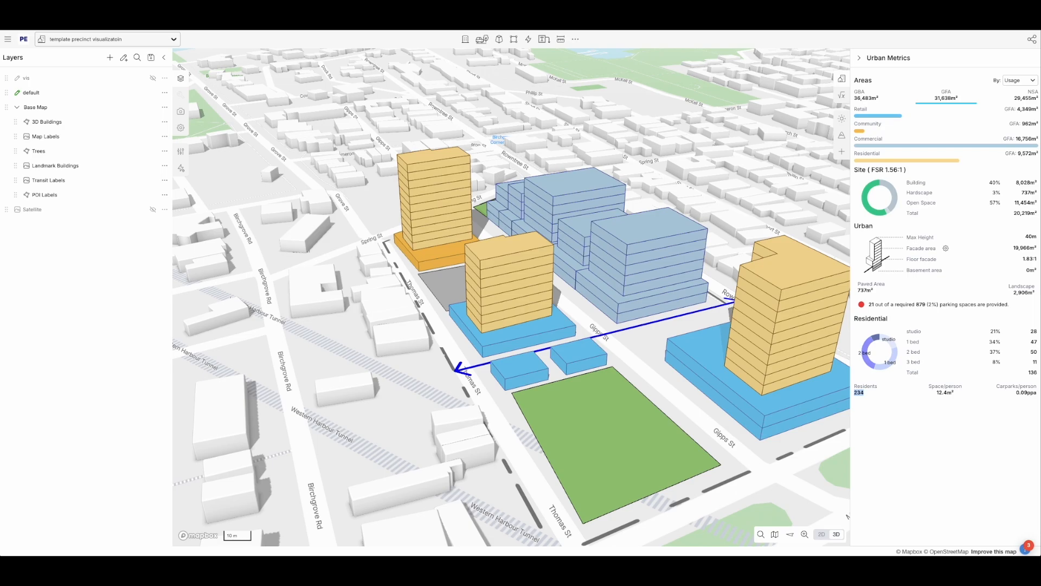
pyautogui.scroll(-5, 728, 205)
pyautogui.moveTo(728, 205); pyautogui.dragTo(543, 206)
pyautogui.scroll(5, 521, 266)
pyautogui.moveTo(510, 270)
pyautogui.mouseDown(button='right')
pyautogui.moveTo(505, 257)
pyautogui.moveTo(522, 276)
pyautogui.mouseUp(button='right')
pyautogui.scroll(-6, 517, 275)
pyautogui.moveTo(365, 254); pyautogui.dragTo(388, 263, button='right')
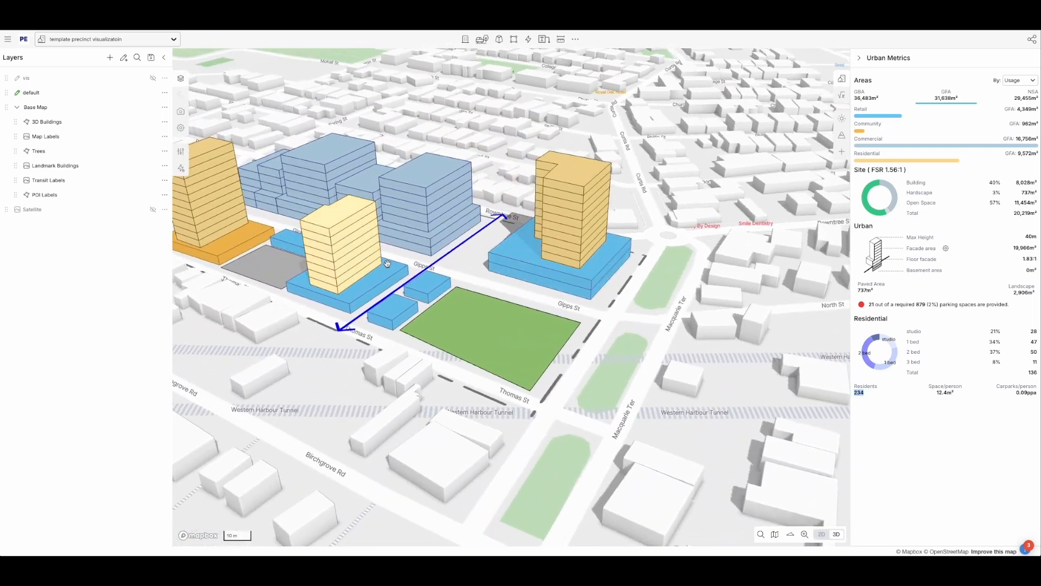
pyautogui.click(355, 256)
pyautogui.press('Up')
pyautogui.press('Up')
pyautogui.press('Up')
pyautogui.click(644, 348)
# - Examine the precinct massing from street level and from the air on several sides of the site
pyautogui.moveTo(644, 348); pyautogui.dragTo(599, 309, button='right')
pyautogui.scroll(5, 644, 347)
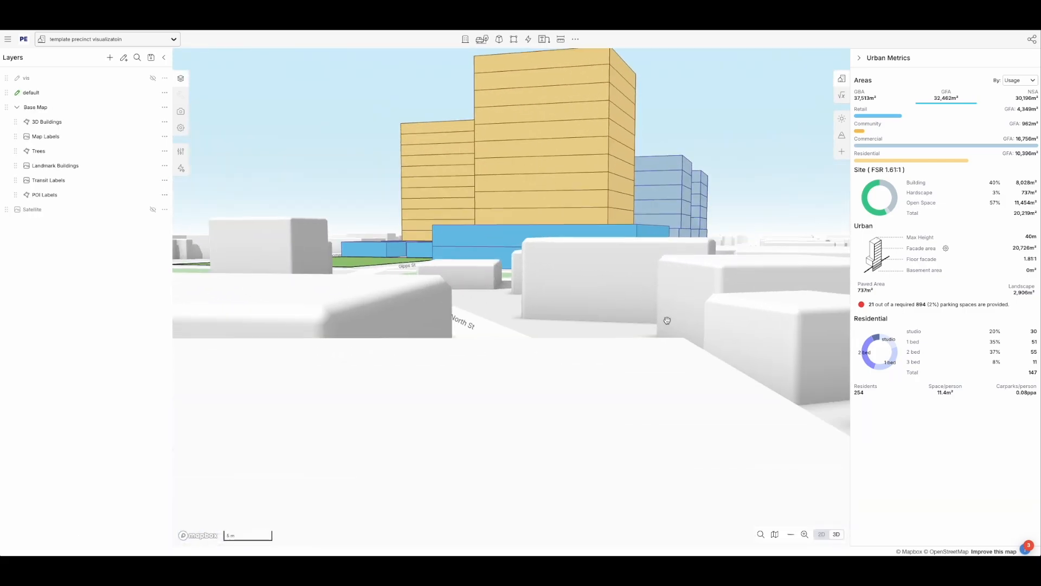
pyautogui.moveTo(667, 320); pyautogui.dragTo(627, 351, button='right')
pyautogui.scroll(-5, 690, 326)
pyautogui.moveTo(691, 325); pyautogui.dragTo(600, 356)
pyautogui.scroll(-3, 599, 355)
pyautogui.moveTo(681, 326); pyautogui.dragTo(572, 321, button='right')
pyautogui.scroll(8, 371, 395)
pyautogui.moveTo(460, 400)
pyautogui.mouseDown(button='right')
pyautogui.moveTo(480, 373)
pyautogui.moveTo(464, 397)
pyautogui.mouseUp(button='right')
pyautogui.scroll(-6, 464, 385)
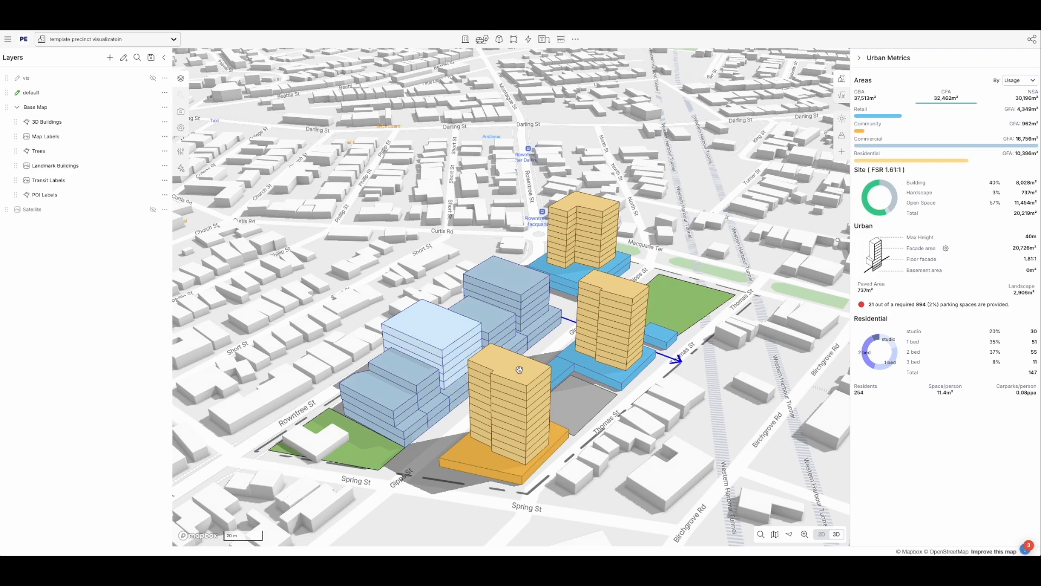
pyautogui.scroll(-3, 466, 384)
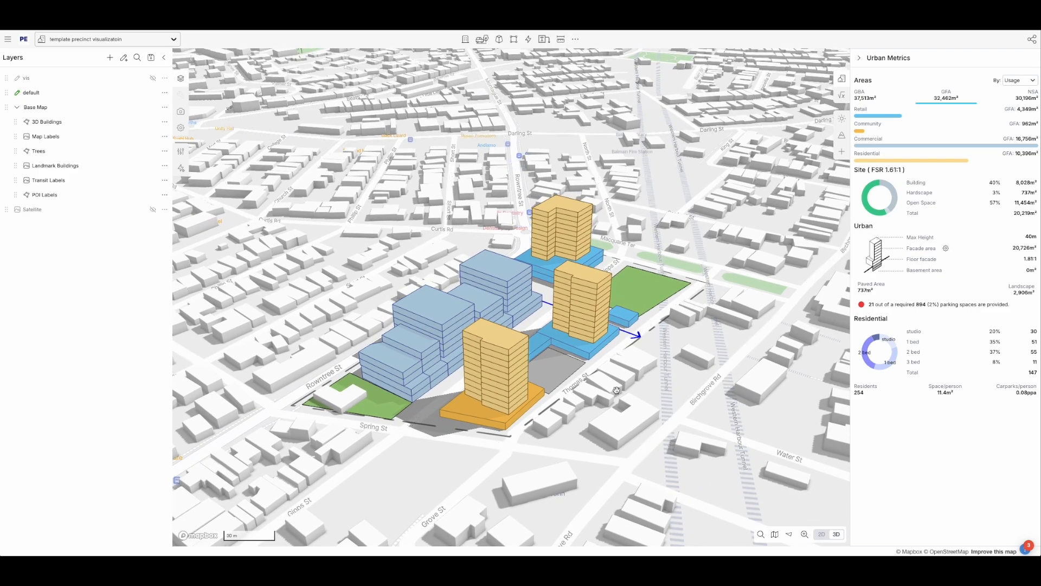
pyautogui.moveTo(617, 391); pyautogui.dragTo(587, 389, button='right')
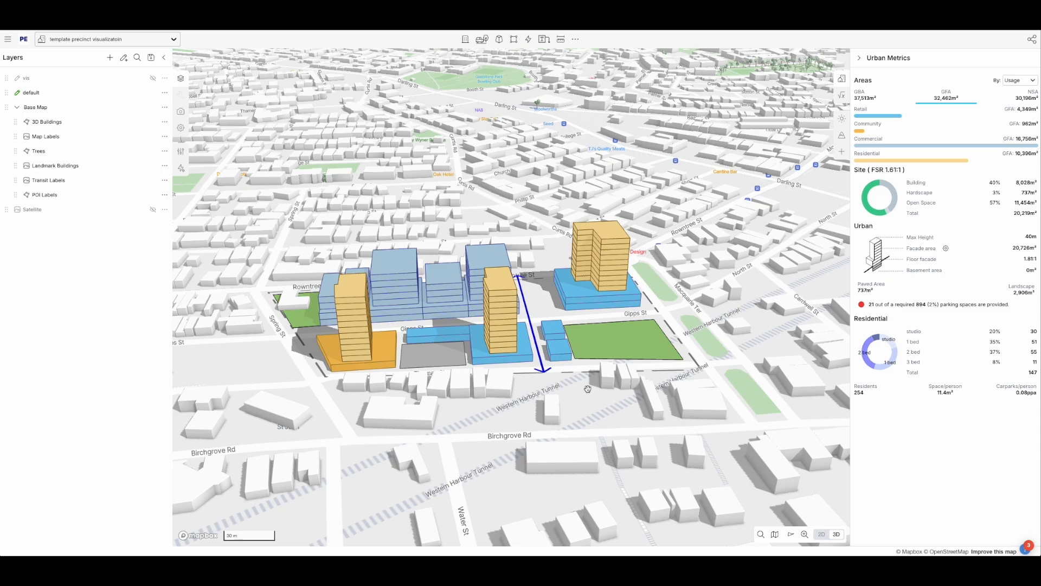
pyautogui.scroll(-3, 588, 389)
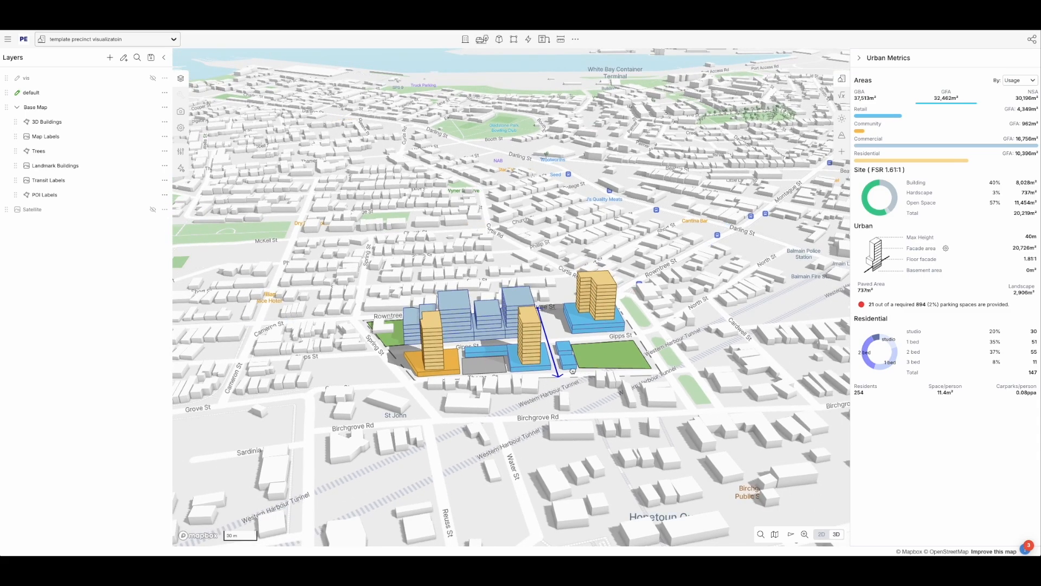
# - Copy all the precinct's features in the default layer
pyautogui.hotkey('ctrl', 'a')
pyautogui.press('Escape')
pyautogui.hotkey('ctrl', 'a')
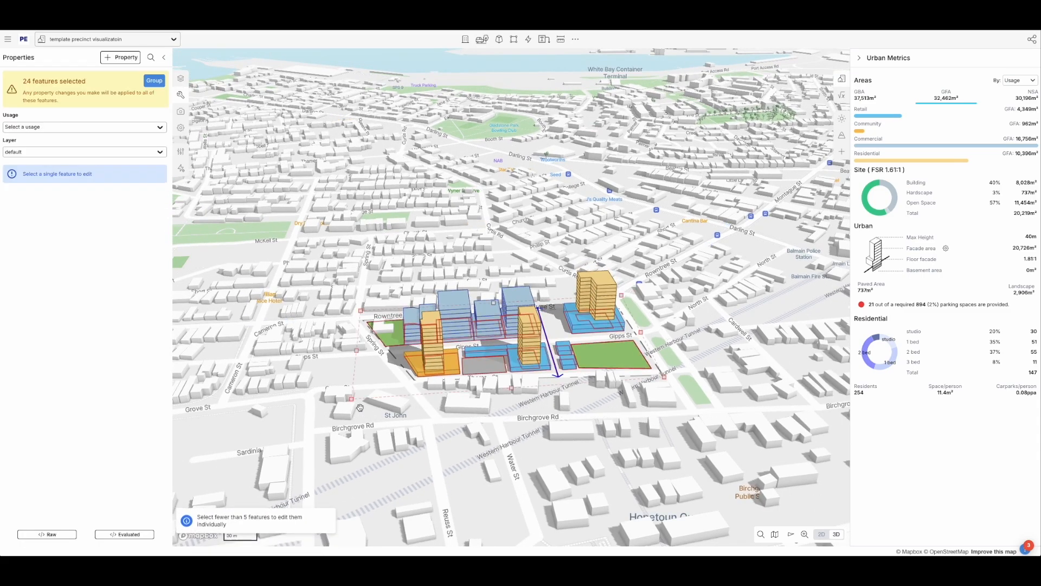
pyautogui.hotkey('ctrl', 'c')
pyautogui.press('Escape')
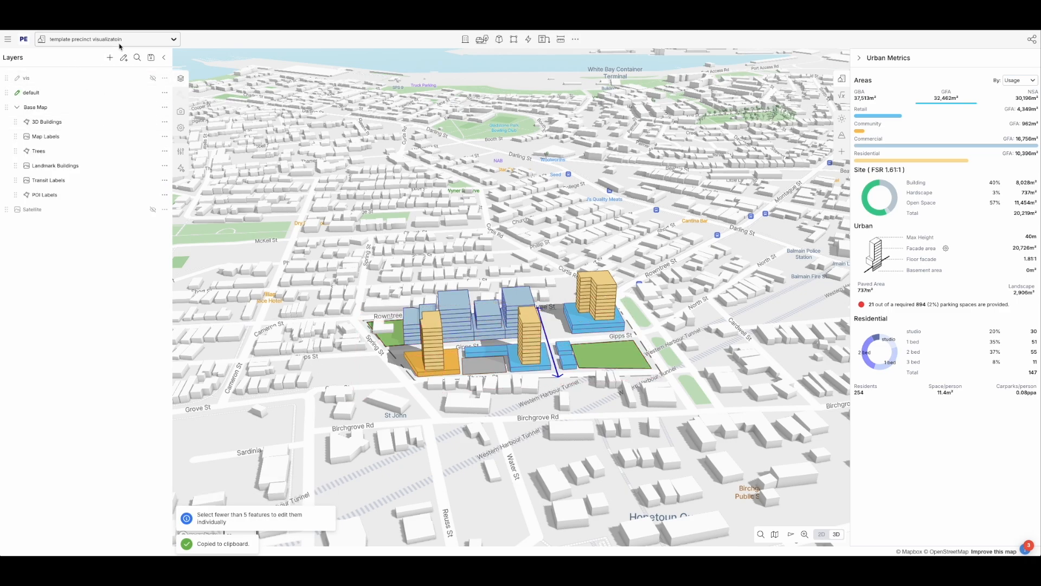
# - Add a new layer named vis 1 and hide the default layer
pyautogui.click(110, 57)
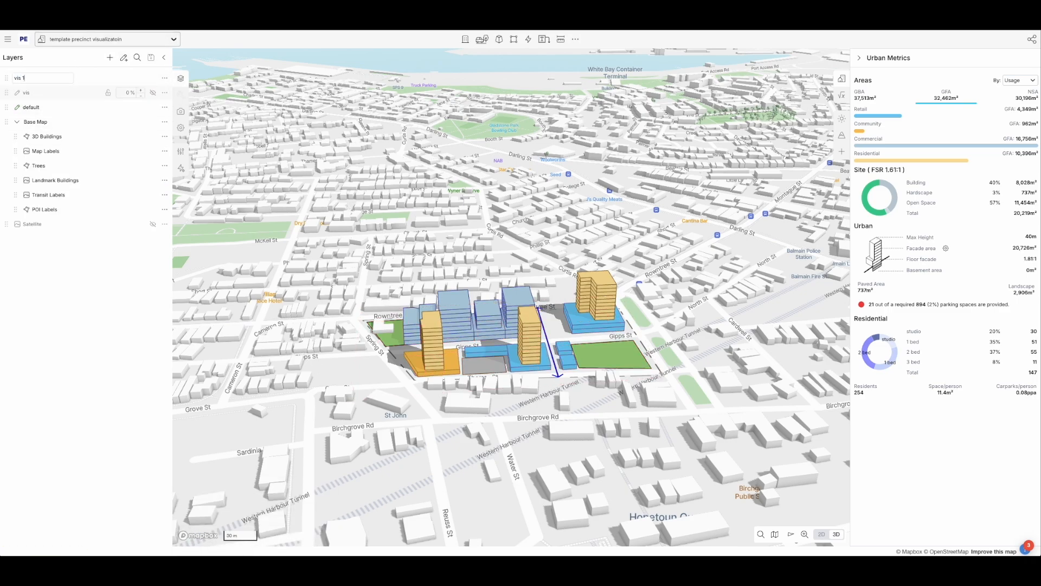
pyautogui.write('vis 1')
pyautogui.press('Return')
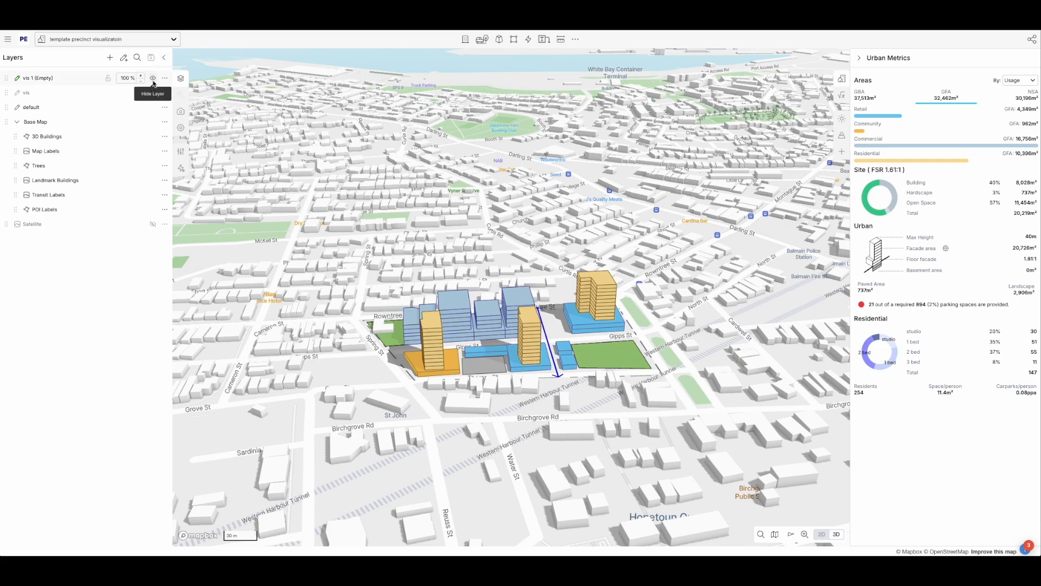
pyautogui.click(153, 107)
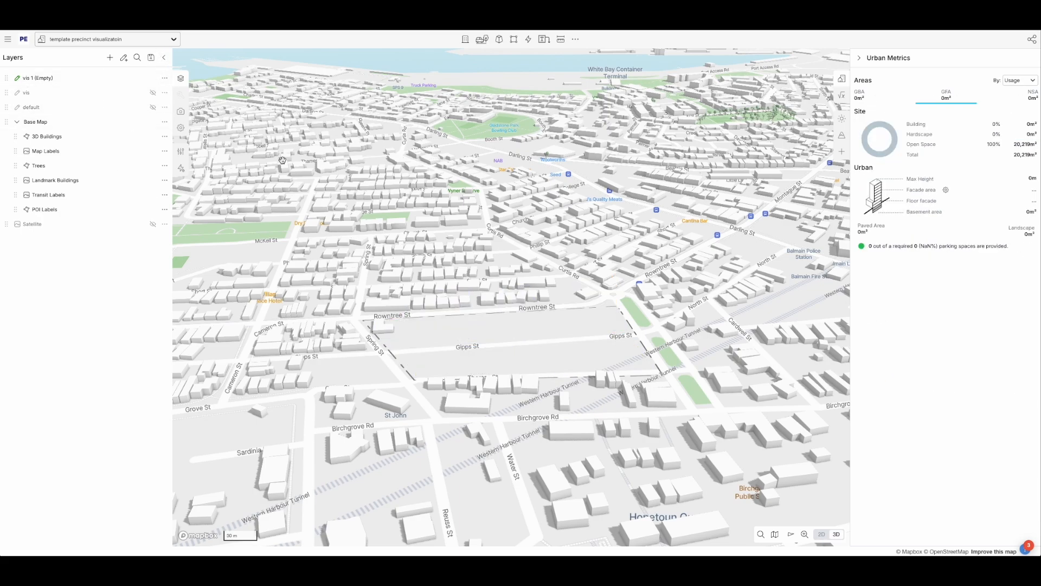
# - Paste the copied precinct massing into the vis 1 layer
pyautogui.moveTo(319, 167); pyautogui.dragTo(331, 175)
pyautogui.hotkey('ctrl', 'v')
pyautogui.moveTo(501, 280); pyautogui.dragTo(501, 275, button='right')
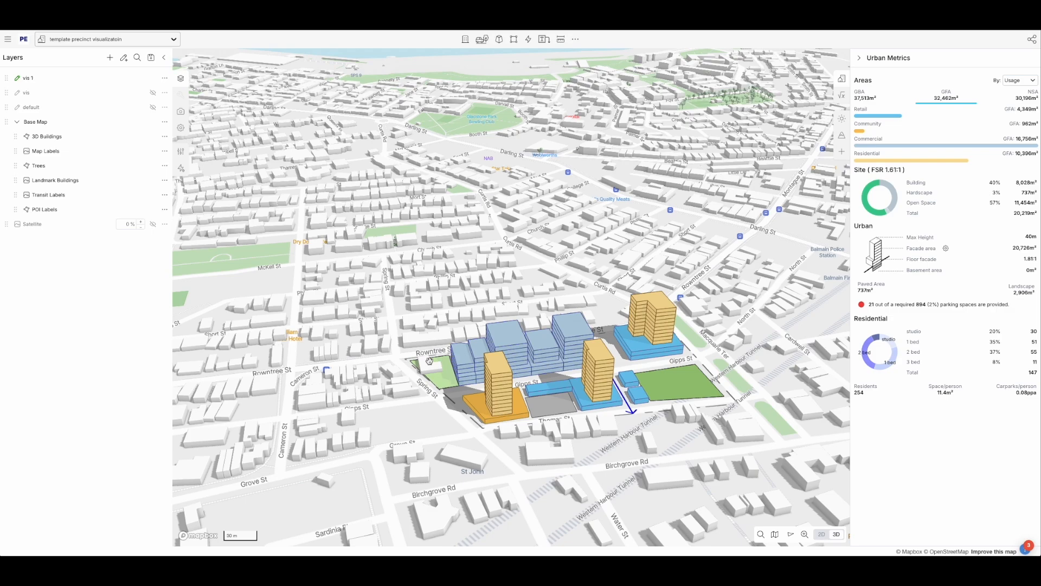
# - Rename the vis layer as vis templates and show it
pyautogui.click(30, 95)
pyautogui.doubleClick(29, 93)
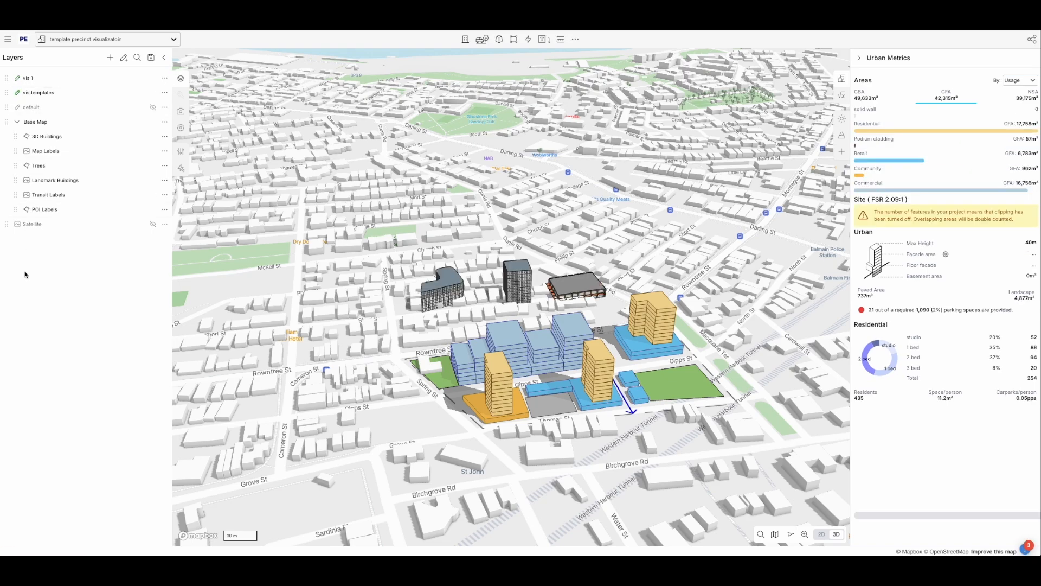
# - Move the curved building, the square tower and the podium template closer to the commercial row along Rowntree St
pyautogui.scroll(5, 445, 310)
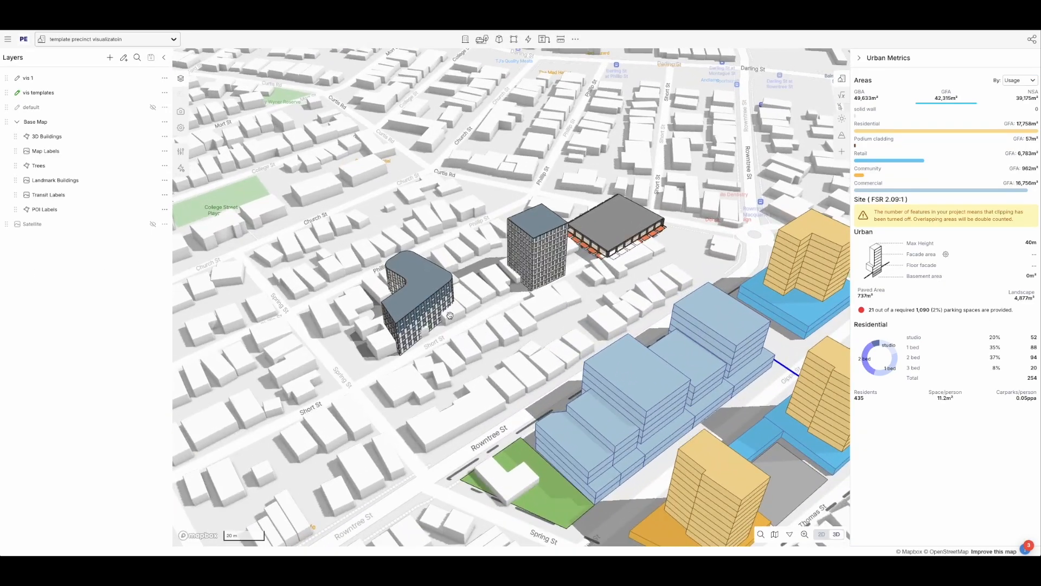
pyautogui.click(429, 320)
pyautogui.moveTo(428, 320); pyautogui.dragTo(471, 369)
pyautogui.click(542, 275)
pyautogui.moveTo(543, 276); pyautogui.dragTo(542, 315)
pyautogui.click(619, 232)
pyautogui.moveTo(618, 233); pyautogui.dragTo(633, 258)
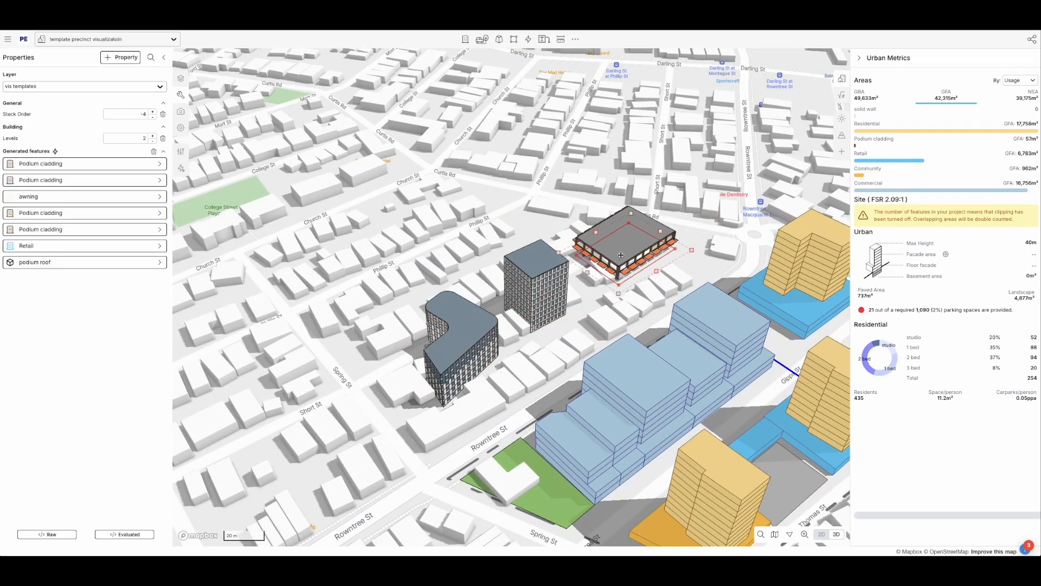
pyautogui.click(337, 144)
# - Search the project list for "fra" and open the Frankston Foreshore project
pyautogui.click(137, 39)
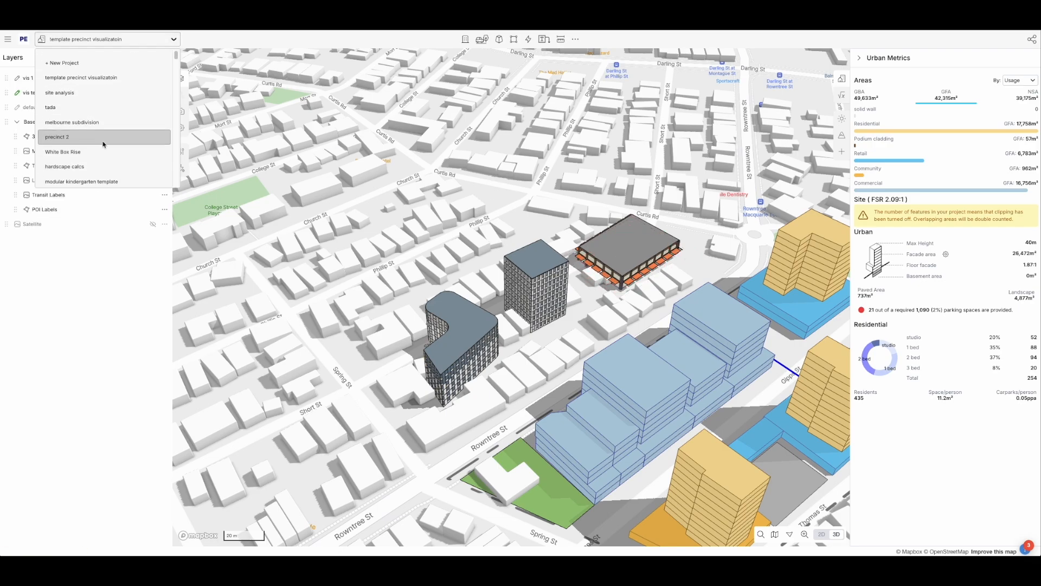
pyautogui.moveTo(391, 229); pyautogui.dragTo(321, 179)
pyautogui.moveTo(566, 148); pyautogui.dragTo(525, 146, button='right')
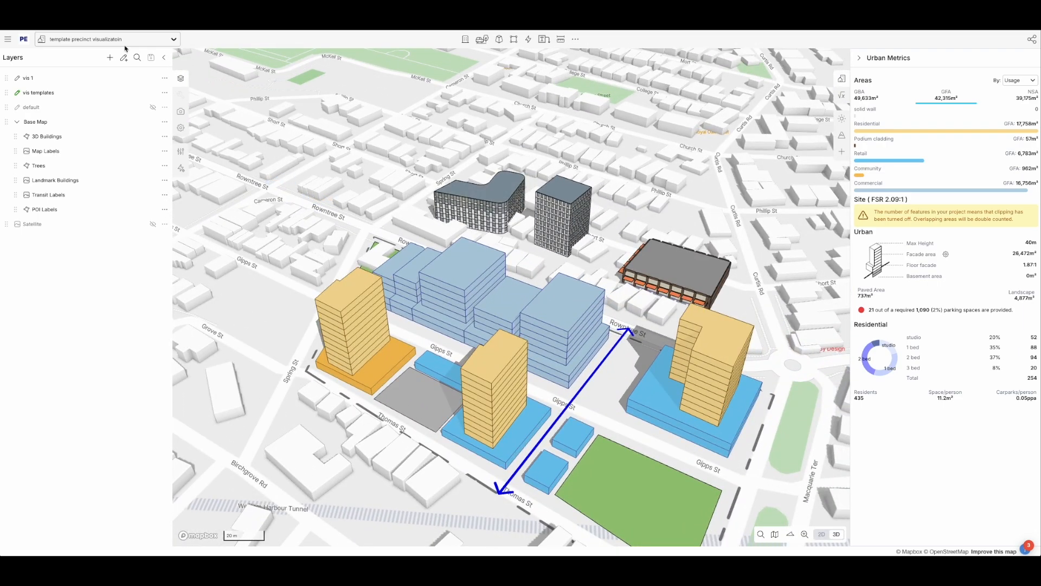
pyautogui.click(103, 39)
pyautogui.write('fra')
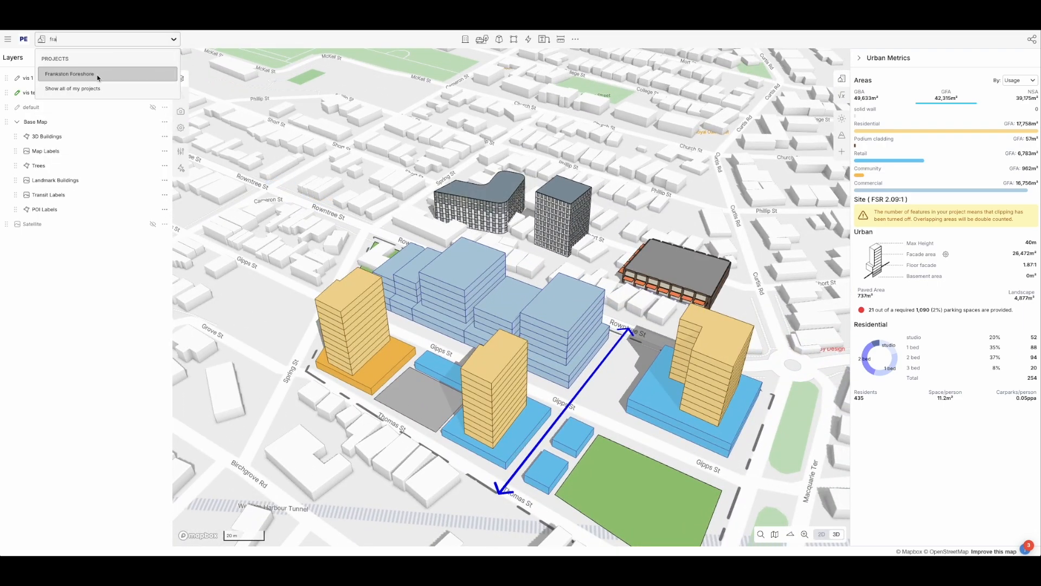
pyautogui.click(98, 76)
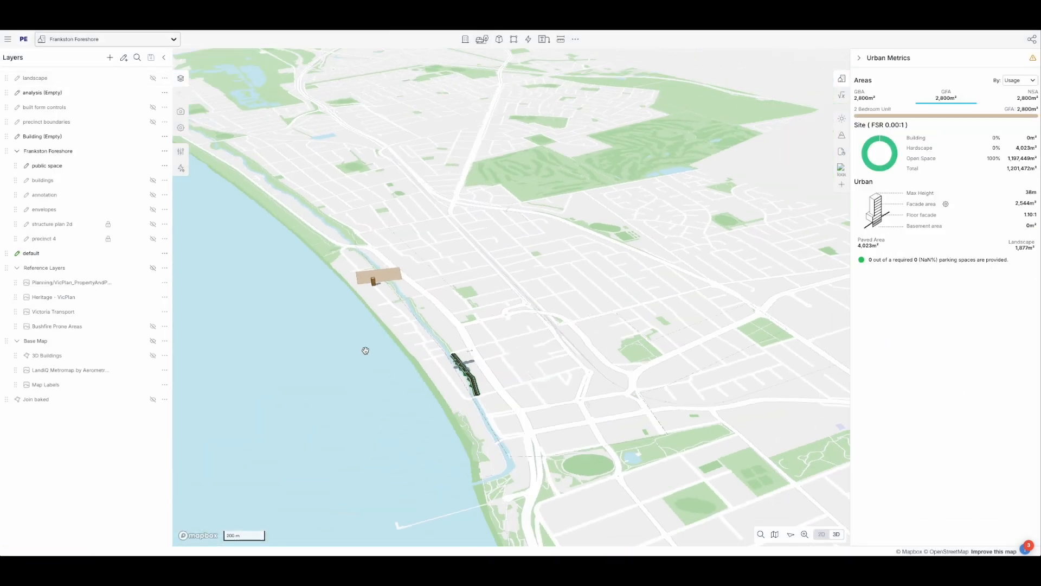
# - Delete the two 2 Bedroom Unit features near the foreshore and clear the remaining selection
pyautogui.keyDown('shift'); pyautogui.moveTo(402, 372); pyautogui.dragTo(349, 330); pyautogui.keyUp('shift')
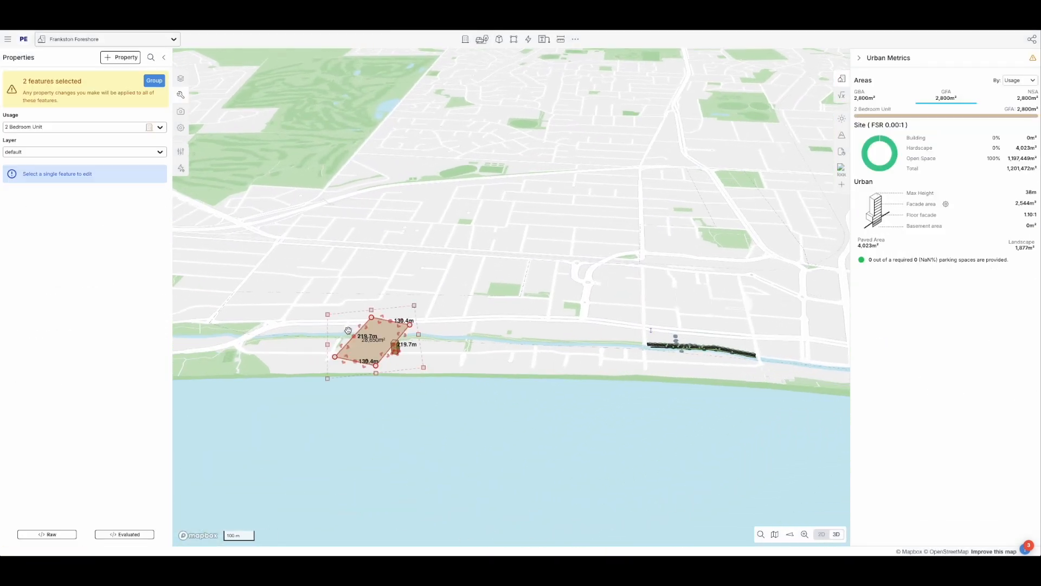
pyautogui.press('Delete')
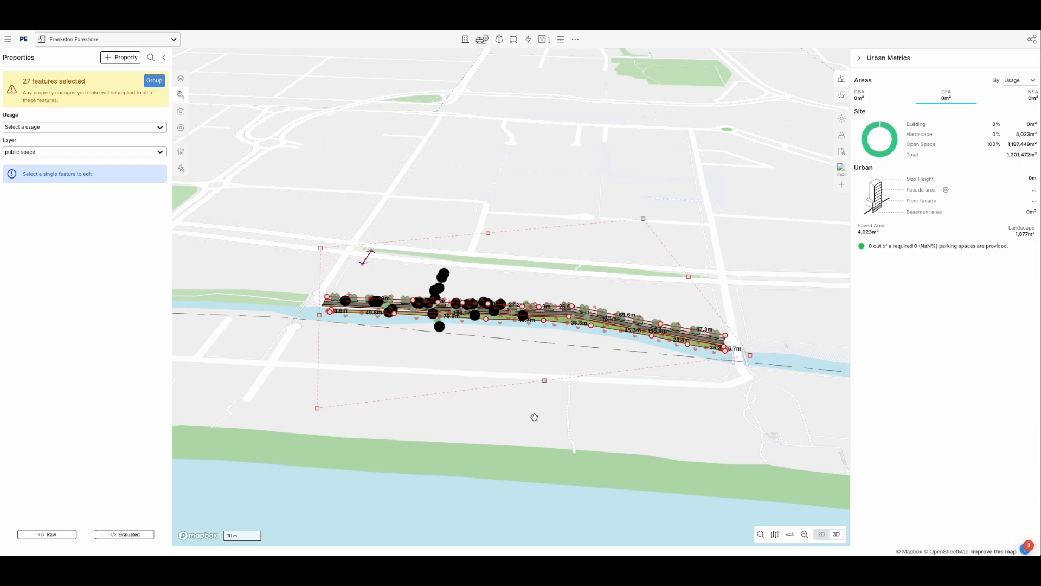
pyautogui.press('Escape')
# - Inspect the waterfront public space up close and show the buildings layer
pyautogui.scroll(10, 456, 336)
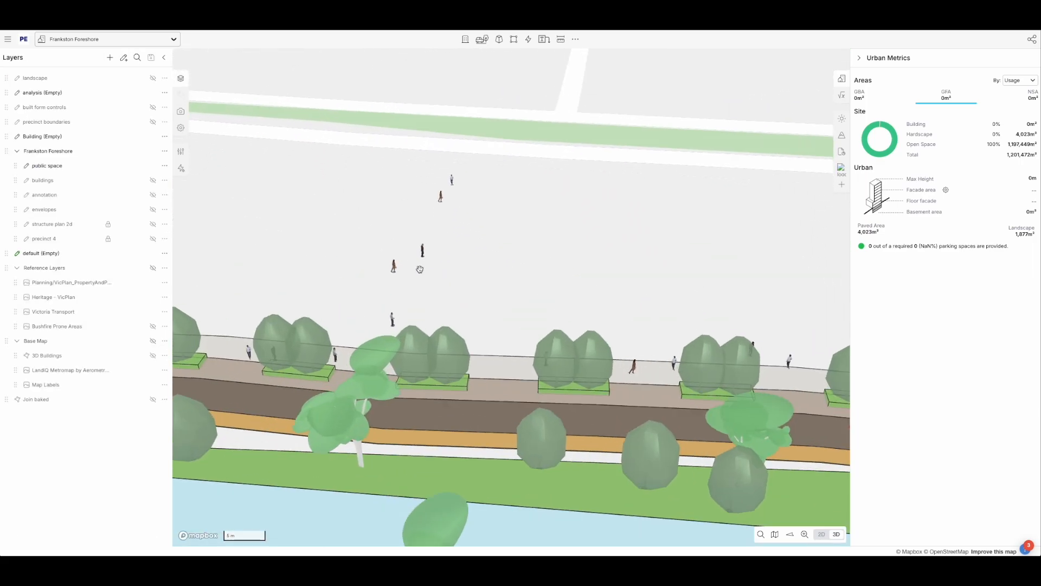
pyautogui.scroll(-5, 378, 278)
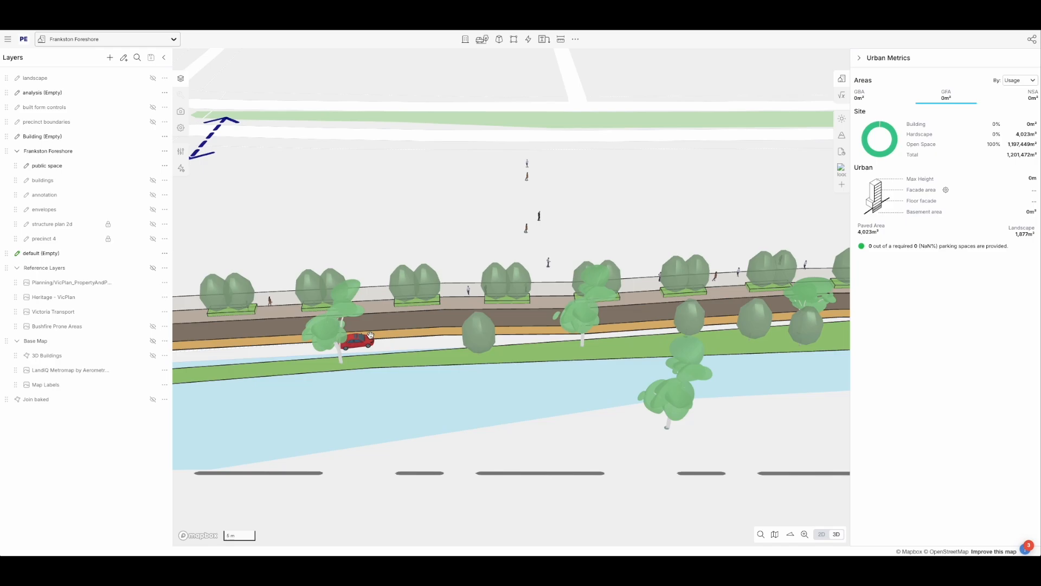
pyautogui.click(152, 182)
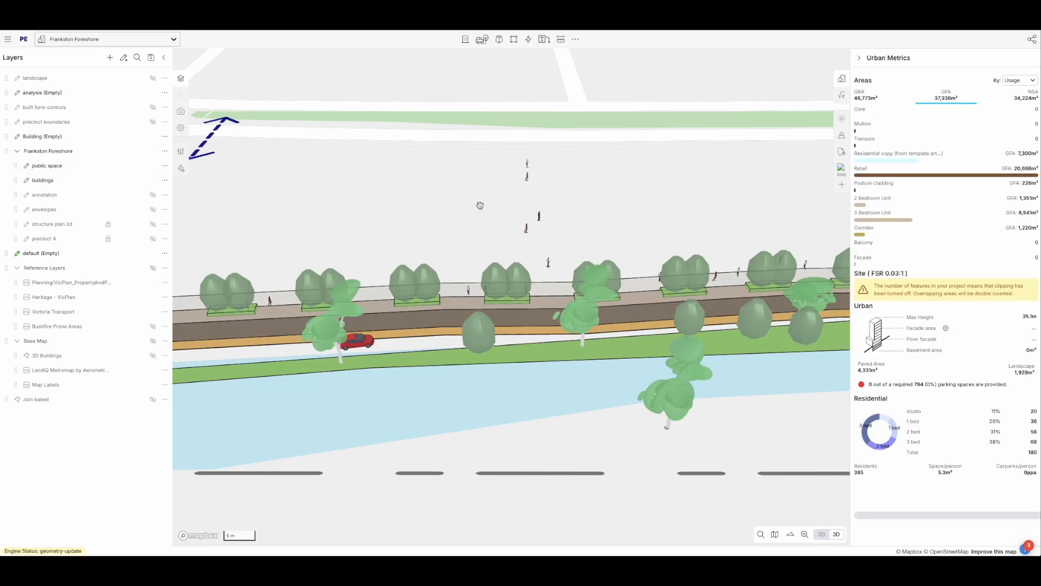
# - Copy the balcony apartment building together with the five people figures standing beside it
pyautogui.click(418, 128)
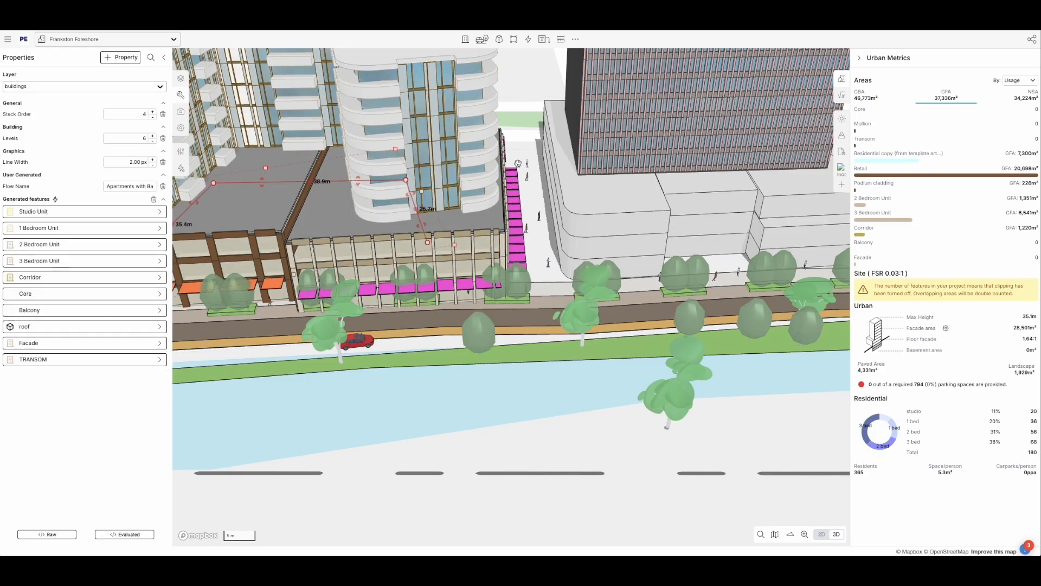
pyautogui.keyDown('shift'); pyautogui.click(523, 165); pyautogui.keyUp('shift')
pyautogui.keyDown('shift'); pyautogui.click(538, 219); pyautogui.keyUp('shift')
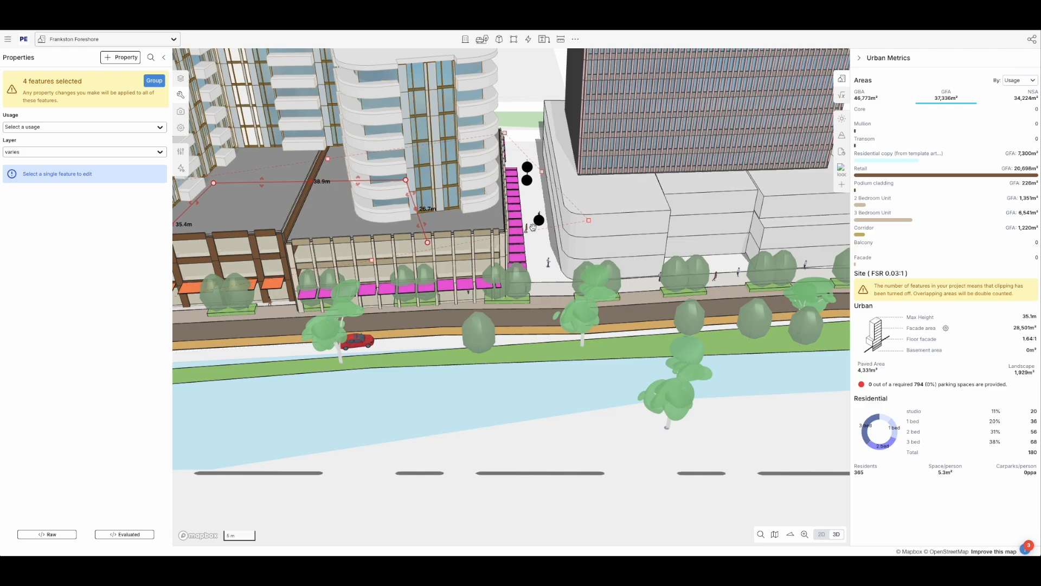
pyautogui.keyDown('shift'); pyautogui.click(526, 230); pyautogui.keyUp('shift')
pyautogui.hotkey('ctrl', 'c')
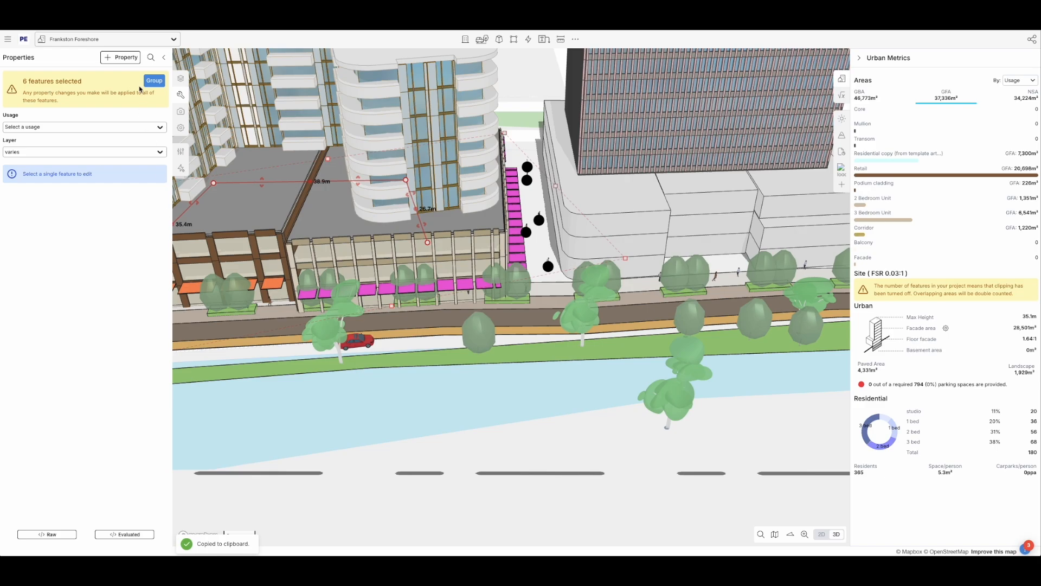
# - Switch to the template precinct visualization project and make vis templates the active layer
pyautogui.click(163, 39)
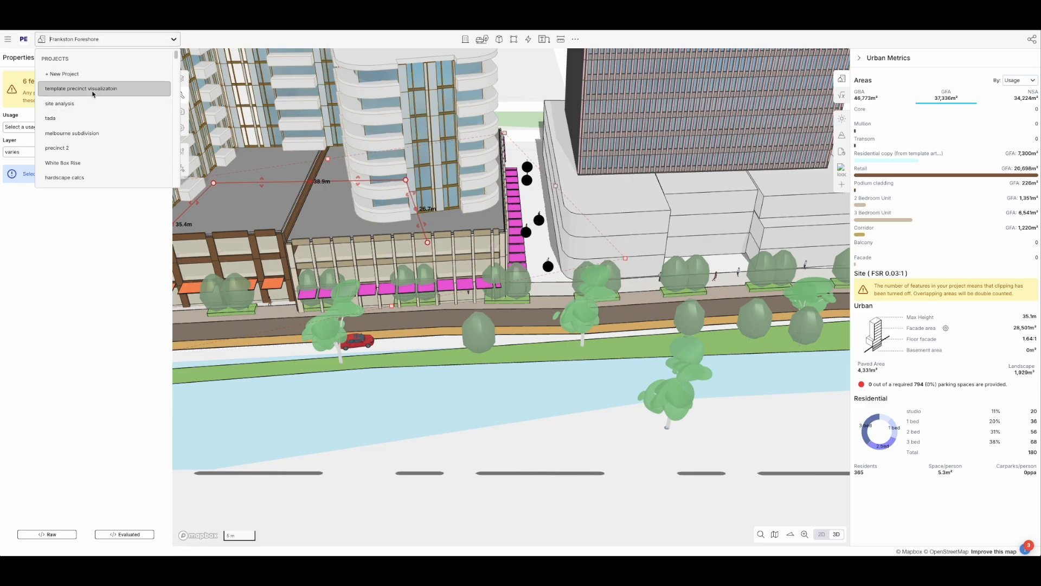
pyautogui.click(92, 90)
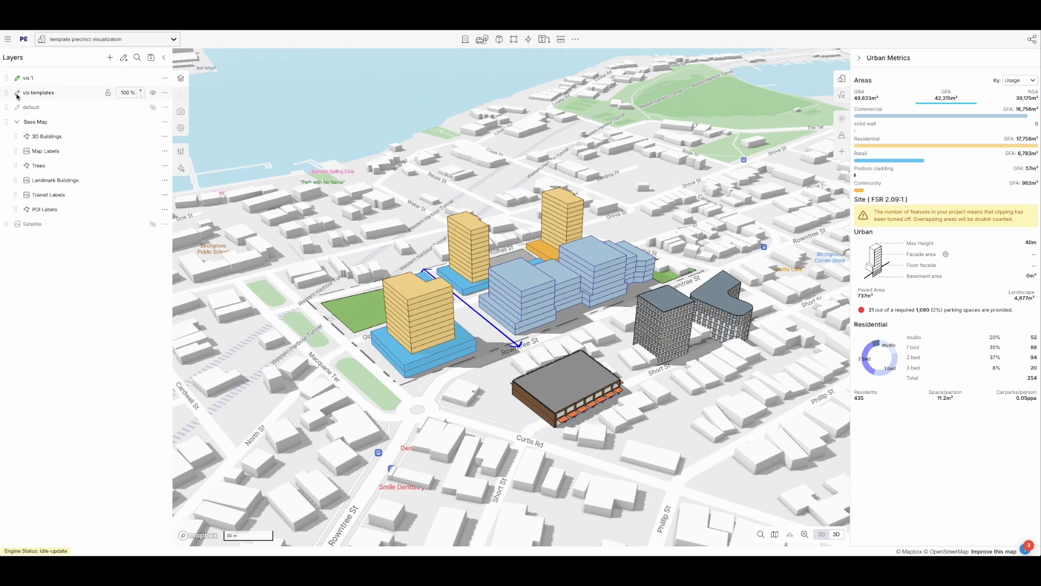
pyautogui.click(17, 93)
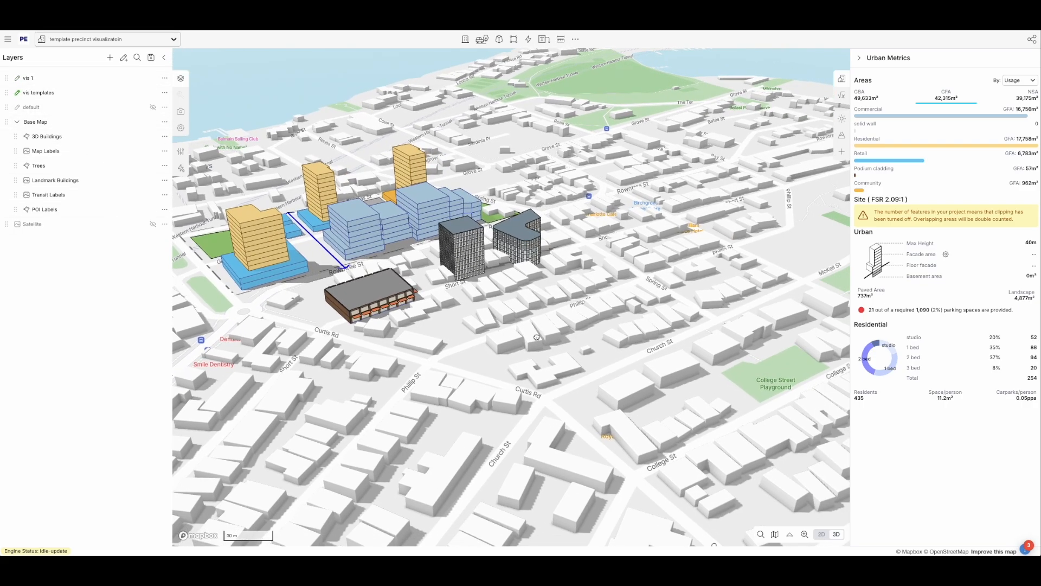
# - Paste the copied features, replacing the existing Studio, 1, 2 and 3 Bedroom Unit, Corridor, Core and Balcony usages
pyautogui.moveTo(538, 336); pyautogui.dragTo(527, 338)
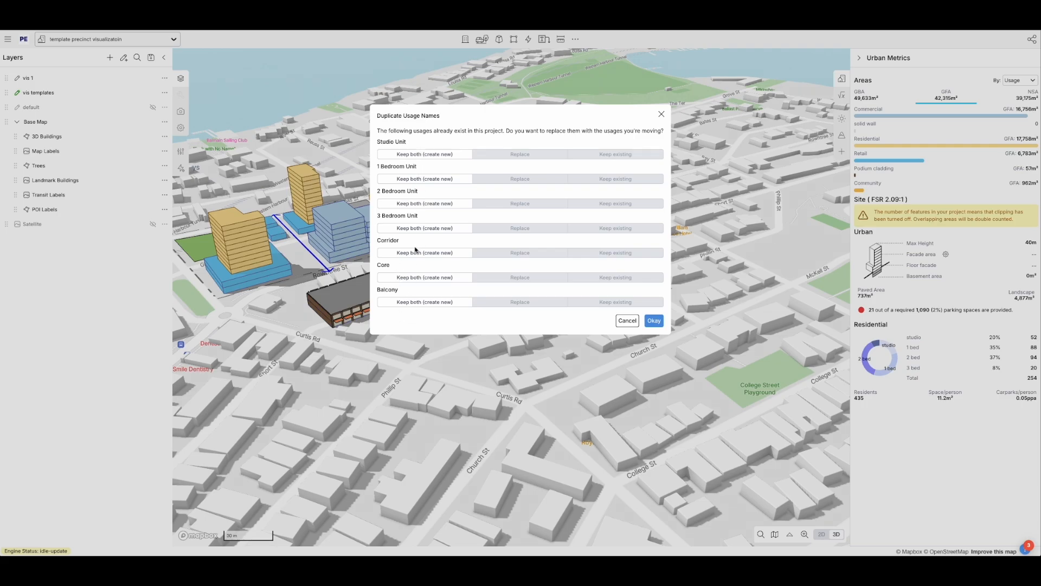
pyautogui.click(511, 154)
pyautogui.click(511, 178)
pyautogui.click(510, 203)
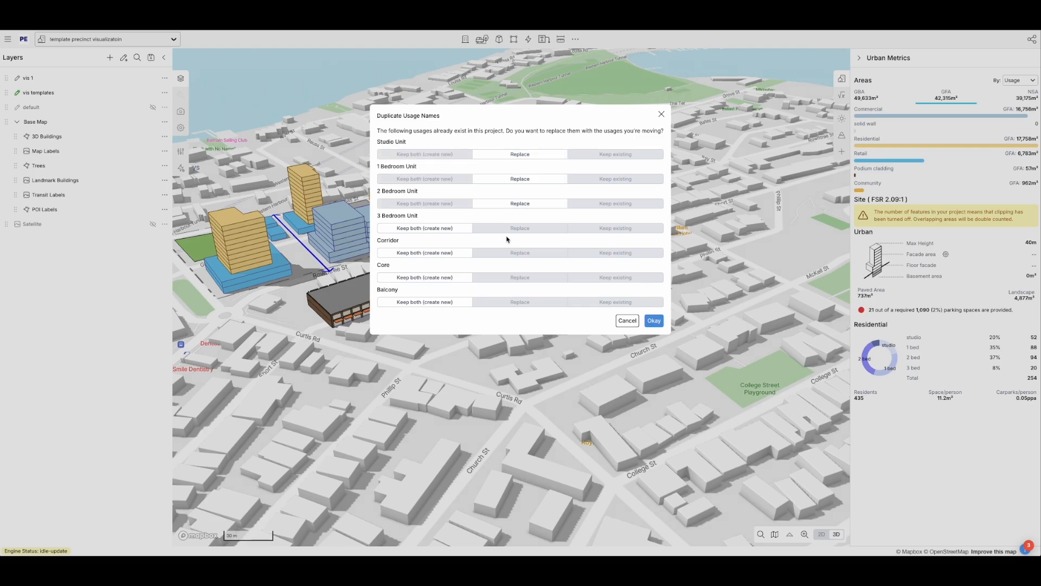
pyautogui.click(510, 227)
pyautogui.click(509, 253)
pyautogui.click(510, 277)
pyautogui.click(516, 302)
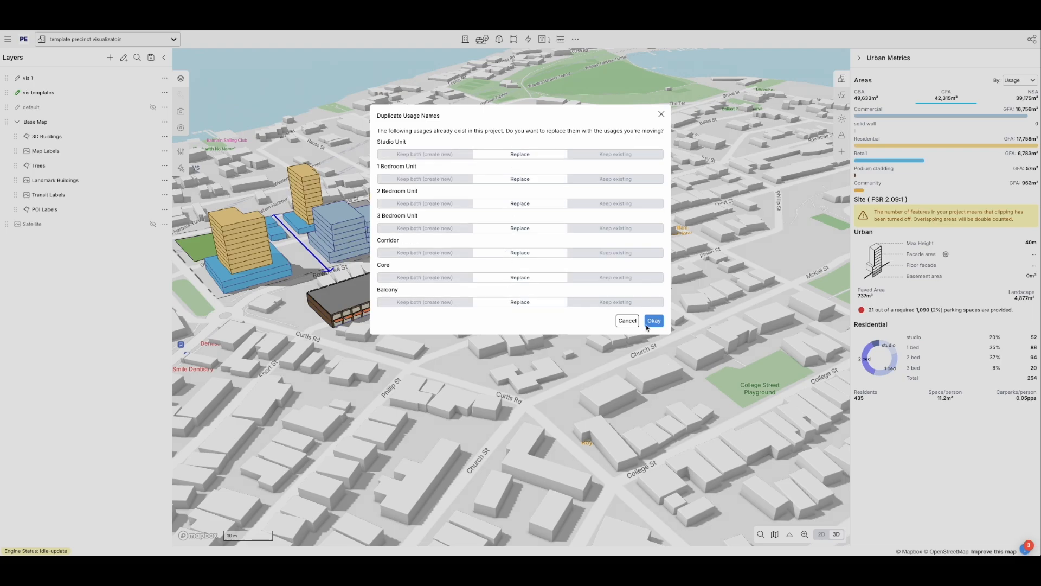
pyautogui.click(653, 320)
# - Move the pasted apartment building clear of the other templates to a spot along Phillip St and deselect it
pyautogui.click(549, 299)
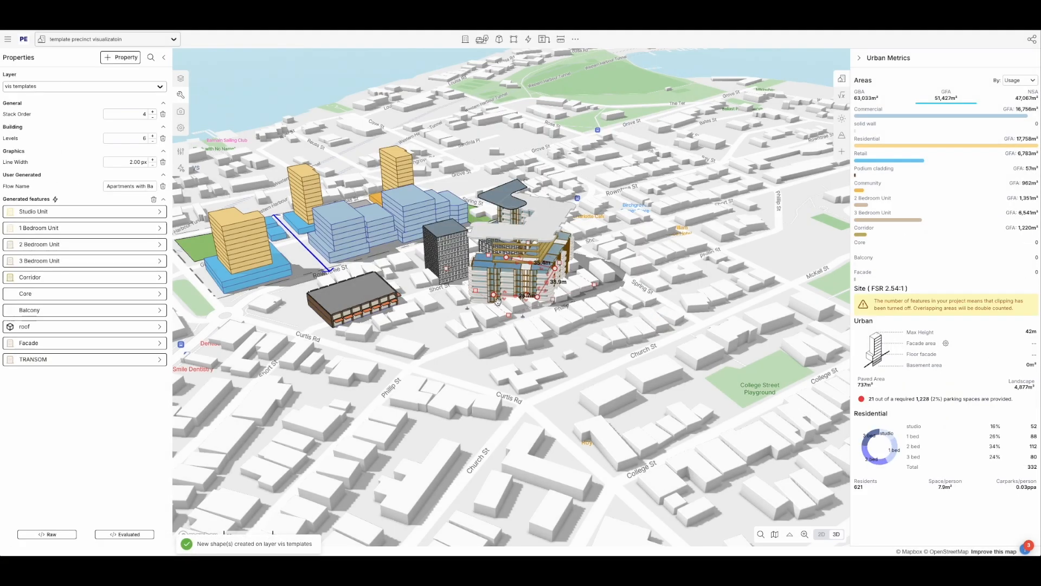
pyautogui.moveTo(510, 295); pyautogui.dragTo(608, 351)
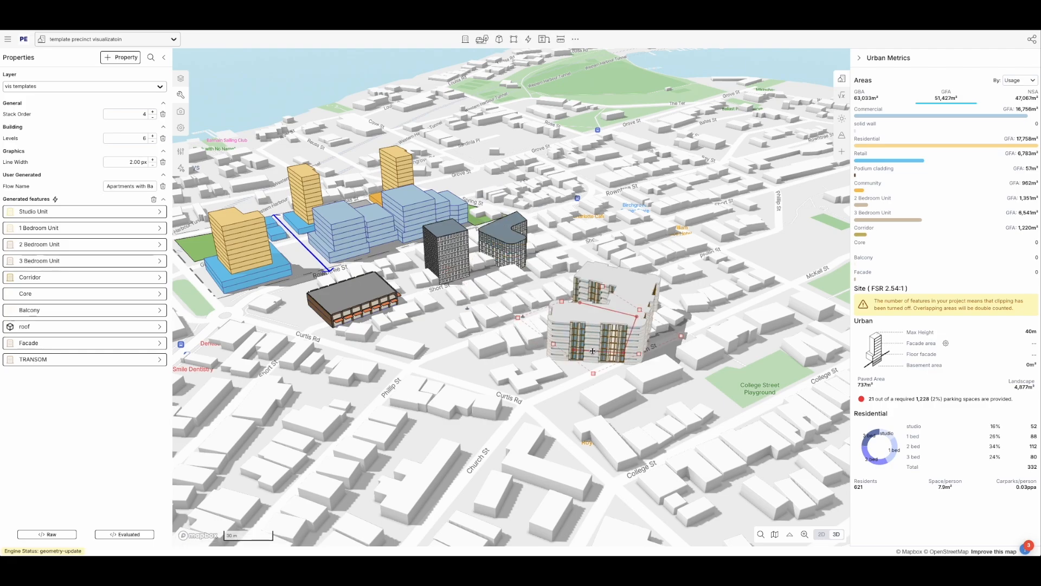
pyautogui.moveTo(570, 326); pyautogui.dragTo(594, 294, button='right')
pyautogui.scroll(5, 595, 338)
pyautogui.scroll(1, 617, 283)
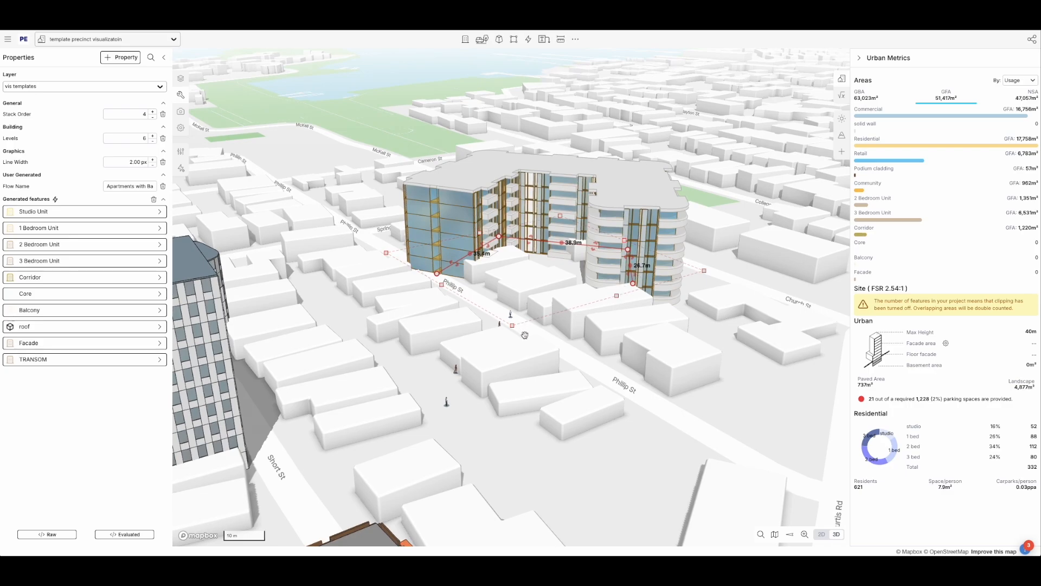
pyautogui.scroll(-2, 525, 334)
pyautogui.moveTo(401, 323); pyautogui.dragTo(471, 275)
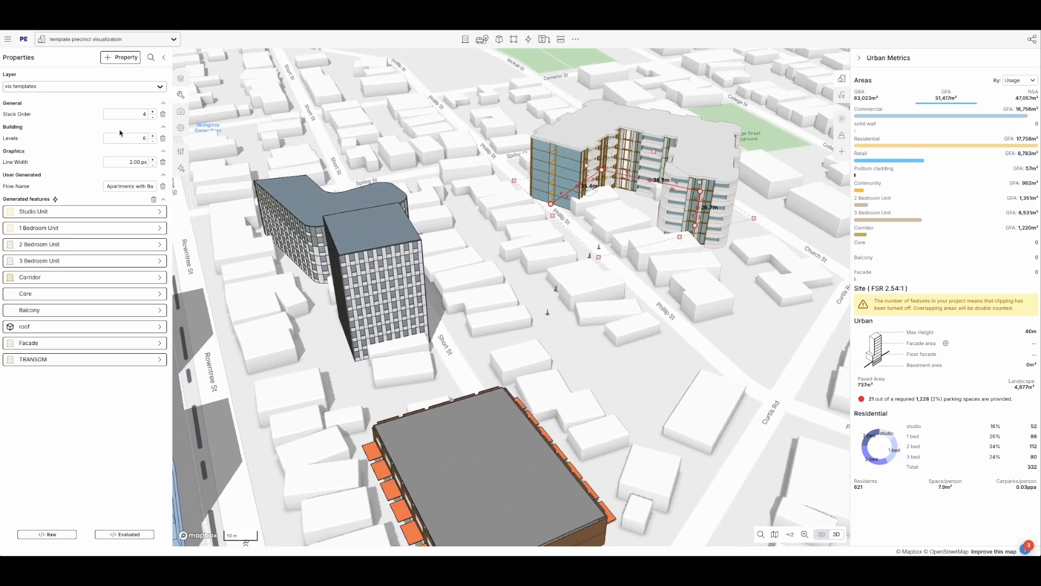
pyautogui.click(489, 203)
pyautogui.scroll(-3, 557, 267)
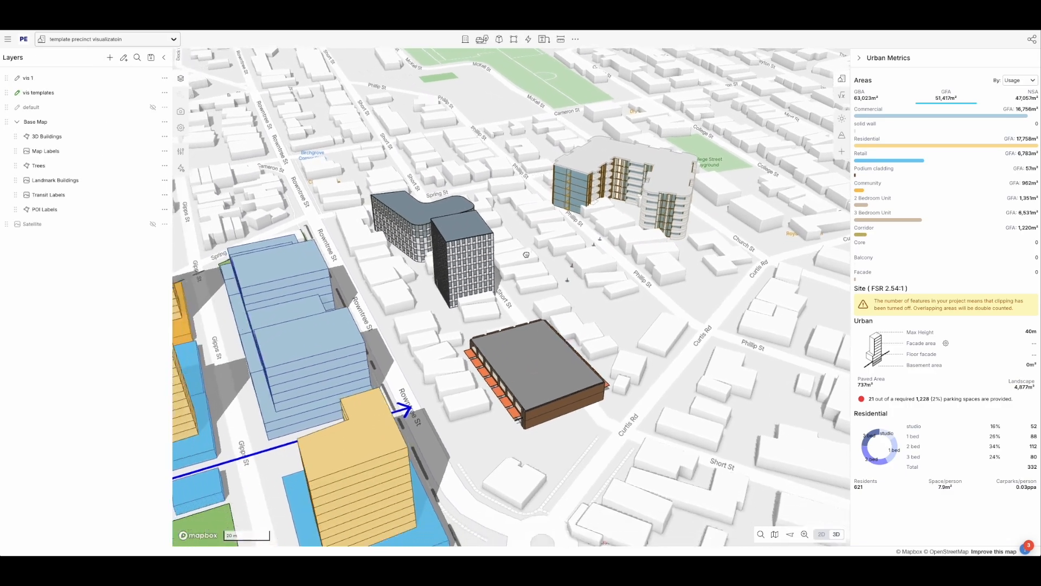
# - Nudge the square tower template slightly away from the curved building and clear the selection
pyautogui.moveTo(507, 267); pyautogui.dragTo(536, 247)
pyautogui.click(494, 276)
pyautogui.moveTo(494, 276); pyautogui.dragTo(500, 281)
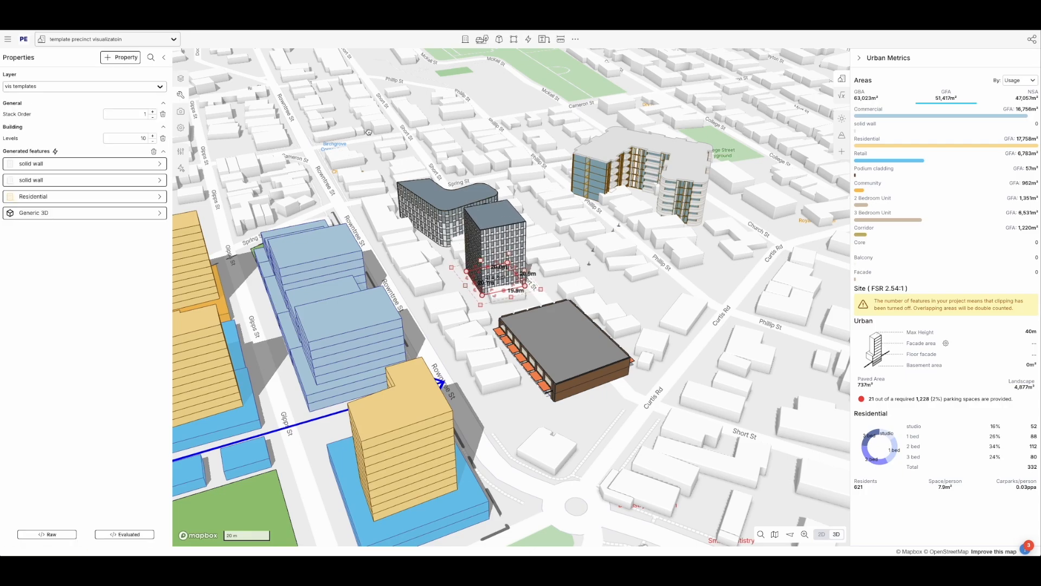
pyautogui.click(619, 216)
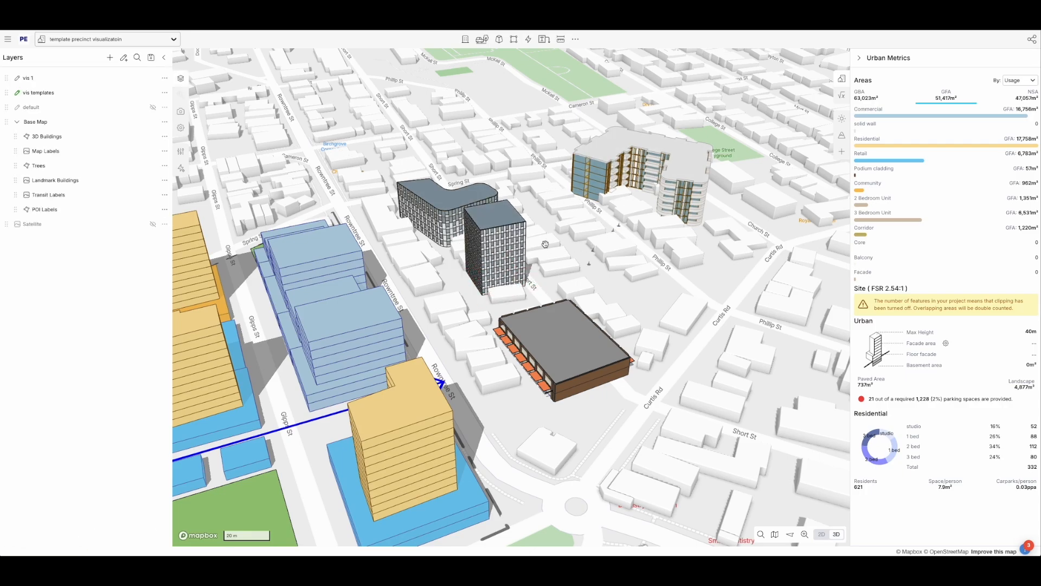
# - Apply the podium template to the retail podium at Gipps St and Macquarie Ter, and bring its residential tower to the top of the stack
pyautogui.moveTo(450, 275); pyautogui.dragTo(460, 261, button='right')
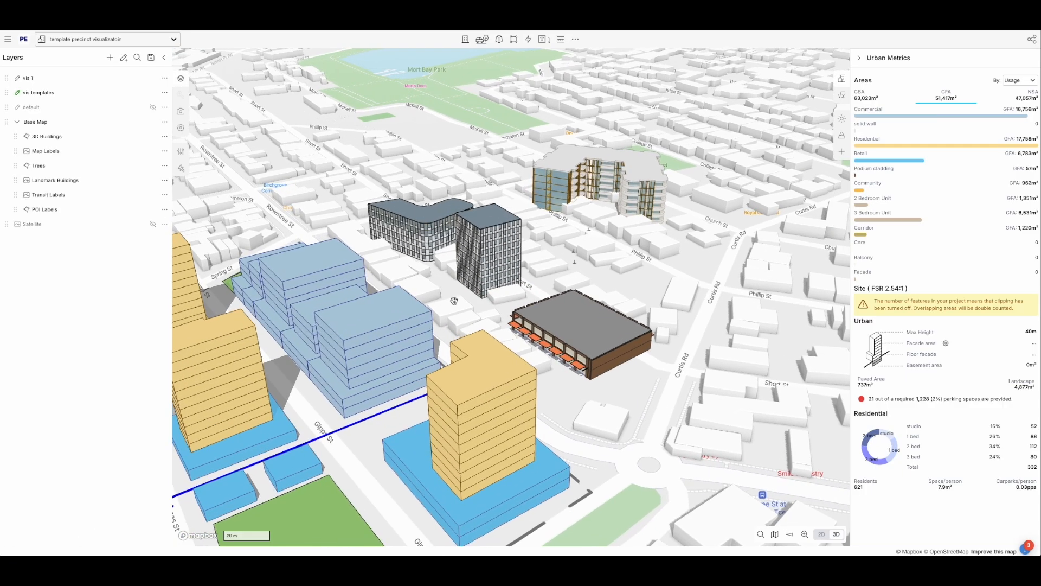
pyautogui.moveTo(456, 304); pyautogui.dragTo(518, 239)
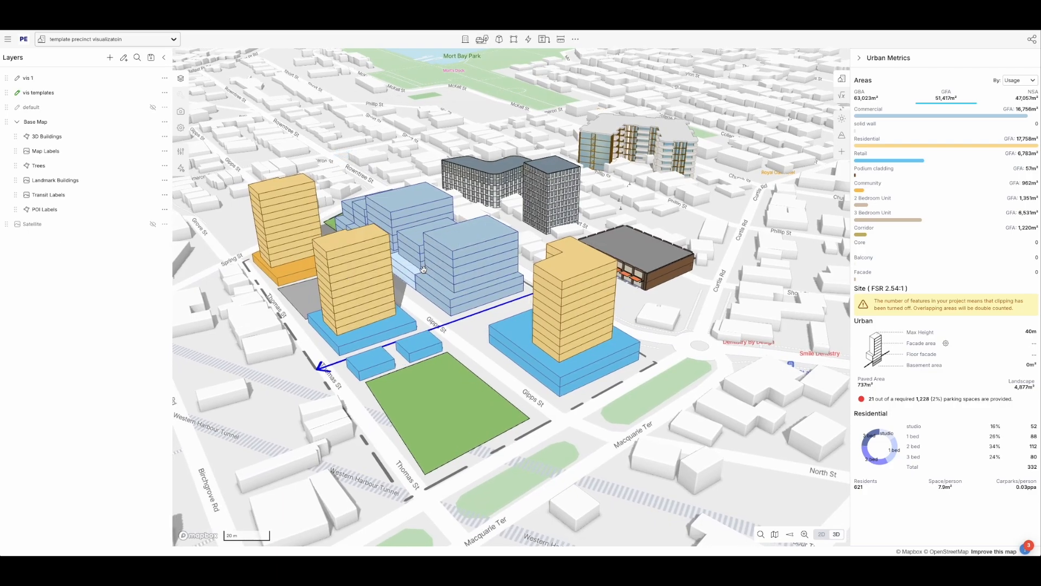
pyautogui.click(580, 293)
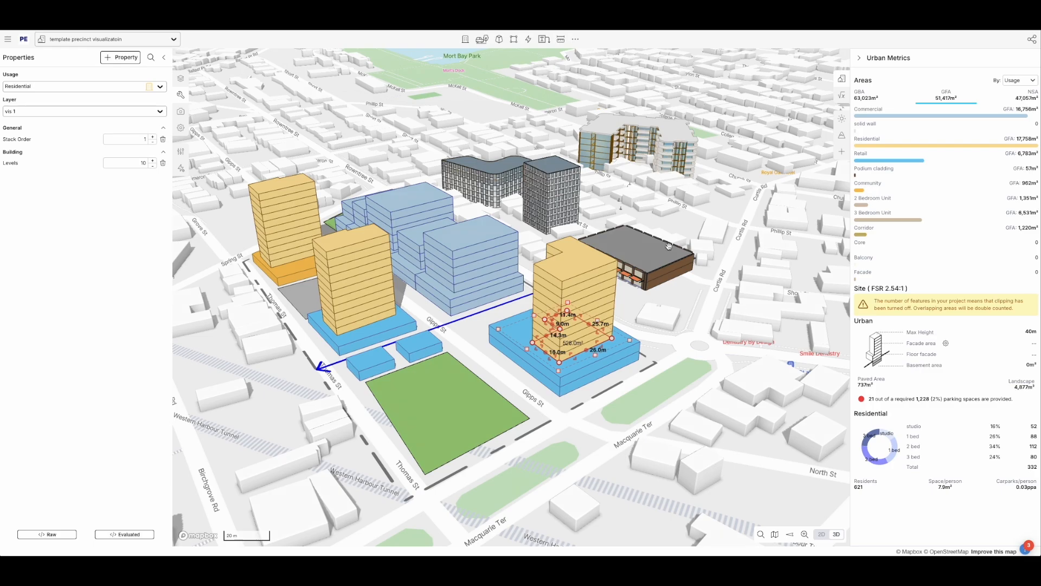
pyautogui.click(627, 385)
pyautogui.click(600, 367)
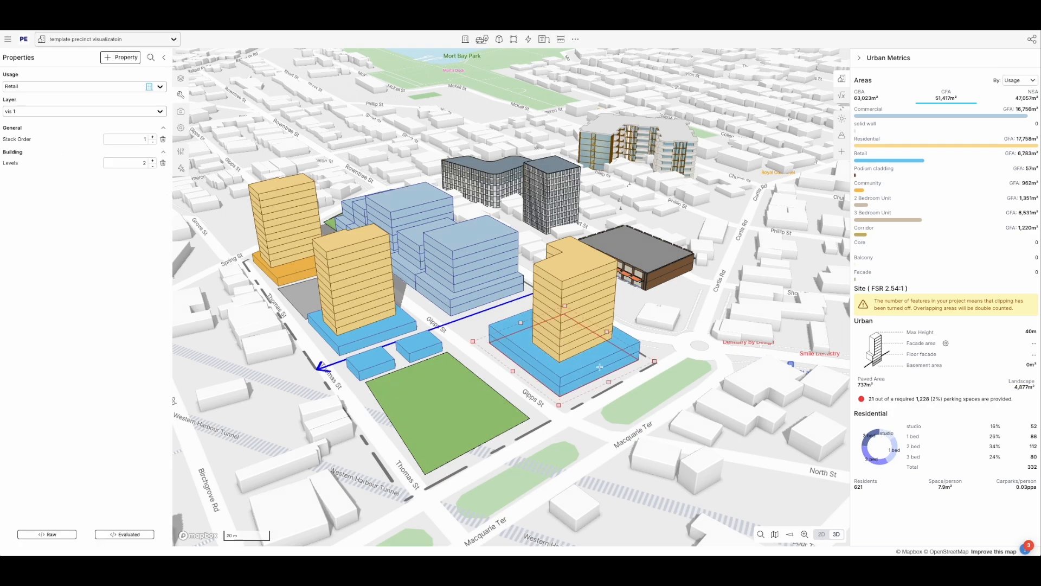
pyautogui.click(641, 260)
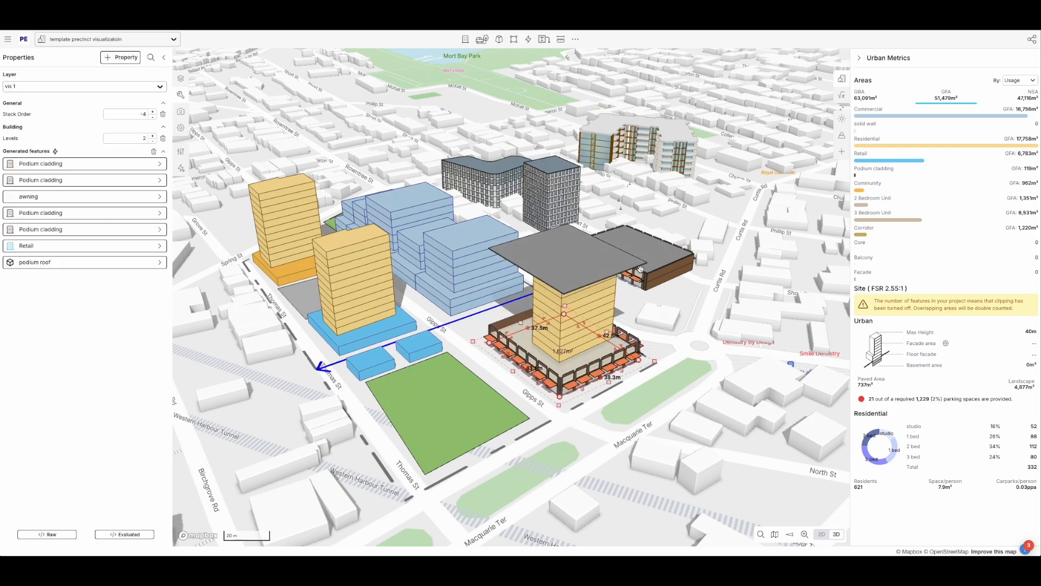
pyautogui.click(601, 304)
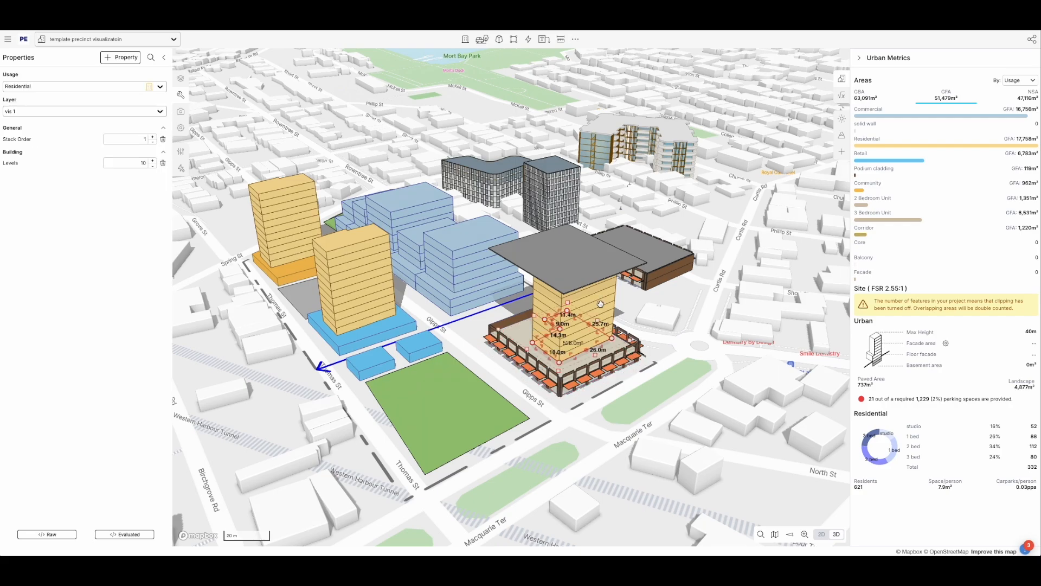
pyautogui.press('f')
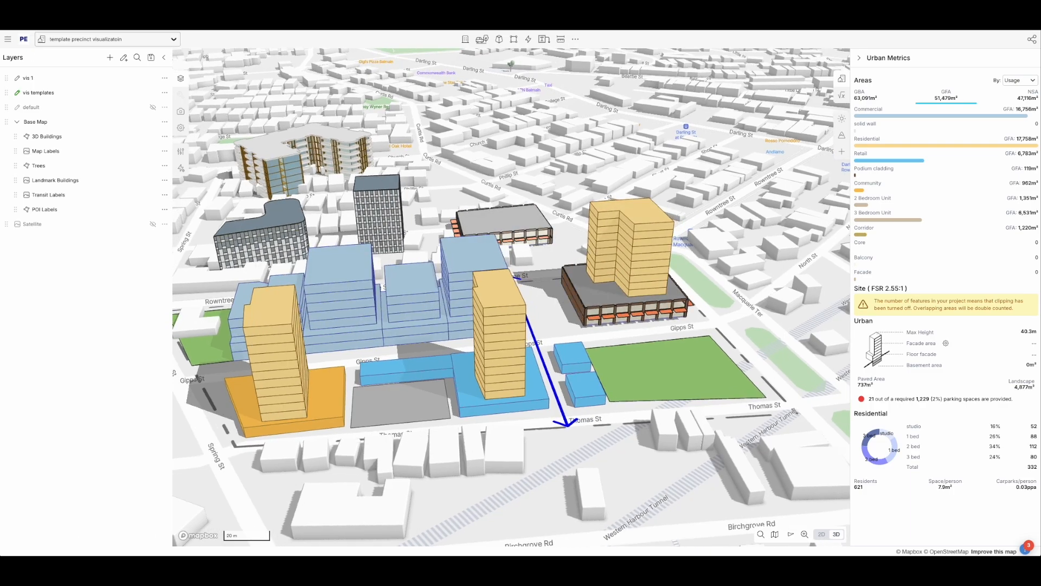
# - Compare the podium template with the restyled corner podium and clear the selection
pyautogui.click(549, 216)
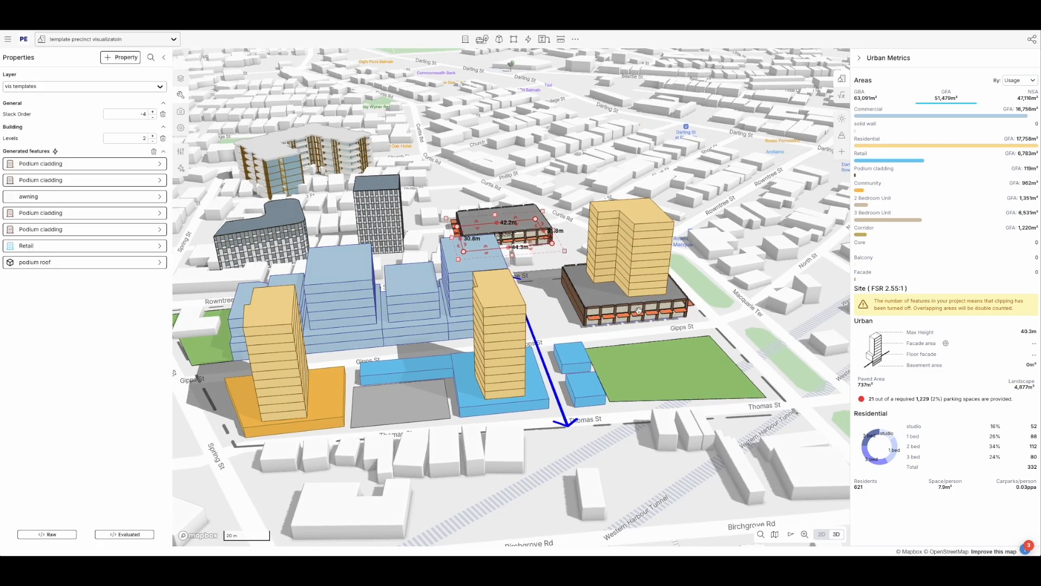
pyautogui.click(617, 308)
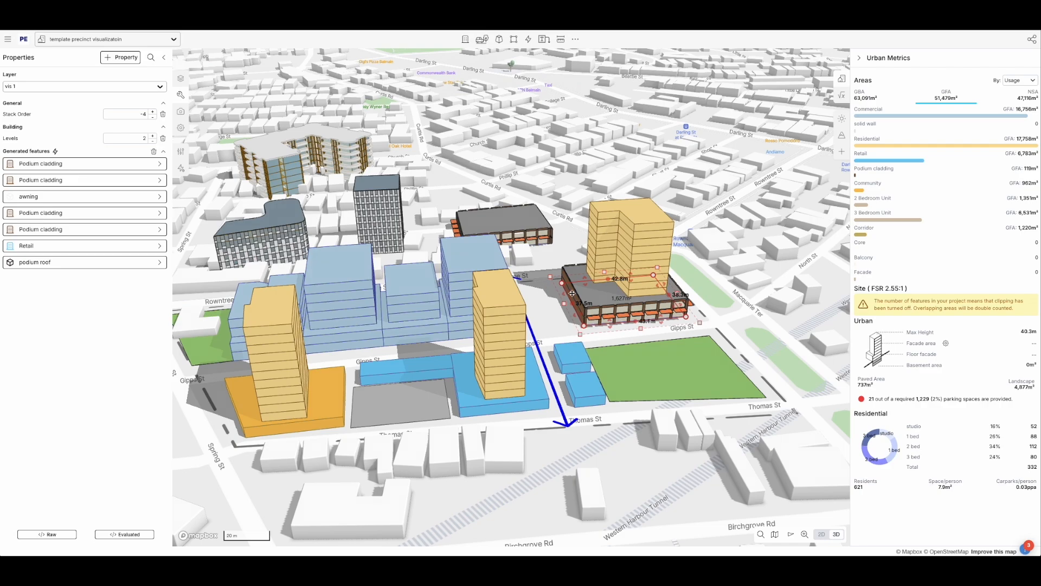
pyautogui.click(310, 168)
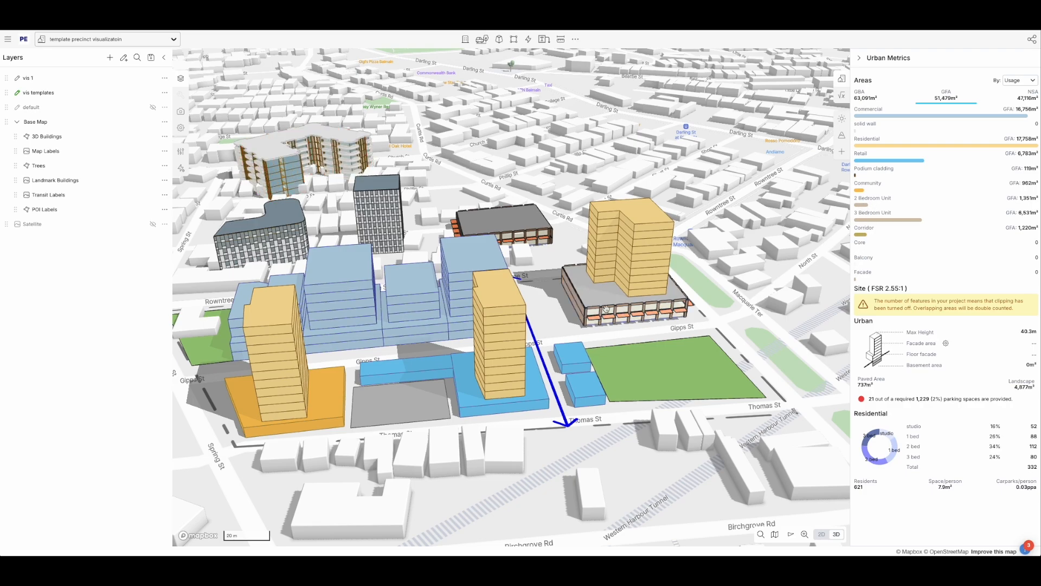
# - Apply the square tower template to the upper commercial block beside the blue axis arrow and set it to 8 levels
pyautogui.moveTo(629, 275); pyautogui.dragTo(594, 275, button='right')
pyautogui.click(469, 270)
pyautogui.press('i')
pyautogui.click(485, 199)
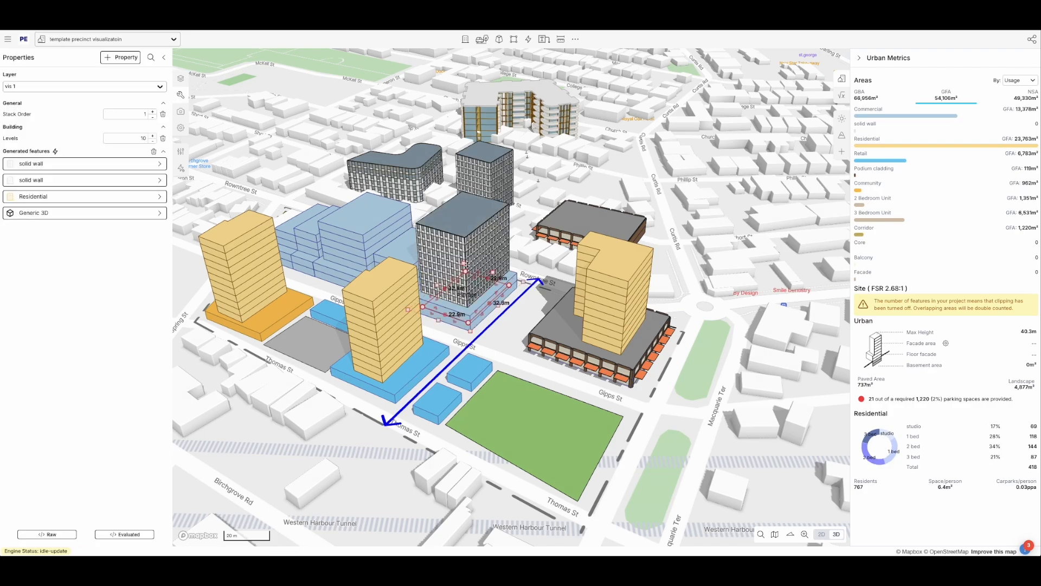
pyautogui.press('-')
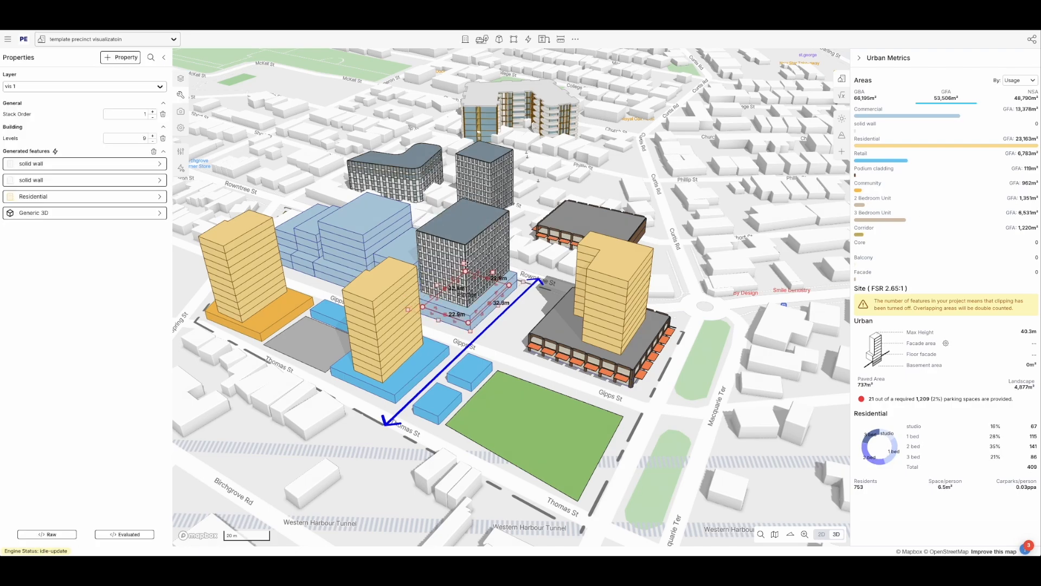
pyautogui.press('-')
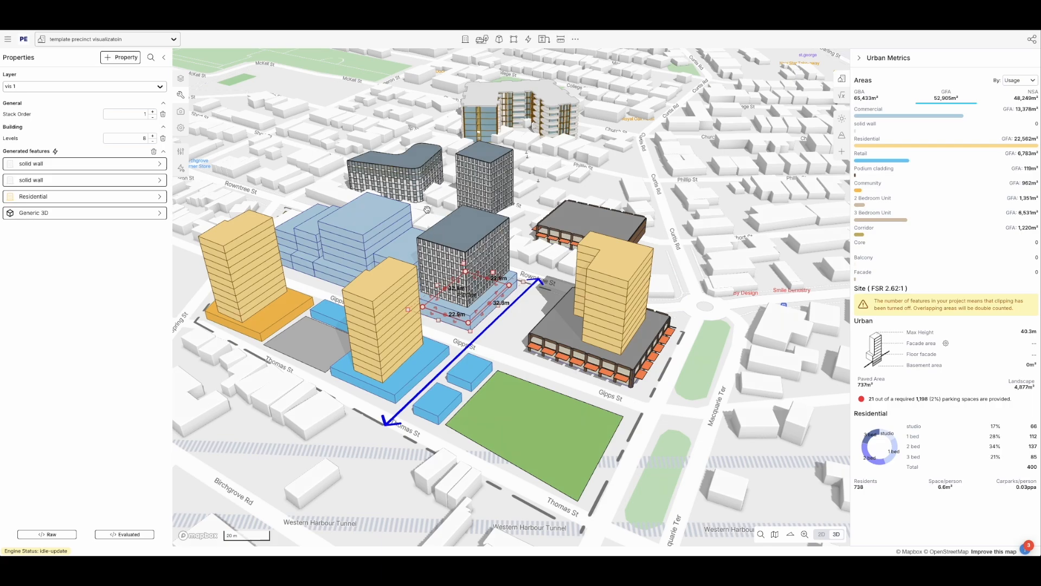
# - Apply the curved building template to the neighbouring upper commercial block and set its stack order to 5
pyautogui.click(372, 226)
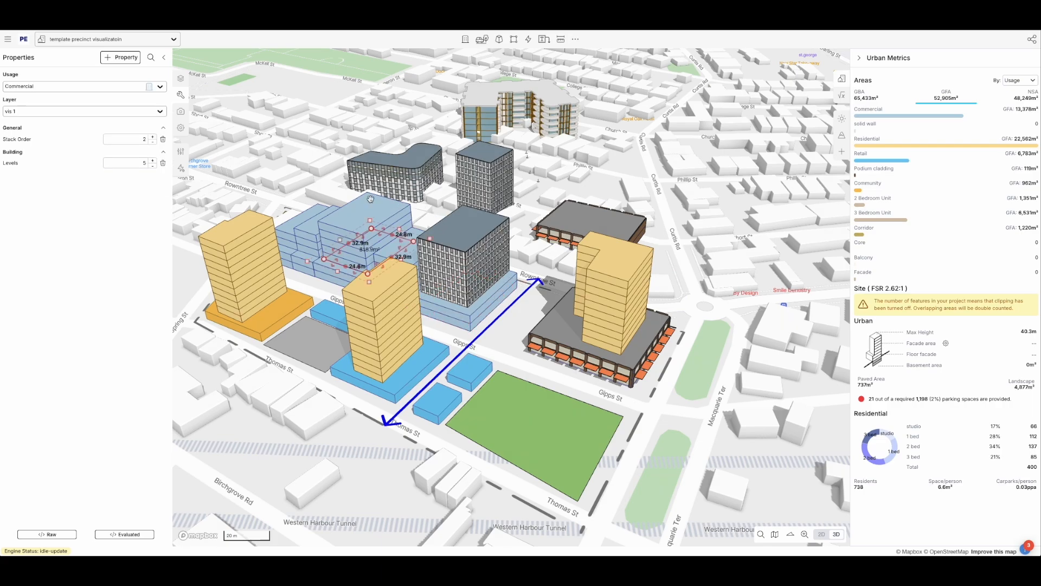
pyautogui.click(370, 206)
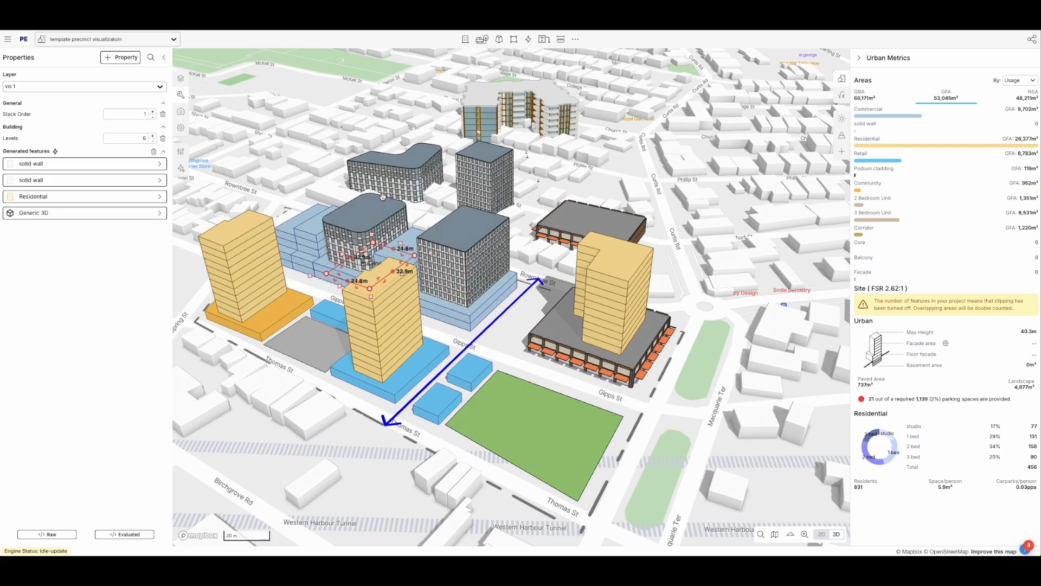
pyautogui.press(']')
pyautogui.press(']')
pyautogui.press(']')
pyautogui.press(']')
# - Select the balcony apartment template behind the commercial blocks and reshape one end of its angled footprint
pyautogui.moveTo(426, 210); pyautogui.dragTo(441, 272, button='right')
pyautogui.scroll(2, 439, 312)
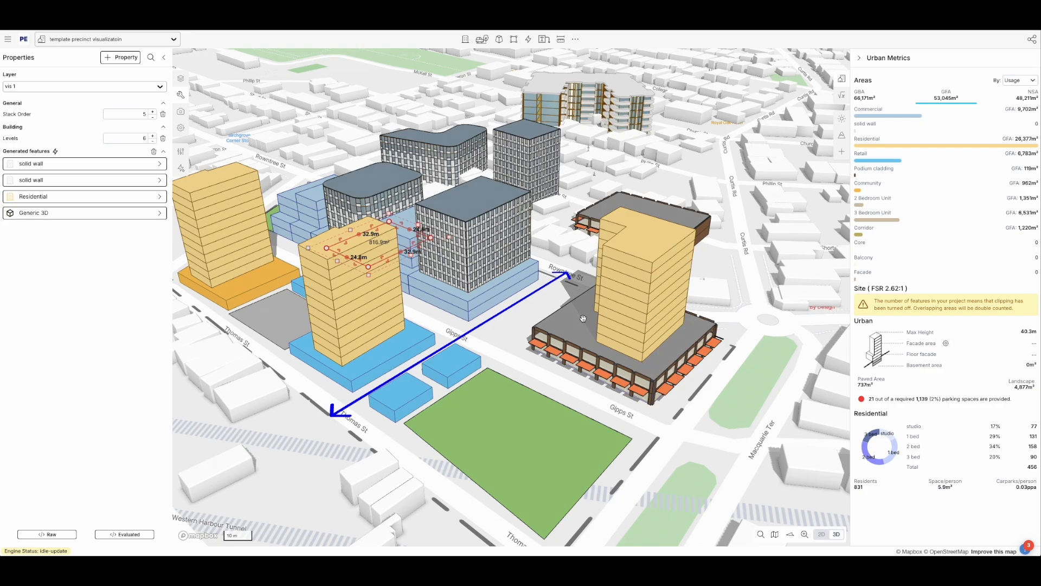
pyautogui.click(621, 125)
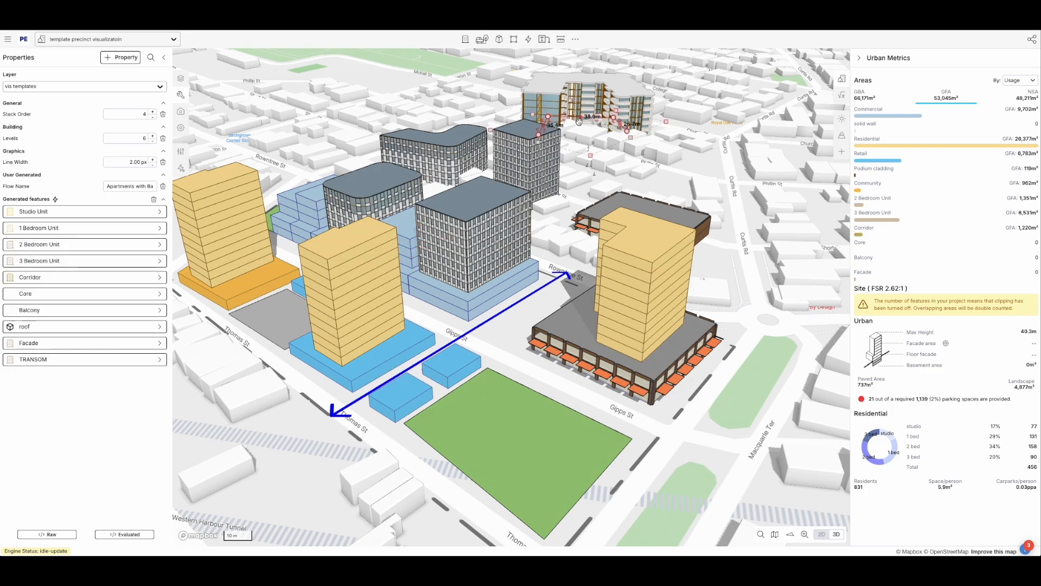
pyautogui.click(657, 326)
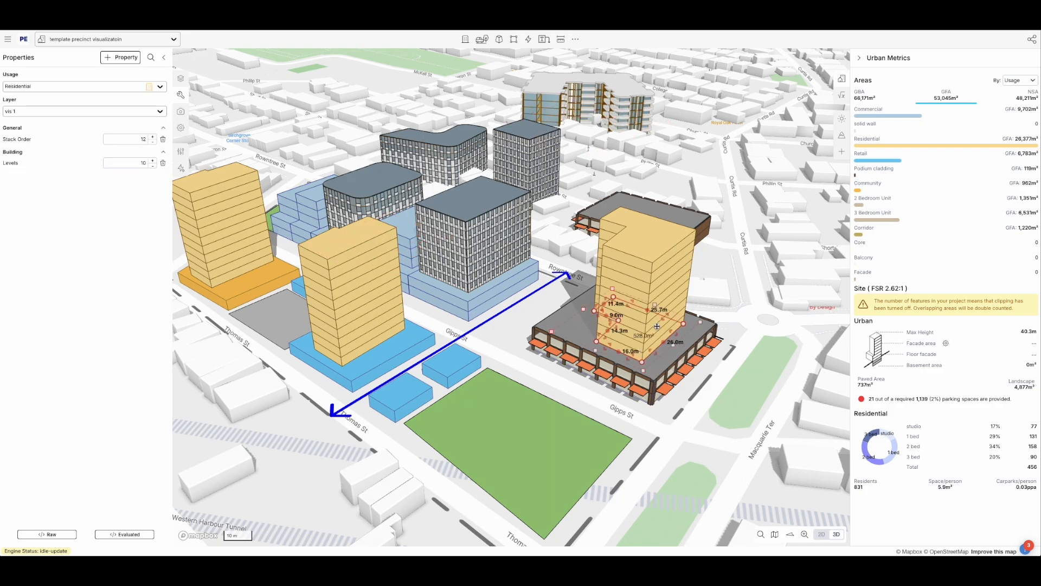
pyautogui.click(602, 124)
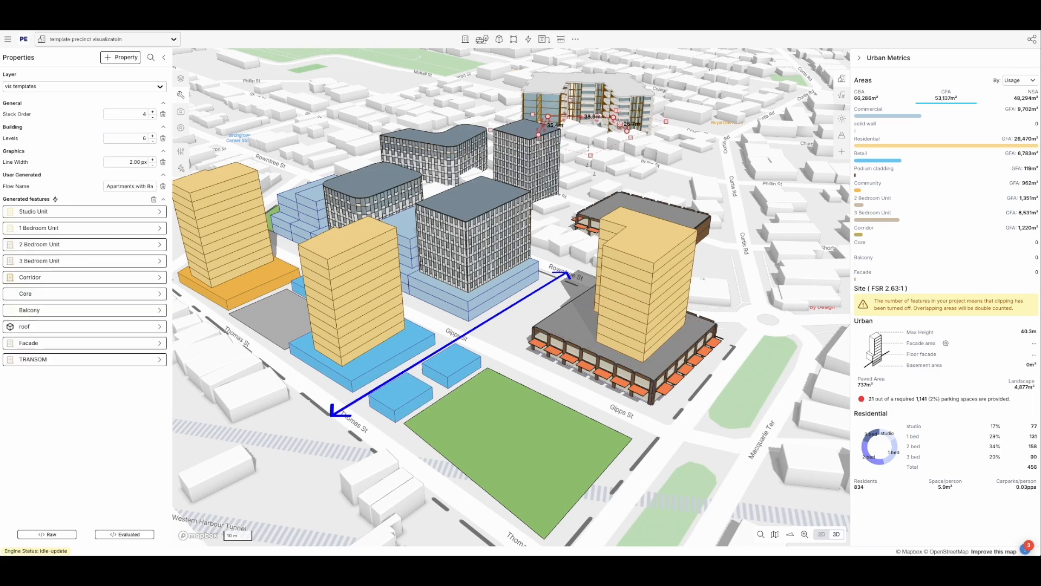
pyautogui.moveTo(627, 131); pyautogui.dragTo(639, 126)
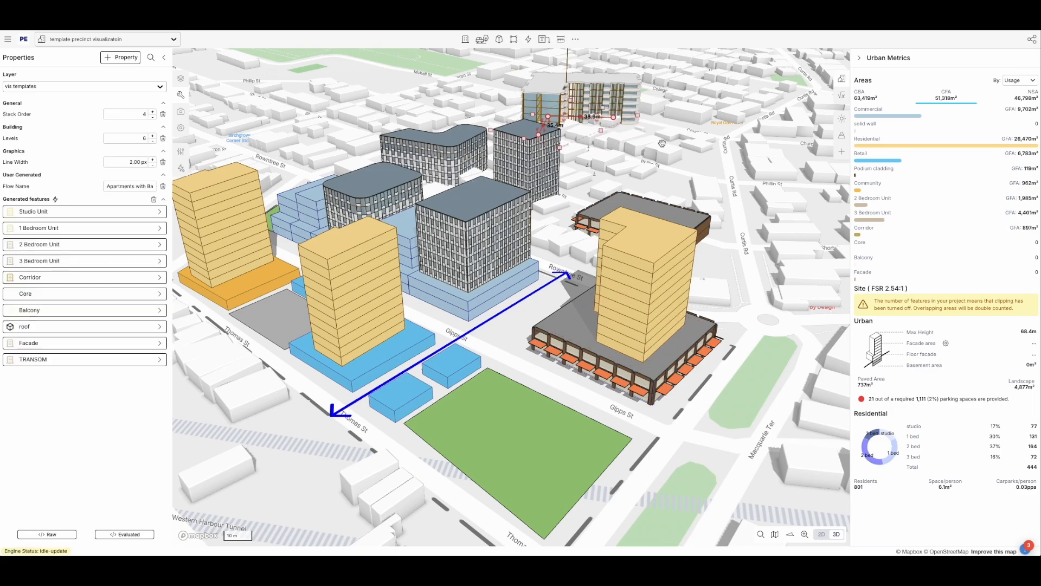
# - Copy the balcony apartment template and paste it near the corner podium at Gipps St and Macquarie Ter
pyautogui.moveTo(671, 239); pyautogui.dragTo(674, 278, button='right')
pyautogui.scroll(-3, 674, 279)
pyautogui.click(655, 320)
pyautogui.moveTo(723, 218); pyautogui.dragTo(618, 356)
pyautogui.click(569, 145)
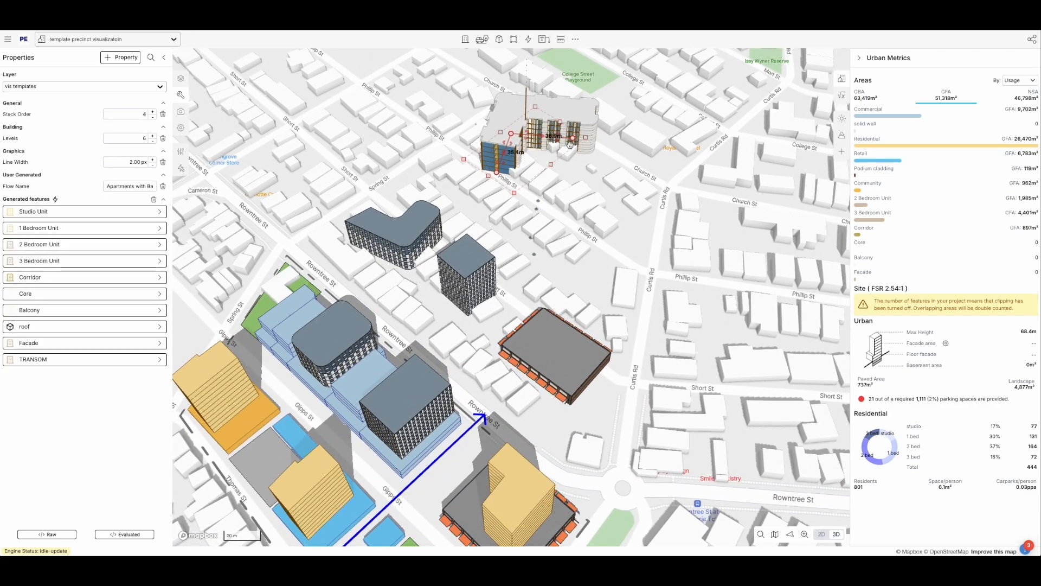
pyautogui.hotkey('ctrl', 'c')
pyautogui.moveTo(650, 387); pyautogui.dragTo(649, 265)
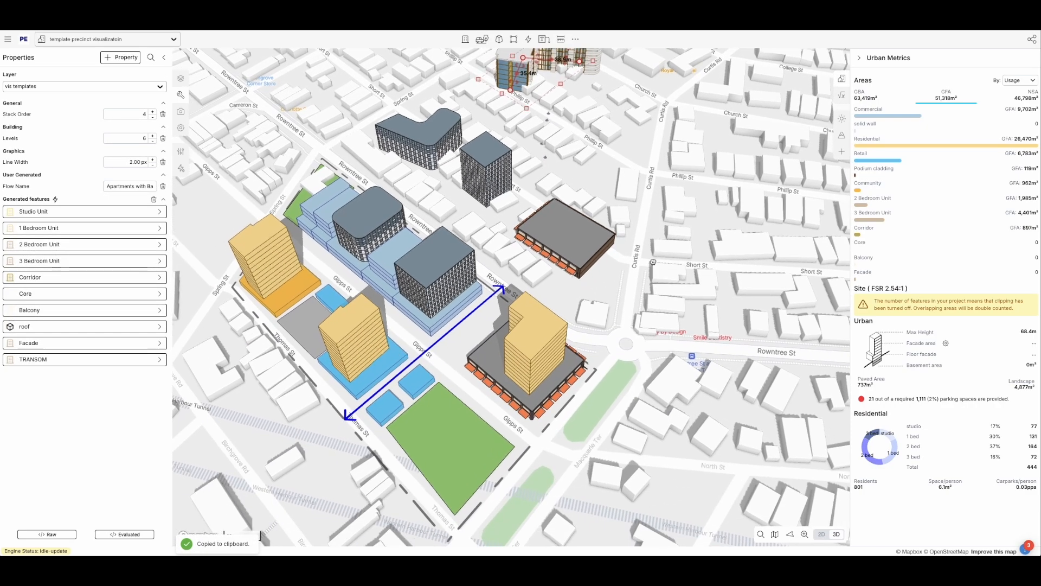
pyautogui.click(649, 265)
pyautogui.hotkey('ctrl', 'v')
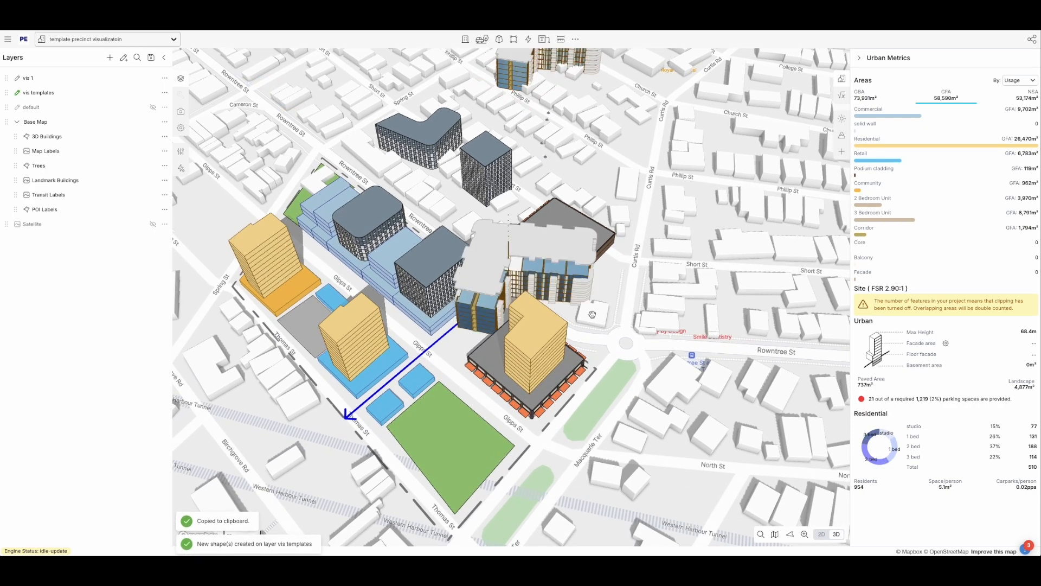
# - Move the pasted apartment building to the vis 1 layer and delete the plain residential tower on the corner podium
pyautogui.click(91, 87)
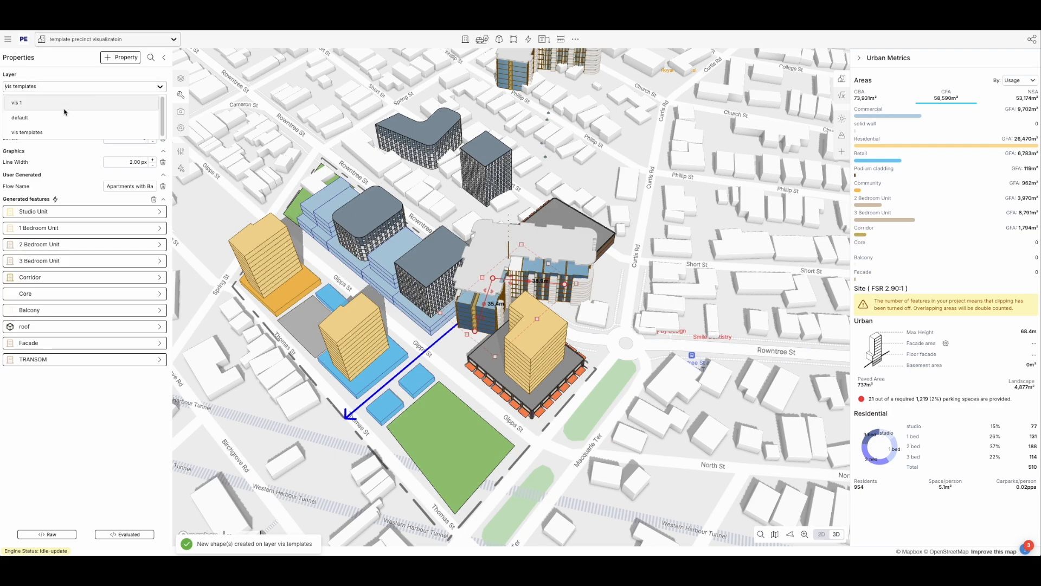
pyautogui.click(65, 107)
pyautogui.click(548, 362)
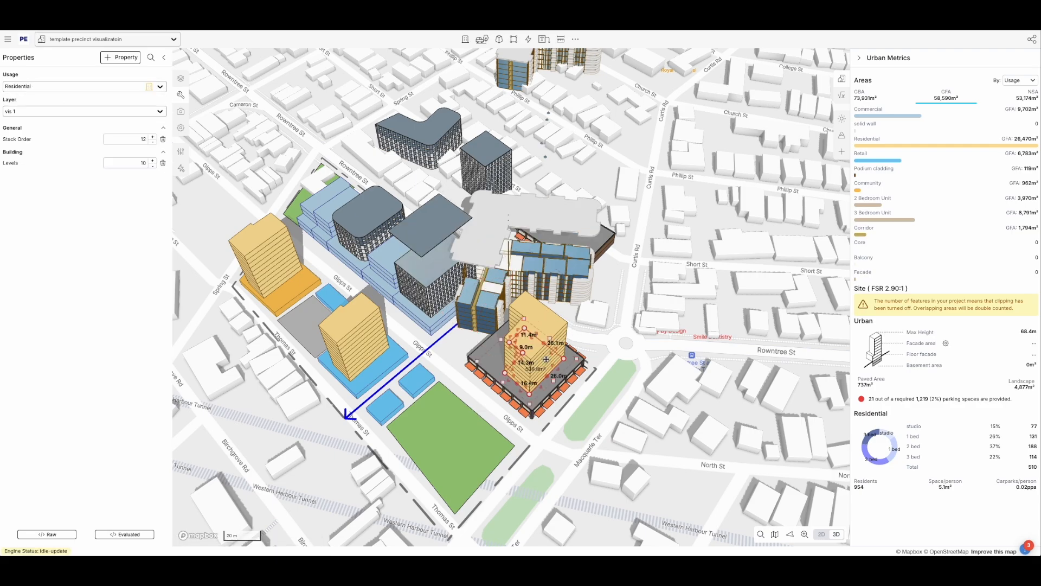
pyautogui.press('Delete')
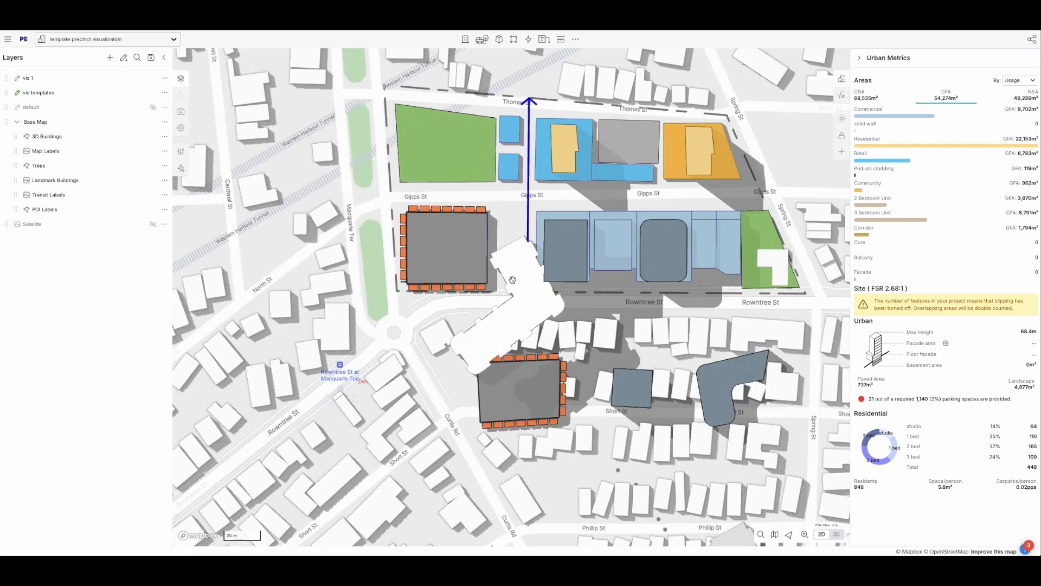
# - Turn the pasted apartment building into a straight wing about 23.5 m long on the corner podium and reduce its unit depth
pyautogui.click(512, 282)
pyautogui.moveTo(483, 346); pyautogui.dragTo(437, 231)
pyautogui.press('Delete')
pyautogui.moveTo(509, 243); pyautogui.dragTo(435, 275)
pyautogui.scroll(3, 439, 243)
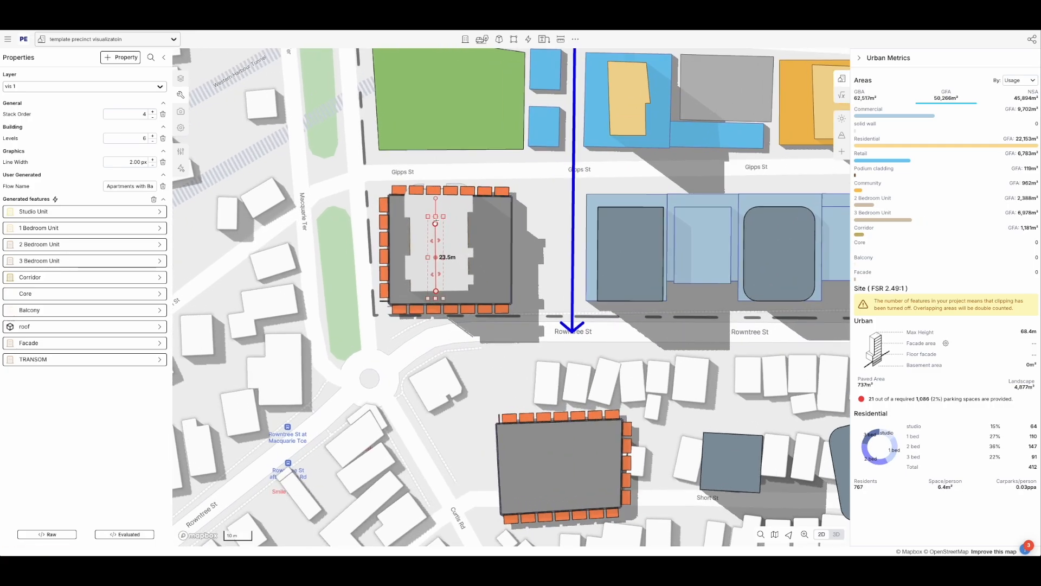
pyautogui.moveTo(435, 190); pyautogui.dragTo(435, 224)
pyautogui.moveTo(468, 257); pyautogui.dragTo(463, 257)
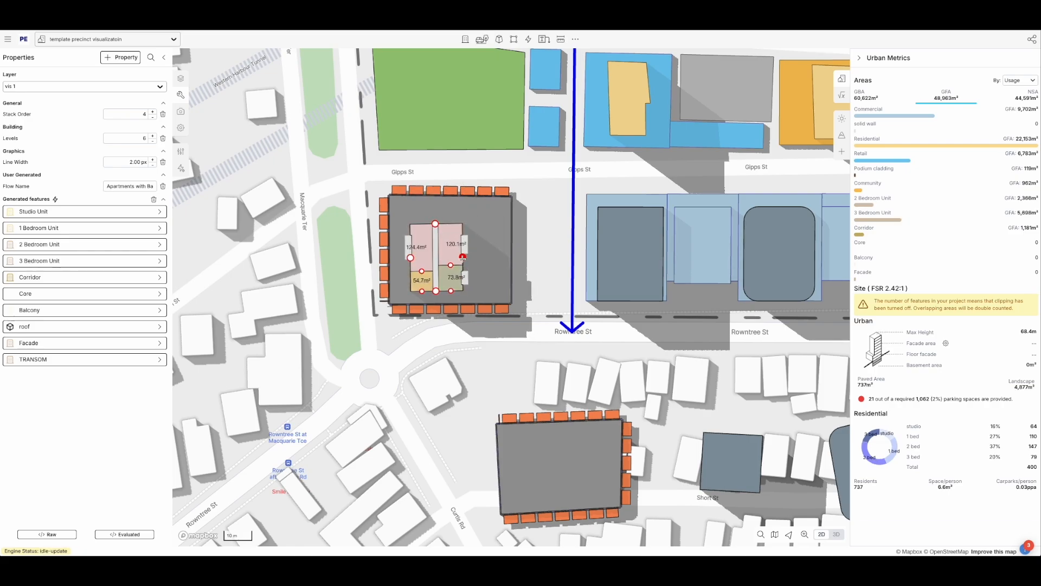
# - Bend the straight apartment wing into an L-shape and align its ends with the corner podium's edges
pyautogui.click(435, 241)
pyautogui.moveTo(435, 291); pyautogui.dragTo(493, 291)
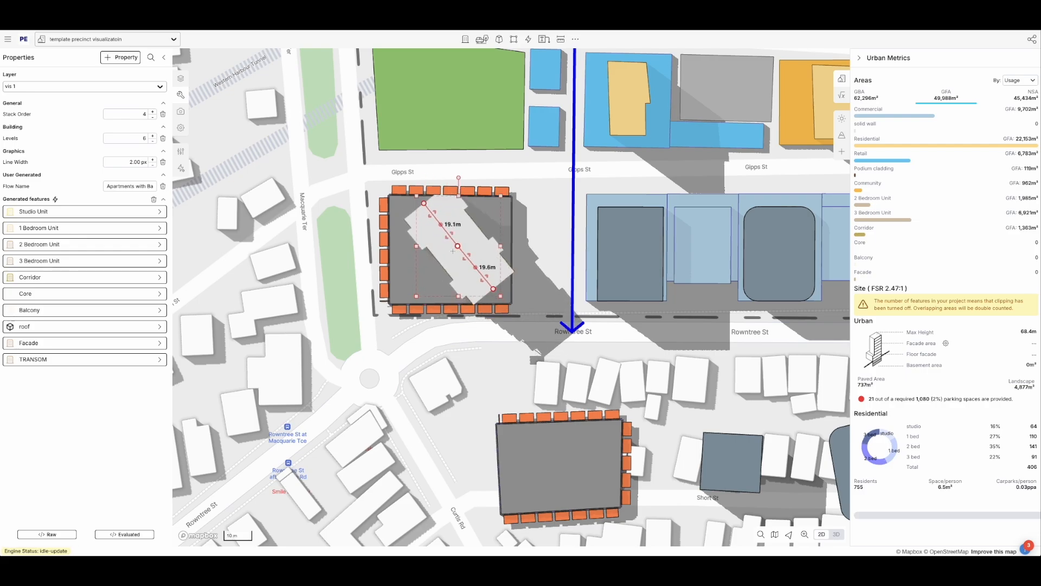
pyautogui.moveTo(458, 247); pyautogui.dragTo(426, 277)
pyautogui.moveTo(494, 289); pyautogui.dragTo(501, 278)
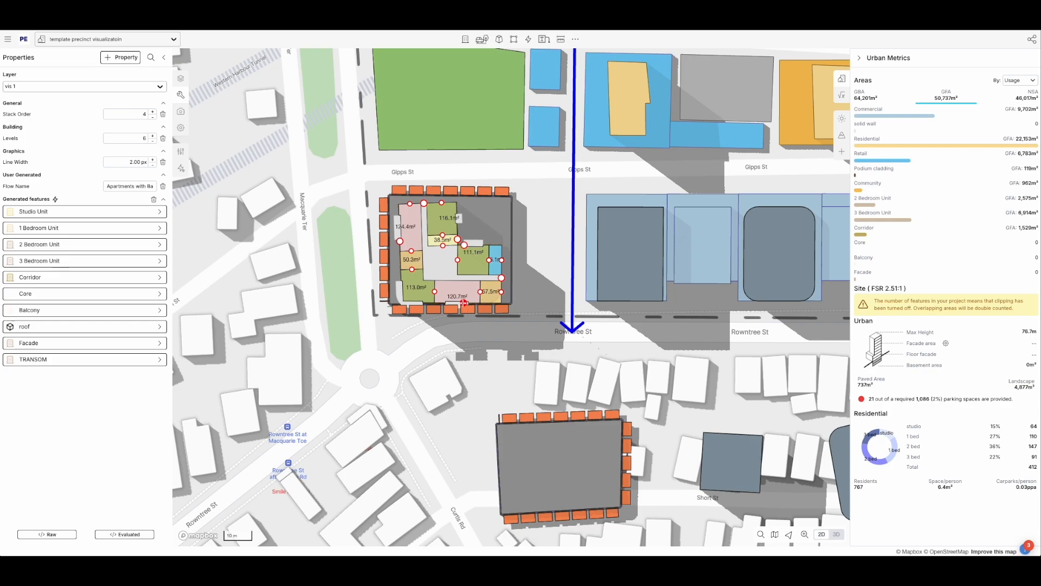
pyautogui.click(425, 204)
pyautogui.moveTo(425, 205); pyautogui.dragTo(425, 200)
# - Shorten the L-shaped building's Macquarie Ter wing to about 21.8 m and adjust the depth of a unit on that side
pyautogui.moveTo(394, 399); pyautogui.dragTo(596, 274, button='right')
pyautogui.scroll(5, 598, 272)
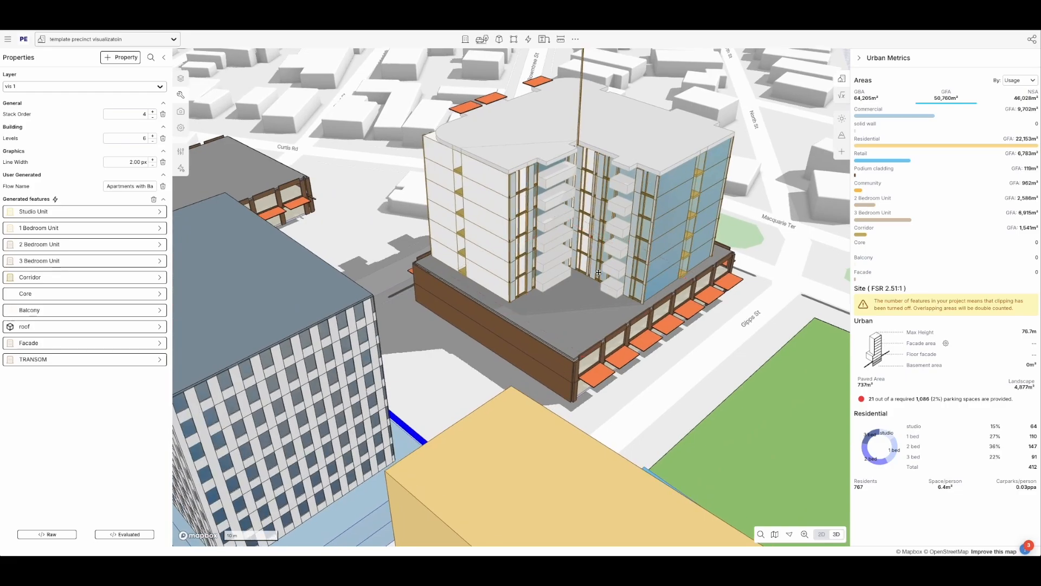
pyautogui.click(598, 273)
pyautogui.click(751, 354)
pyautogui.moveTo(748, 374); pyautogui.dragTo(732, 395, button='right')
pyautogui.click(682, 306)
pyautogui.moveTo(681, 306); pyautogui.dragTo(658, 290)
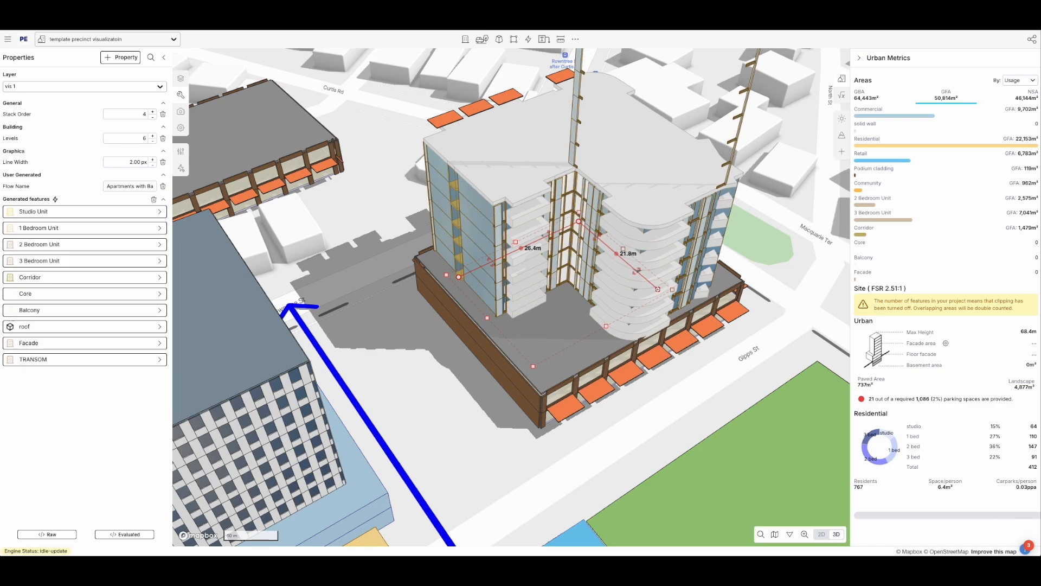
pyautogui.moveTo(728, 337); pyautogui.dragTo(666, 339, button='right')
pyautogui.moveTo(607, 331); pyautogui.dragTo(611, 334)
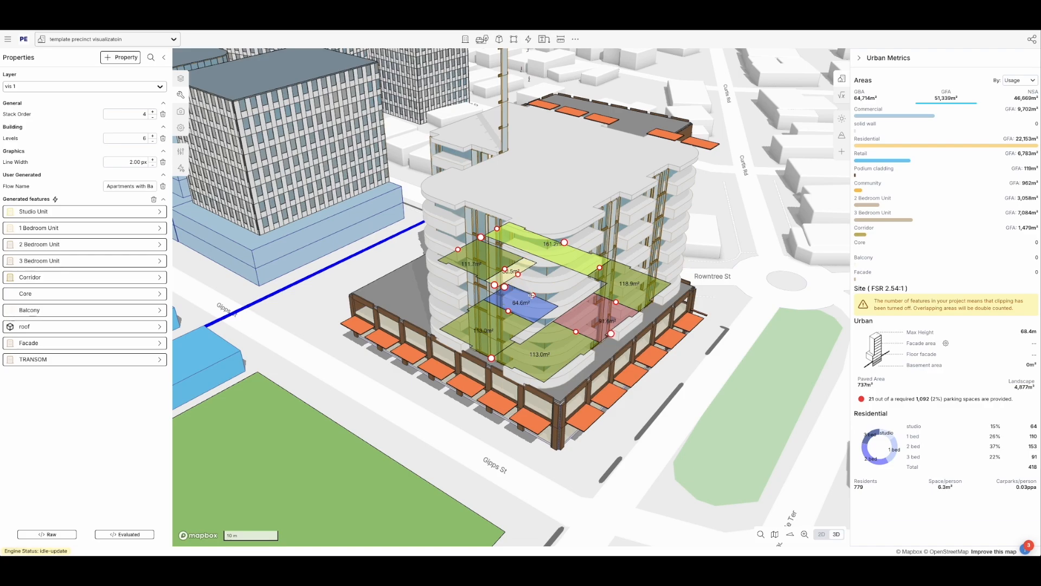
pyautogui.click(417, 413)
# - Refine the apartment building's Macquarie Ter wing near the Gipps St corner to about 20.5 m
pyautogui.scroll(1, 417, 414)
pyautogui.scroll(4, 417, 413)
pyautogui.scroll(-5, 441, 423)
pyautogui.moveTo(454, 426); pyautogui.dragTo(539, 360, button='right')
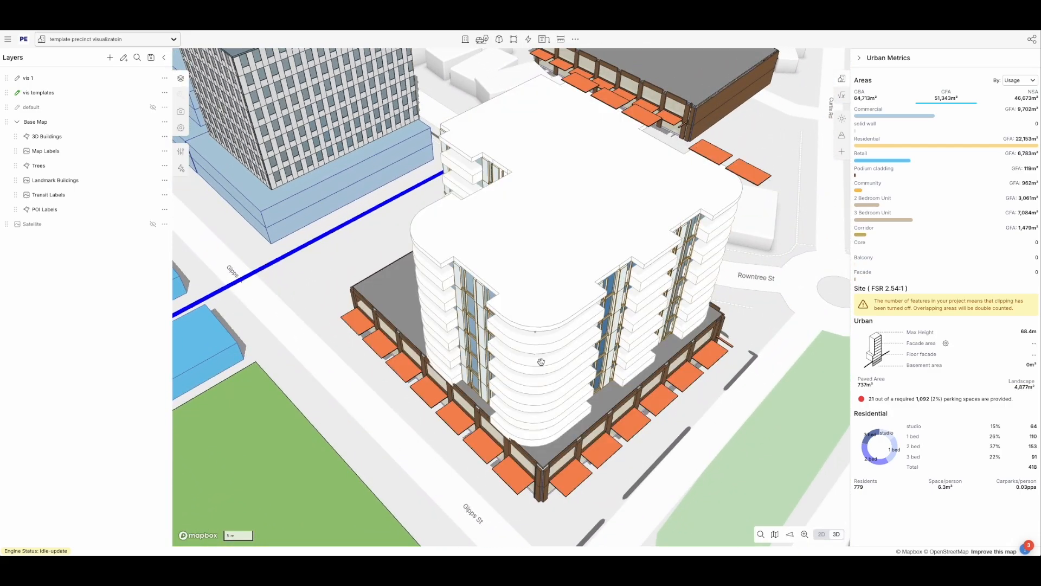
pyautogui.click(487, 396)
pyautogui.moveTo(511, 375); pyautogui.dragTo(519, 372)
pyautogui.moveTo(520, 372); pyautogui.dragTo(457, 203, button='right')
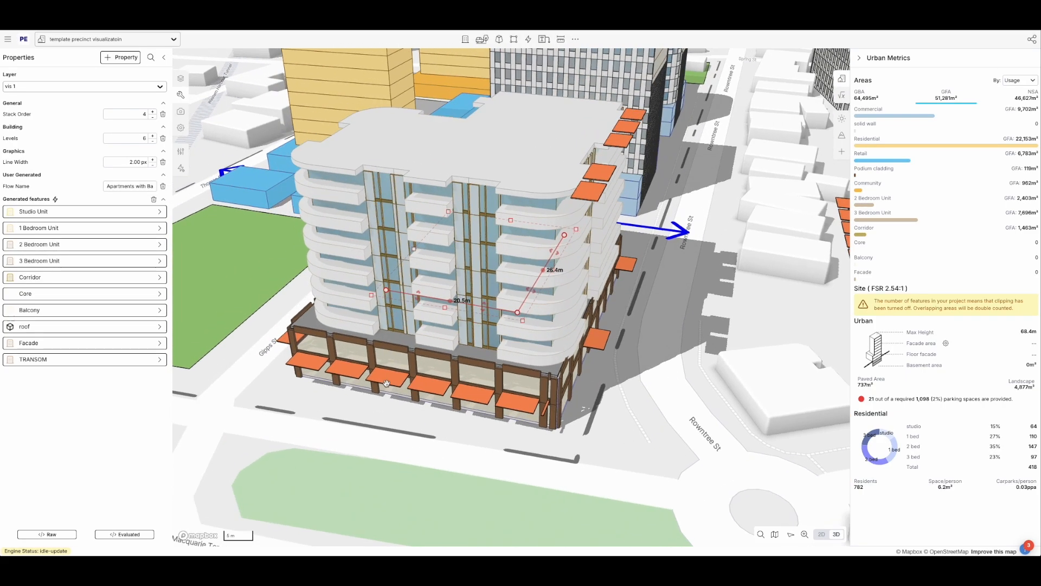
# - Set the stack order of the corner podium's awning feature to 3 and clear the selection
pyautogui.click(402, 379)
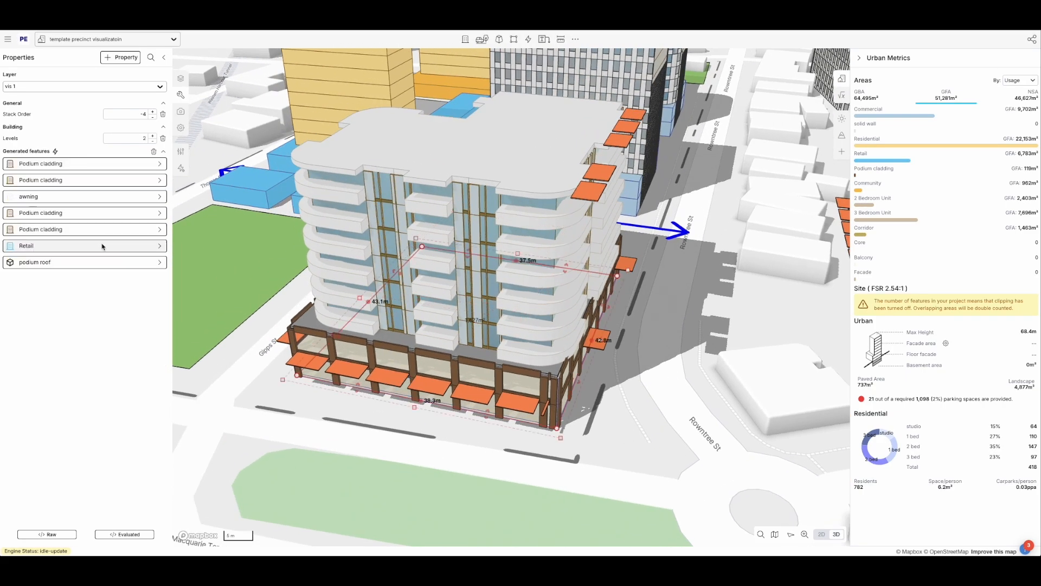
pyautogui.click(70, 197)
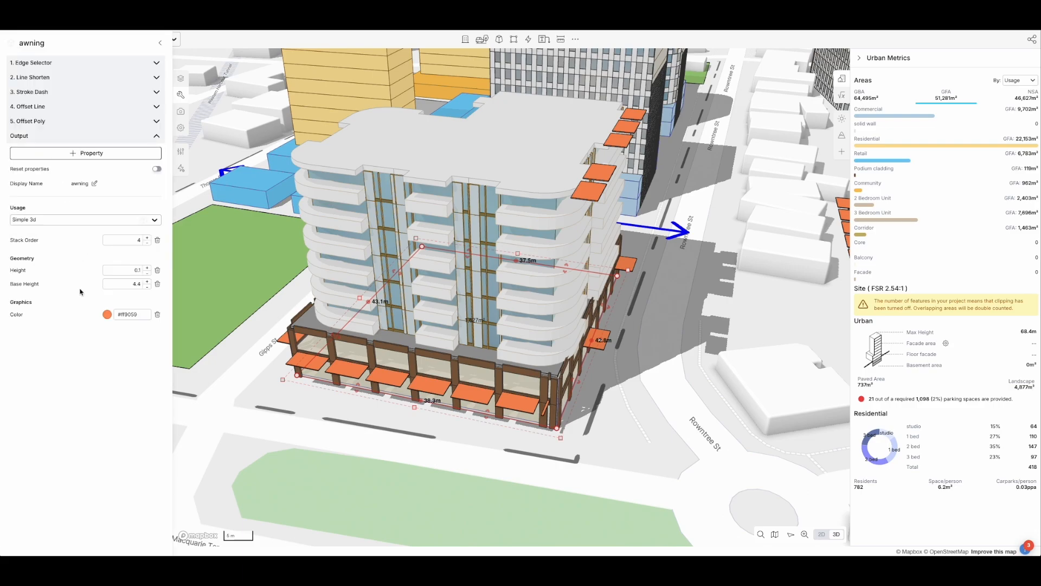
pyautogui.click(147, 244)
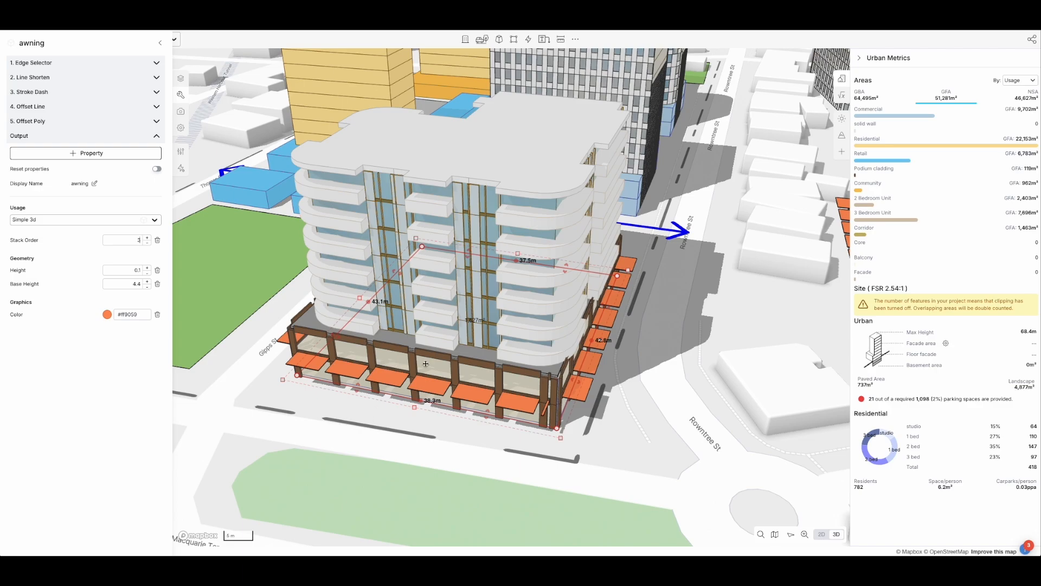
pyautogui.click(338, 457)
pyautogui.click(721, 356)
# - Change the corner podium's cladding edges by unselecting two edges and selecting the remaining unselected one
pyautogui.moveTo(673, 406); pyautogui.dragTo(526, 392, button='right')
pyautogui.scroll(-5, 526, 393)
pyautogui.moveTo(690, 396); pyautogui.dragTo(770, 324)
pyautogui.moveTo(770, 324); pyautogui.dragTo(631, 362, button='right')
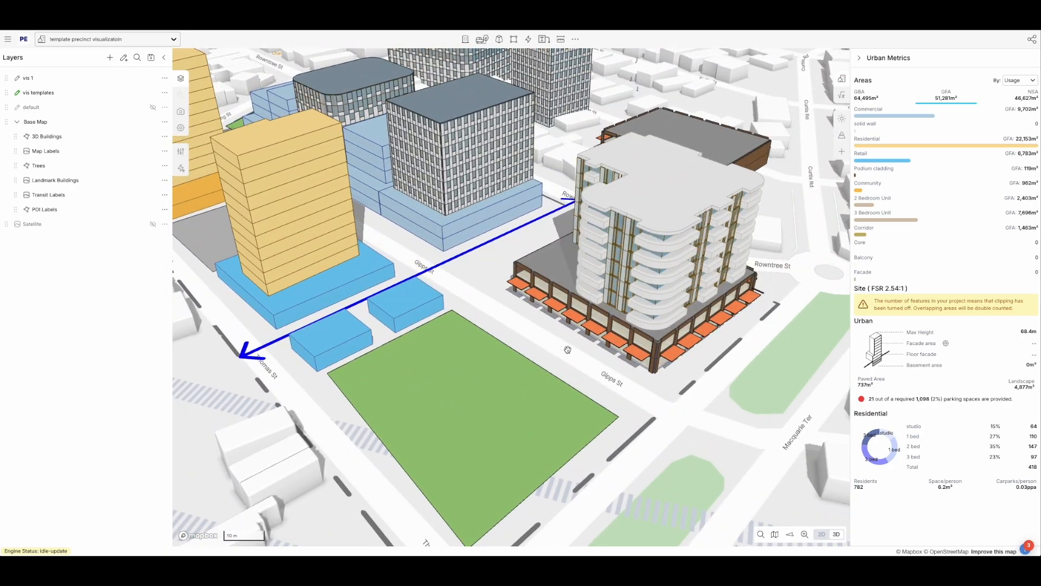
pyautogui.scroll(-5, 567, 350)
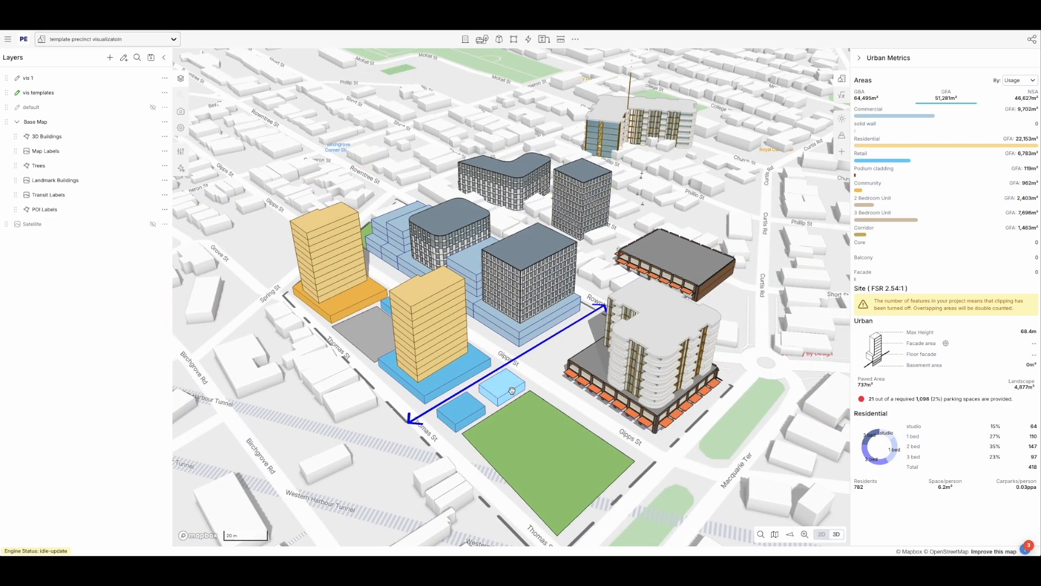
pyautogui.click(587, 375)
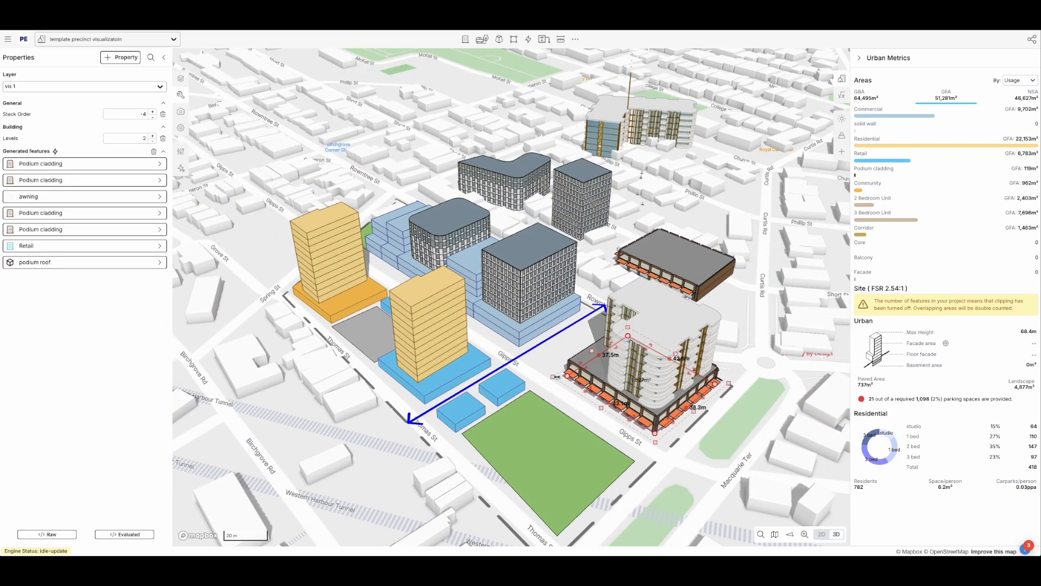
pyautogui.click(89, 180)
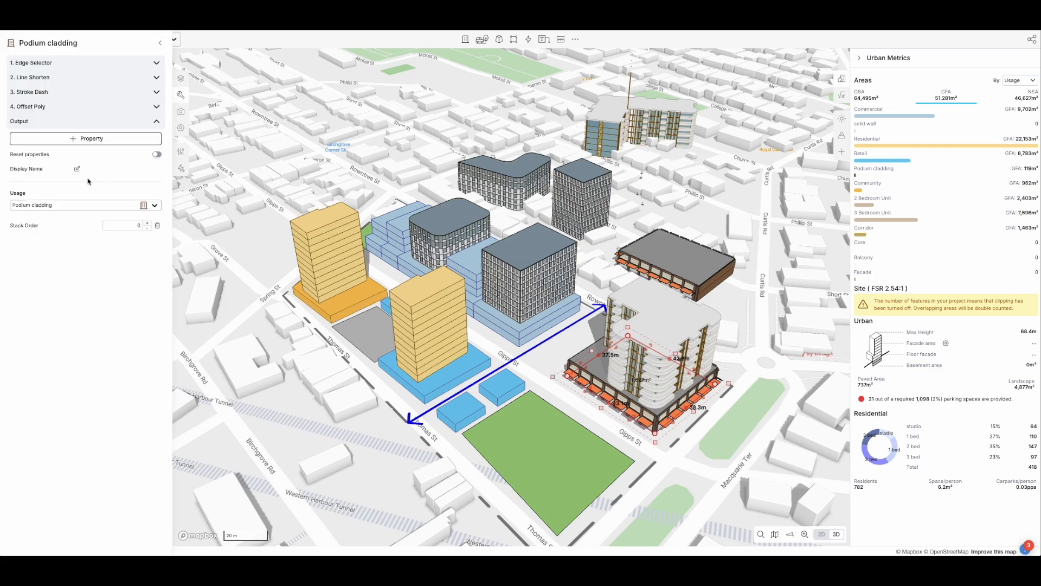
pyautogui.click(57, 62)
pyautogui.click(82, 89)
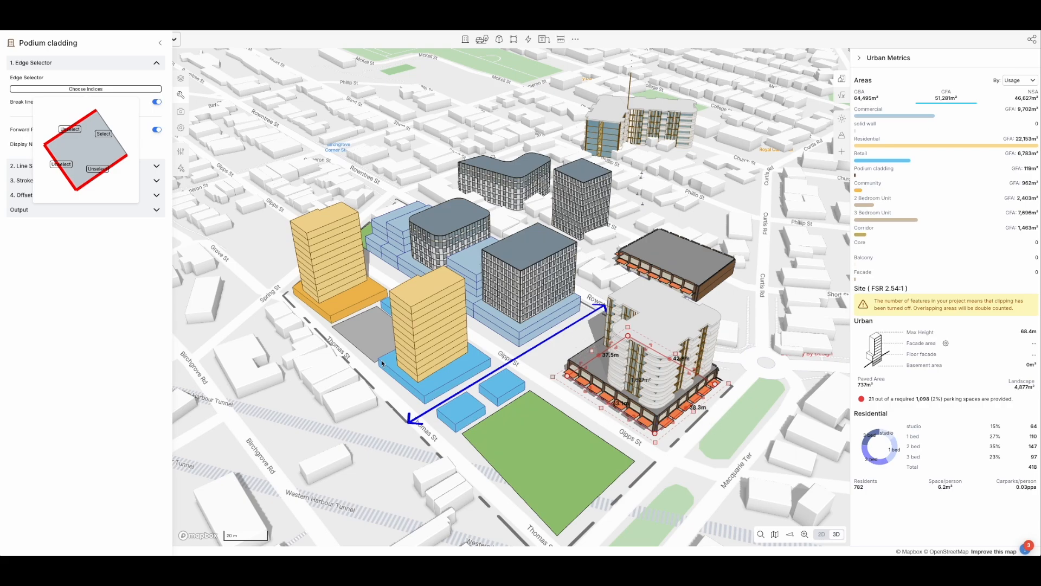
pyautogui.click(62, 164)
pyautogui.click(93, 169)
pyautogui.click(105, 135)
pyautogui.click(456, 422)
# - Apply the square tower template to the commercial block between the two restyled blocks and set it to 5 levels
pyautogui.moveTo(371, 435); pyautogui.dragTo(531, 436, button='right')
pyautogui.click(586, 471)
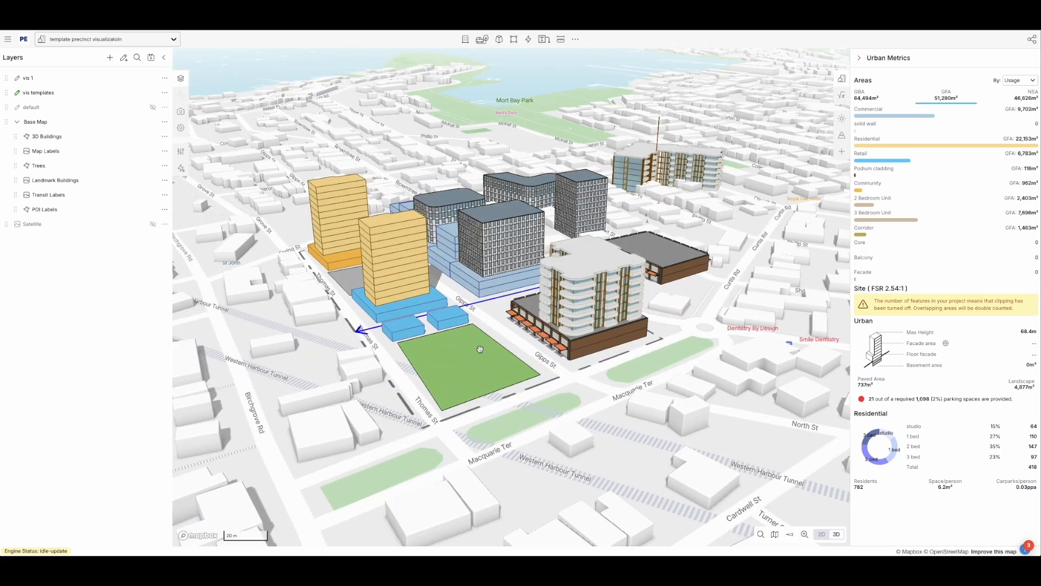
pyautogui.moveTo(477, 351); pyautogui.dragTo(485, 357, button='right')
pyautogui.moveTo(457, 213); pyautogui.dragTo(495, 280)
pyautogui.scroll(5, 495, 281)
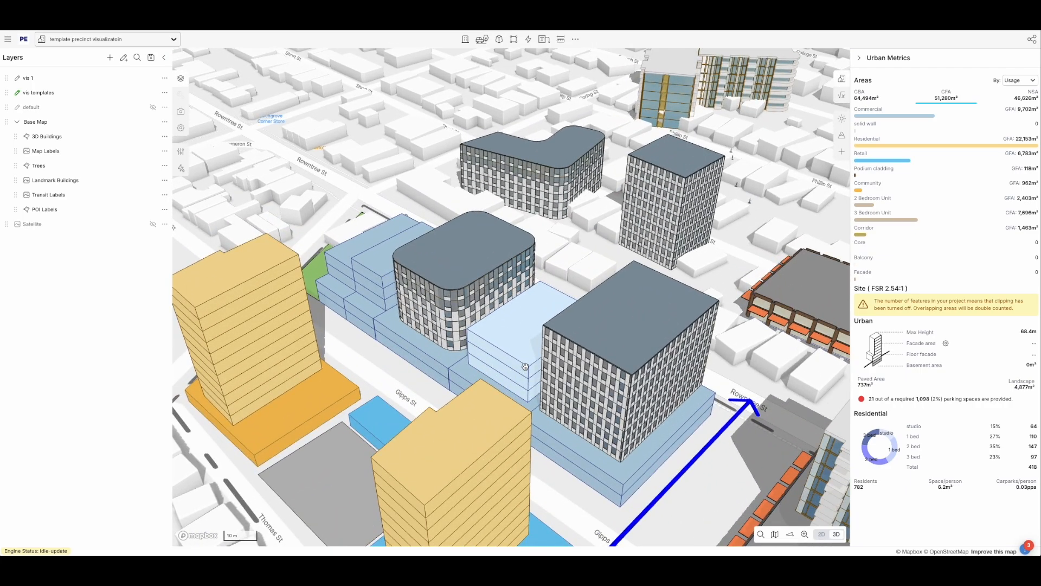
pyautogui.click(525, 366)
pyautogui.hotkey('ctrl', 'shift', 'v')
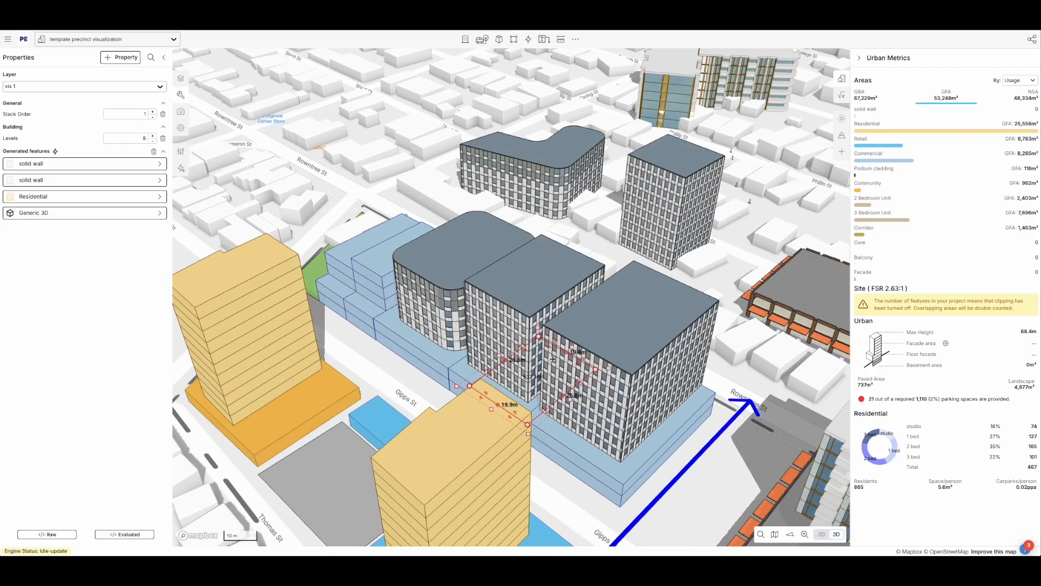
pyautogui.press('-')
pyautogui.press('-')
pyautogui.press('-')
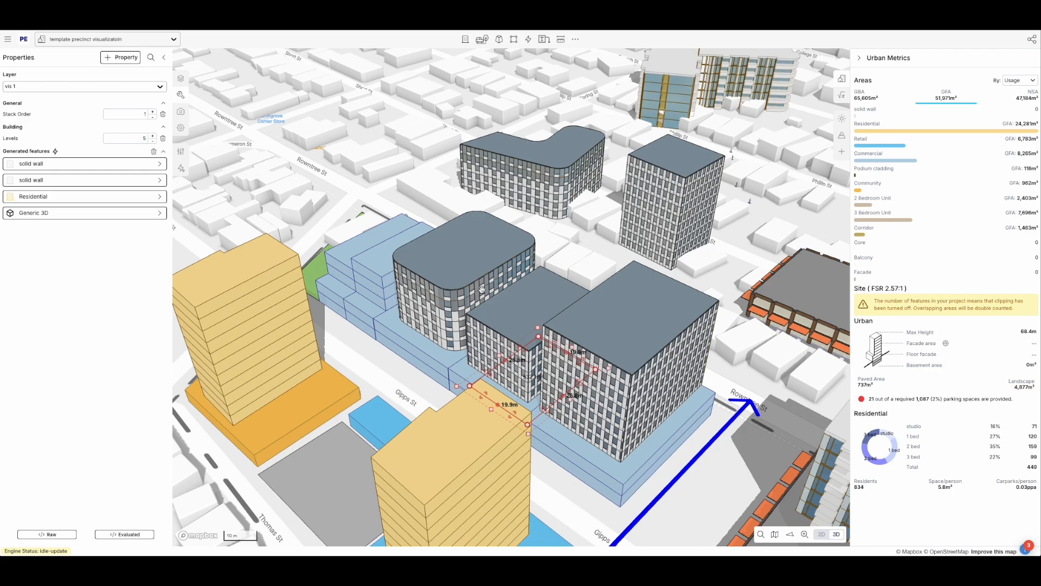
# - Try to apply the square tower template to the 3-level commercial block beside the rounded tower, with stack order 2
pyautogui.click(373, 276)
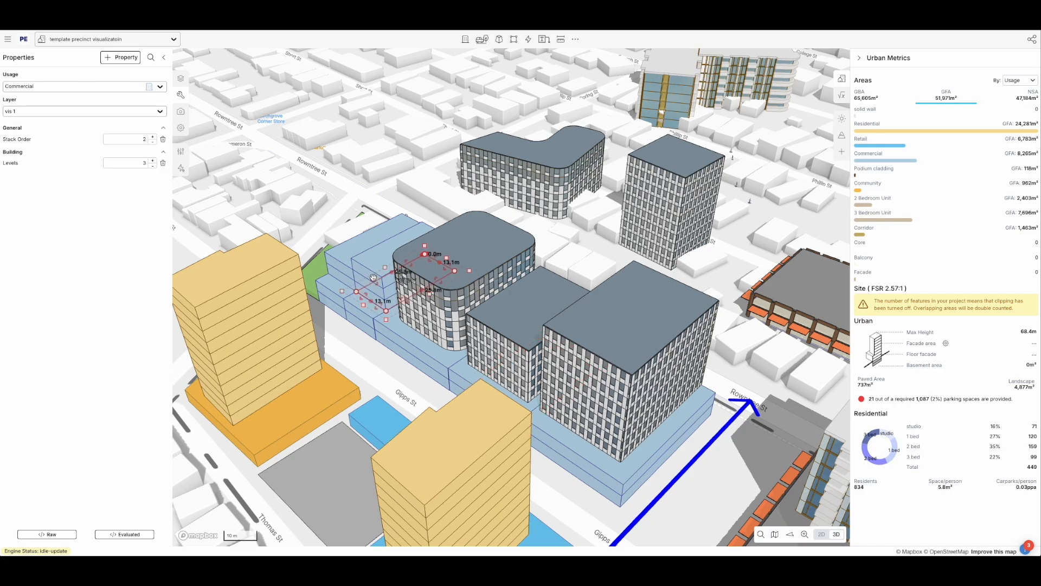
pyautogui.hotkey('ctrl', 'shift', 'v')
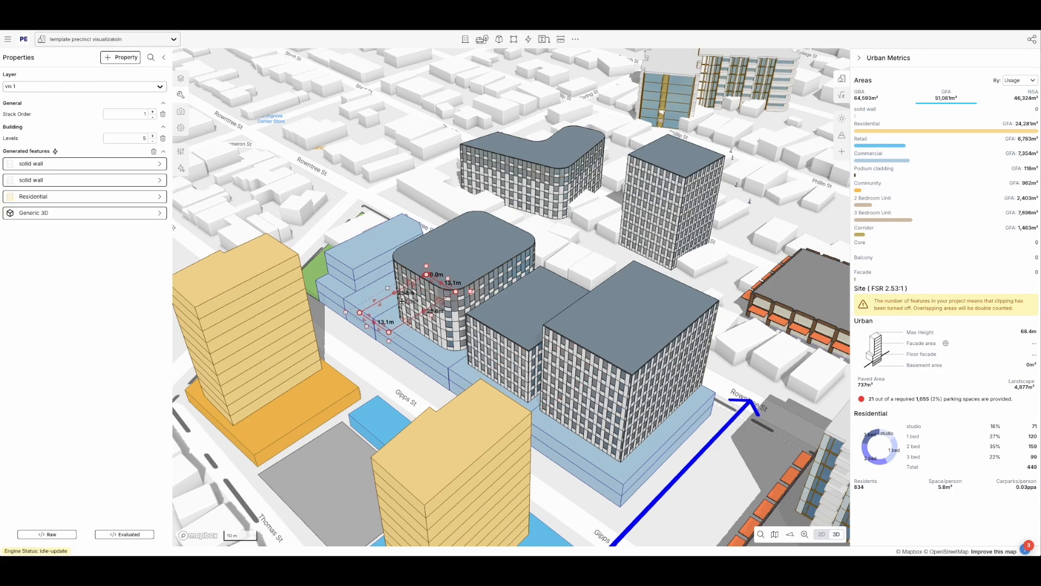
pyautogui.press('[')
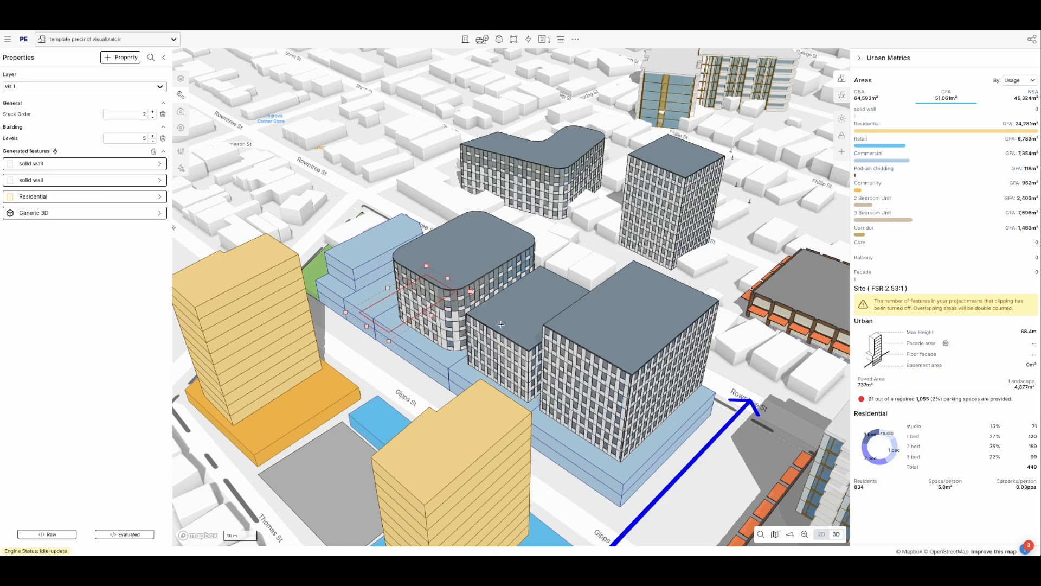
pyautogui.press('Escape')
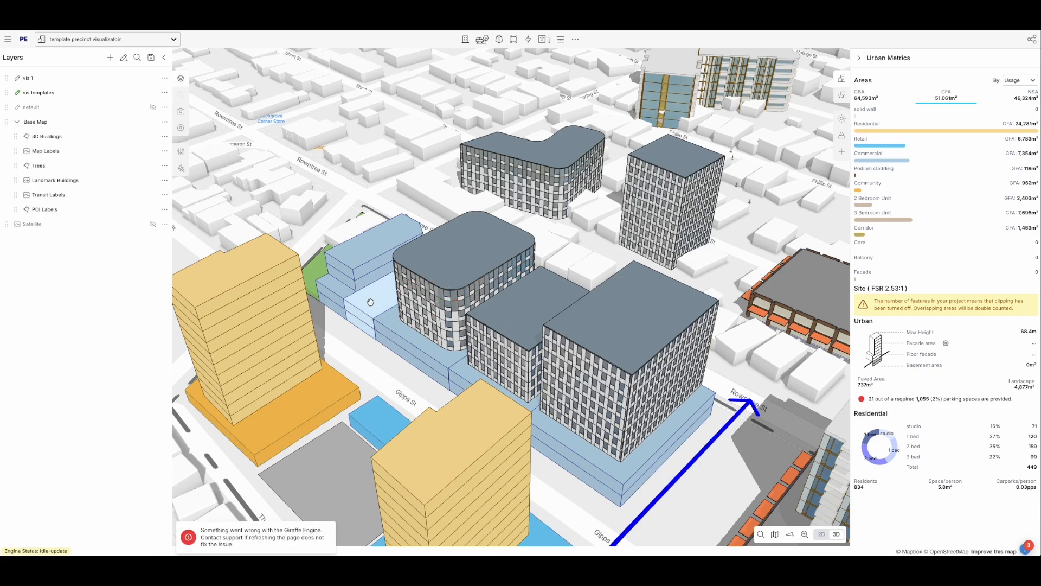
pyautogui.moveTo(371, 302); pyautogui.dragTo(382, 305, button='right')
pyautogui.click(378, 321)
pyautogui.press('r')
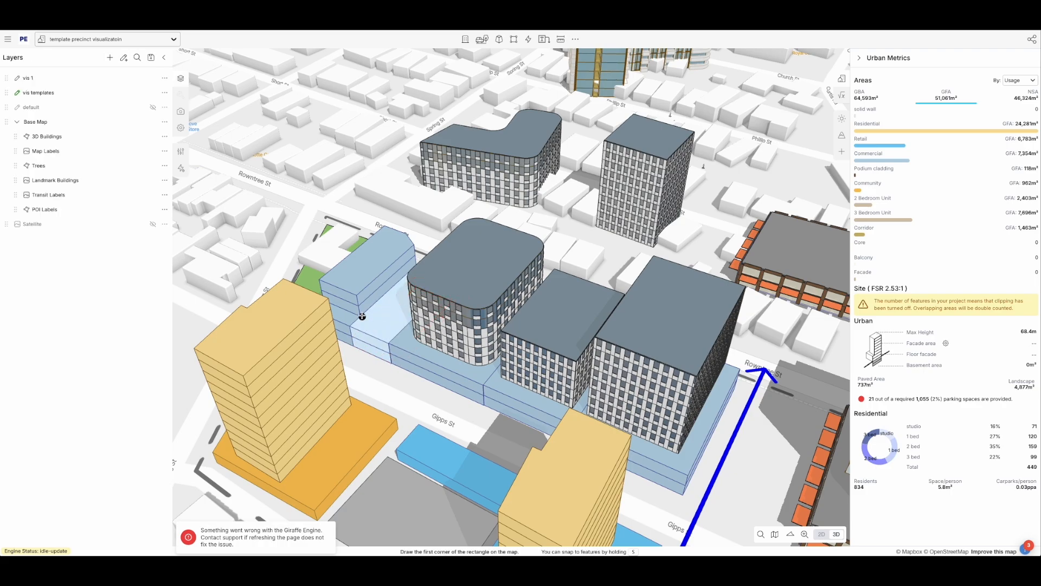
pyautogui.click(379, 328)
pyautogui.hotkey('ctrl', 'c')
pyautogui.hotkey('ctrl', 'v')
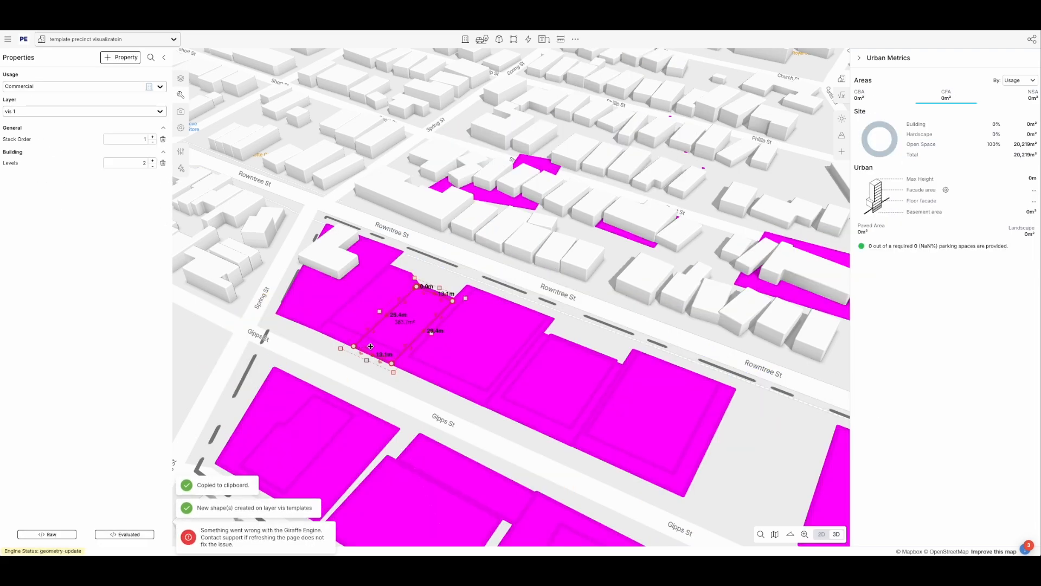
pyautogui.click(364, 374)
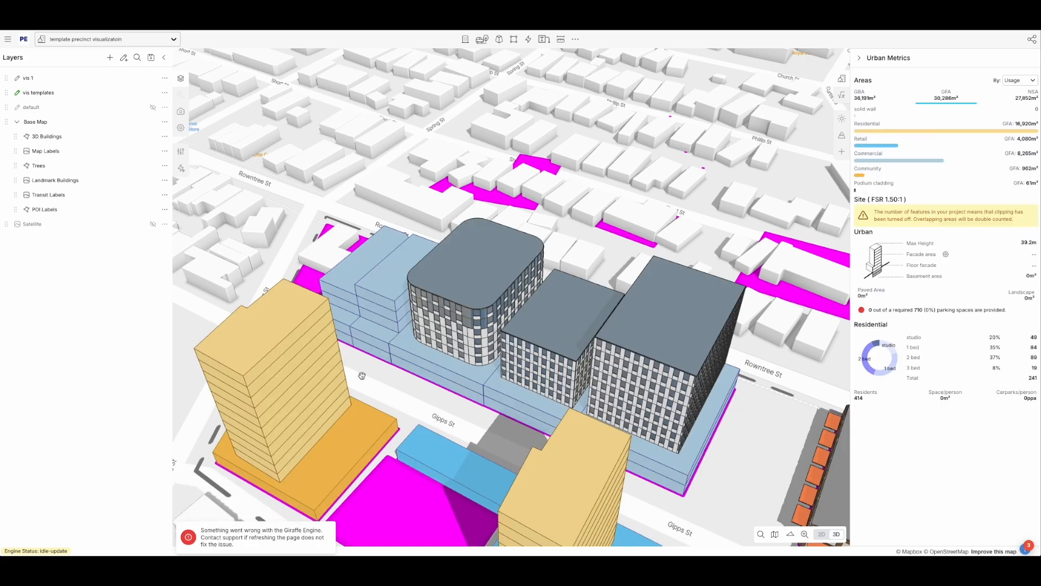
# - Apply the square tower template with 5 levels to the 3-level commercial block beside the rounded tower
pyautogui.click(381, 323)
pyautogui.moveTo(426, 325); pyautogui.dragTo(502, 289, button='right')
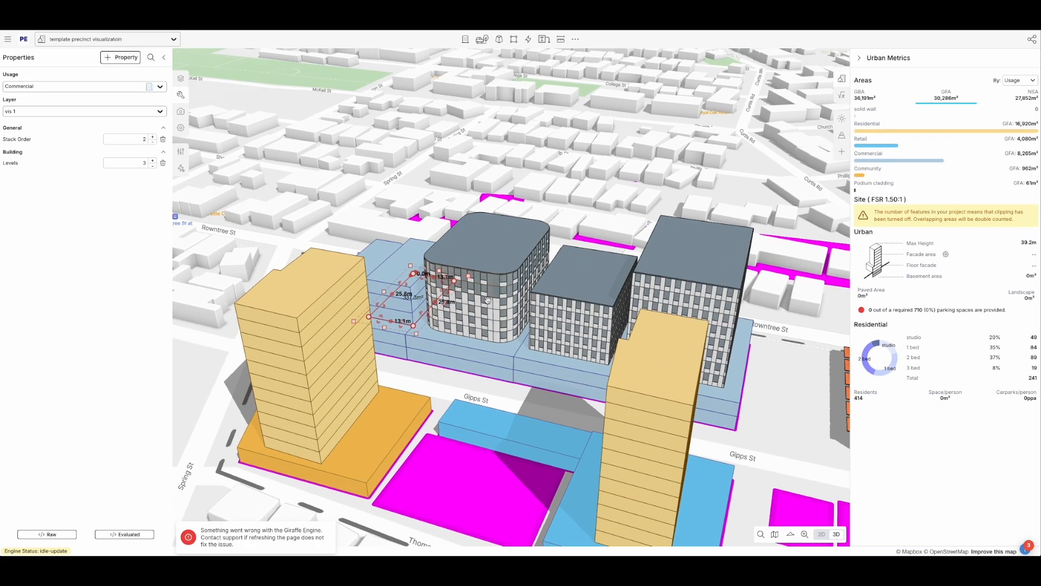
pyautogui.click(587, 271)
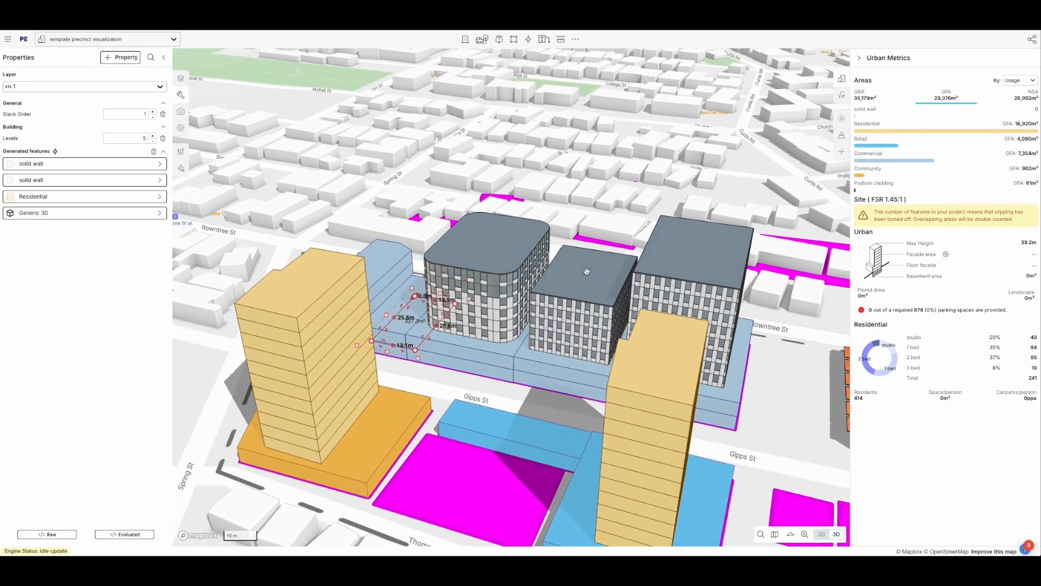
# - Move the restyled block off the podium and back onto its footprint beside the rounded tower
pyautogui.moveTo(416, 321); pyautogui.dragTo(476, 202)
pyautogui.moveTo(521, 210); pyautogui.dragTo(519, 233, button='right')
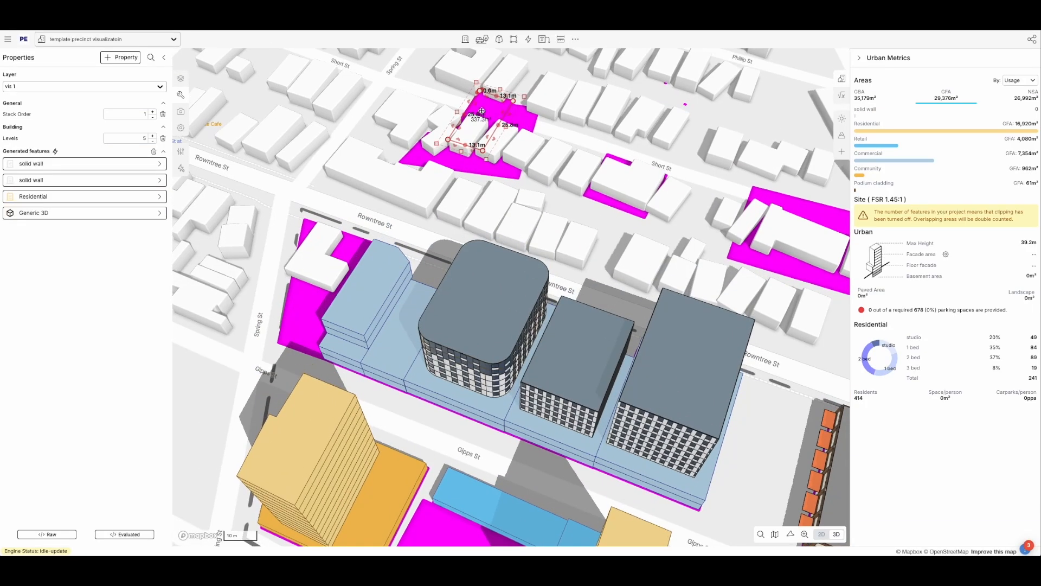
pyautogui.moveTo(481, 91); pyautogui.dragTo(420, 322)
pyautogui.press('space')
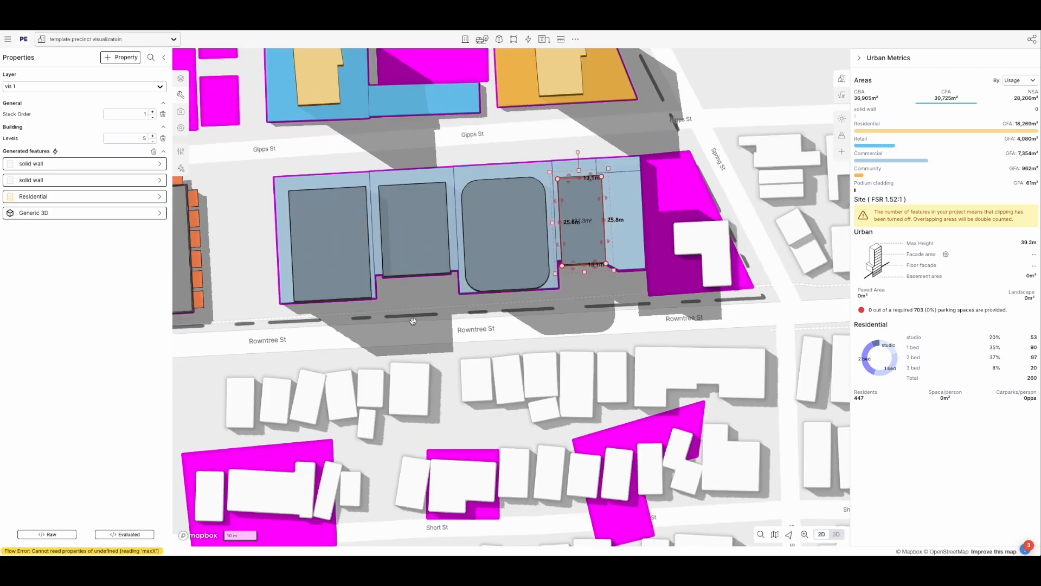
# - Narrow the newly restyled block slightly by pulling in its two long sides from the podium boundaries
pyautogui.scroll(5, 619, 241)
pyautogui.moveTo(592, 255); pyautogui.dragTo(586, 255)
pyautogui.moveTo(563, 245); pyautogui.dragTo(556, 227)
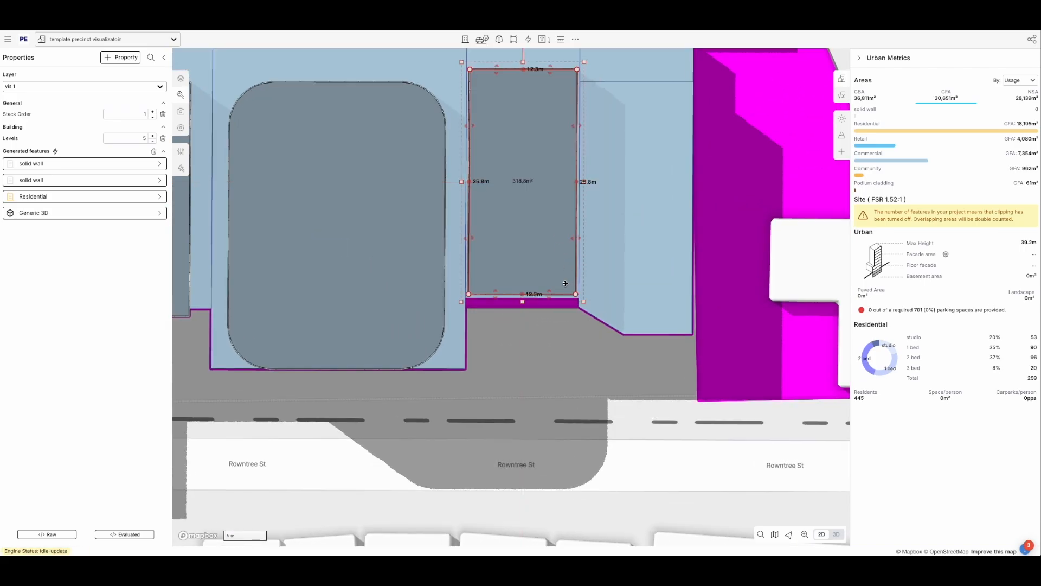
pyautogui.scroll(-2, 563, 278)
pyautogui.moveTo(482, 143); pyautogui.dragTo(486, 143)
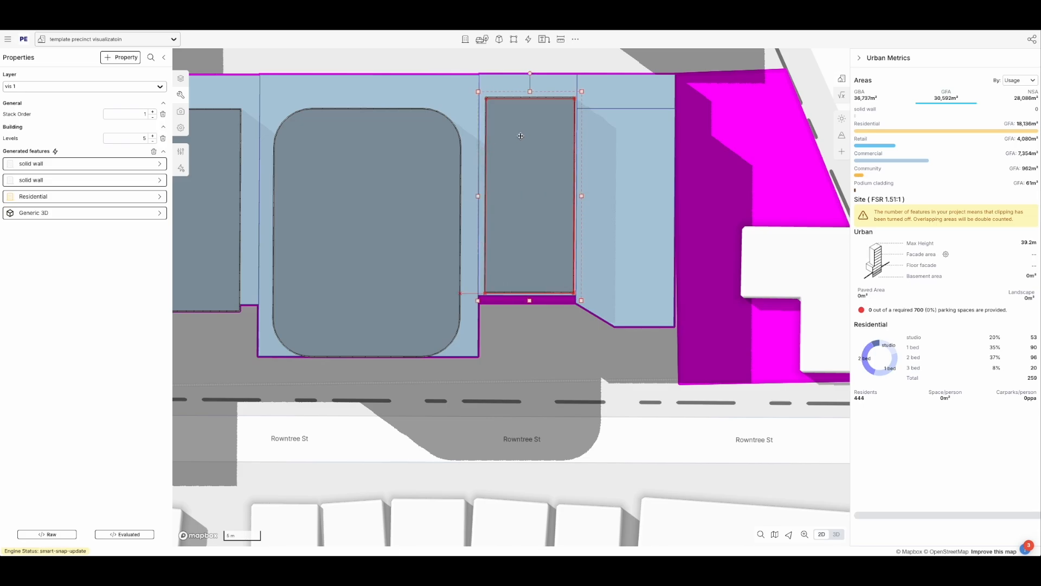
pyautogui.click(574, 355)
pyautogui.click(716, 324)
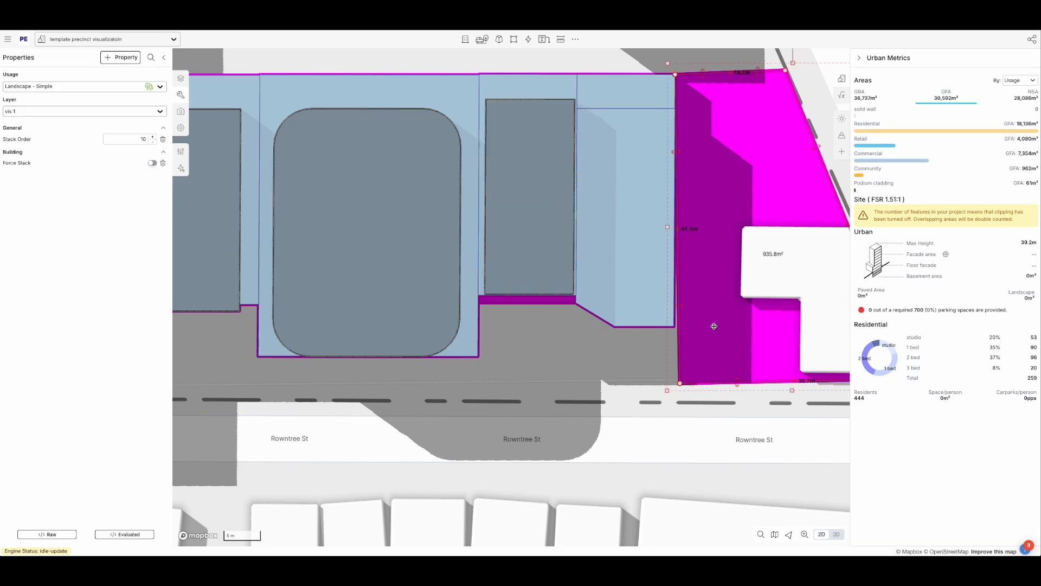
# - Pull the Rowntree St faces of the large square tower, the middle block and the rounded tower back from the podium edge
pyautogui.scroll(-5, 714, 326)
pyautogui.moveTo(453, 418); pyautogui.dragTo(479, 350, button='right')
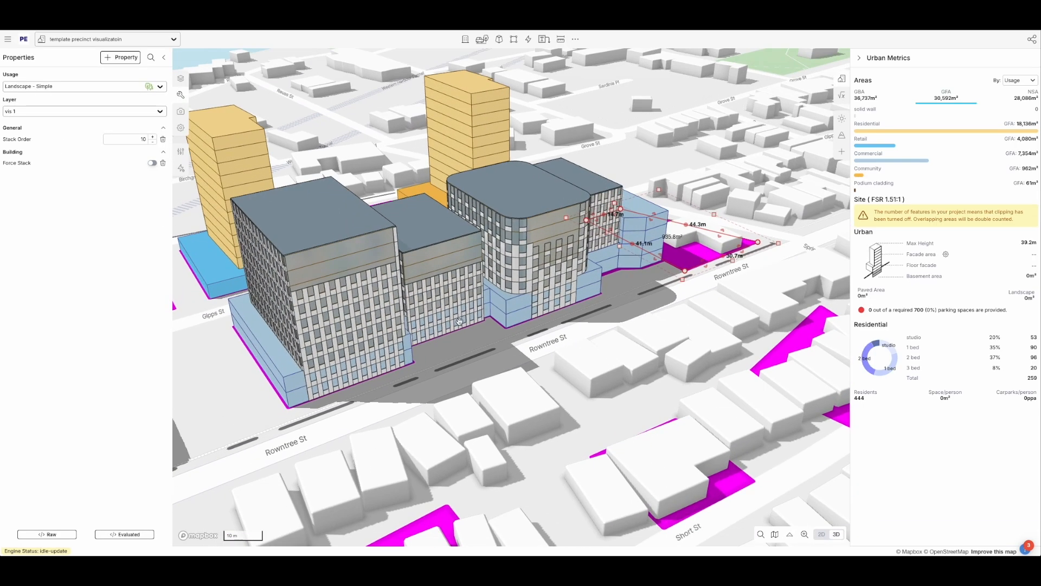
pyautogui.click(479, 350)
pyautogui.click(359, 354)
pyautogui.moveTo(334, 392); pyautogui.dragTo(331, 386)
pyautogui.click(421, 293)
pyautogui.moveTo(428, 338); pyautogui.dragTo(423, 334)
pyautogui.click(543, 287)
pyautogui.moveTo(535, 318); pyautogui.dragTo(531, 314)
pyautogui.click(665, 318)
pyautogui.moveTo(665, 319); pyautogui.dragTo(634, 321, button='right')
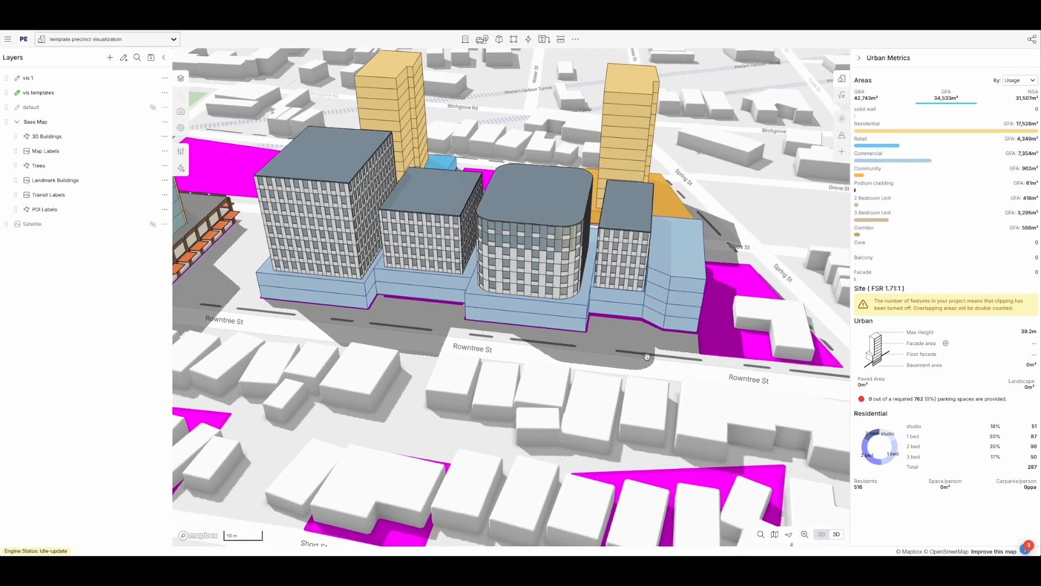
# - Straighten the Rowntree St end of the commercial block nearest Spring St so that it is about 12.9 m wide
pyautogui.click(679, 277)
pyautogui.moveTo(667, 303); pyautogui.dragTo(701, 298)
pyautogui.moveTo(682, 326); pyautogui.dragTo(585, 327, button='right')
pyautogui.moveTo(500, 324); pyautogui.dragTo(512, 329, button='right')
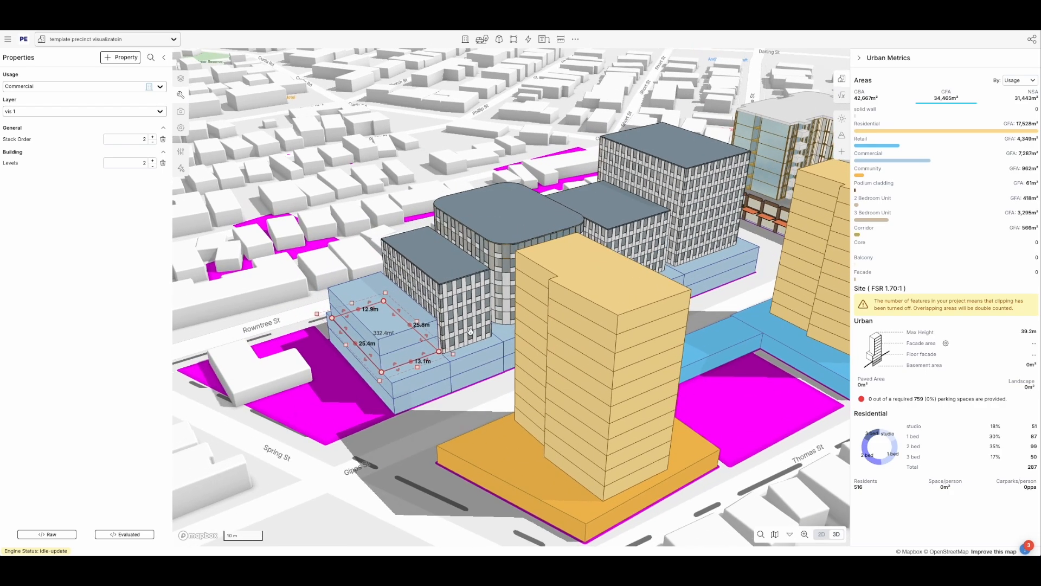
# - Apply the square tower template to the end commercial block near Spring St and pull its outer sides in slightly
pyautogui.click(372, 390)
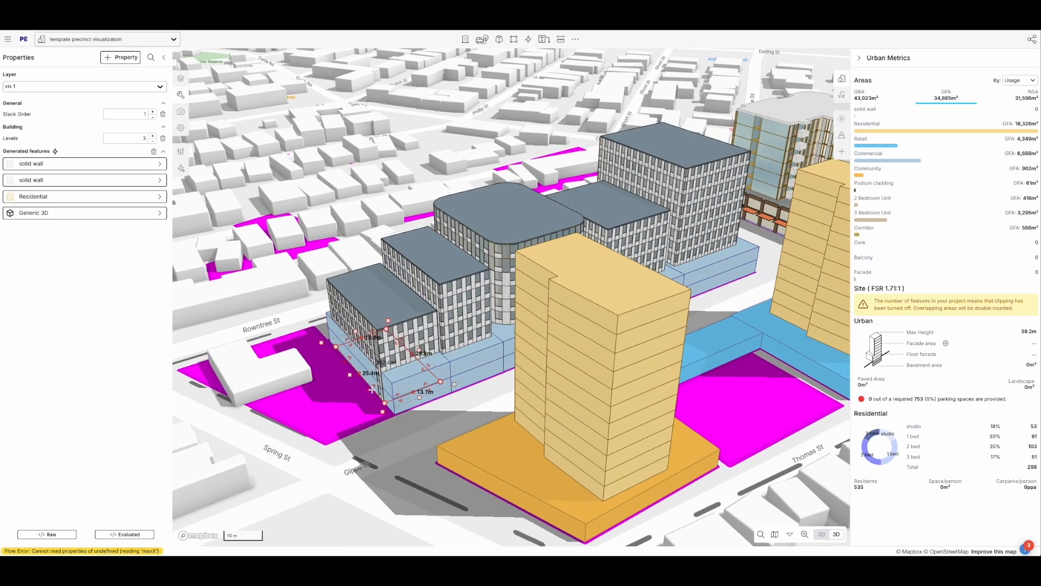
pyautogui.moveTo(372, 389); pyautogui.dragTo(379, 387)
pyautogui.click(464, 408)
pyautogui.moveTo(464, 407); pyautogui.dragTo(414, 414)
# - Set the second Stroke Dash spacing of the first solid wall to 6 m on the block between the rounded and large square towers
pyautogui.moveTo(591, 406); pyautogui.dragTo(486, 390, button='right')
pyautogui.moveTo(493, 353); pyautogui.dragTo(500, 380, button='right')
pyautogui.scroll(5, 443, 364)
pyautogui.moveTo(430, 367); pyautogui.dragTo(447, 352, button='right')
pyautogui.click(598, 240)
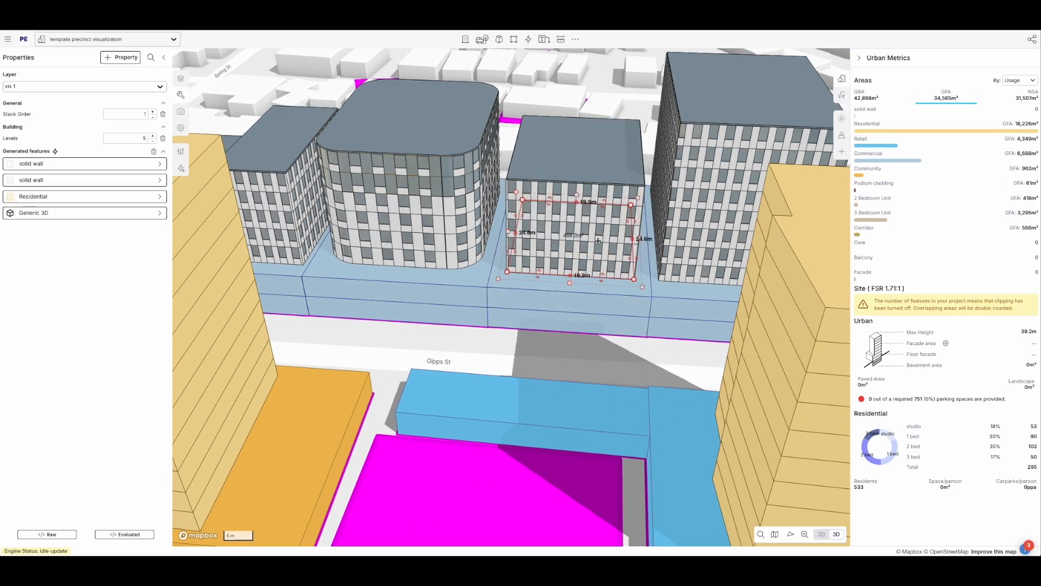
pyautogui.moveTo(560, 345)
pyautogui.mouseDown(button='right')
pyautogui.moveTo(571, 327)
pyautogui.moveTo(560, 330)
pyautogui.mouseUp(button='right')
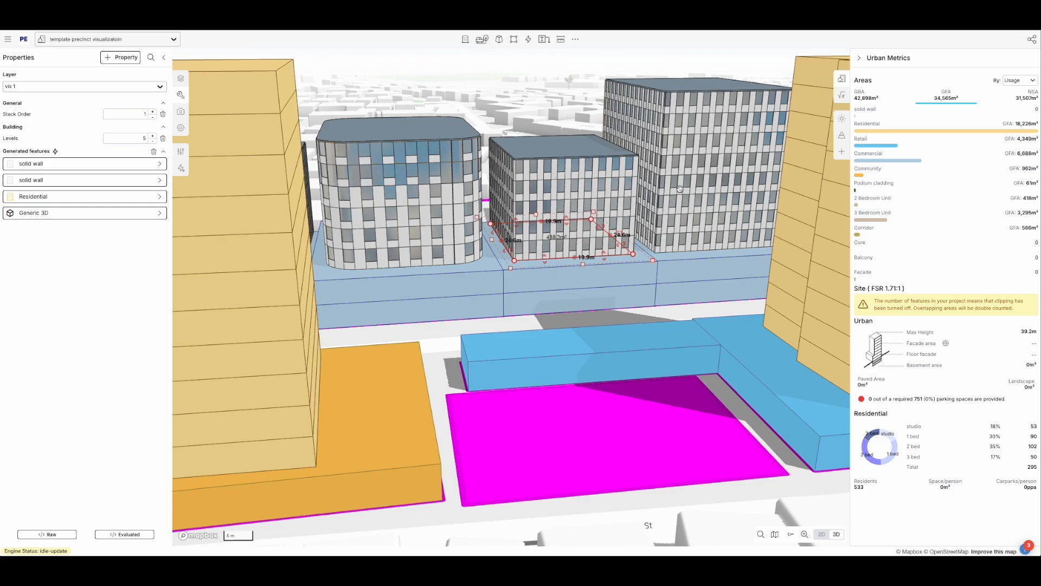
pyautogui.click(68, 165)
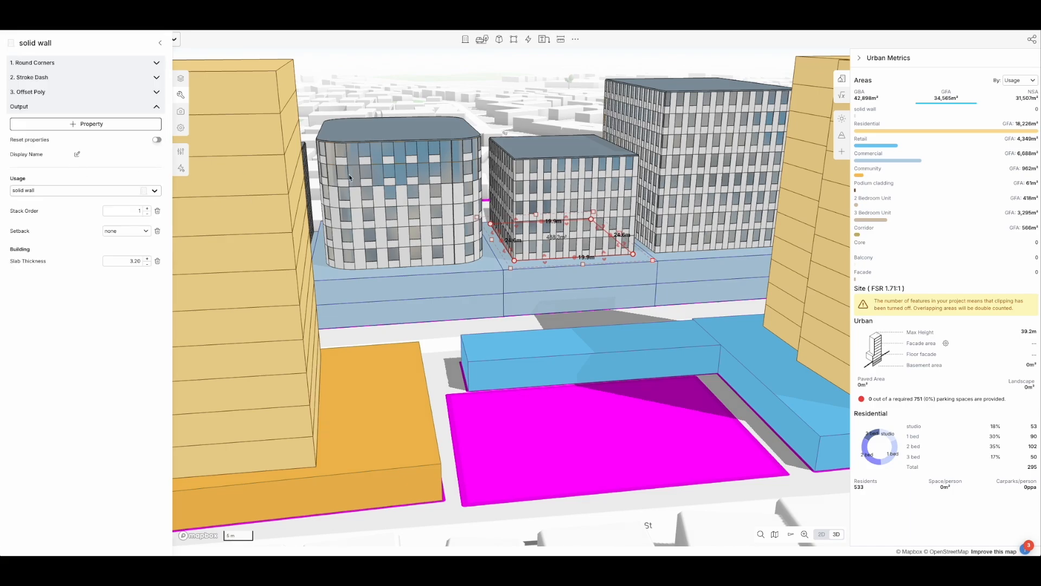
pyautogui.click(86, 80)
pyautogui.write('6')
pyautogui.press('Return')
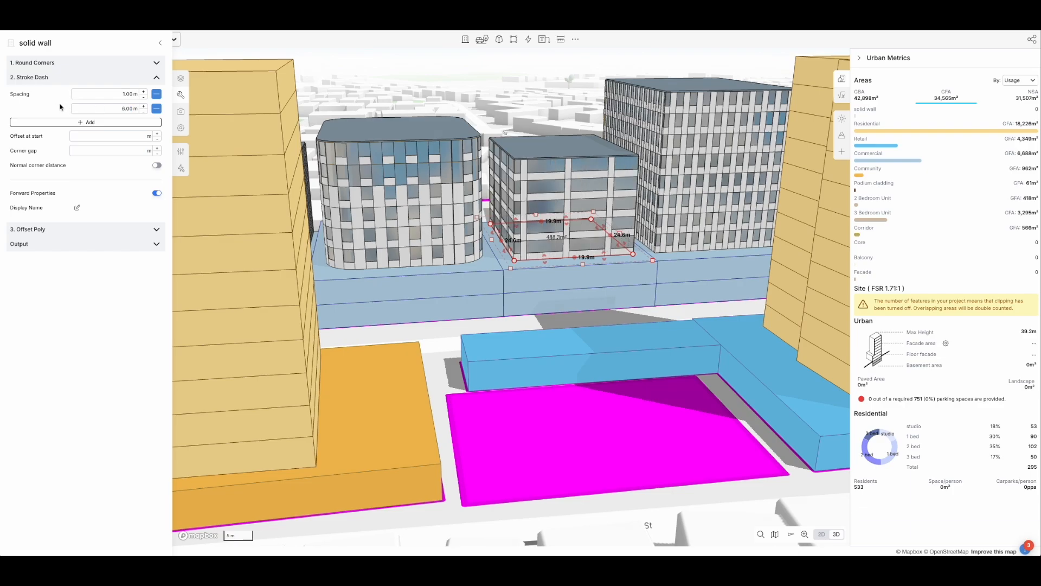
# - Change the solid wall's Stroke Dash spacing to 0.2 m for the first value and 3 m for the second
pyautogui.write('0.2')
pyautogui.press('Return')
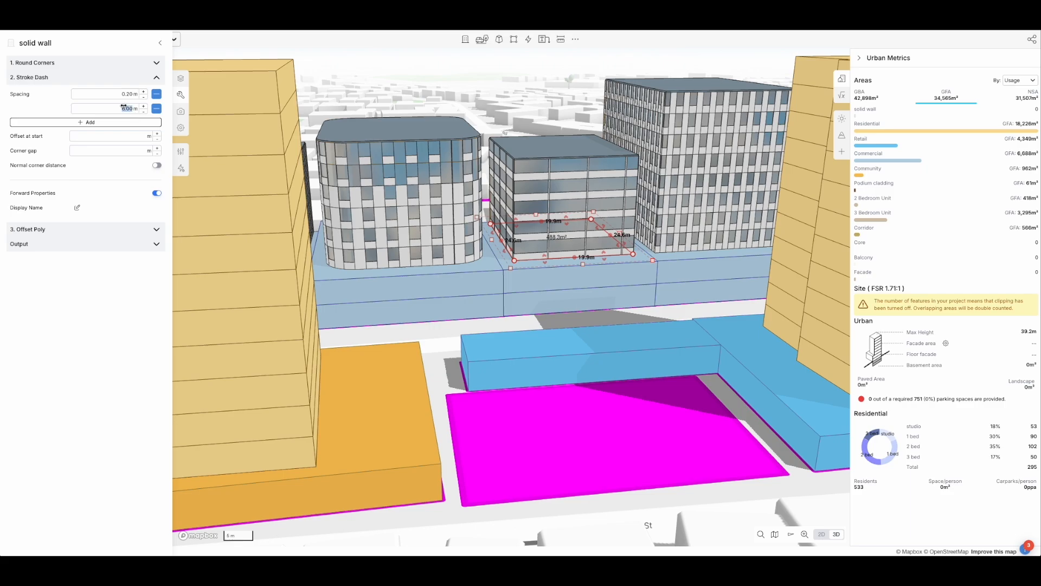
pyautogui.write('3')
pyautogui.press('Return')
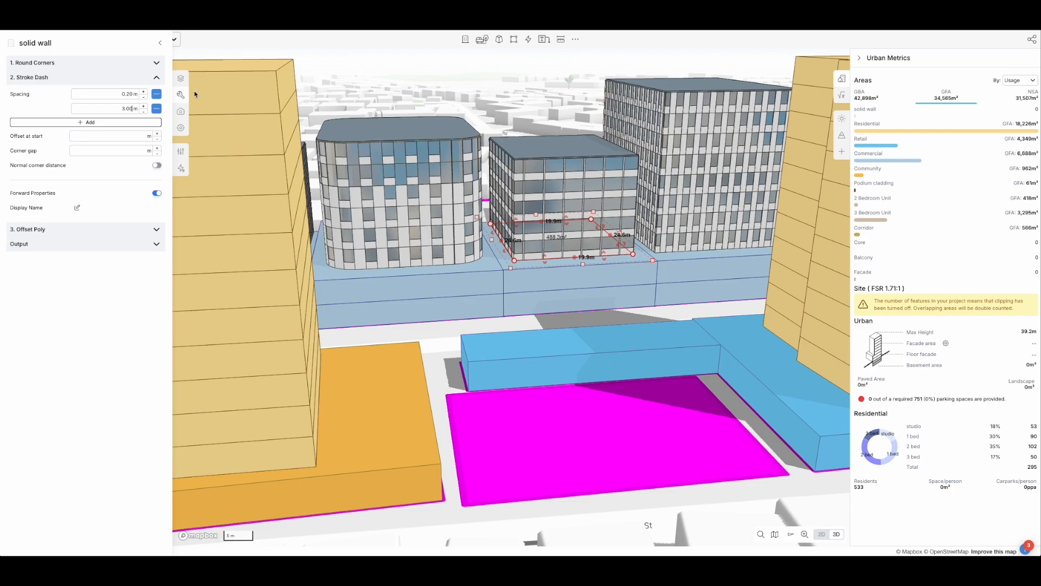
# - Add a Color property to the solid wall's output and set it to a dark grey
pyautogui.click(116, 244)
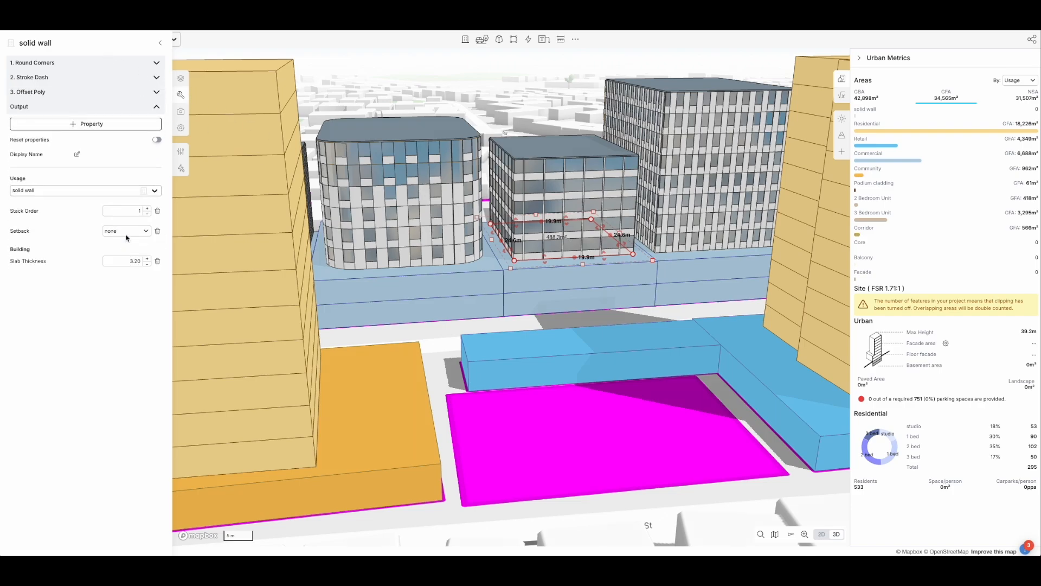
pyautogui.click(109, 123)
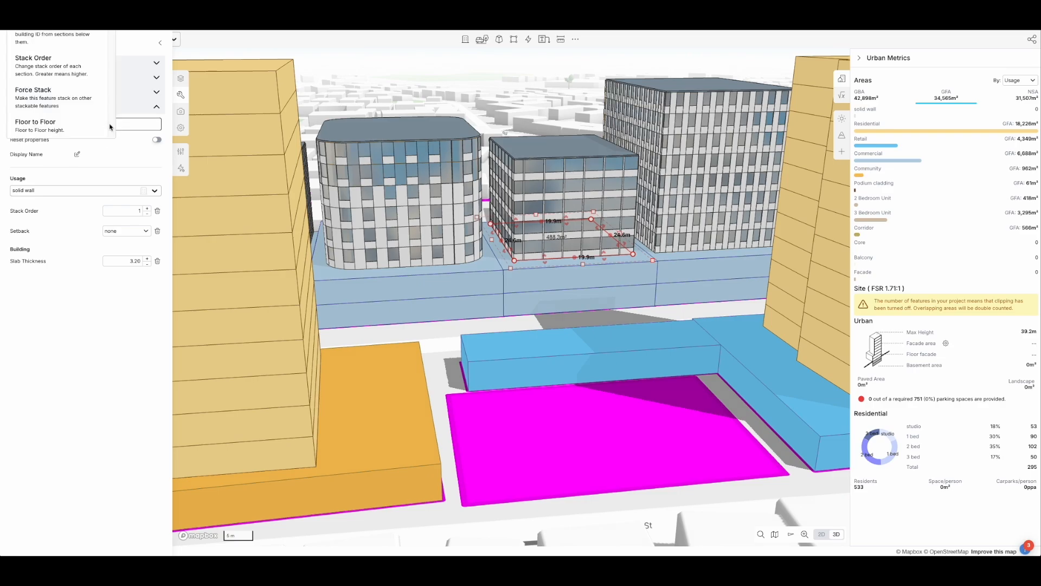
pyautogui.write('colo')
pyautogui.press('Return')
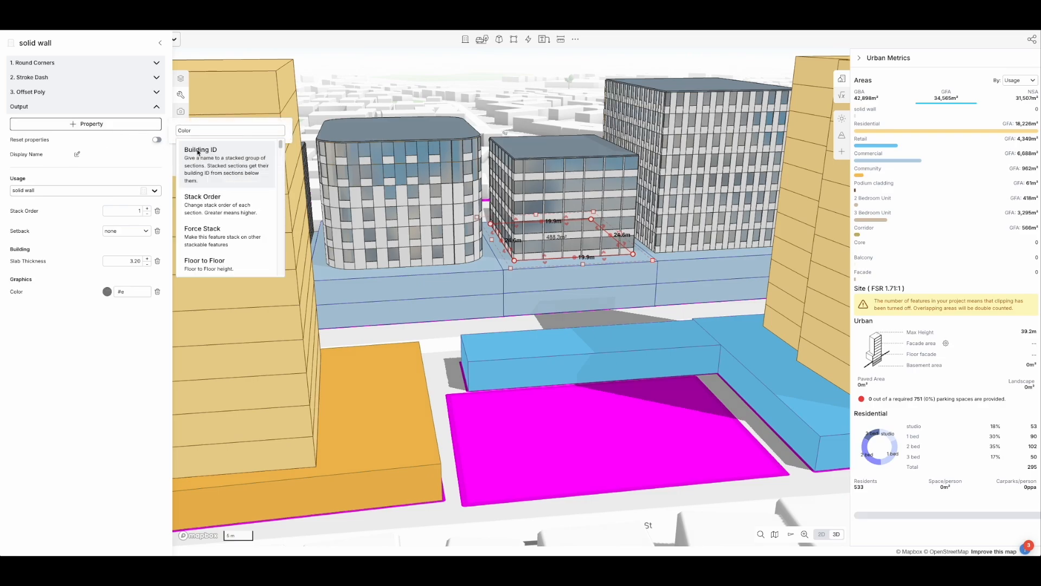
pyautogui.click(91, 319)
# - Set the solid wall's Offset Poly distance to 0.5 m and return to the block's properties
pyautogui.click(79, 92)
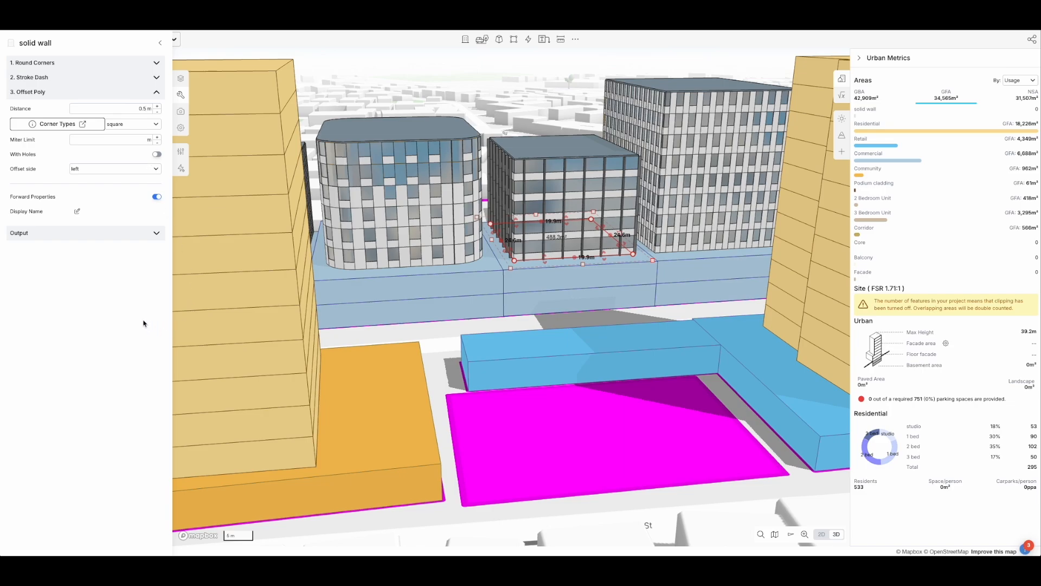
pyautogui.rightClick(514, 310)
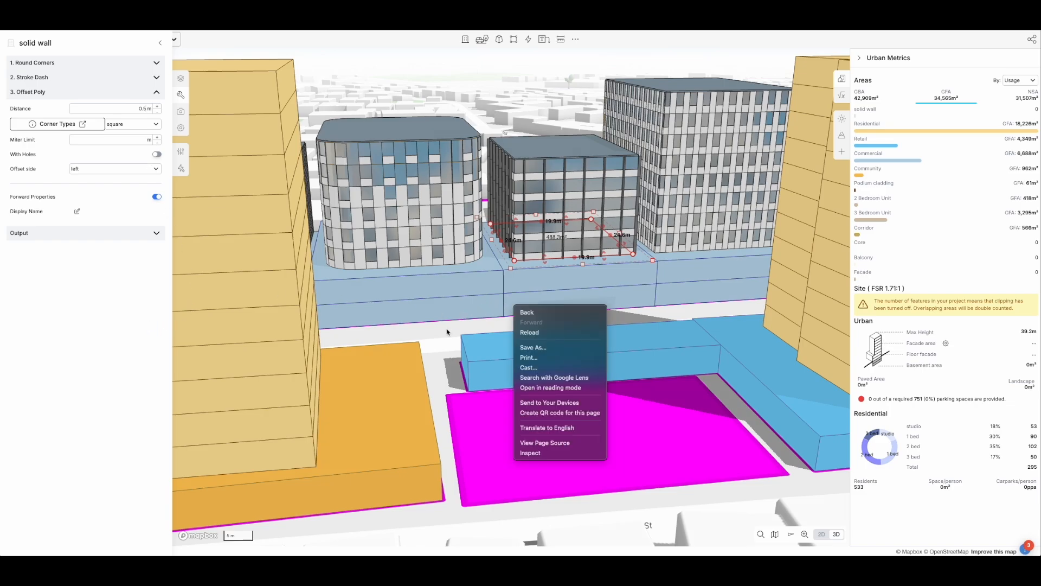
pyautogui.click(70, 346)
pyautogui.rightClick(583, 304)
pyautogui.click(137, 337)
pyautogui.click(363, 334)
# - Restyle the middle block's second solid wall so its horizontal bands become thin dark lines
pyautogui.scroll(-5, 448, 324)
pyautogui.moveTo(449, 324); pyautogui.dragTo(468, 275, button='right')
pyautogui.scroll(5, 451, 308)
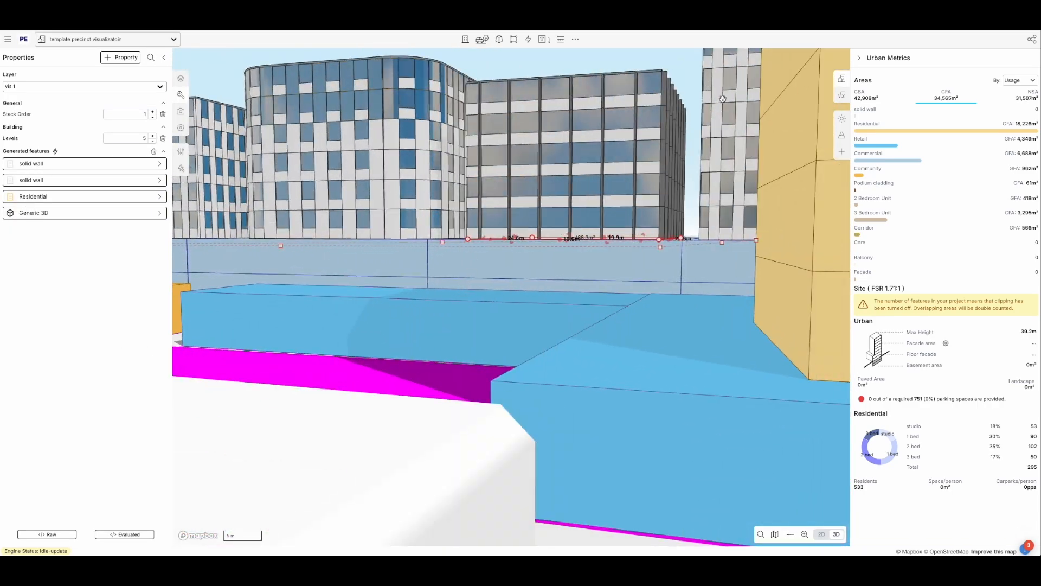
pyautogui.click(88, 180)
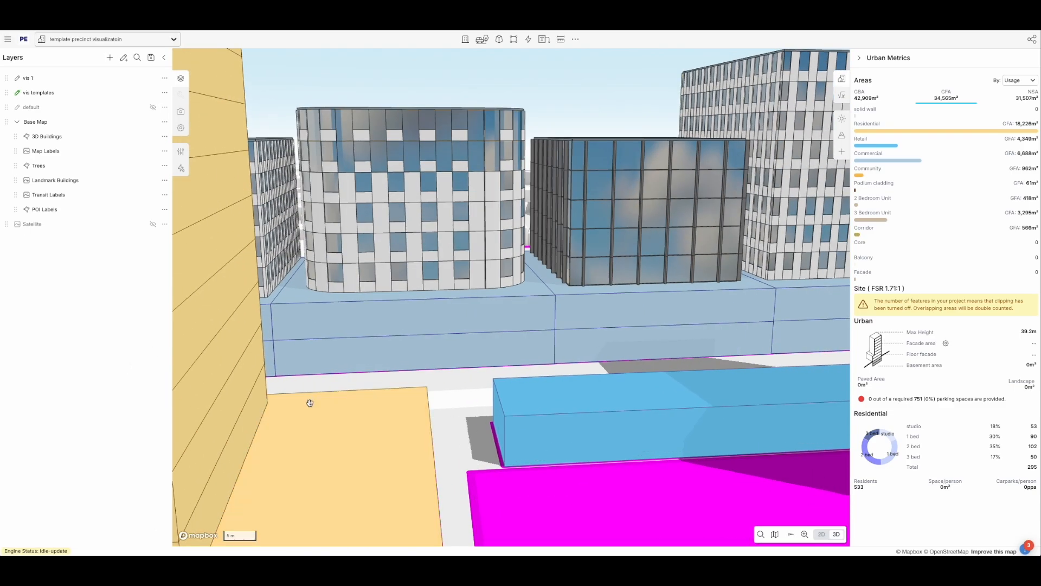
# - Pull in the side of the glazed middle block facing the rounded tower, narrowing the block to about 18.5 m
pyautogui.scroll(-4, 346, 358)
pyautogui.moveTo(576, 339); pyautogui.dragTo(461, 357, button='right')
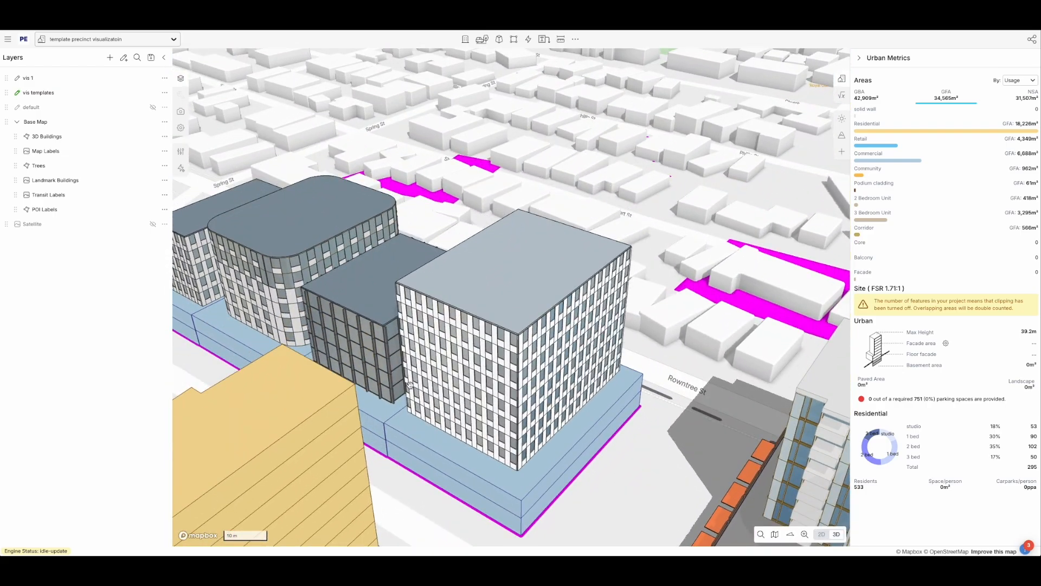
pyautogui.click(428, 388)
pyautogui.click(362, 353)
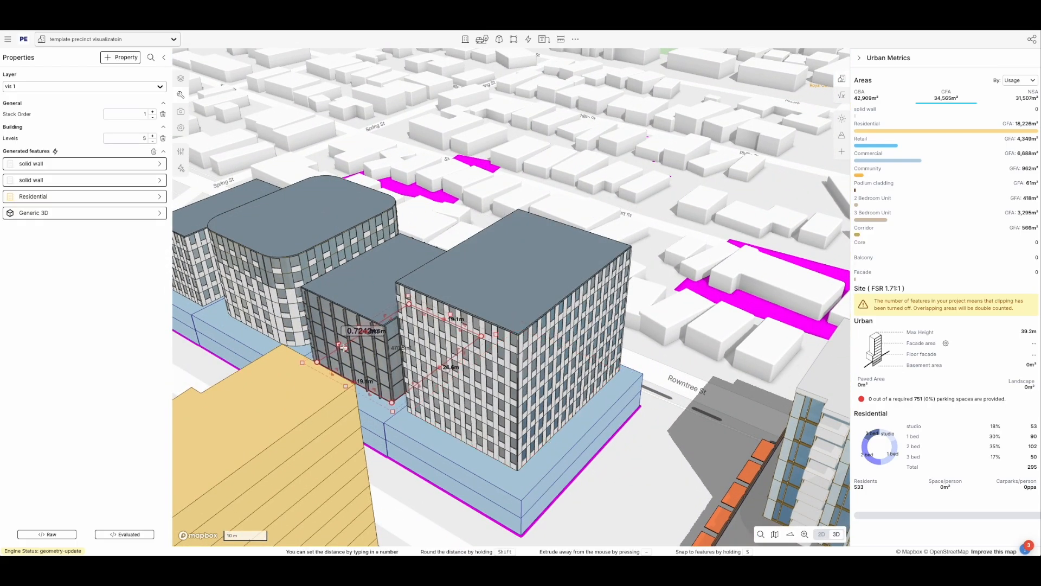
# - Set the first Stroke Dash spacing of the rounded tower's first solid wall to 1.70 m
pyautogui.moveTo(358, 415); pyautogui.dragTo(395, 410, button='right')
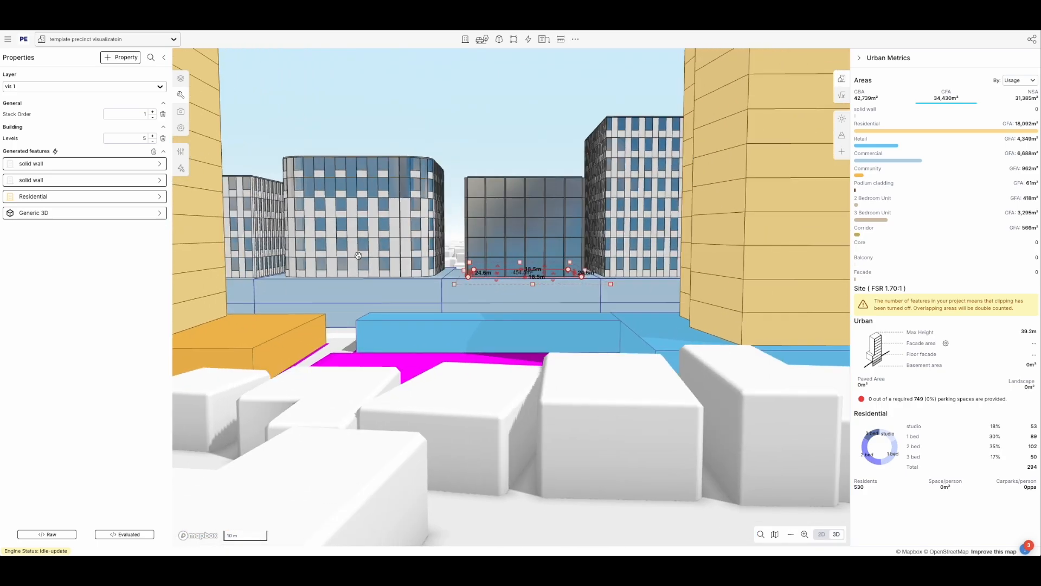
pyautogui.click(353, 254)
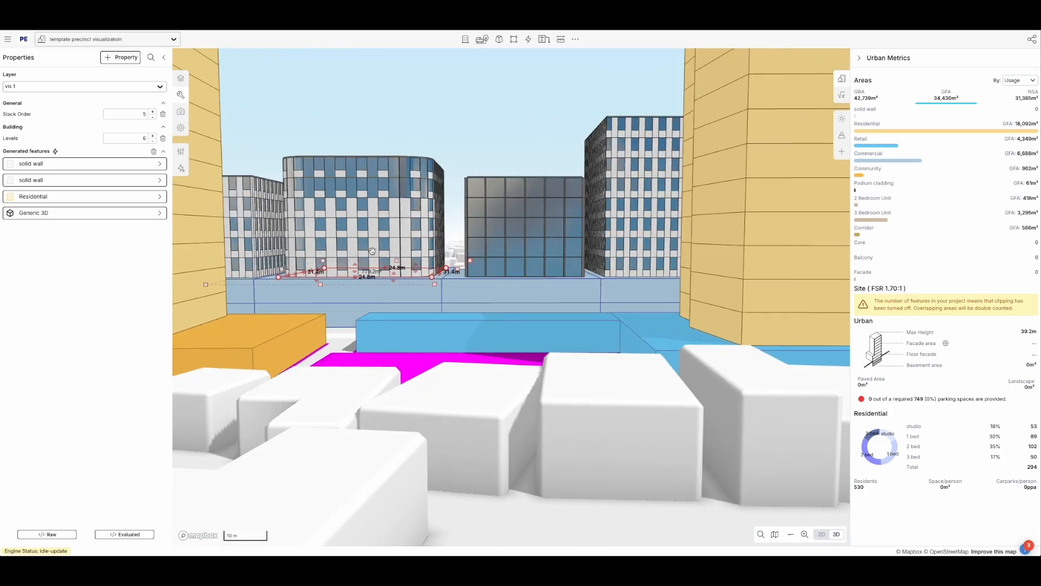
pyautogui.click(90, 166)
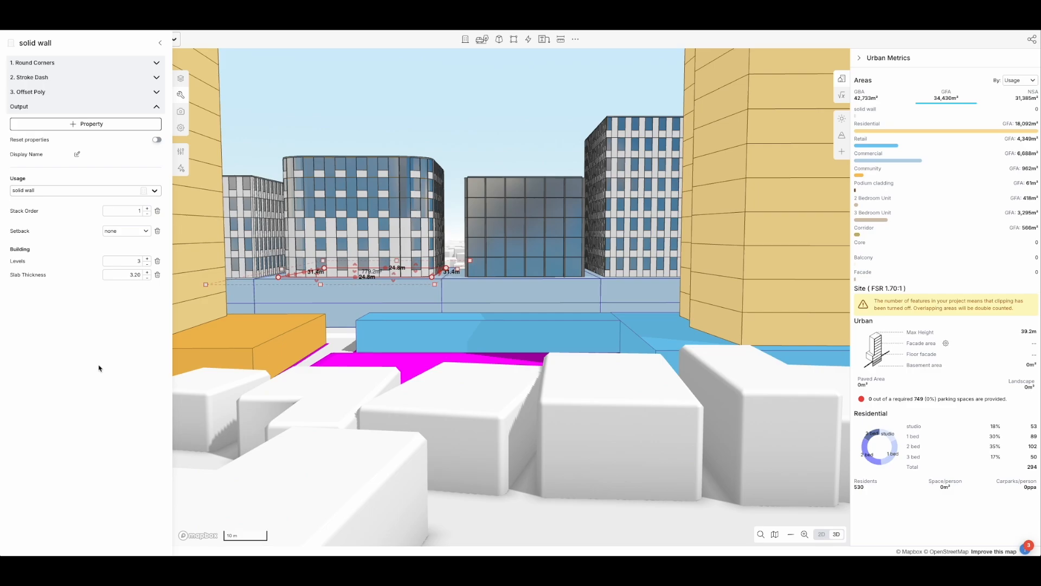
pyautogui.click(107, 80)
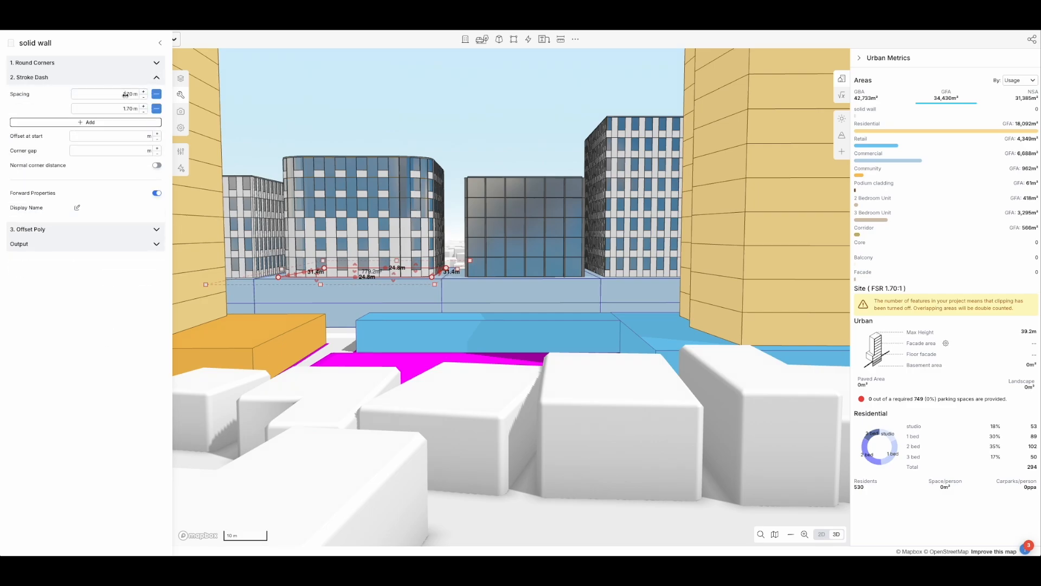
pyautogui.write('2.')
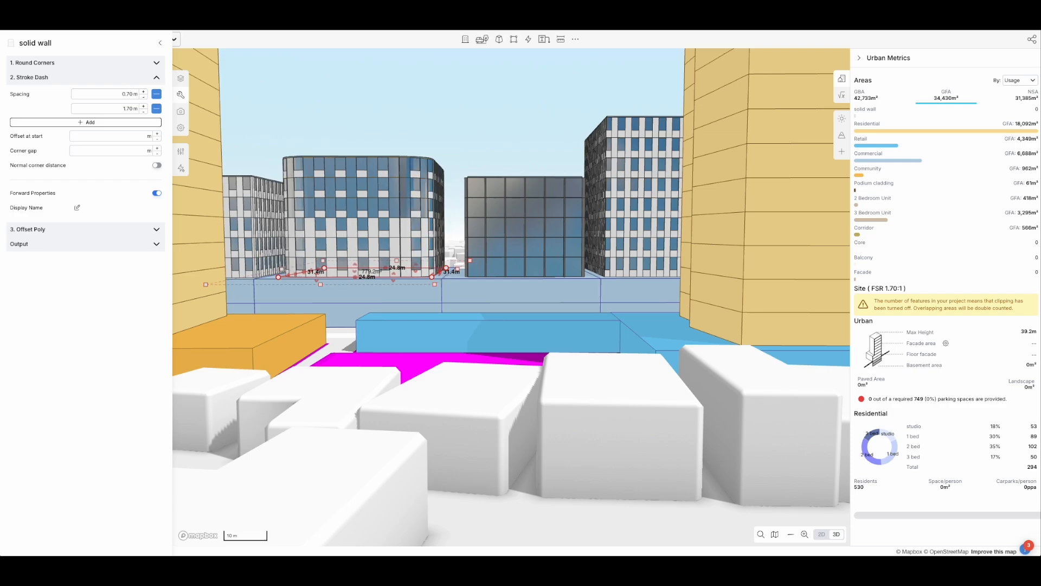
pyautogui.write('1')
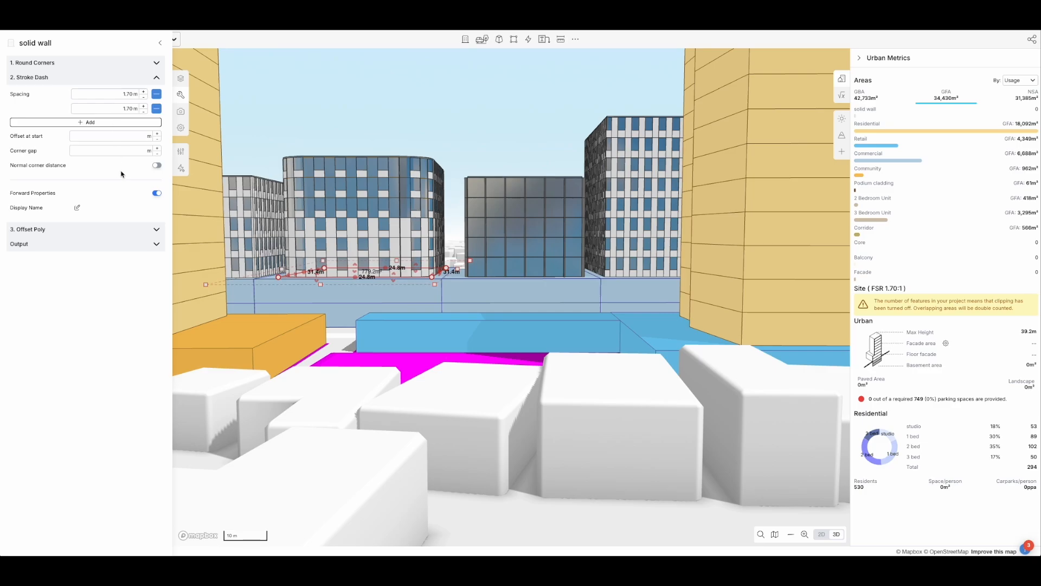
# - Add a Color property to this solid wall's output and set it to light tan (#e3c79e)
pyautogui.click(129, 245)
pyautogui.click(106, 125)
pyautogui.write('Color')
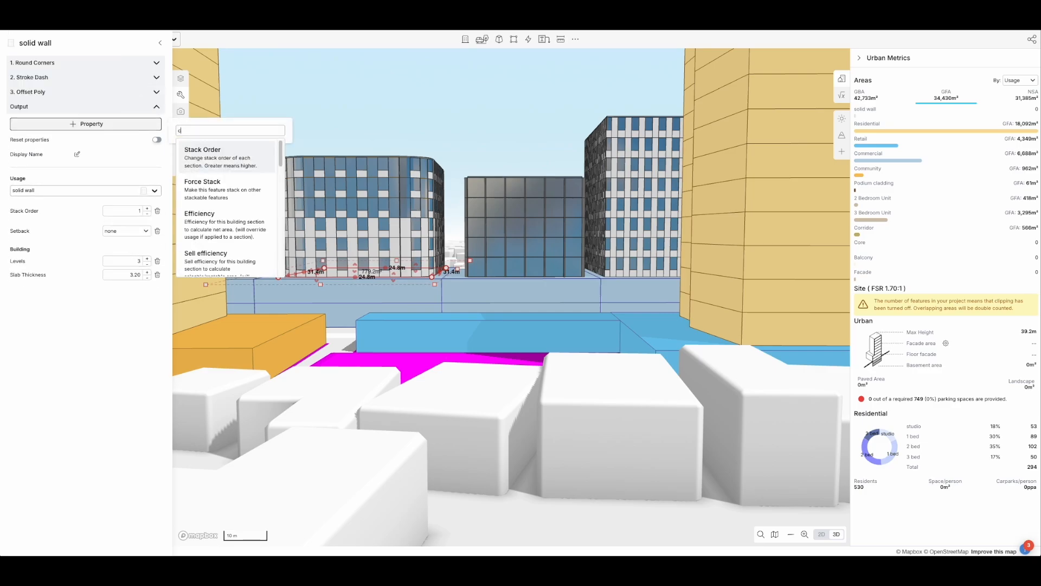
pyautogui.click(216, 149)
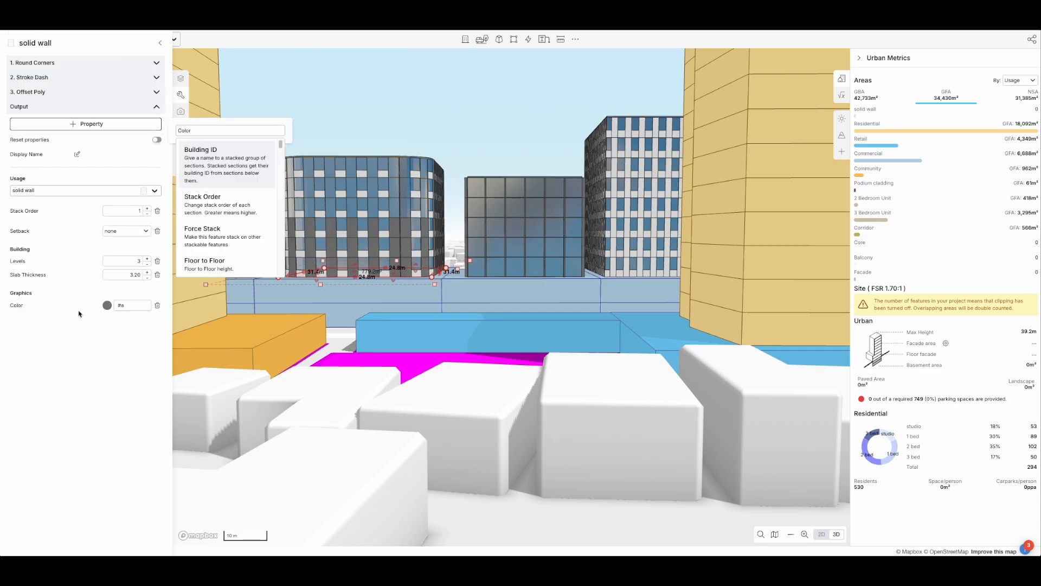
pyautogui.click(107, 306)
pyautogui.moveTo(102, 342); pyautogui.dragTo(108, 341)
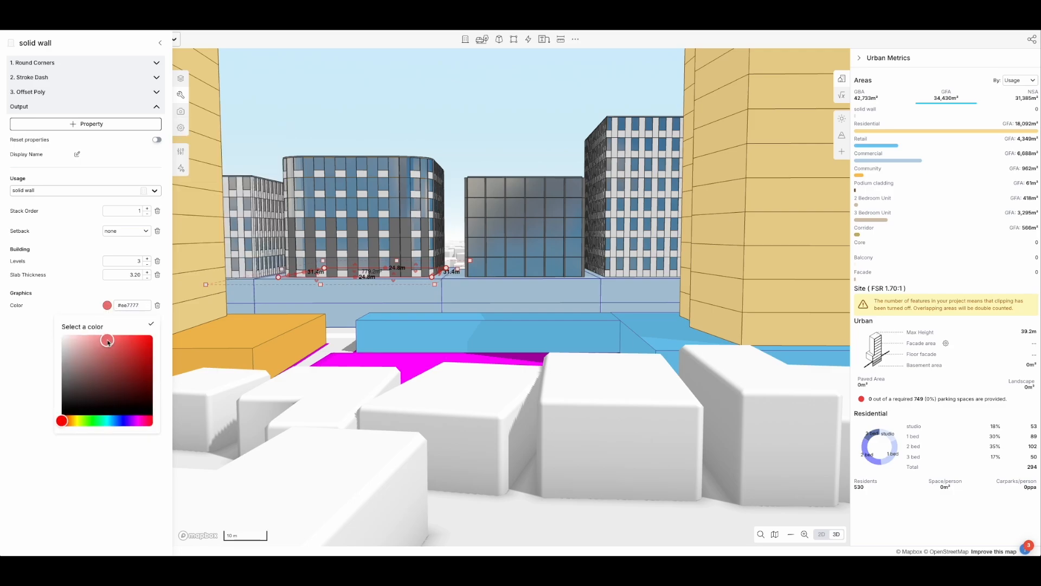
pyautogui.moveTo(64, 422); pyautogui.dragTo(71, 422)
pyautogui.moveTo(105, 344)
pyautogui.mouseDown()
pyautogui.moveTo(102, 357)
pyautogui.moveTo(123, 349)
pyautogui.moveTo(91, 346)
pyautogui.mouseUp()
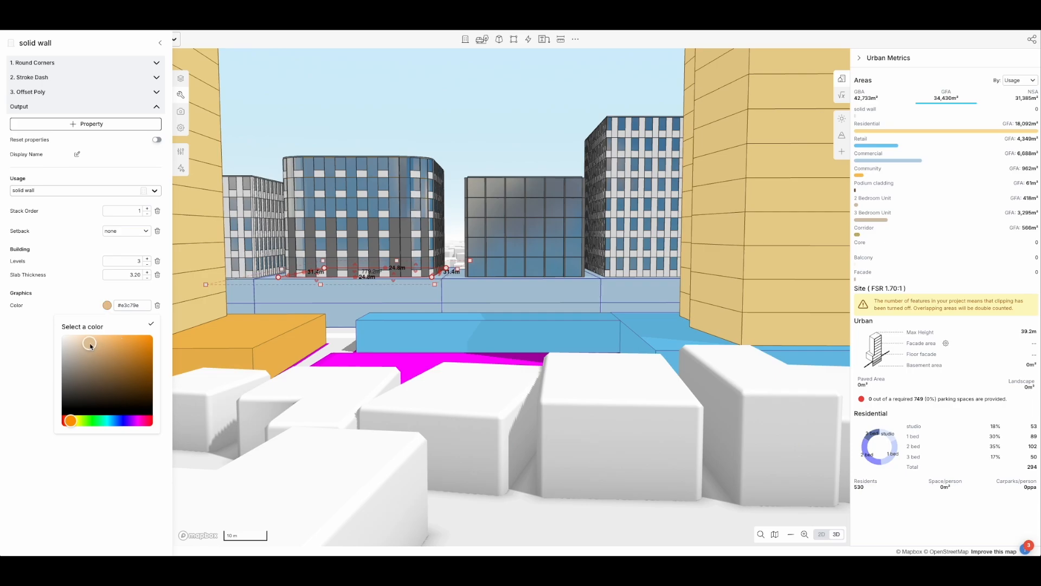
pyautogui.click(31, 355)
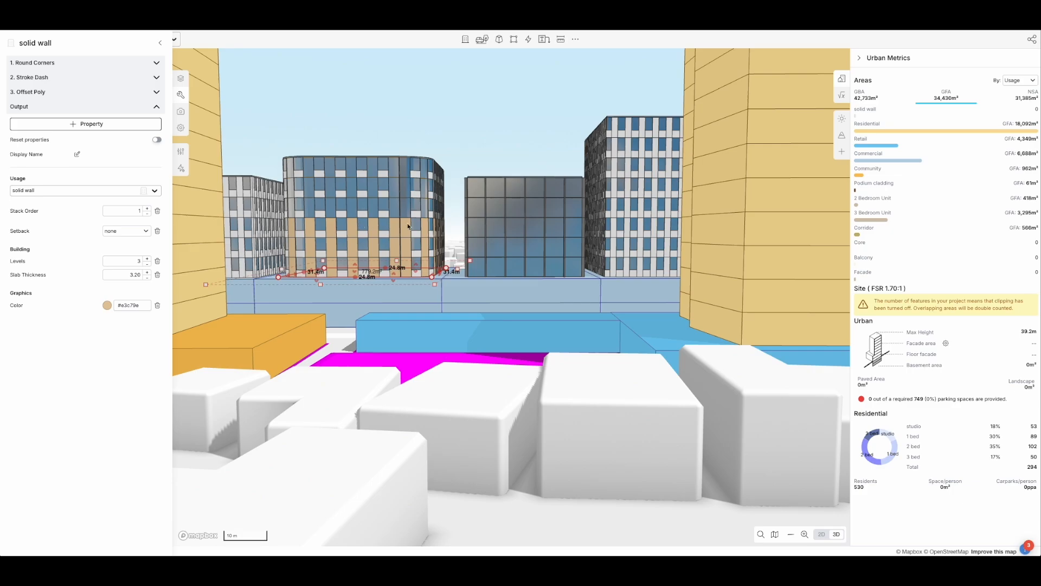
# - Recolour the rounded tower's generated Residential feature to a light tan (#f1d4a7) and return to the tower's properties
pyautogui.click(160, 42)
pyautogui.click(52, 201)
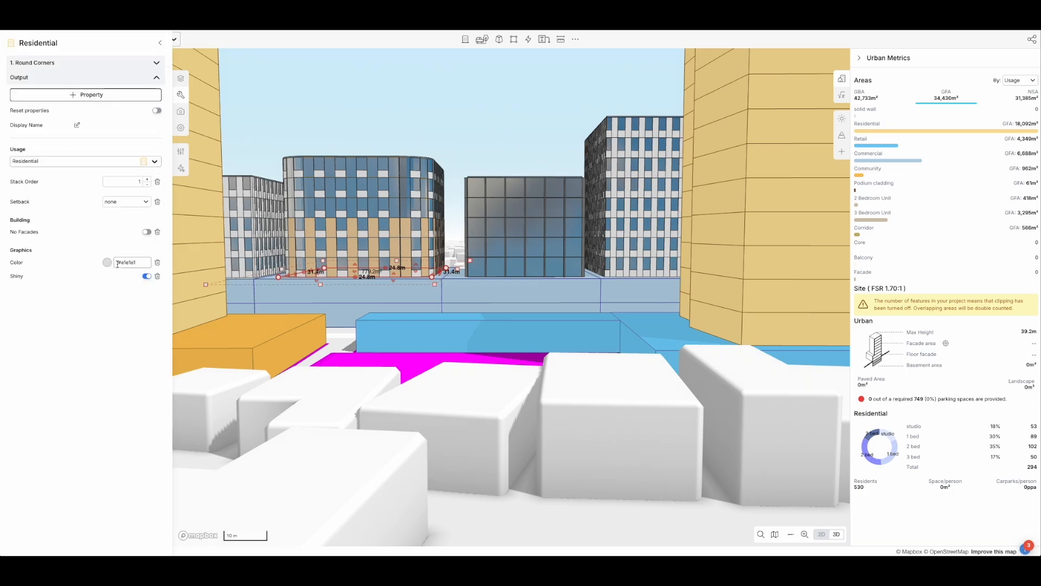
pyautogui.click(107, 262)
pyautogui.click(118, 298)
pyautogui.click(44, 390)
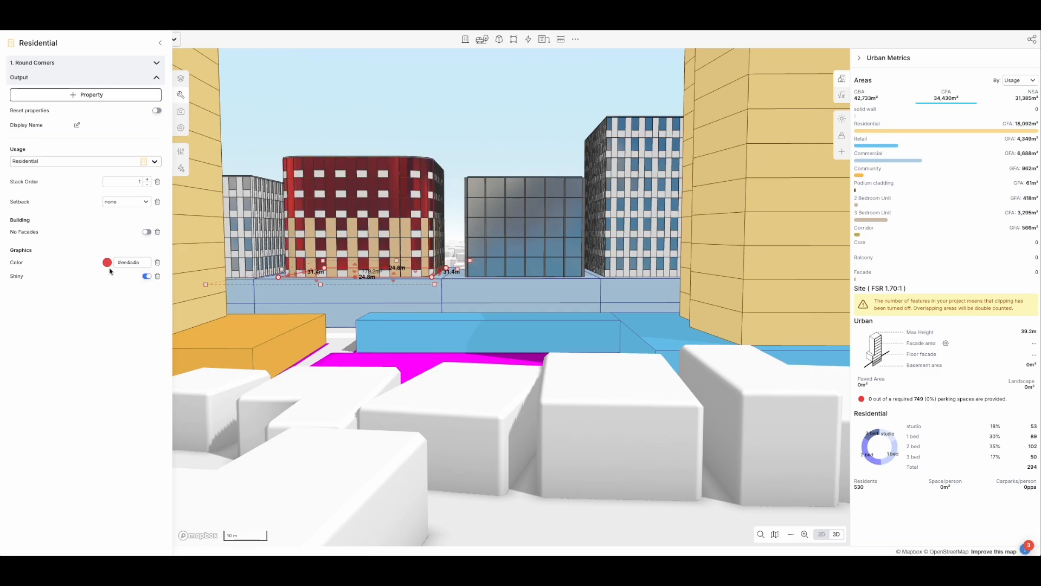
pyautogui.click(107, 262)
pyautogui.click(74, 377)
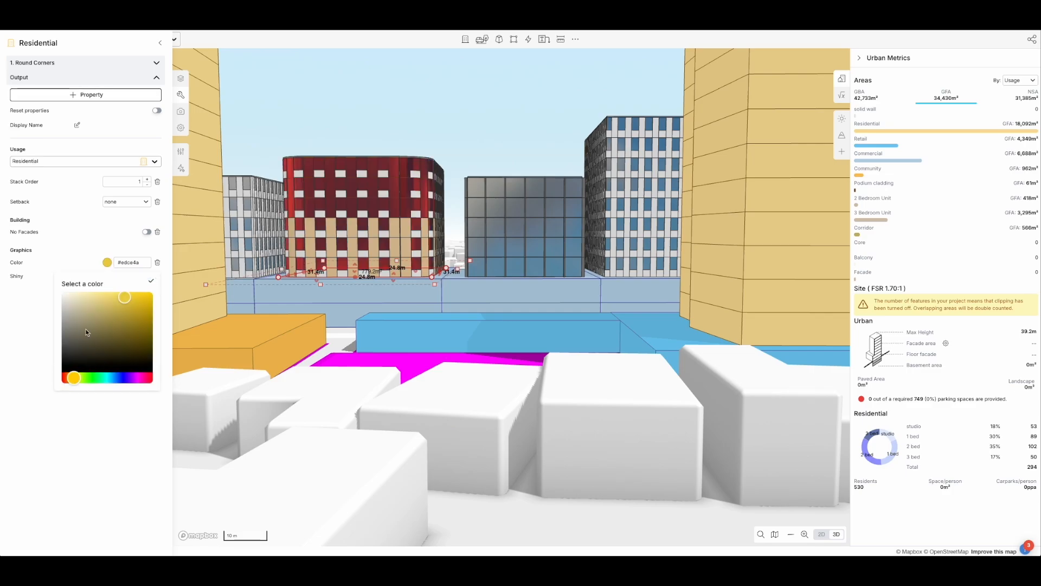
pyautogui.moveTo(119, 299); pyautogui.dragTo(90, 299)
pyautogui.moveTo(74, 377); pyautogui.dragTo(65, 376)
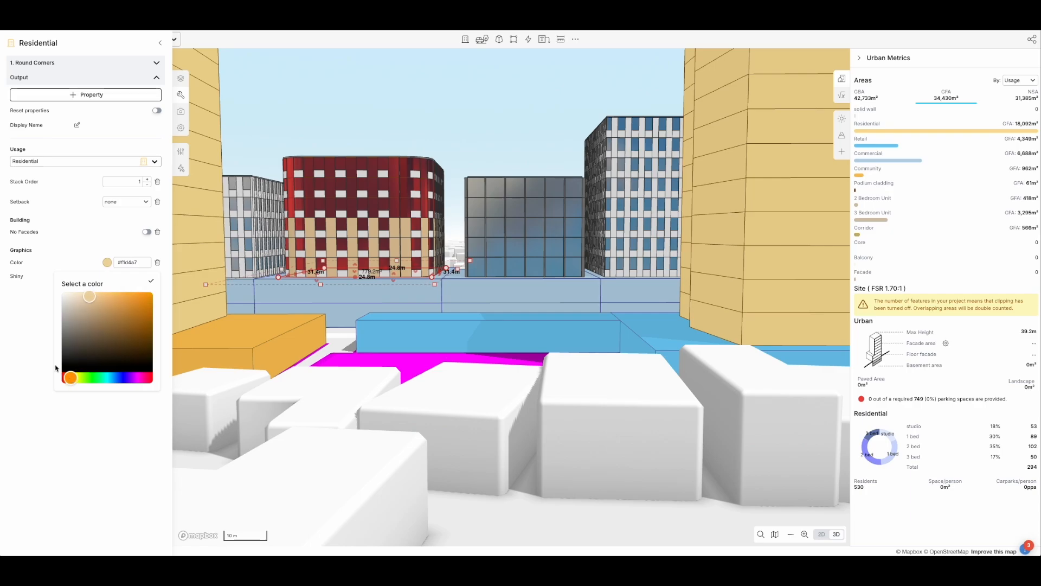
pyautogui.click(33, 339)
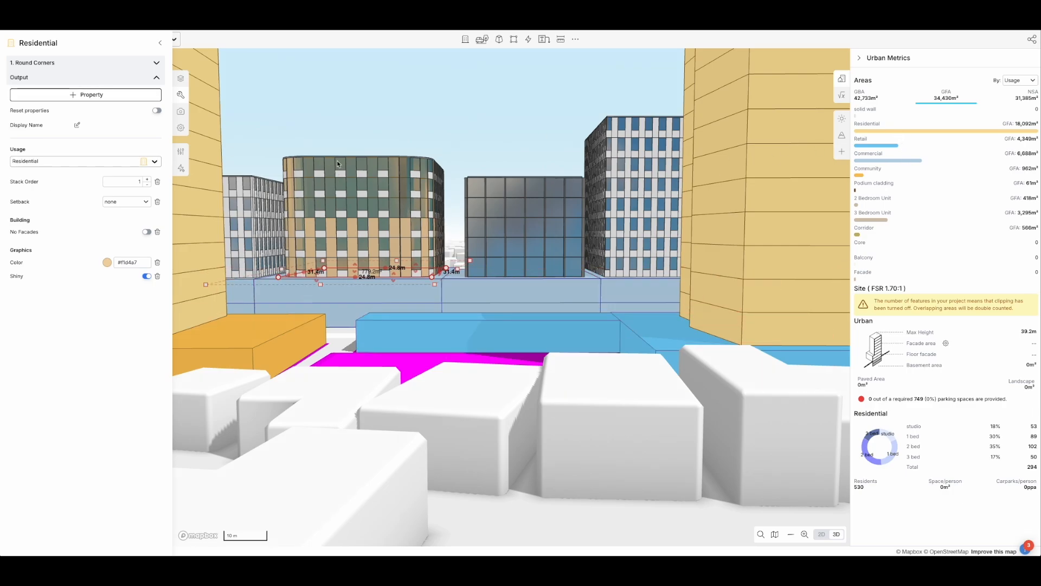
pyautogui.click(338, 118)
# - Add a Color property to the output of the rounded tower's second solid wall
pyautogui.moveTo(342, 125); pyautogui.dragTo(394, 185, button='right')
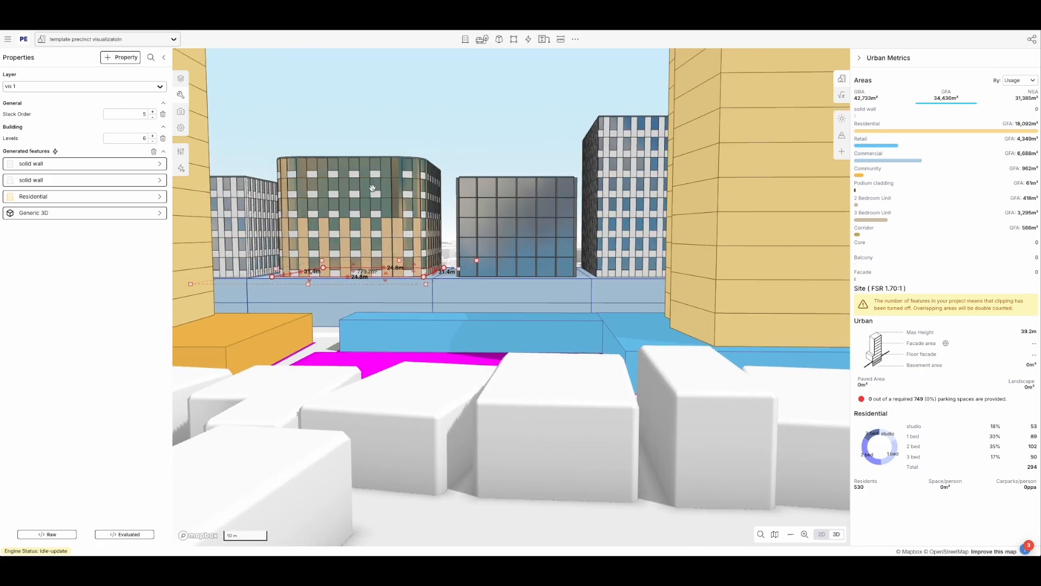
pyautogui.click(116, 180)
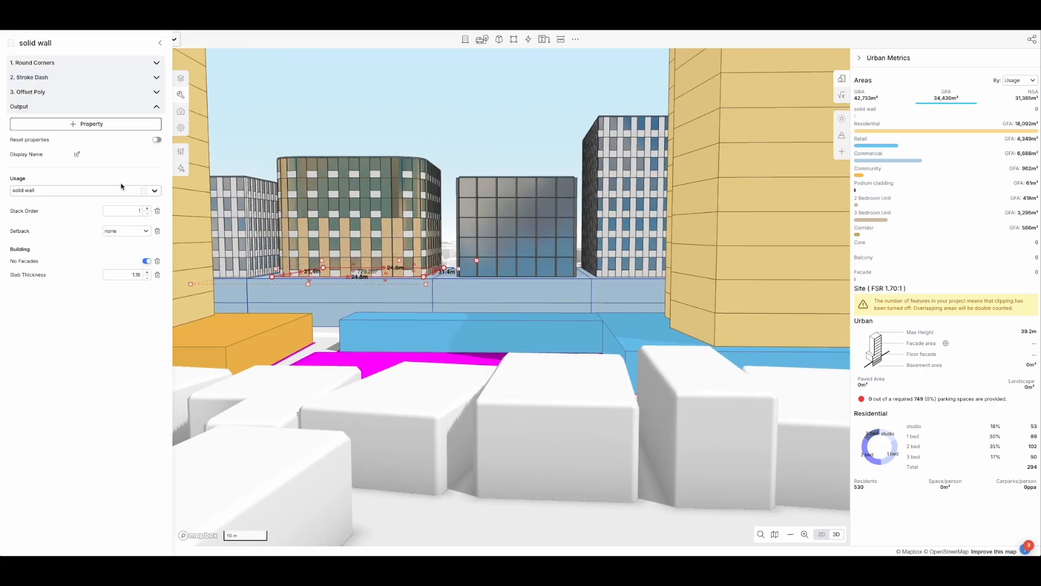
pyautogui.click(92, 125)
pyautogui.write('Color')
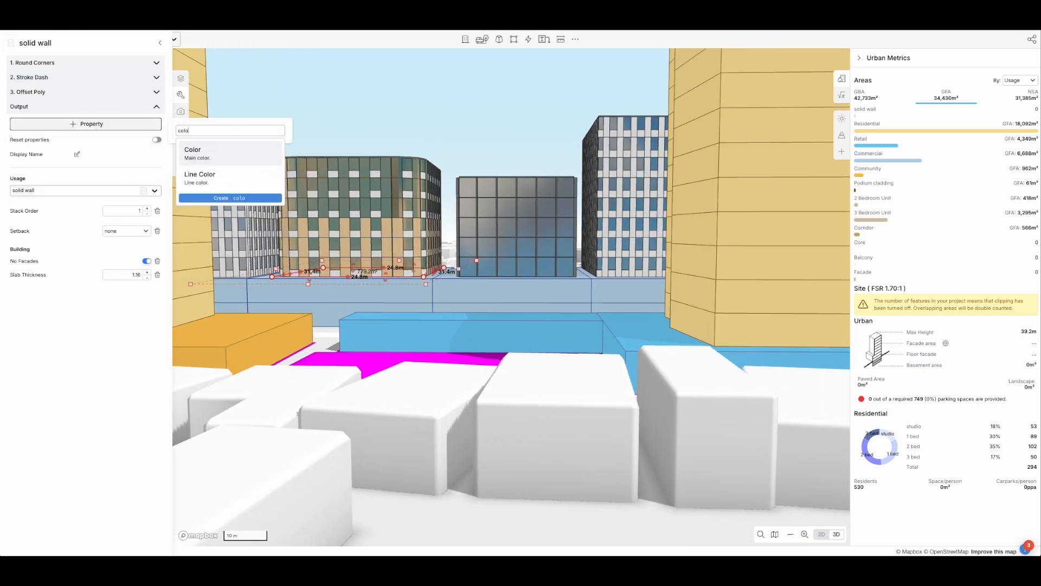
pyautogui.click(211, 152)
pyautogui.click(79, 334)
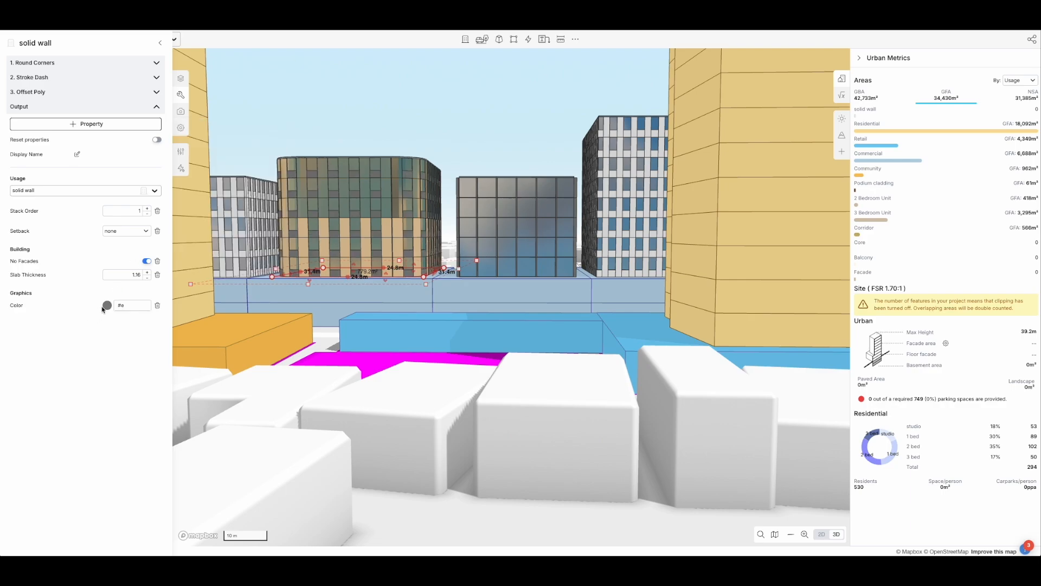
# - Set the second solid wall's colour to a muted brown and return to the tower's properties
pyautogui.click(107, 305)
pyautogui.moveTo(62, 421); pyautogui.dragTo(70, 420)
pyautogui.moveTo(102, 372); pyautogui.dragTo(108, 362)
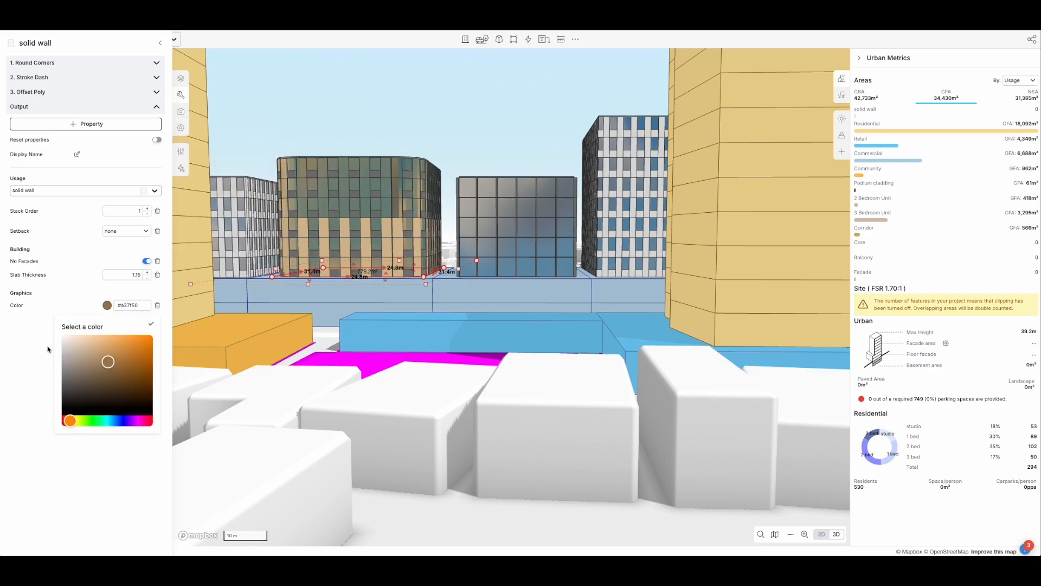
pyautogui.click(34, 356)
pyautogui.click(107, 306)
pyautogui.moveTo(107, 359); pyautogui.dragTo(103, 355)
pyautogui.click(28, 367)
pyautogui.click(341, 384)
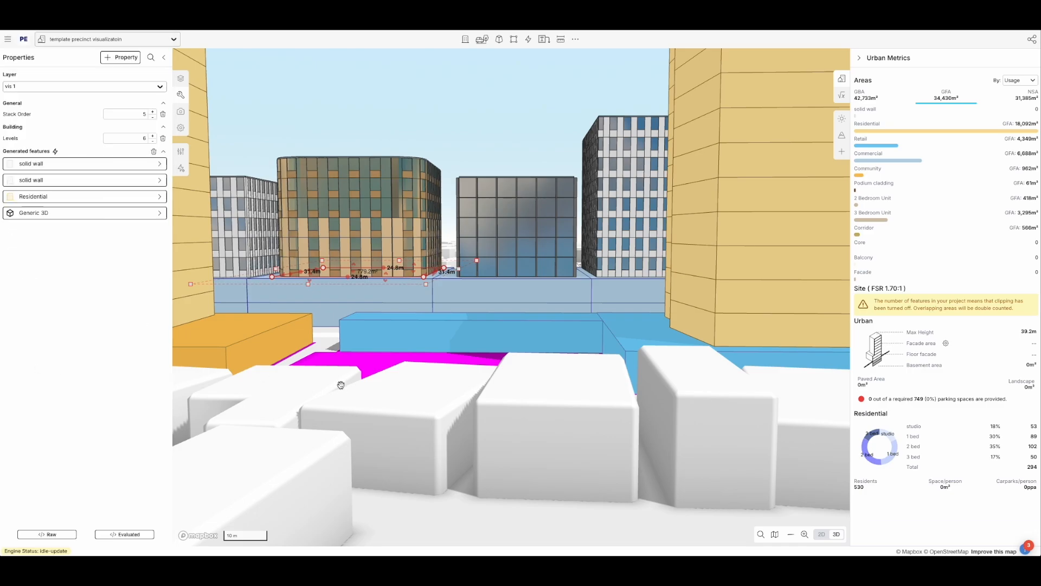
# - Split the tan rounded tower's Gipps St side into segments and push alternate ones in to form a stepped facade
pyautogui.click(364, 436)
pyautogui.scroll(-3, 370, 433)
pyautogui.moveTo(380, 445); pyautogui.dragTo(559, 378, button='right')
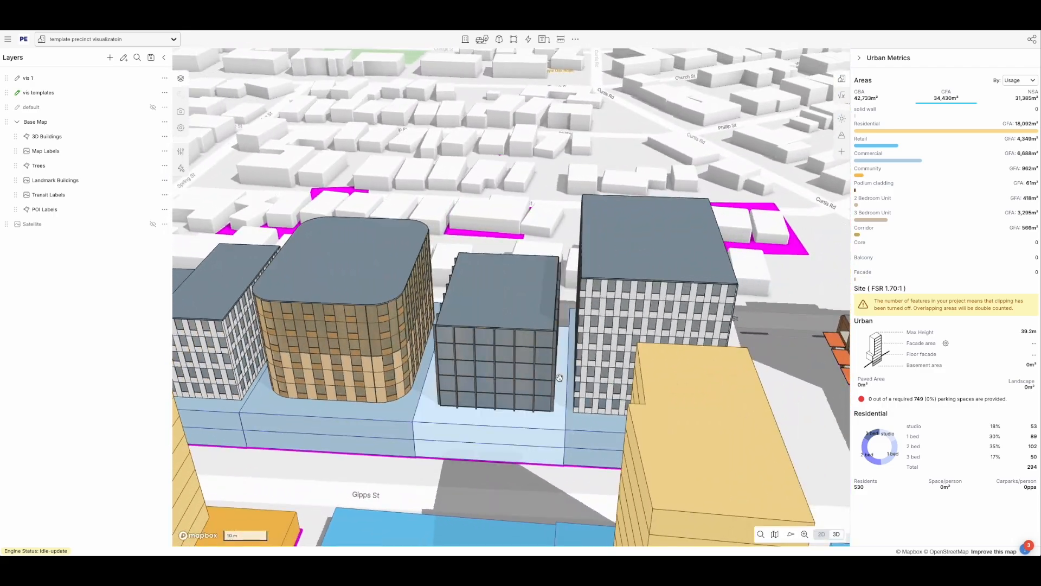
pyautogui.click(352, 385)
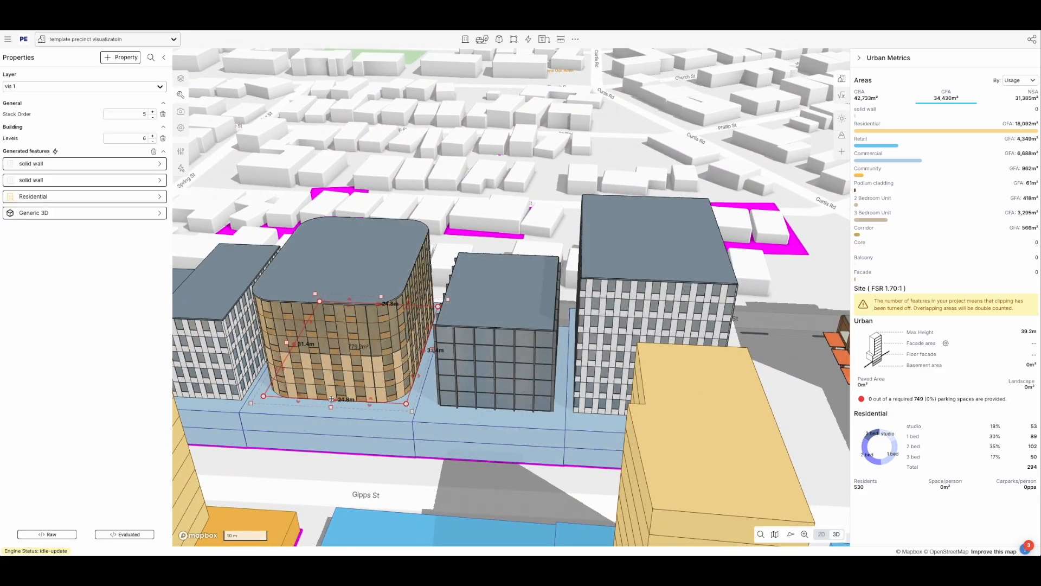
pyautogui.click(334, 400)
pyautogui.moveTo(354, 400); pyautogui.dragTo(354, 394)
pyautogui.click(299, 398)
pyautogui.moveTo(272, 397); pyautogui.dragTo(271, 390)
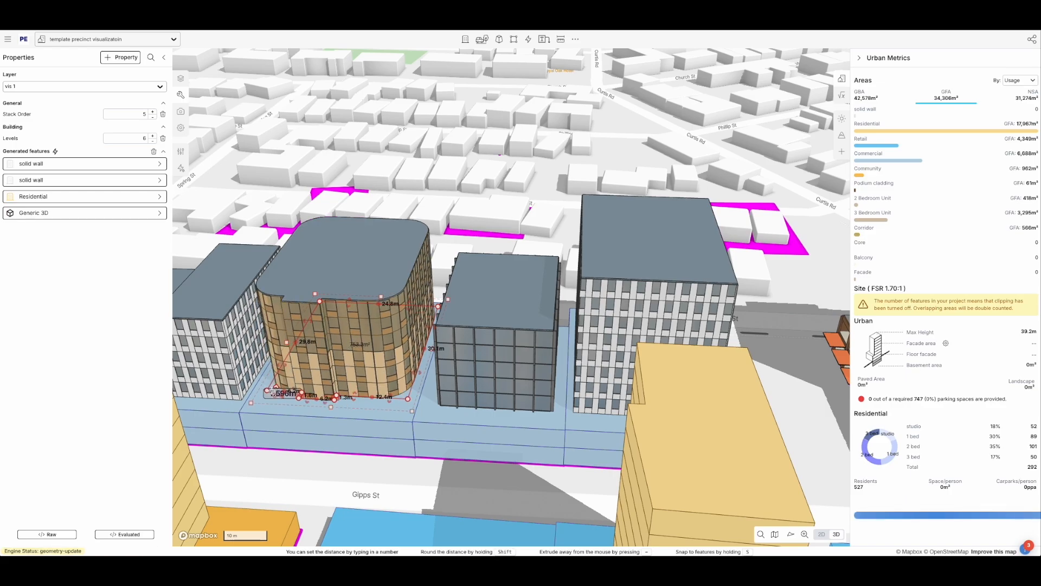
pyautogui.click(372, 397)
pyautogui.moveTo(380, 398); pyautogui.dragTo(381, 403)
# - Add corner points to the glazed middle block's Gipps St side and shift them to form an inward-bent, faceted facade
pyautogui.moveTo(389, 453); pyautogui.dragTo(489, 411, button='right')
pyautogui.click(521, 332)
pyautogui.moveTo(577, 361); pyautogui.dragTo(582, 350)
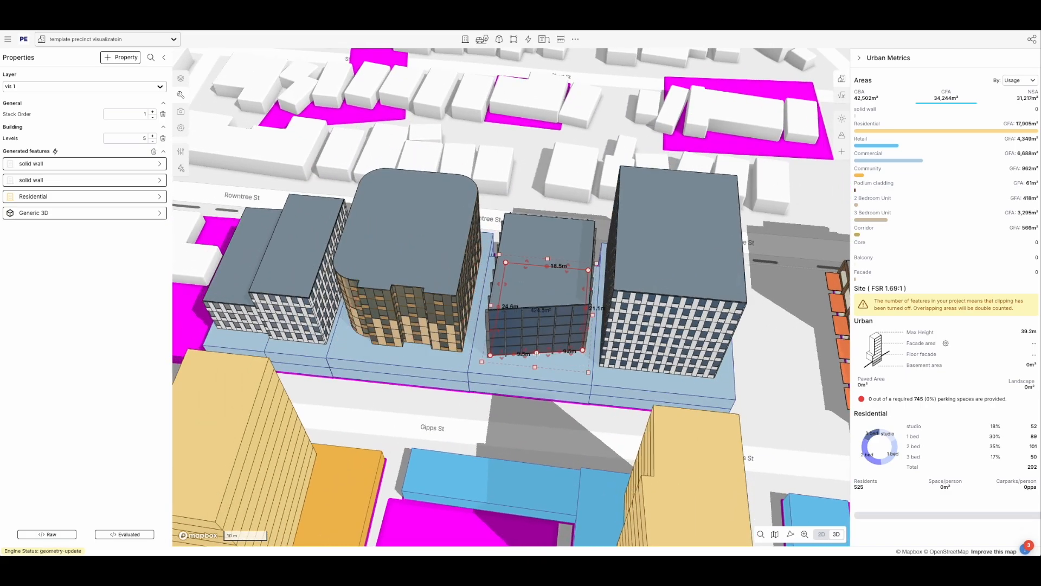
pyautogui.moveTo(559, 352); pyautogui.dragTo(580, 368)
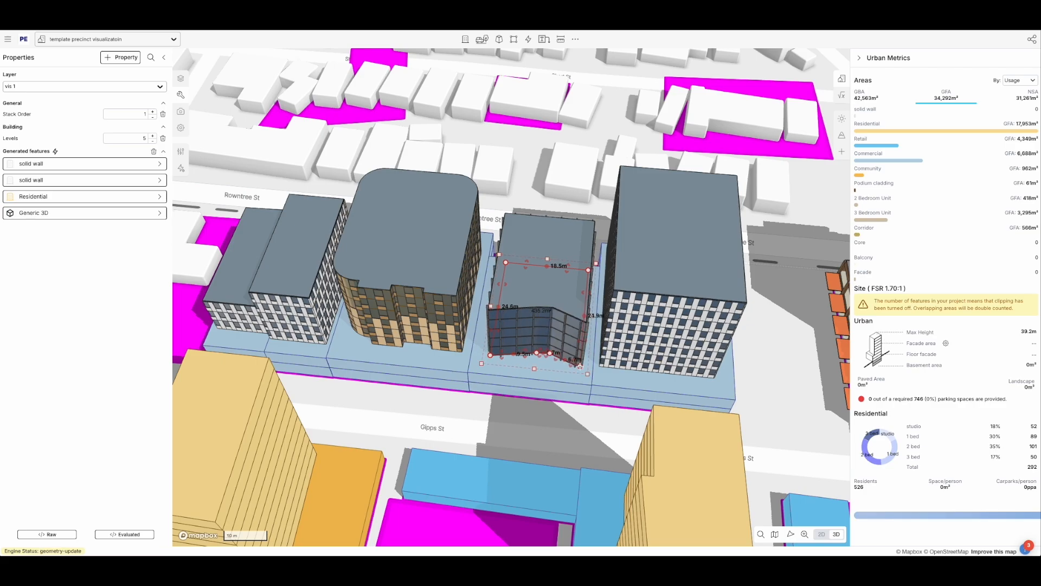
pyautogui.scroll(5, 550, 351)
pyautogui.moveTo(549, 347); pyautogui.dragTo(546, 348)
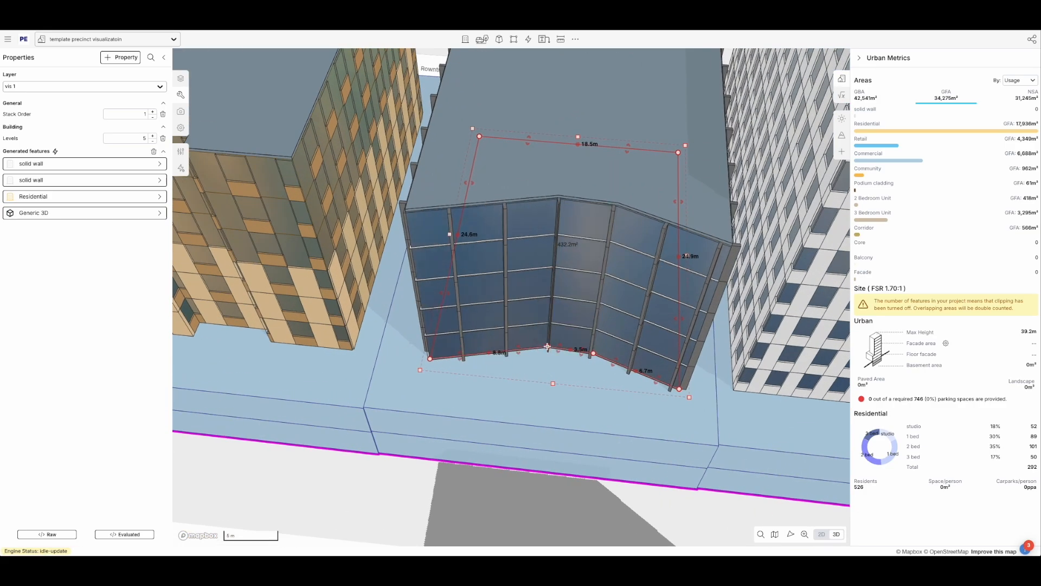
# - Reduce the tan rounded tower to 5 levels
pyautogui.moveTo(498, 476); pyautogui.dragTo(483, 510, button='right')
pyautogui.scroll(-3, 513, 420)
pyautogui.scroll(-3, 506, 415)
pyautogui.click(277, 381)
pyautogui.moveTo(379, 493); pyautogui.dragTo(560, 378, button='right')
pyautogui.click(561, 378)
pyautogui.moveTo(430, 445); pyautogui.dragTo(473, 385, button='right')
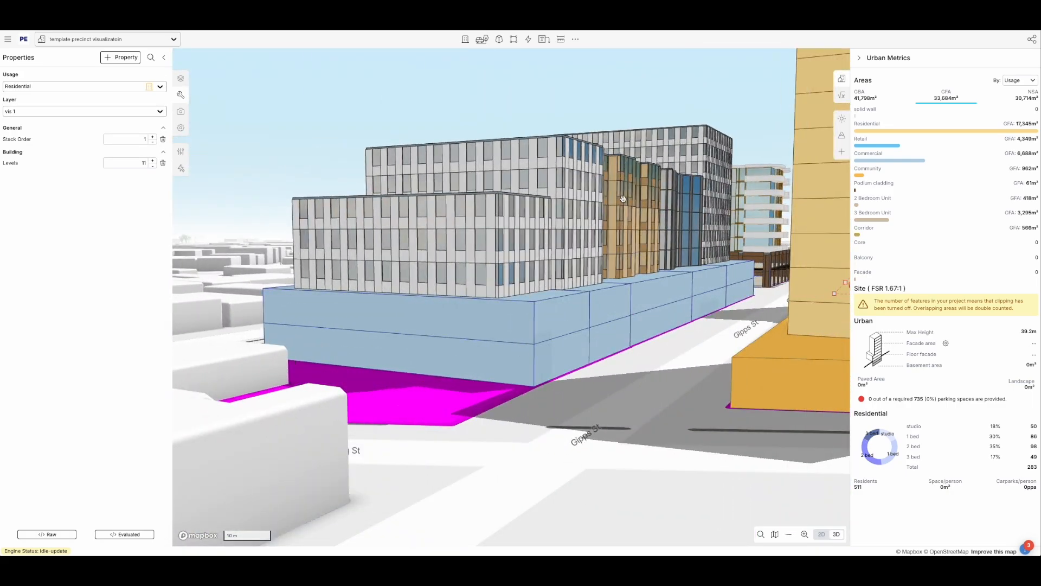
# - Select the tan rounded tower and paste a copy of it in place
pyautogui.scroll(5, 674, 349)
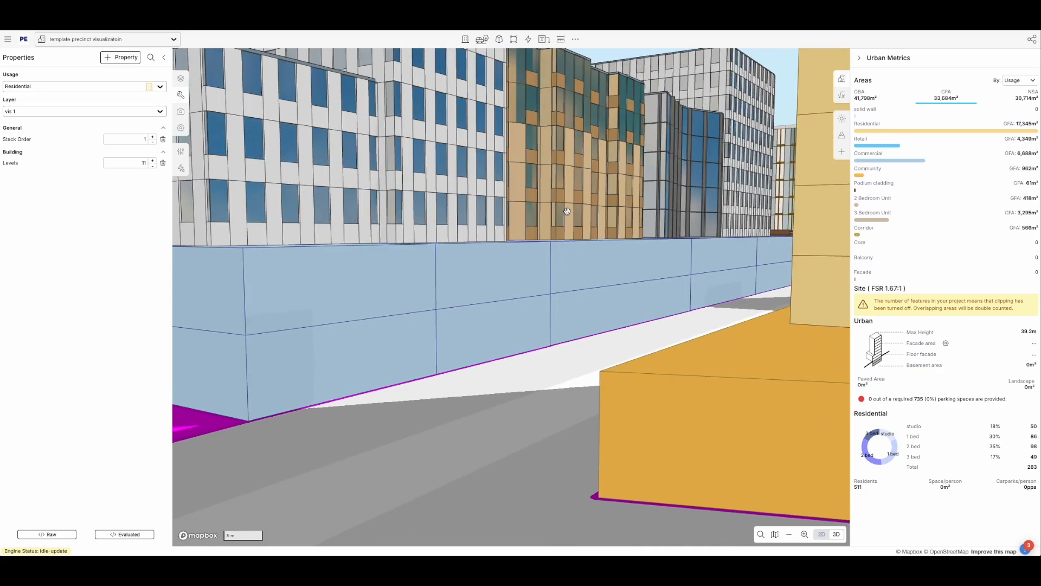
pyautogui.click(586, 230)
pyautogui.moveTo(586, 230); pyautogui.dragTo(618, 343, button='right')
pyautogui.scroll(-5, 618, 343)
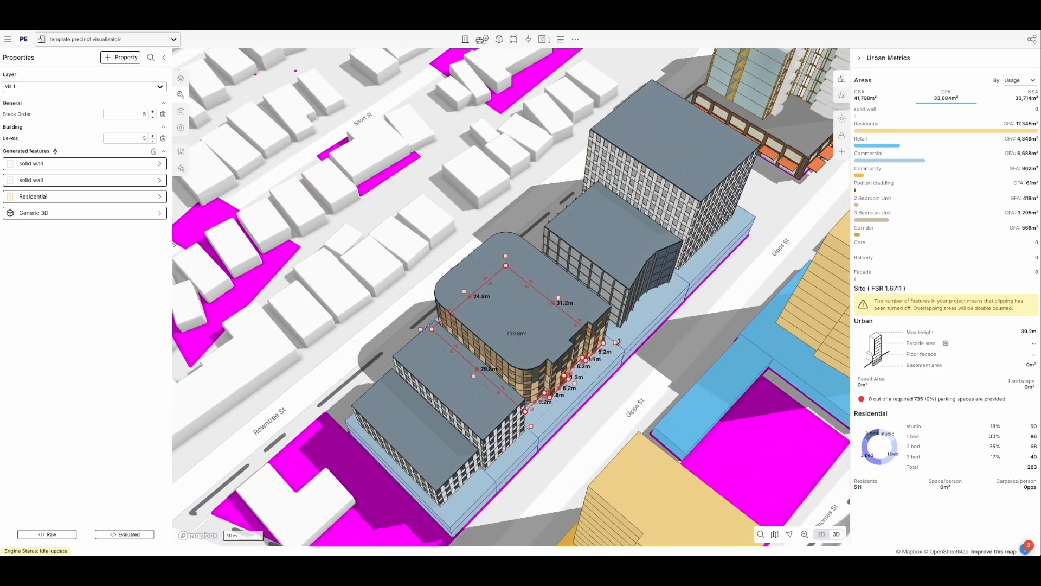
pyautogui.hotkey('ctrl', 'c')
pyautogui.hotkey('ctrl', 'v')
pyautogui.scroll(-1, 618, 344)
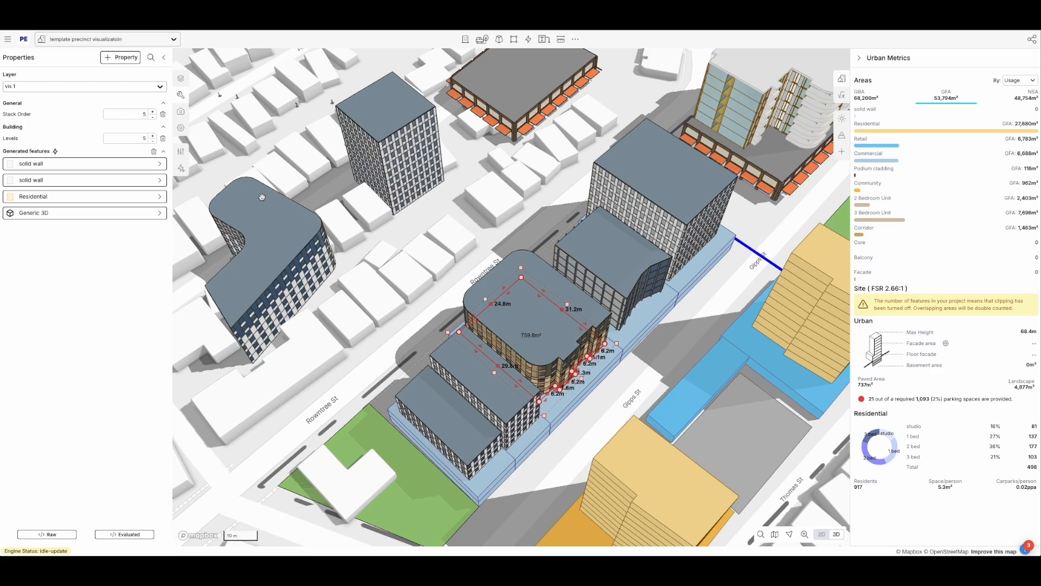
# - Select the tan tower, its copy and the podium beneath, assign them to the vis 1 layer, and select the stacked tower
pyautogui.click(412, 305)
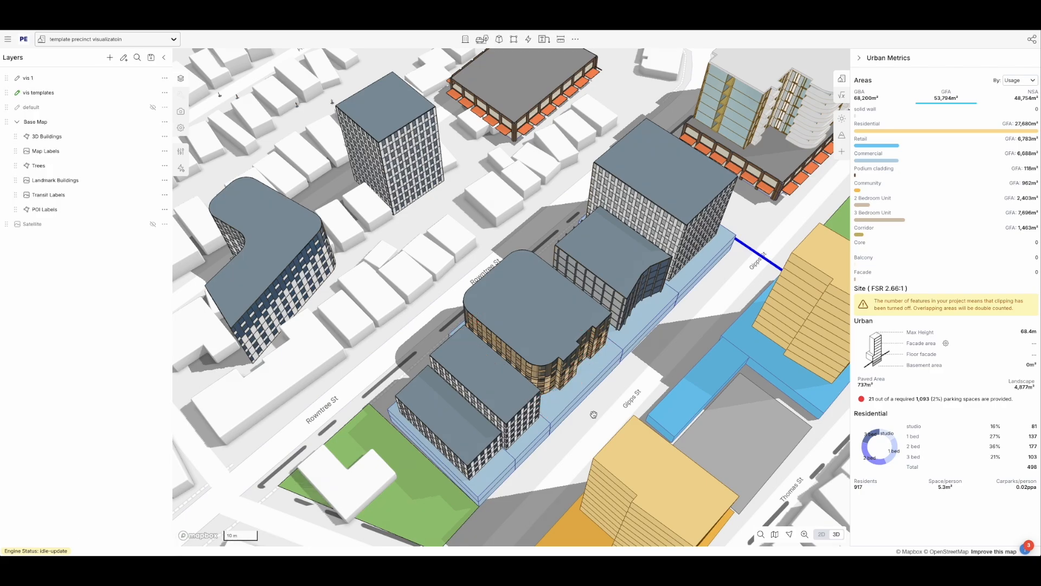
pyautogui.keyDown('shift'); pyautogui.moveTo(600, 413); pyautogui.dragTo(564, 371); pyautogui.keyUp('shift')
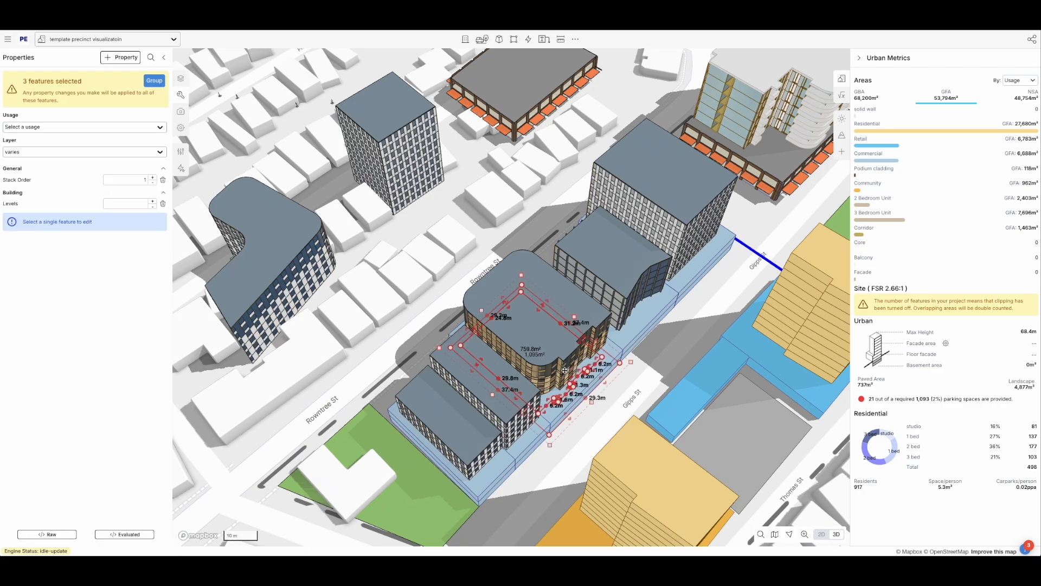
pyautogui.click(82, 156)
pyautogui.click(68, 198)
pyautogui.click(509, 284)
pyautogui.click(509, 285)
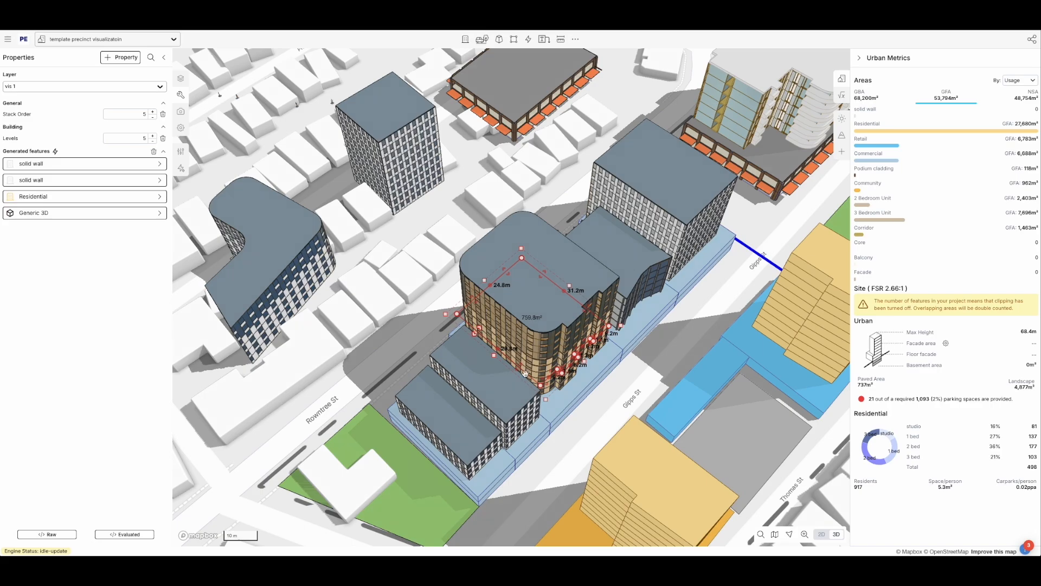
# - Reshape the footprints of the two stacked tan towers by shifting their edges, setting the upper one back from the lower
pyautogui.moveTo(540, 386); pyautogui.dragTo(468, 328)
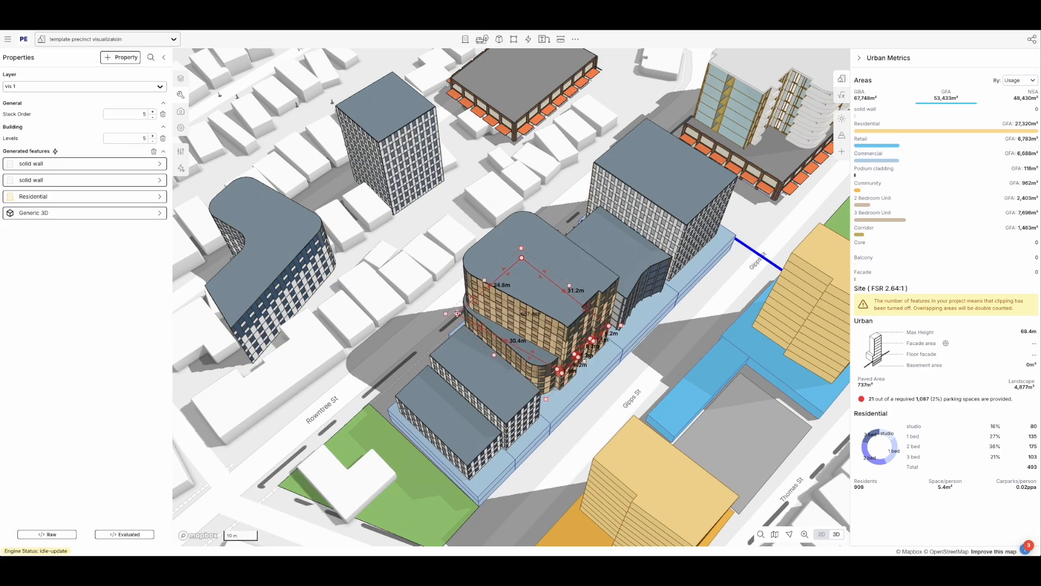
pyautogui.click(491, 343)
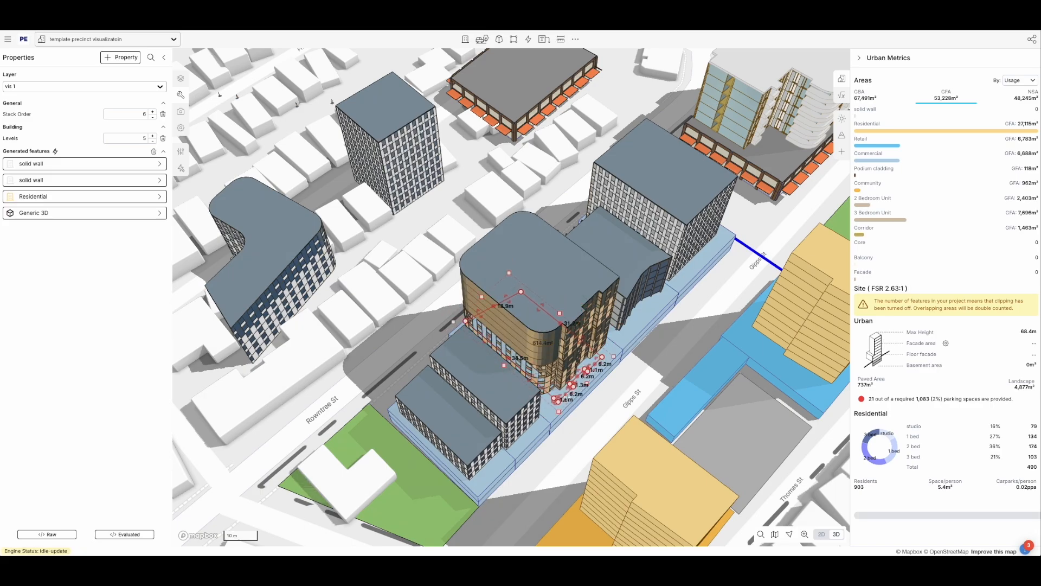
pyautogui.moveTo(567, 397); pyautogui.dragTo(562, 401)
# - Select the stacked tan towers and lower their overall height by reducing levels
pyautogui.moveTo(585, 409); pyautogui.dragTo(589, 354, button='right')
pyautogui.keyDown('shift'); pyautogui.click(573, 243); pyautogui.keyUp('shift')
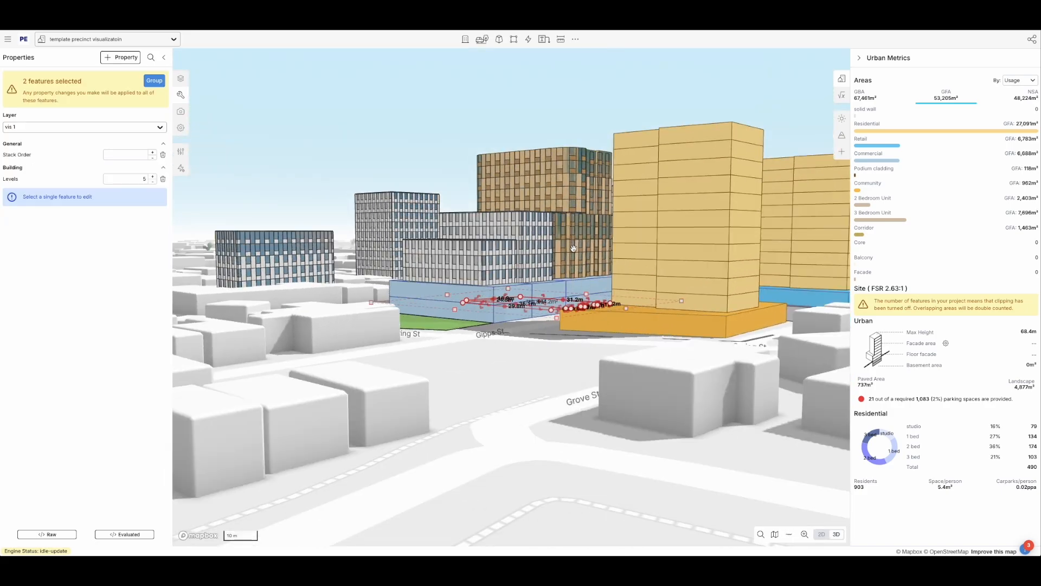
pyautogui.click(557, 352)
pyautogui.moveTo(557, 351); pyautogui.dragTo(499, 357, button='right')
pyautogui.moveTo(601, 324); pyautogui.dragTo(564, 364, button='right')
pyautogui.click(530, 246)
pyautogui.click(615, 367)
# - Examine the stacked tan tower, neighbouring blocks and podium frontage from street level along Gipps St and from above
pyautogui.moveTo(602, 407); pyautogui.dragTo(554, 355, button='right')
pyautogui.scroll(5, 549, 378)
pyautogui.click(550, 378)
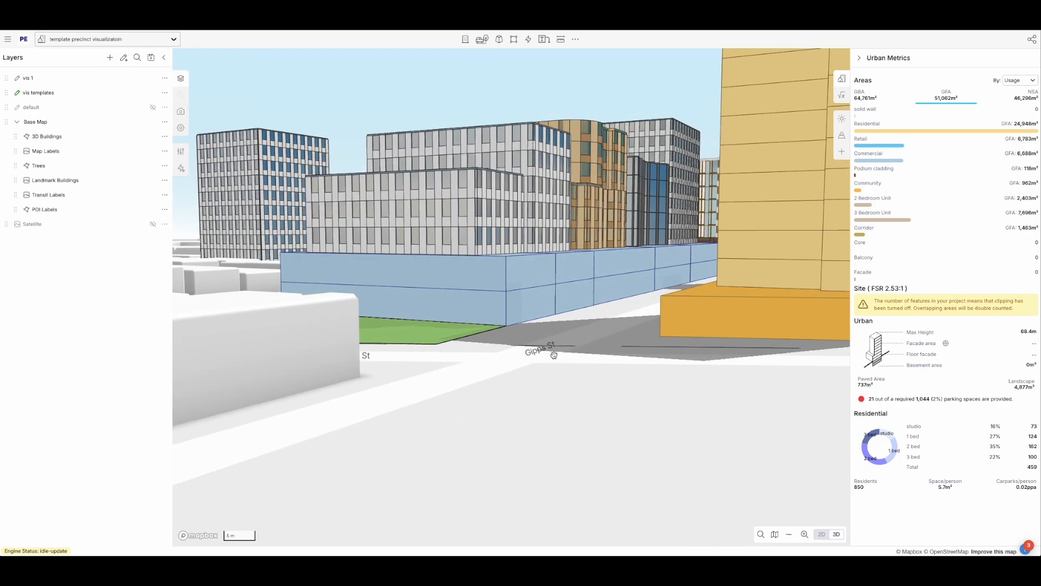
pyautogui.scroll(3, 655, 297)
pyautogui.scroll(-3, 658, 300)
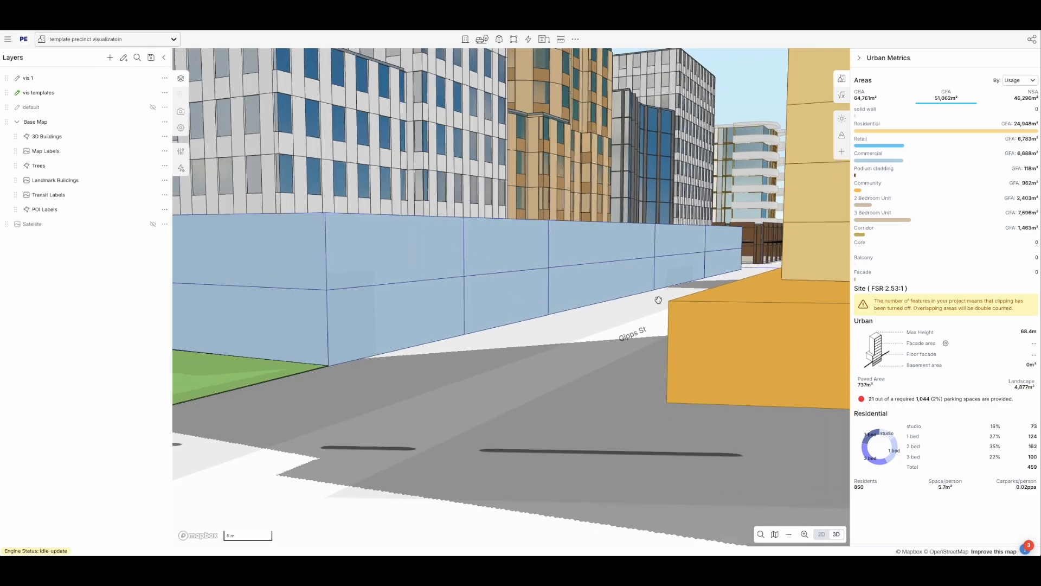
pyautogui.moveTo(635, 301); pyautogui.dragTo(632, 339, button='right')
pyautogui.scroll(-3, 663, 299)
pyautogui.moveTo(662, 300); pyautogui.dragTo(511, 326)
pyautogui.moveTo(714, 305); pyautogui.dragTo(674, 332, button='right')
pyautogui.scroll(-4, 670, 327)
pyautogui.scroll(-3, 669, 325)
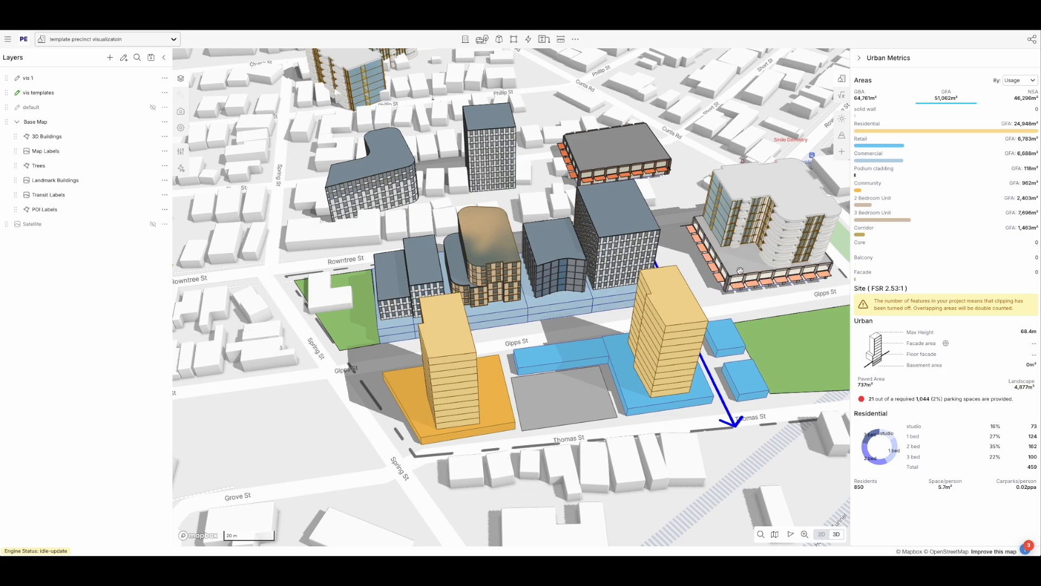
# - Select the five light-blue commercial podiums along Gipps St and apply the template of the existing podium with orange awnings to them
pyautogui.moveTo(740, 269); pyautogui.dragTo(615, 277, button='right')
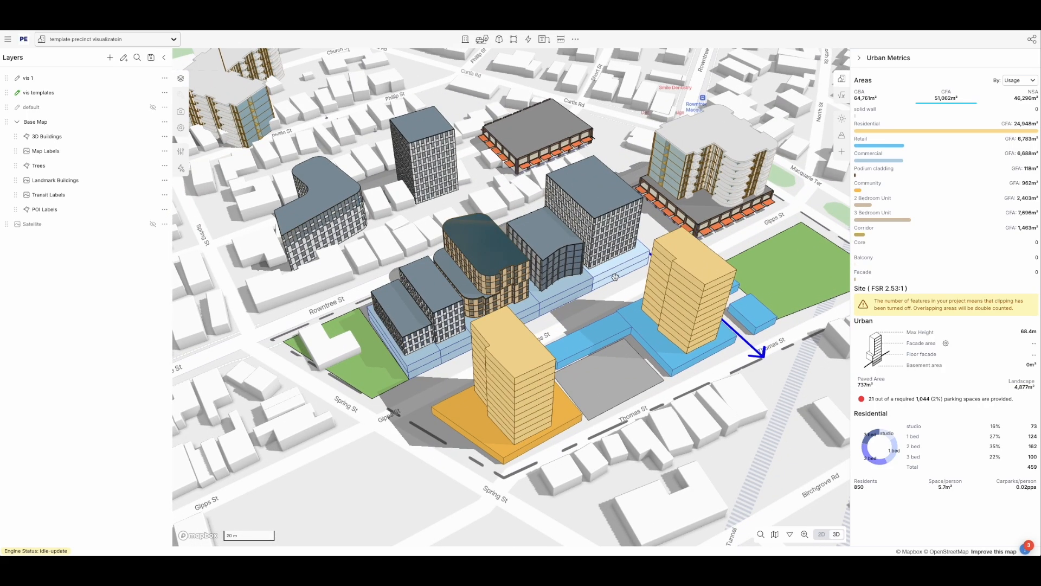
pyautogui.click(615, 278)
pyautogui.keyDown('shift'); pyautogui.click(569, 294); pyautogui.keyUp('shift')
pyautogui.keyDown('shift'); pyautogui.click(523, 312); pyautogui.keyUp('shift')
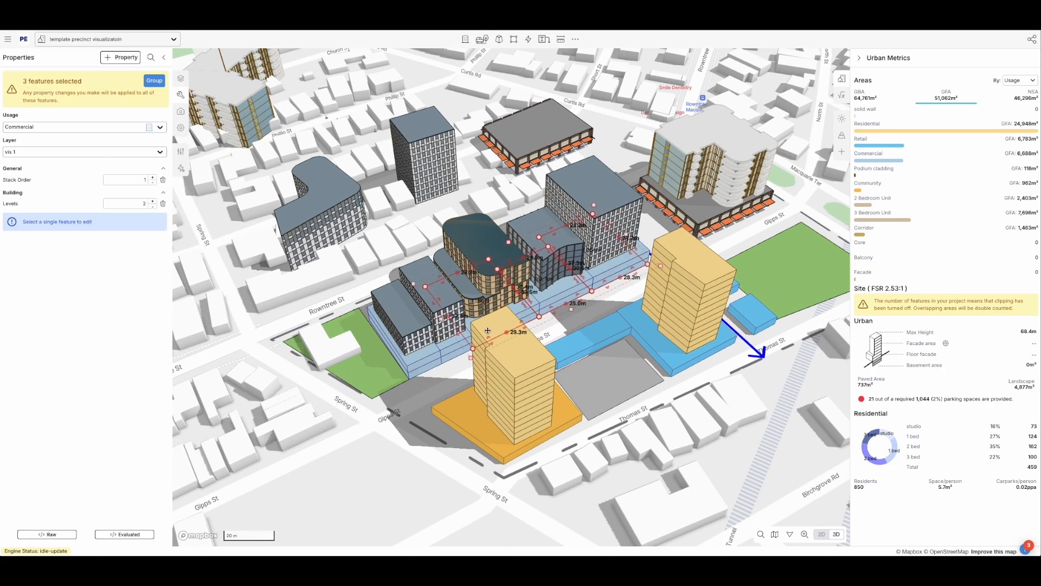
pyautogui.keyDown('shift'); pyautogui.click(426, 364); pyautogui.keyUp('shift')
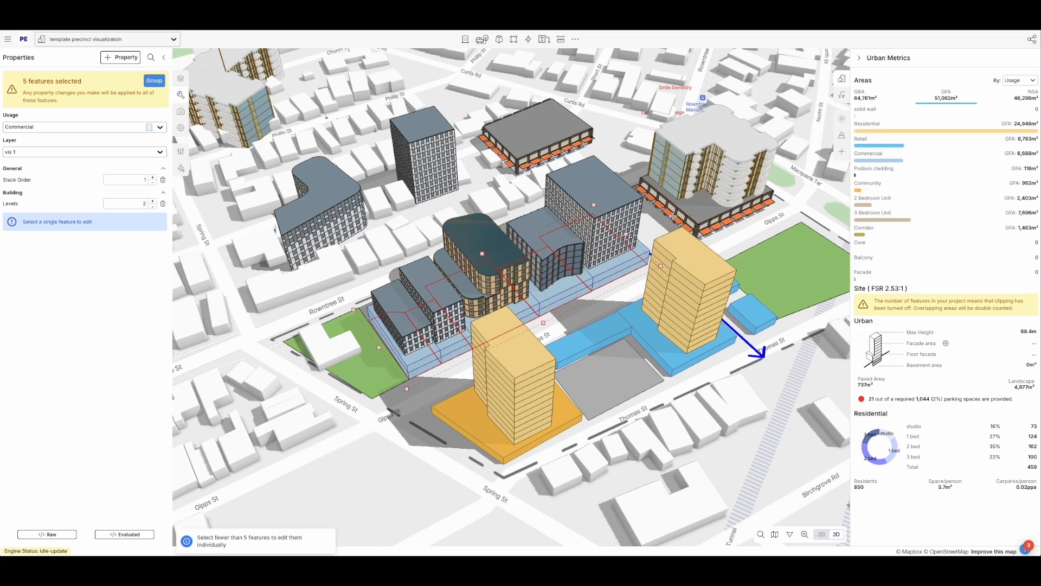
pyautogui.keyDown('alt'); pyautogui.click(693, 219); pyautogui.keyUp('alt')
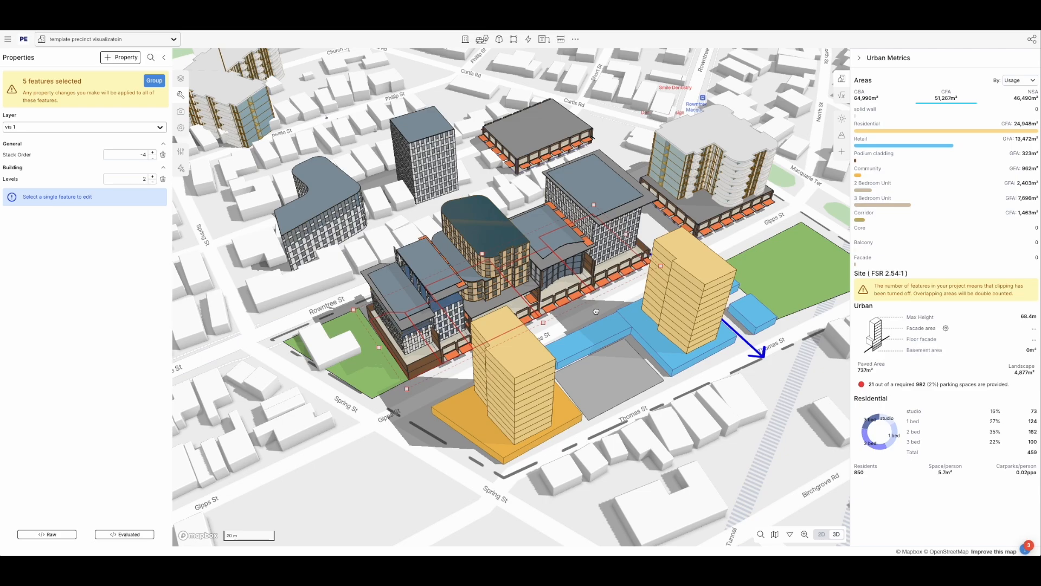
# - Unselect a side edge in the Podium cladding Edge Selector for the podium beneath the tall white-gridded tower
pyautogui.click(106, 169)
pyautogui.click(70, 63)
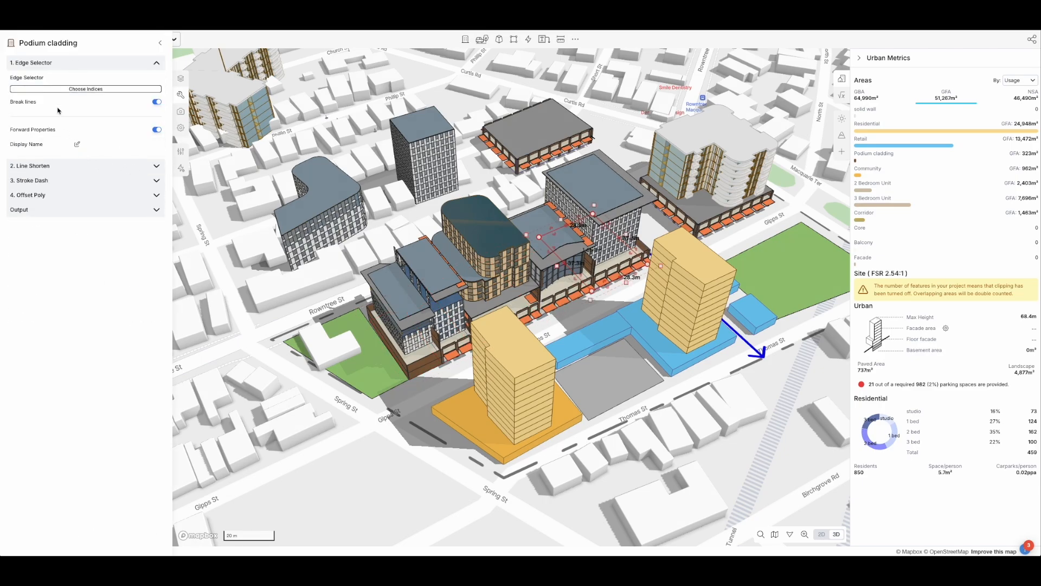
pyautogui.click(68, 88)
pyautogui.click(102, 139)
# - Limit the Podium cladding on the glazed middle block's podium to its rear edge by unselecting the adjoining side edge
pyautogui.click(577, 301)
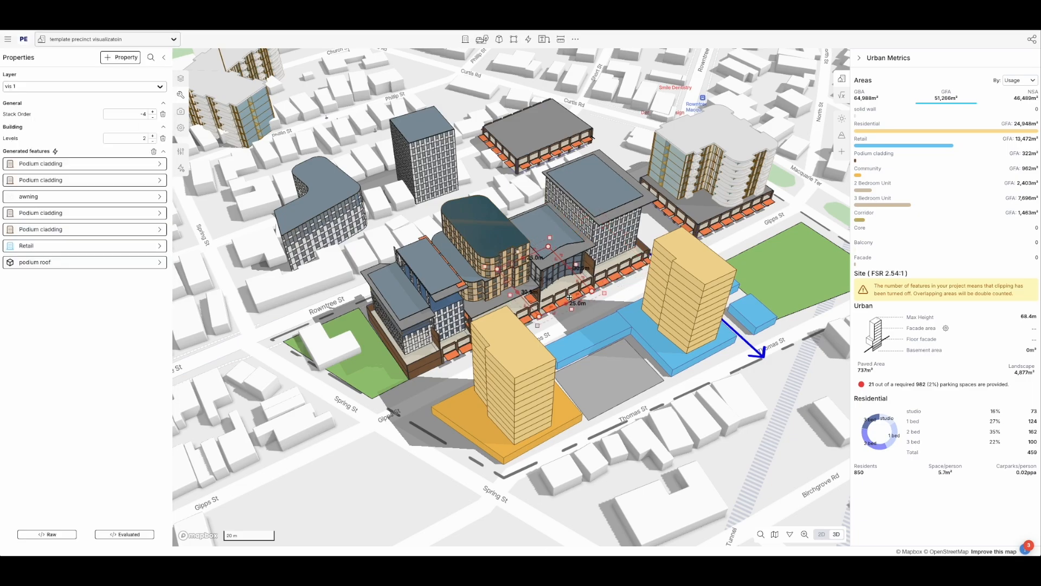
pyautogui.click(119, 162)
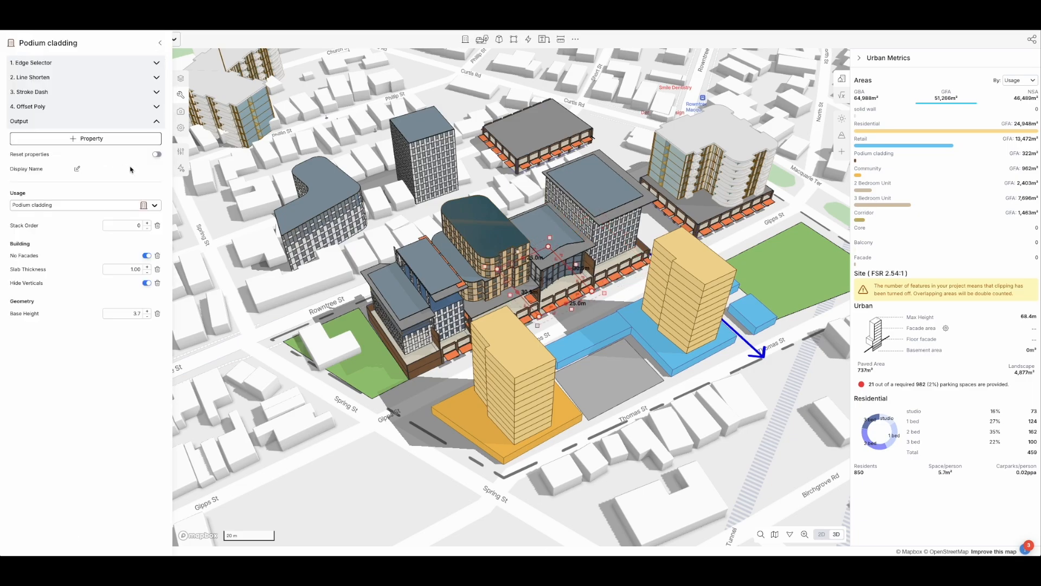
pyautogui.click(46, 63)
pyautogui.click(75, 89)
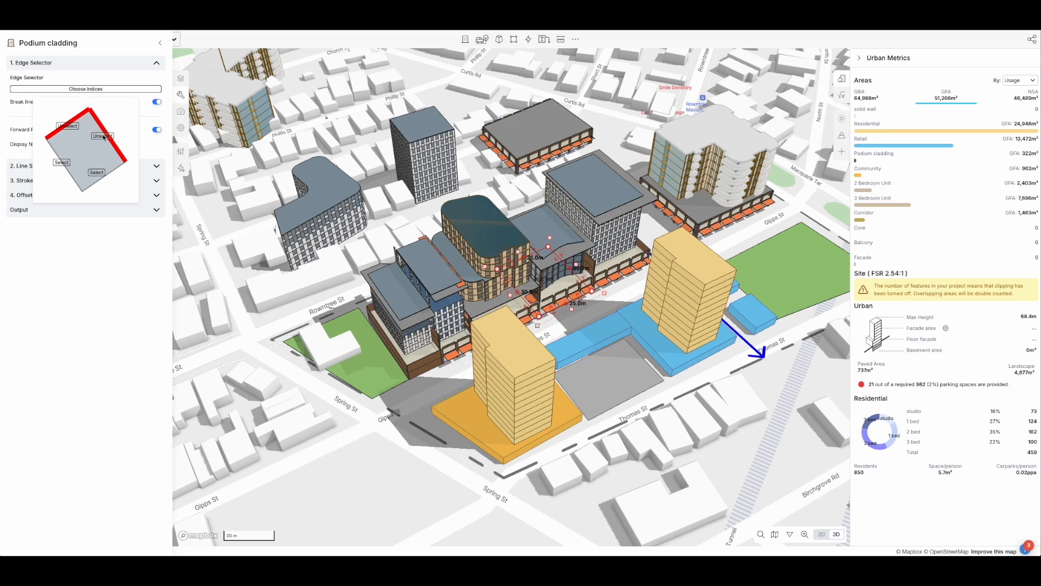
# - Unselect the side edge in the tan tower podium's Podium cladding Edge Selector, keeping only the rear edge
pyautogui.click(527, 318)
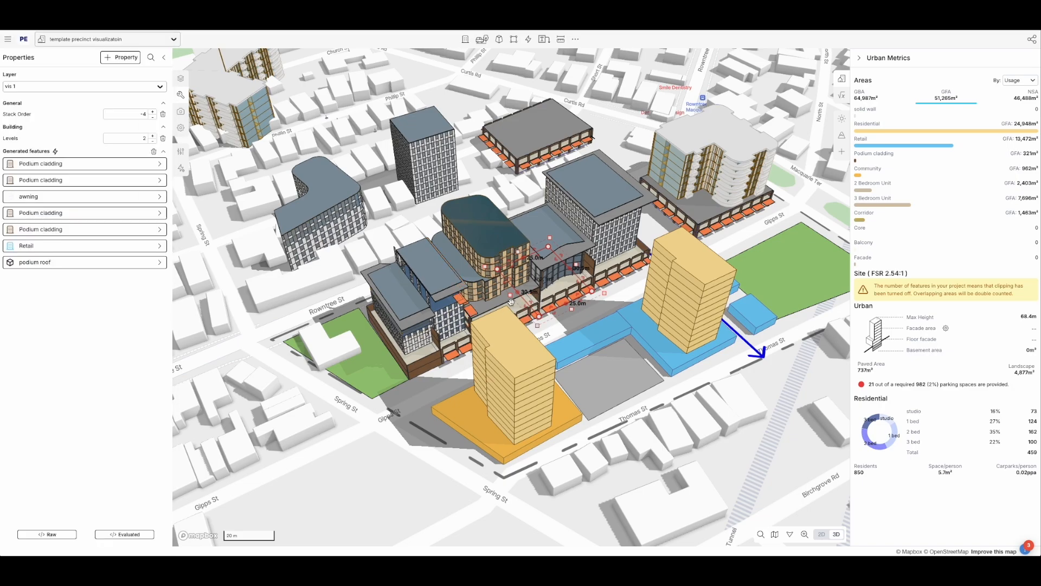
pyautogui.click(111, 165)
pyautogui.click(50, 64)
pyautogui.click(59, 89)
pyautogui.click(101, 138)
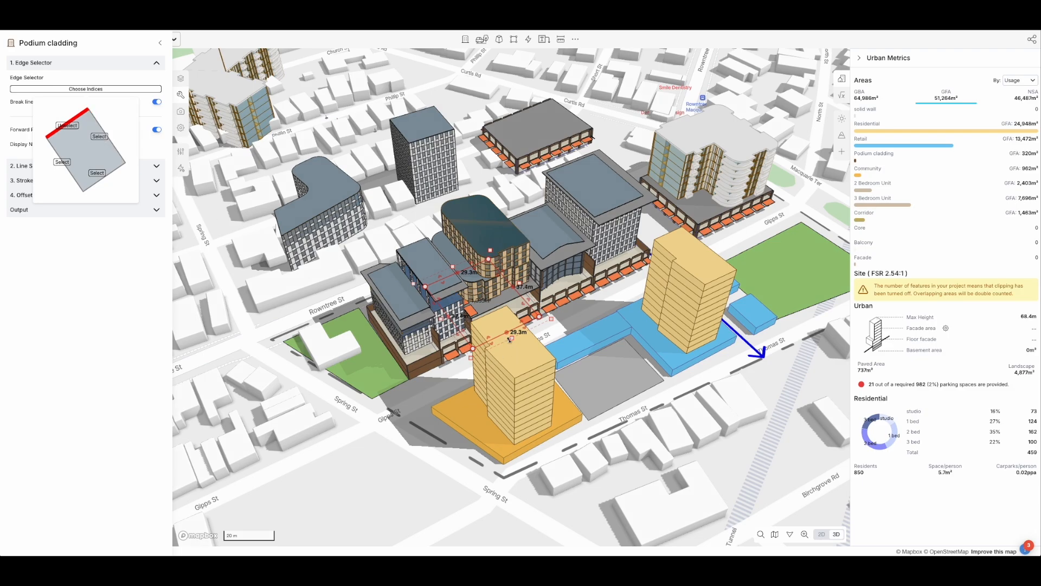
# - Limit the Podium cladding on the podium second from Spring St to its Rowntree St edge
pyautogui.click(450, 349)
pyautogui.click(449, 347)
pyautogui.click(70, 163)
pyautogui.click(49, 63)
pyautogui.click(84, 89)
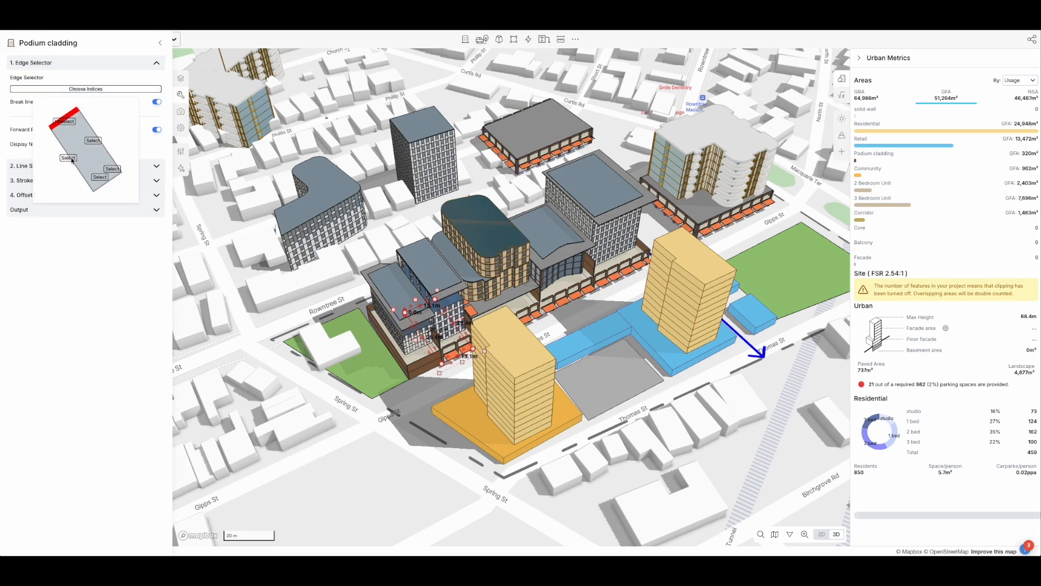
# - Switch the end podium's Podium cladding from the Spring St side and corner edges to the Rowntree St edge and adjoining side edge
pyautogui.click(414, 358)
pyautogui.click(57, 163)
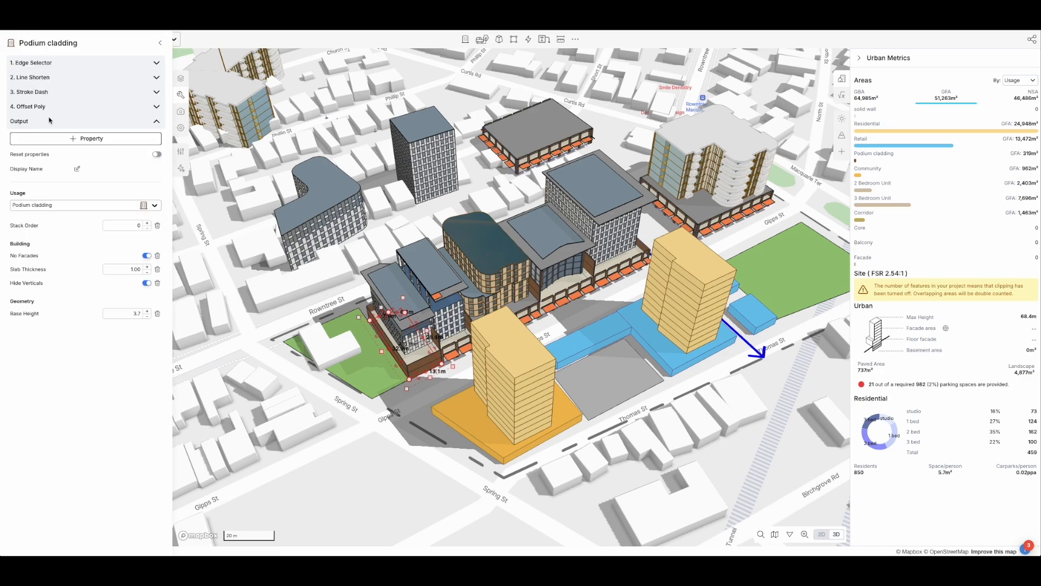
pyautogui.click(48, 62)
pyautogui.click(85, 89)
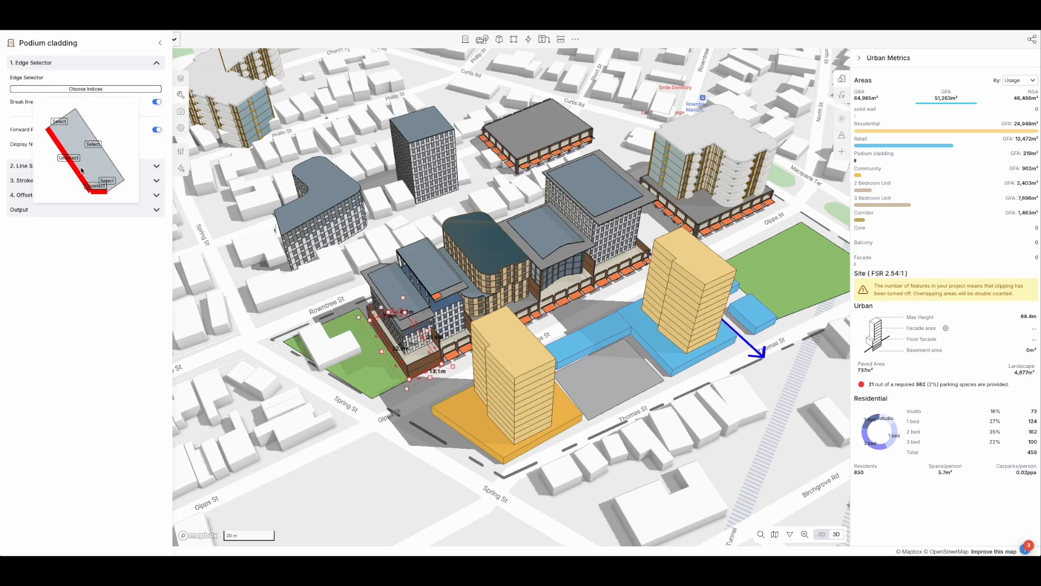
pyautogui.click(100, 193)
pyautogui.click(68, 159)
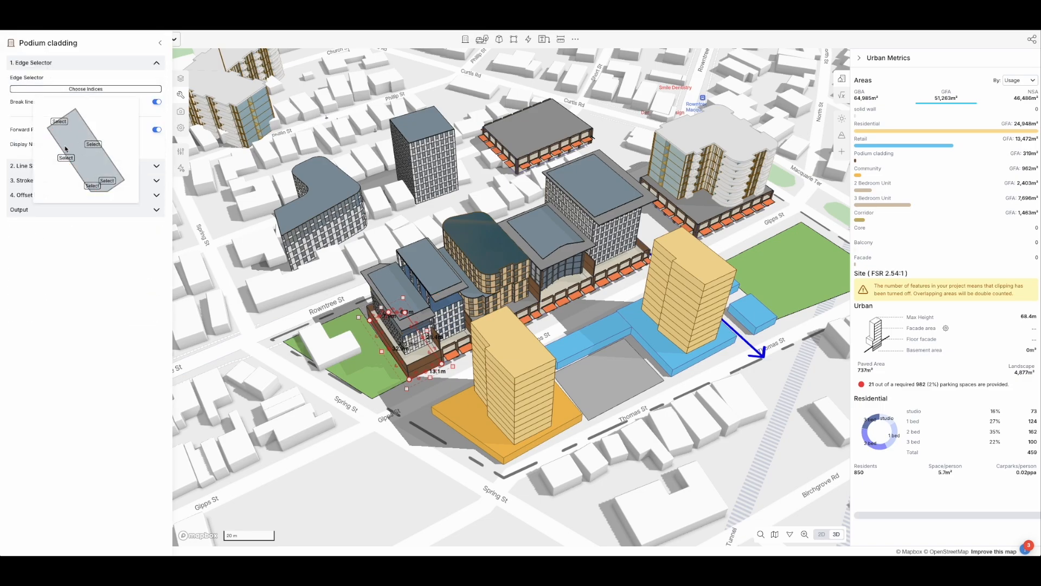
pyautogui.click(58, 122)
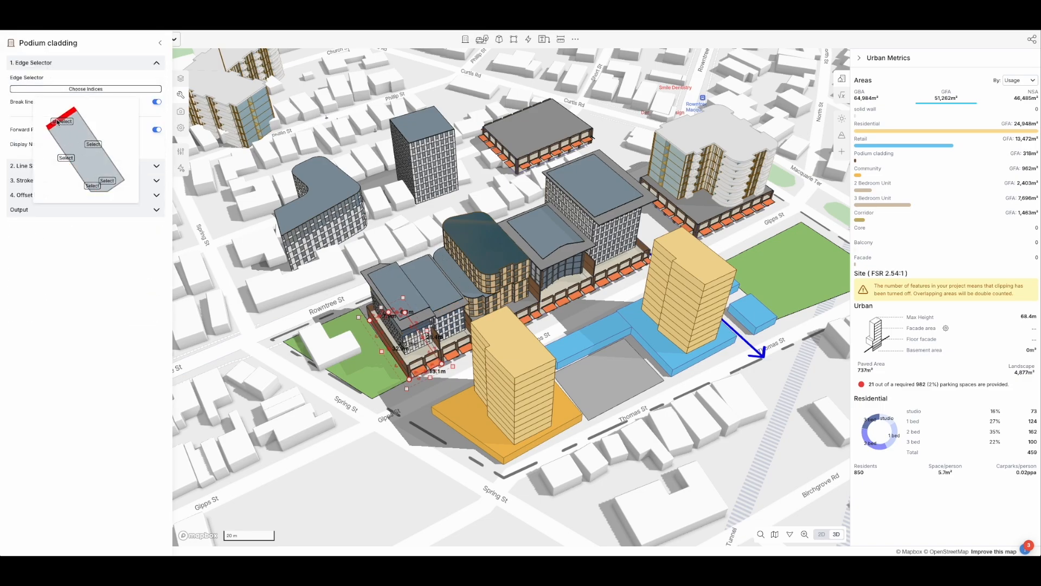
pyautogui.click(94, 145)
pyautogui.press('Escape')
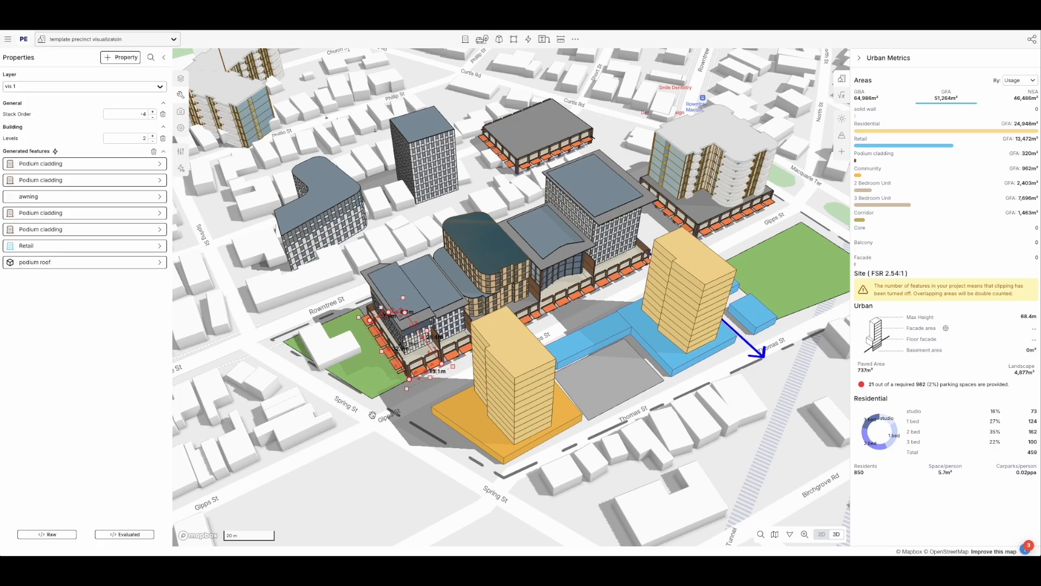
# - Set the stack order of the 3-level white block on the Spring St end podium to -3
pyautogui.moveTo(391, 412); pyautogui.dragTo(471, 379)
pyautogui.scroll(3, 434, 336)
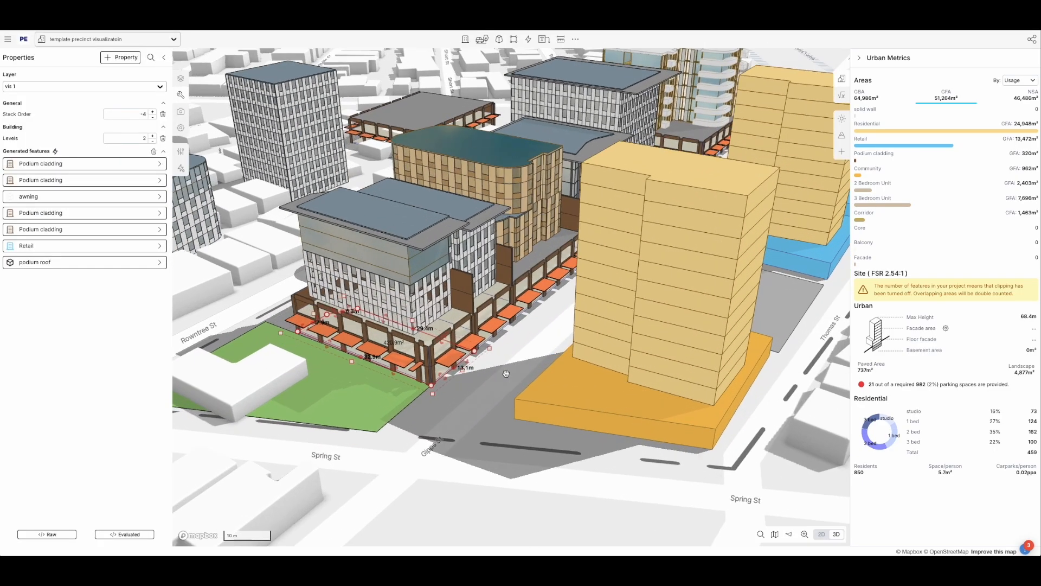
pyautogui.press('Escape')
pyautogui.click(398, 286)
pyautogui.moveTo(398, 285); pyautogui.dragTo(474, 255)
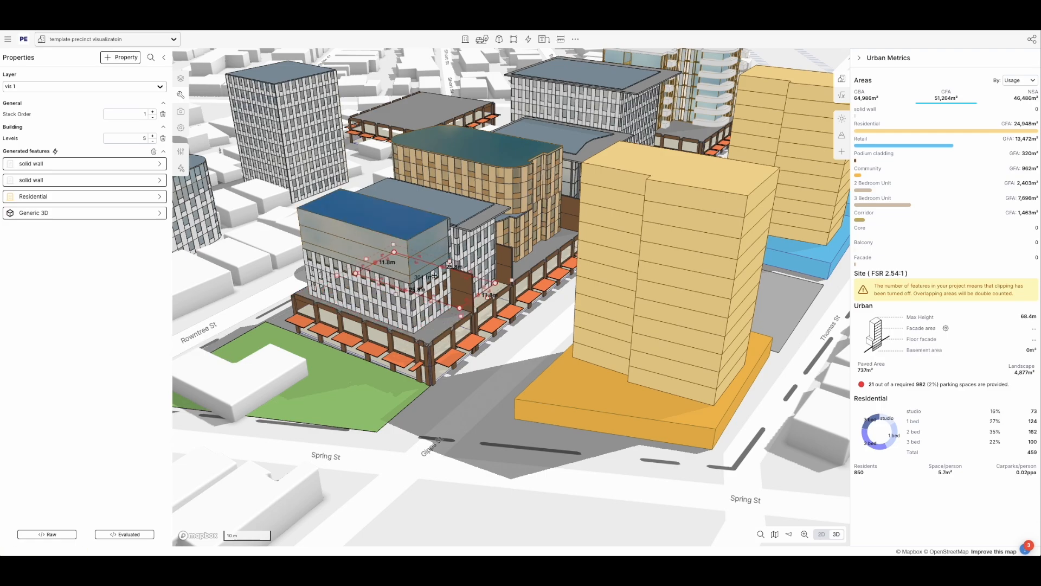
pyautogui.click(420, 301)
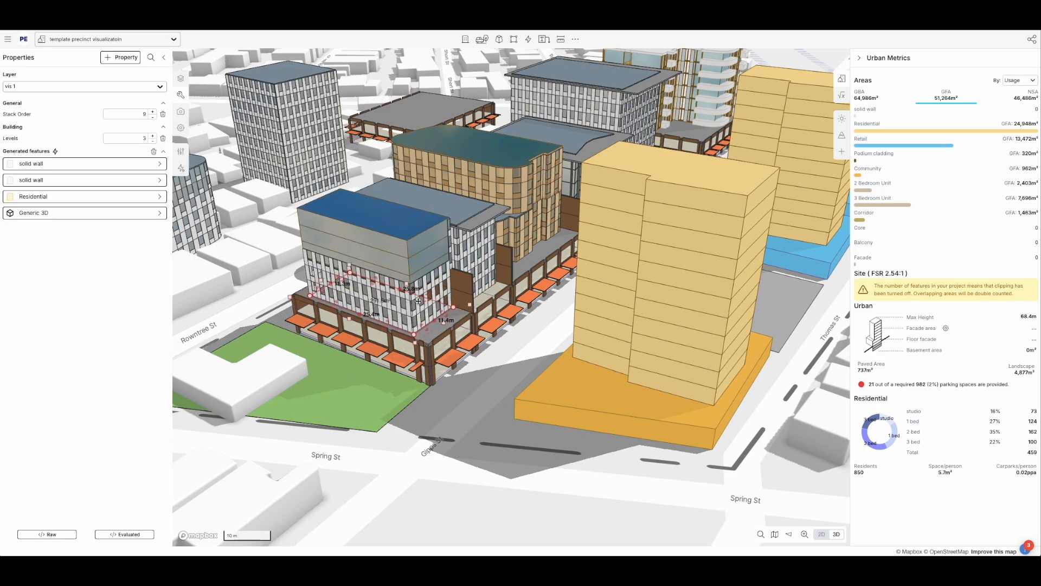
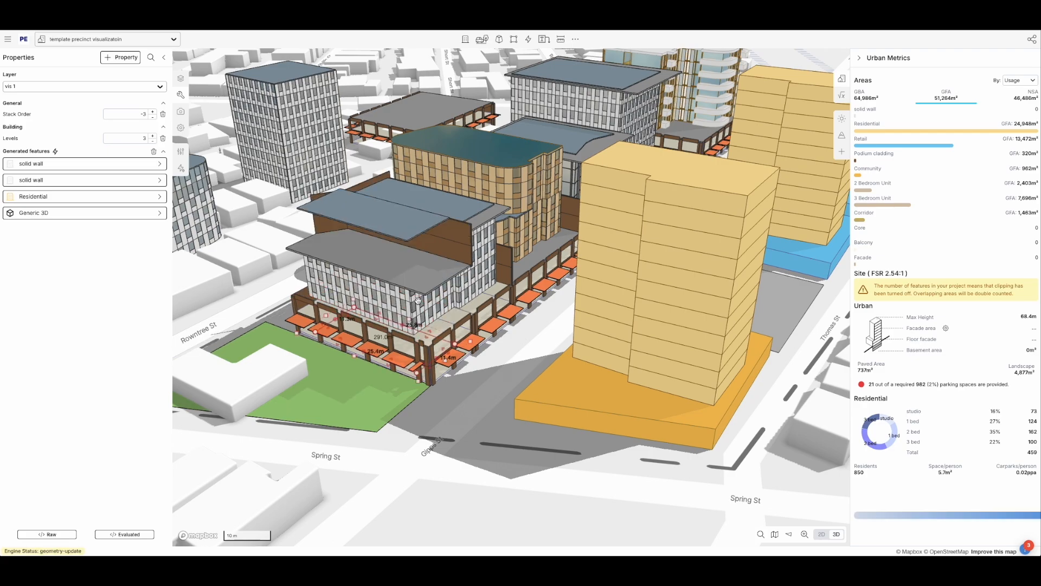
# - Check the end podium's podium roof settings, and undo the stack order changes on the white block above it
pyautogui.click(496, 346)
pyautogui.click(442, 352)
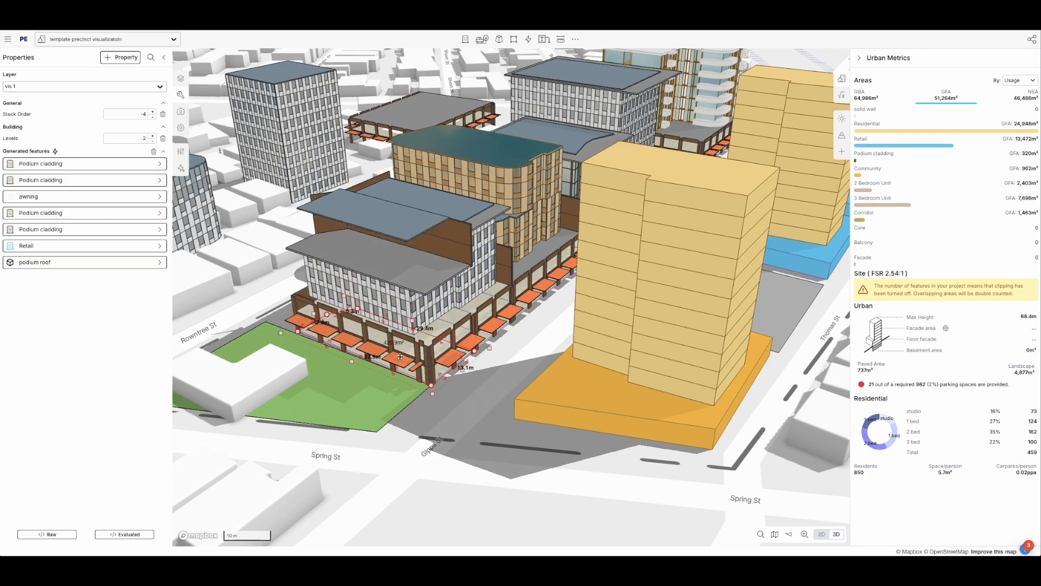
pyautogui.click(62, 266)
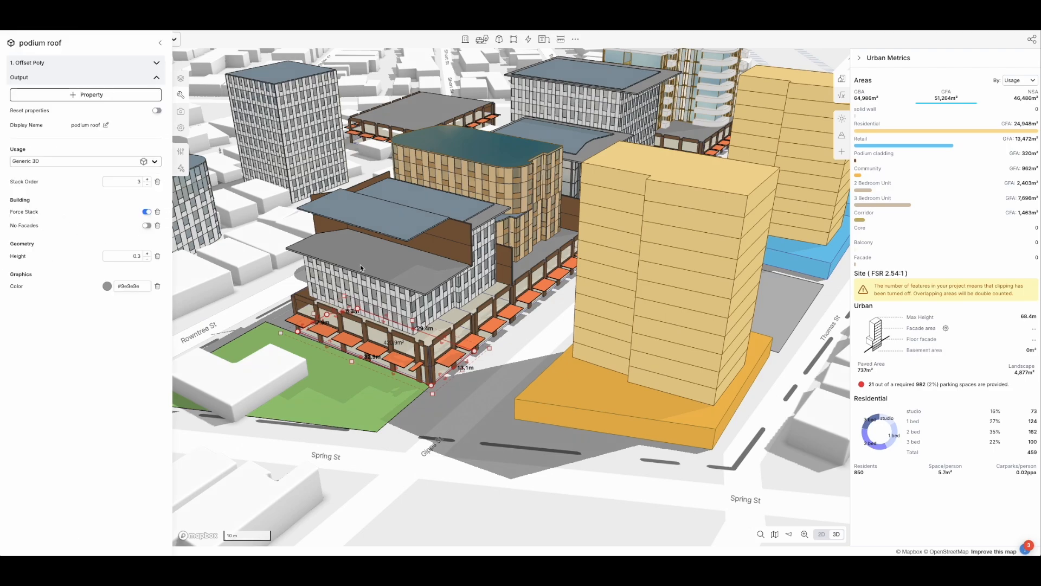
pyautogui.click(390, 350)
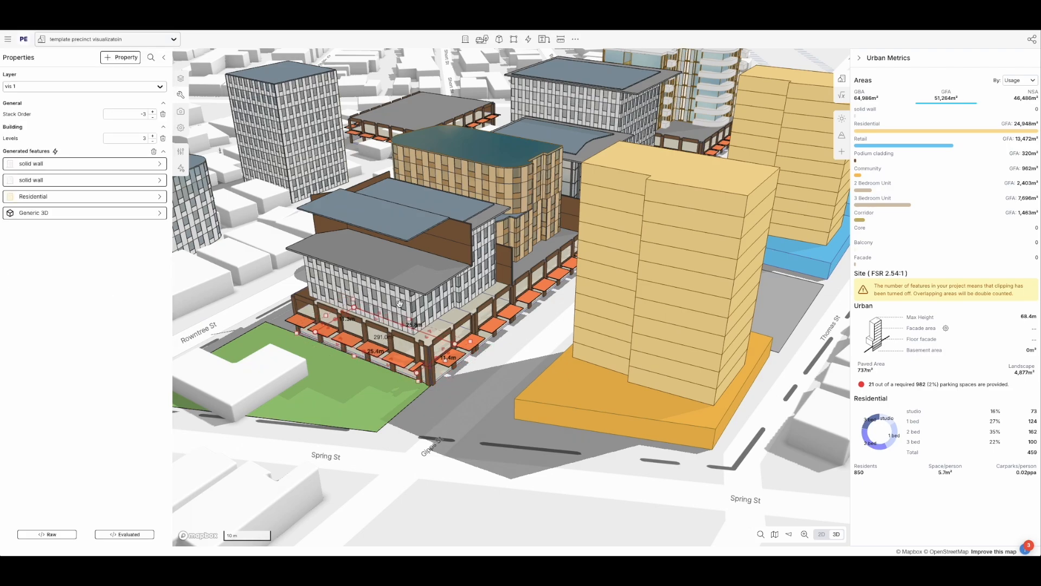
pyautogui.hotkey('ctrl', 'z')
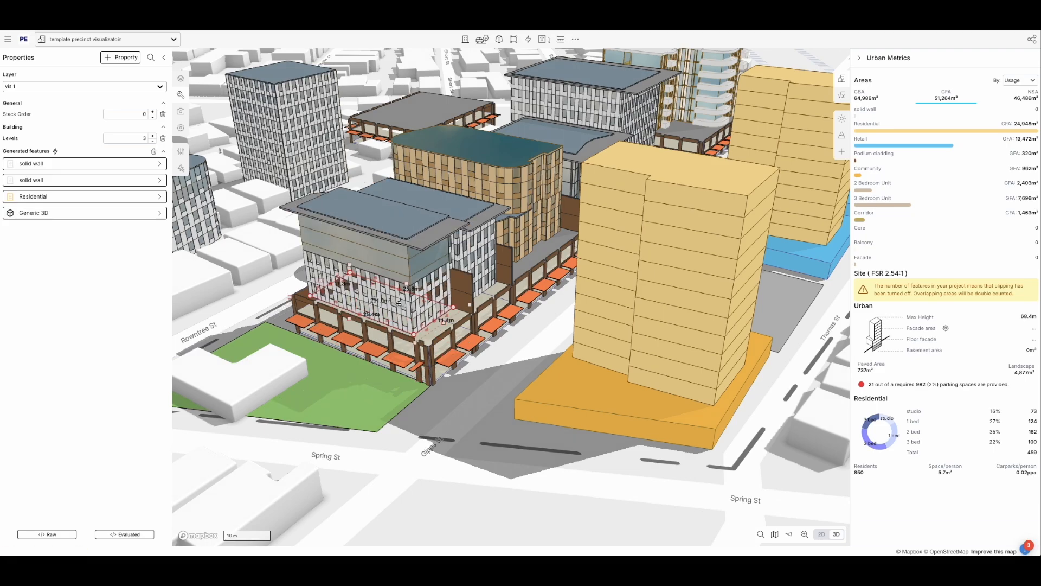
# - Set the stack order to 11 for both solid wall features of the 3-level white block on the end podium
pyautogui.click(97, 166)
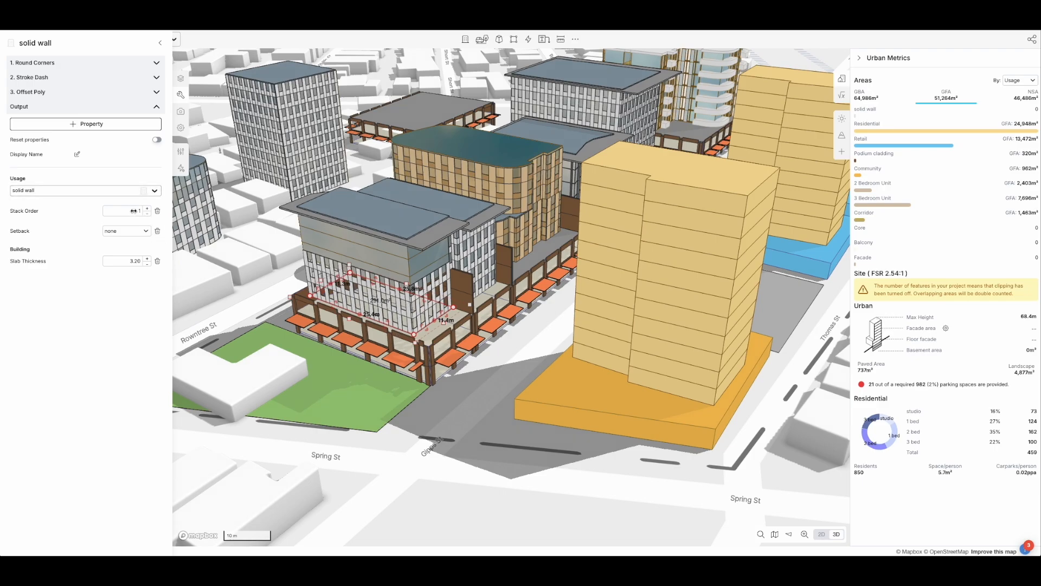
pyautogui.write('1')
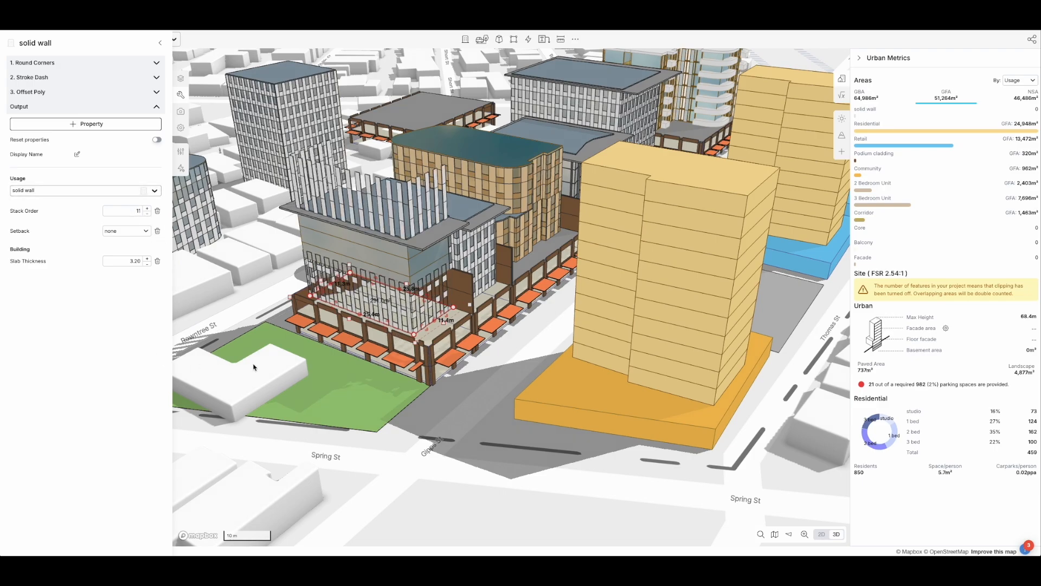
pyautogui.click(160, 43)
pyautogui.click(94, 181)
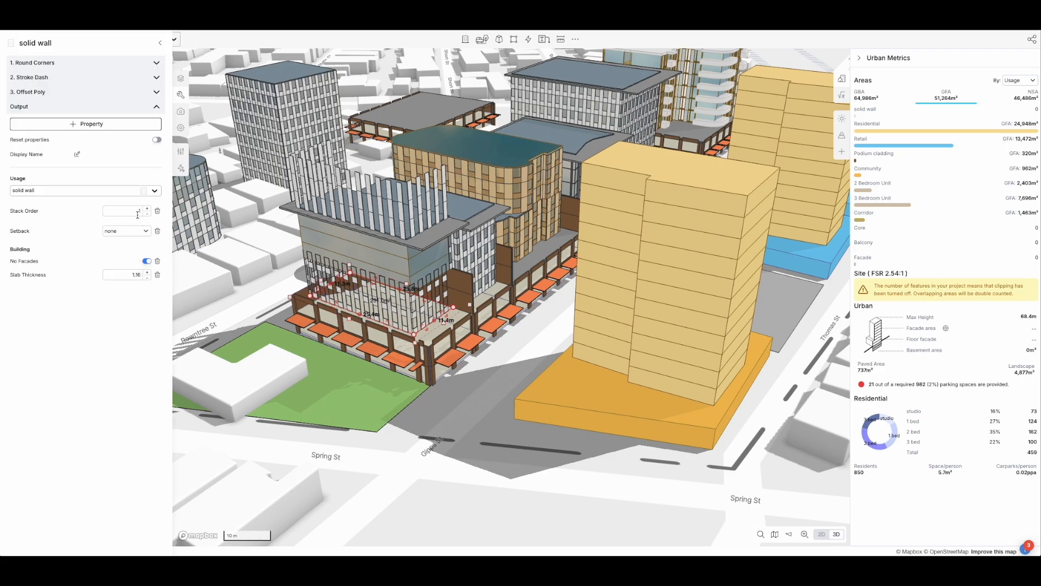
pyautogui.write('1')
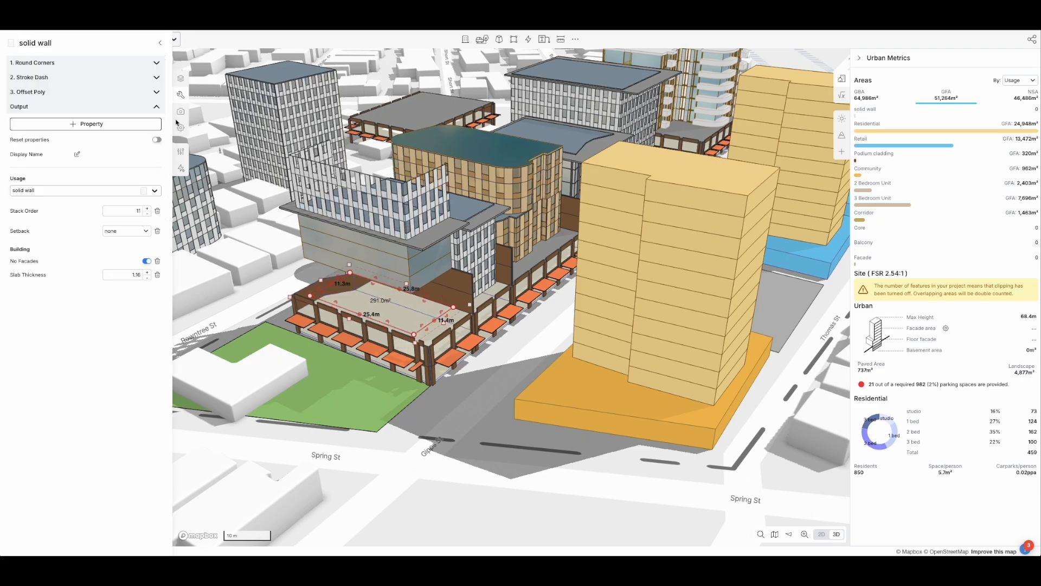
pyautogui.click(160, 43)
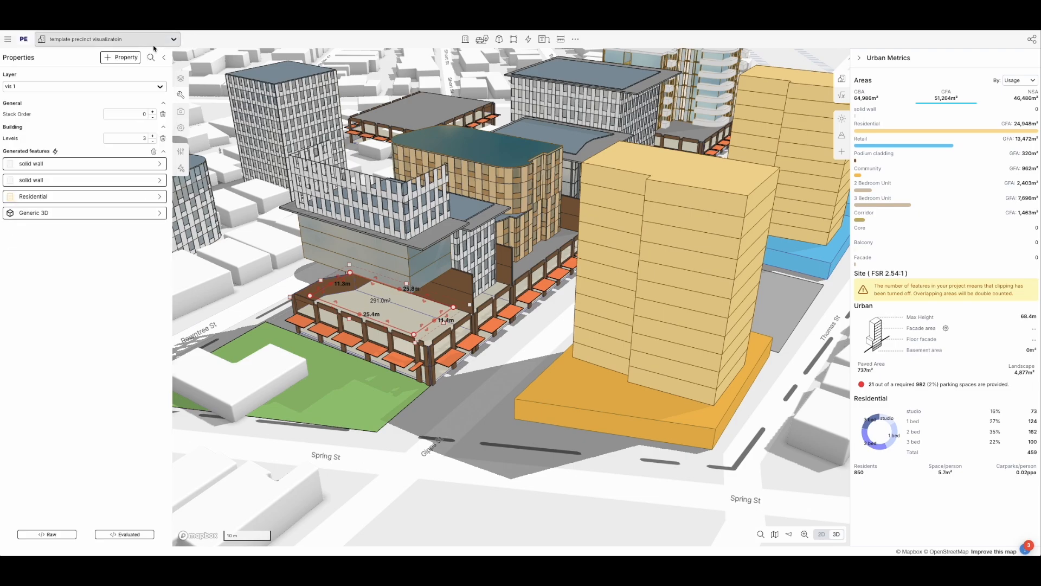
# - Set the stack order to 5 for the Residential feature of the 3-level white block on the end podium
pyautogui.click(93, 200)
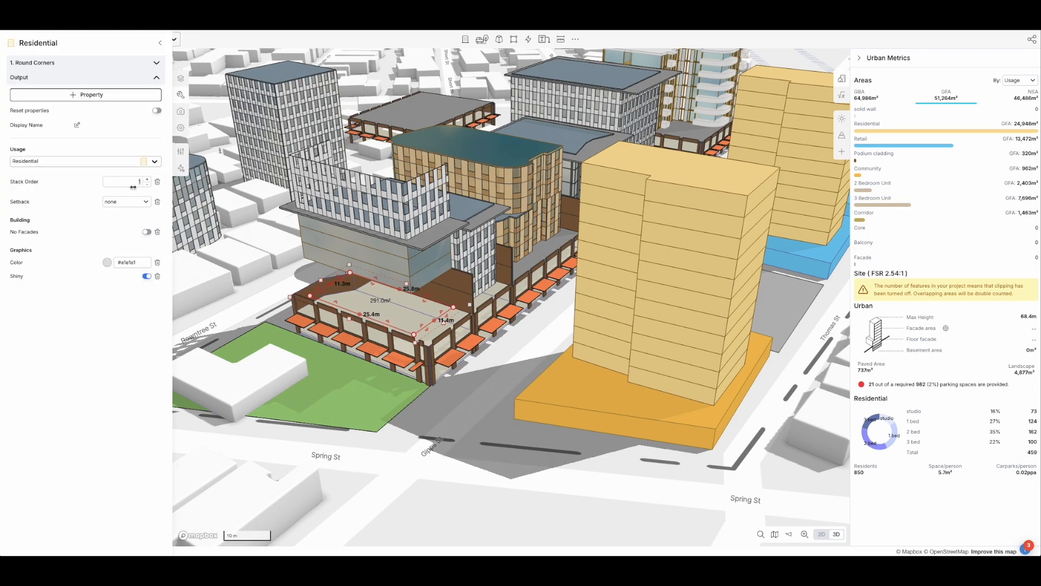
pyautogui.write('5')
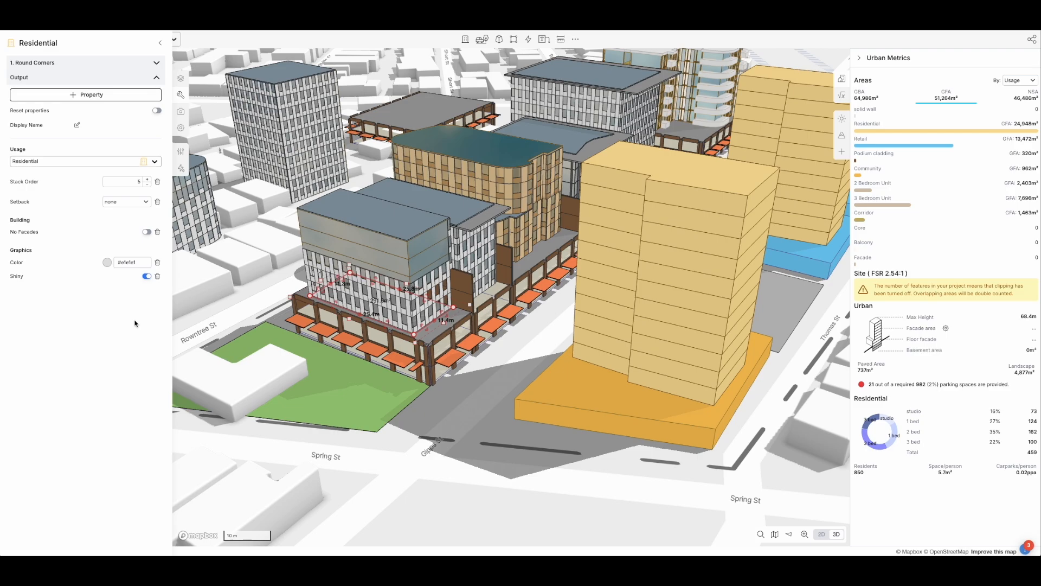
pyautogui.click(408, 437)
pyautogui.click(459, 421)
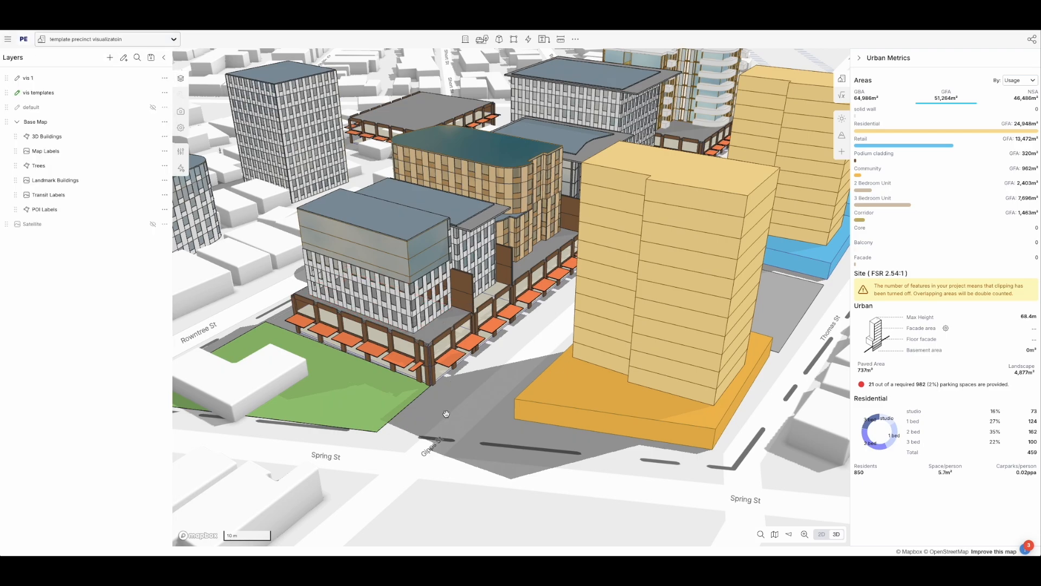
# - Set the stack order to 15 for the Generic 3D feature of the 3-level white block on the end podium
pyautogui.moveTo(442, 413); pyautogui.dragTo(422, 439, button='right')
pyautogui.scroll(3, 387, 371)
pyautogui.scroll(4, 386, 371)
pyautogui.moveTo(378, 376); pyautogui.dragTo(394, 299, button='right')
pyautogui.click(394, 297)
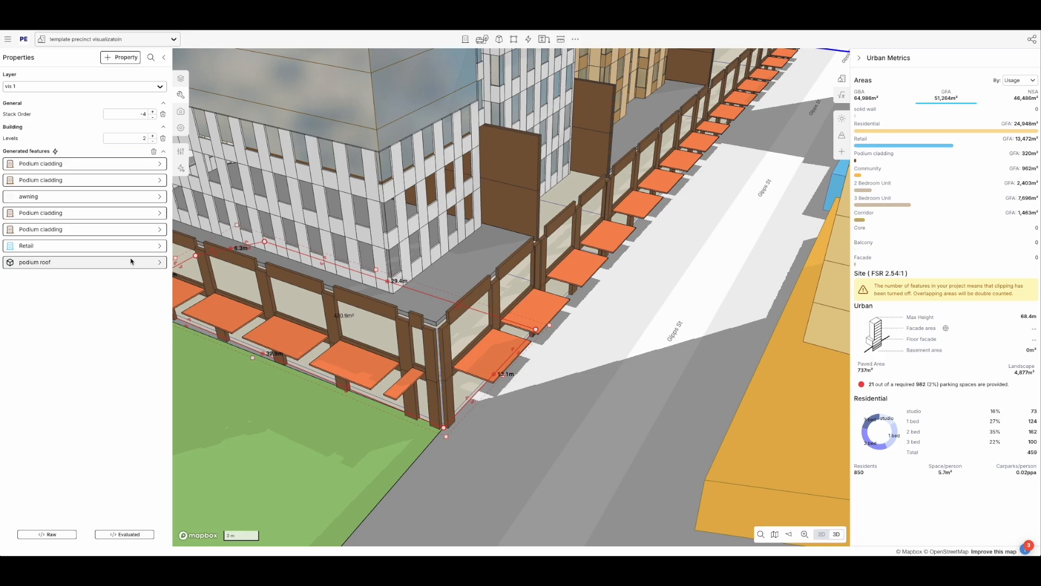
pyautogui.click(373, 208)
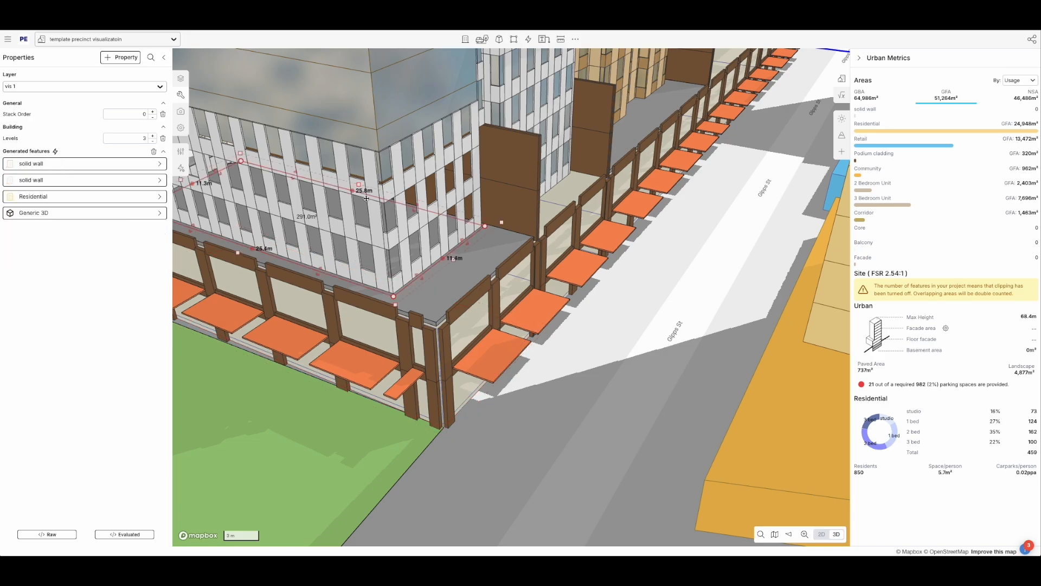
pyautogui.click(96, 216)
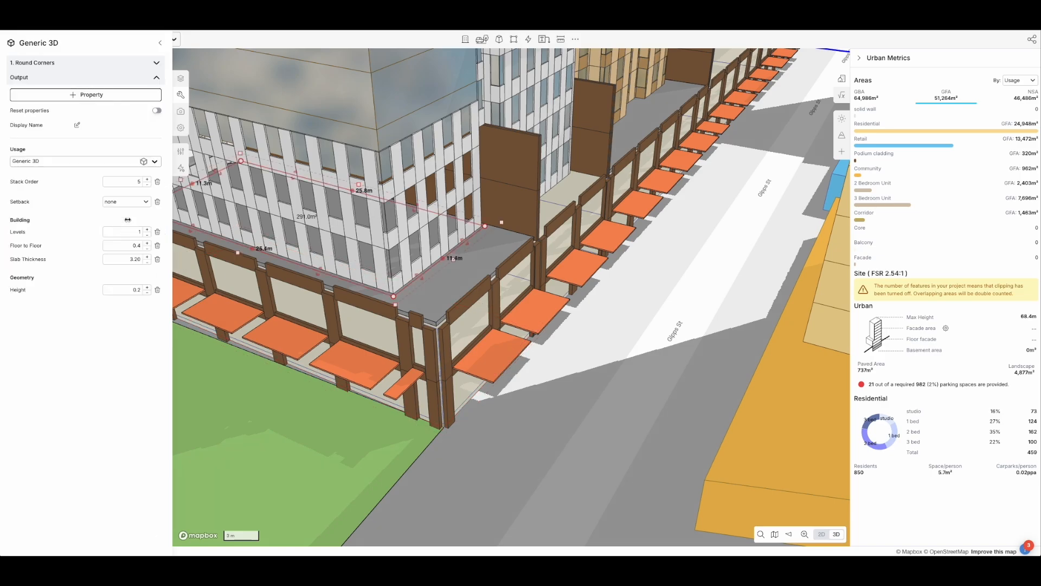
pyautogui.write('15')
pyautogui.click(366, 435)
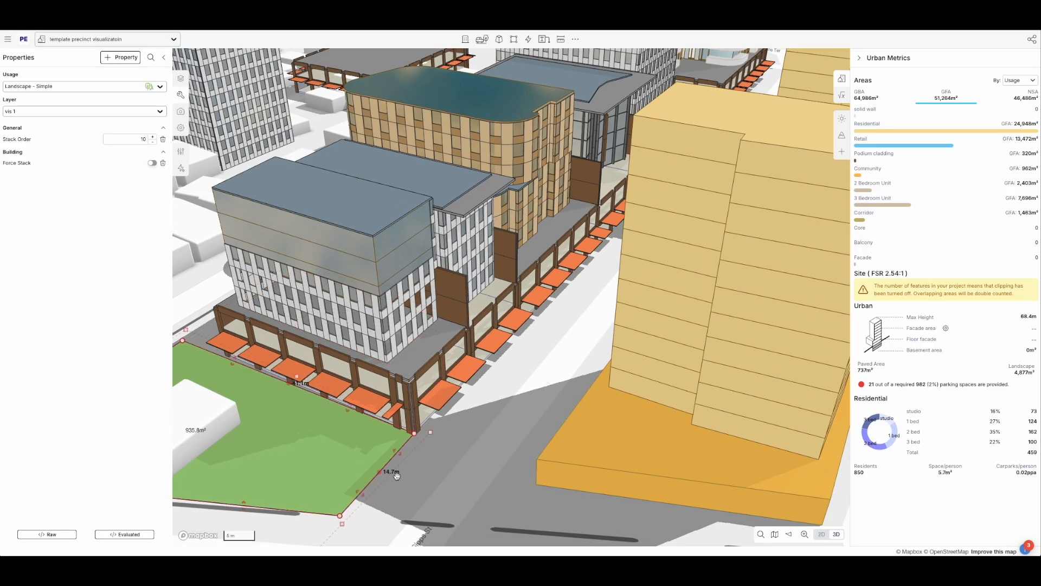
# - Move the 3-level white block off the end podium toward Spring St
pyautogui.click(379, 291)
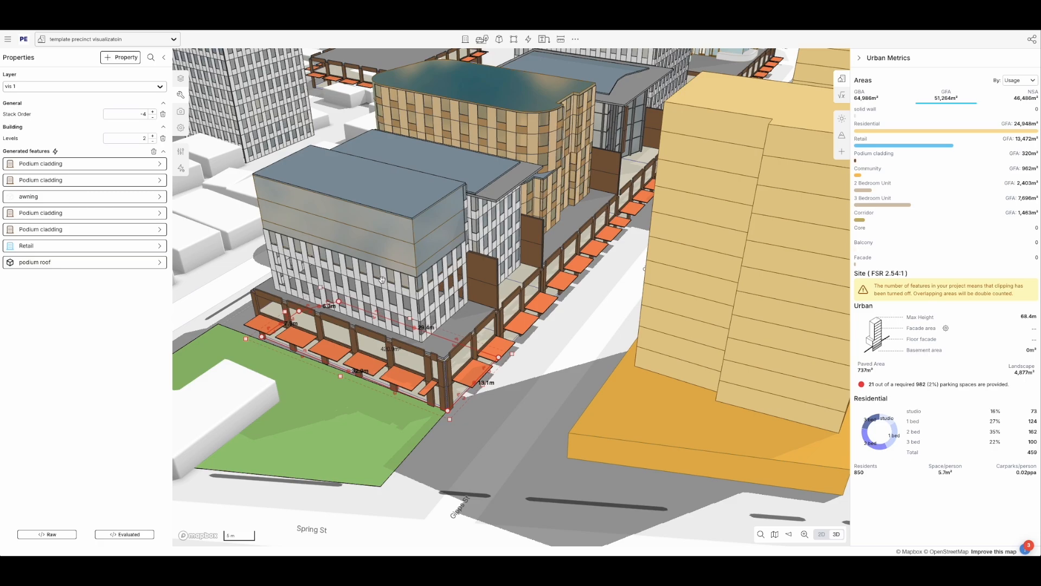
pyautogui.click(392, 282)
pyautogui.moveTo(380, 313); pyautogui.dragTo(399, 468)
pyautogui.moveTo(440, 386); pyautogui.dragTo(405, 411, button='right')
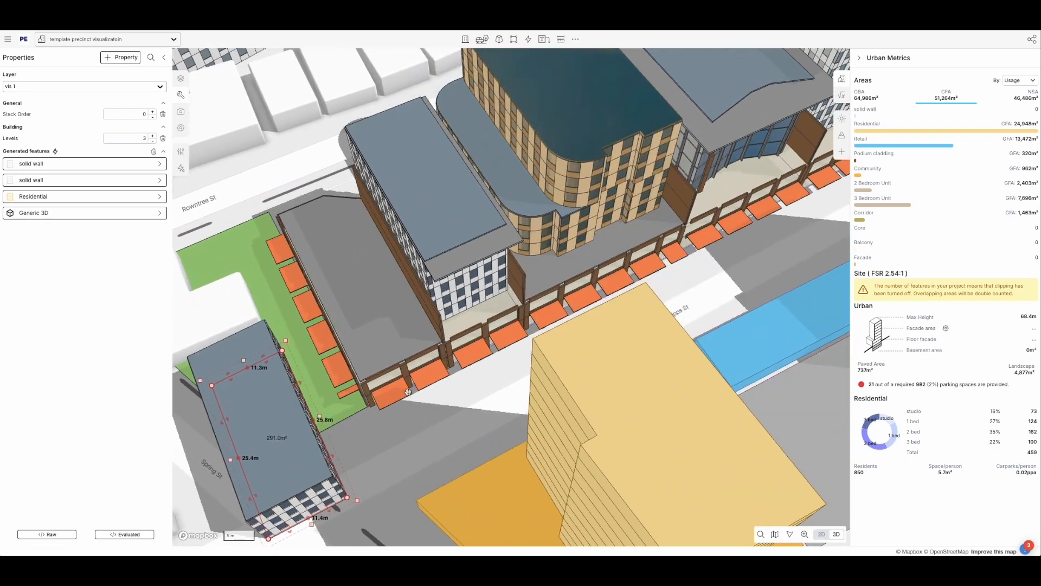
# - Pull back the side edge of the podium under the 5-level white block where it meets the end podium
pyautogui.click(413, 317)
pyautogui.moveTo(426, 330); pyautogui.dragTo(431, 333)
pyautogui.click(431, 335)
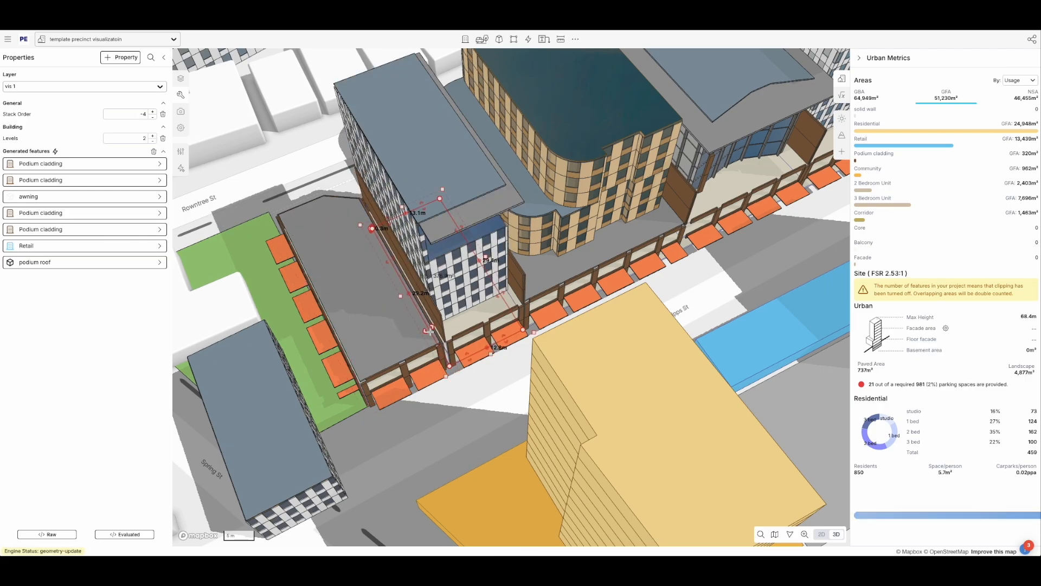
# - Move the 3-level white block back onto the end podium, within its roof outline
pyautogui.click(244, 455)
pyautogui.moveTo(314, 360); pyautogui.dragTo(359, 324)
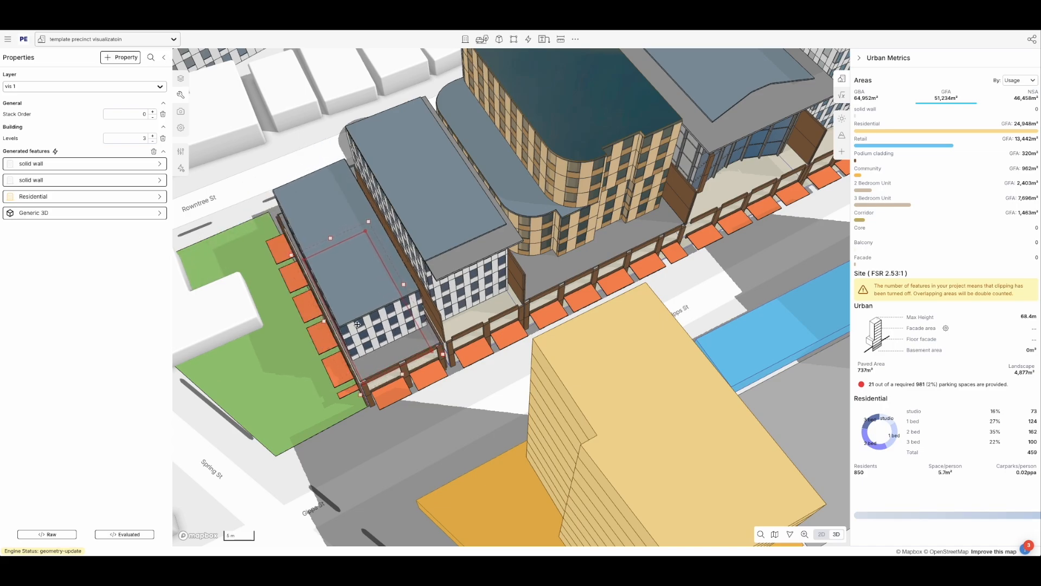
pyautogui.click(426, 460)
# - Move the rear corner of the 5-level white block's podium inward, away from the end podium, making its rear edge about 12.8 m long
pyautogui.moveTo(425, 461); pyautogui.dragTo(389, 417, button='right')
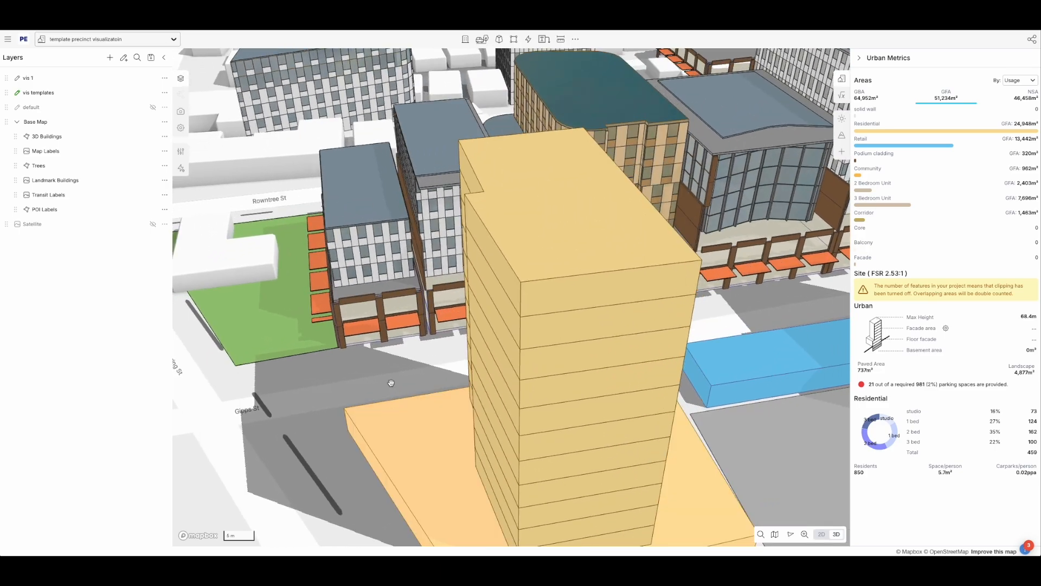
pyautogui.scroll(5, 441, 287)
pyautogui.click(441, 286)
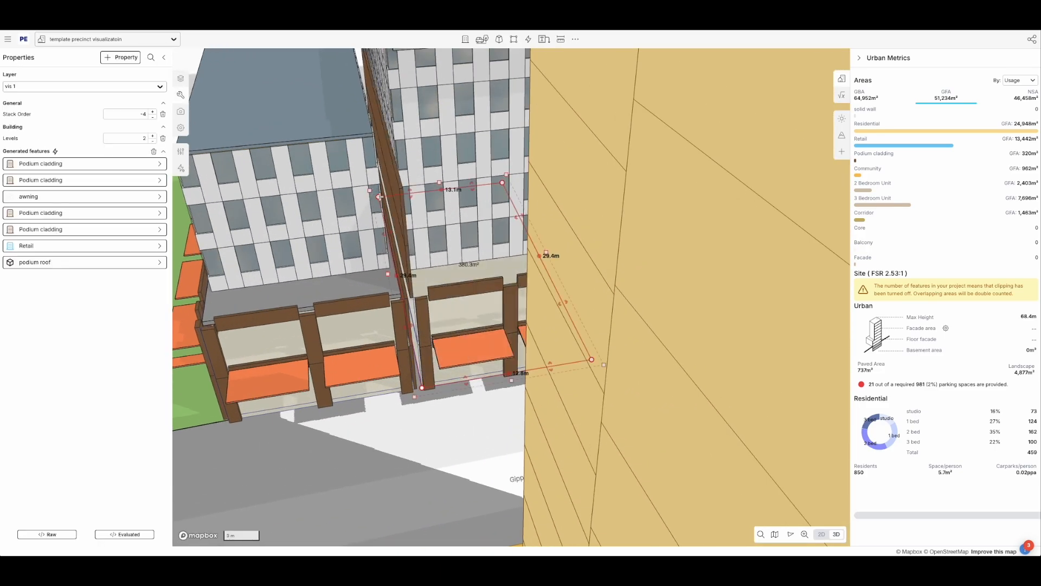
pyautogui.moveTo(379, 197); pyautogui.dragTo(382, 196)
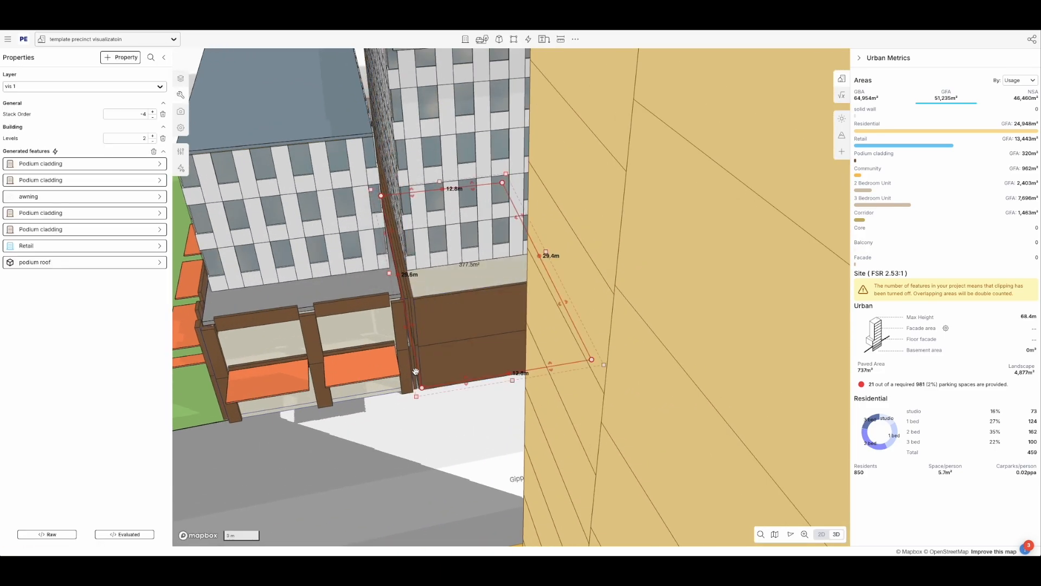
pyautogui.scroll(-5, 415, 371)
pyautogui.moveTo(484, 398); pyautogui.dragTo(508, 367, button='right')
pyautogui.moveTo(430, 384); pyautogui.dragTo(446, 403, button='right')
pyautogui.click(507, 384)
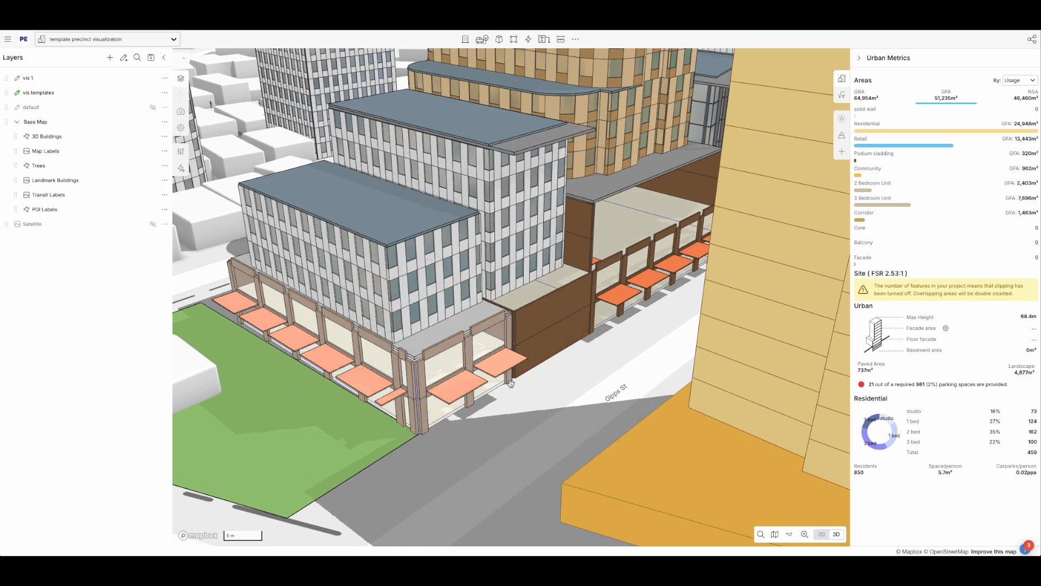
# - Nudge the 5-level white block slightly so that it sits fully within its podium outline
pyautogui.moveTo(588, 364); pyautogui.dragTo(574, 381)
pyautogui.click(504, 290)
pyautogui.click(576, 395)
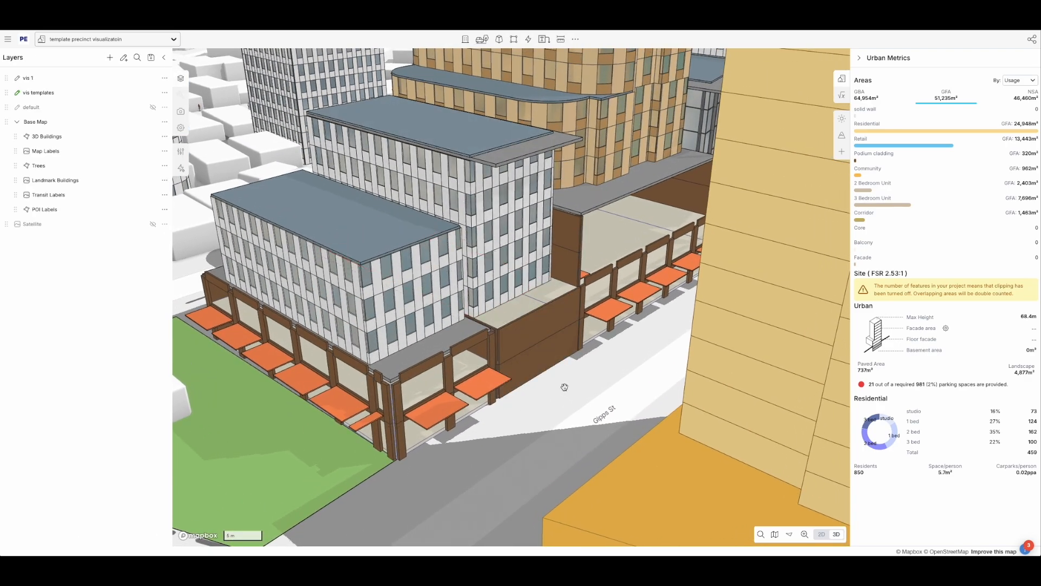
pyautogui.click(392, 301)
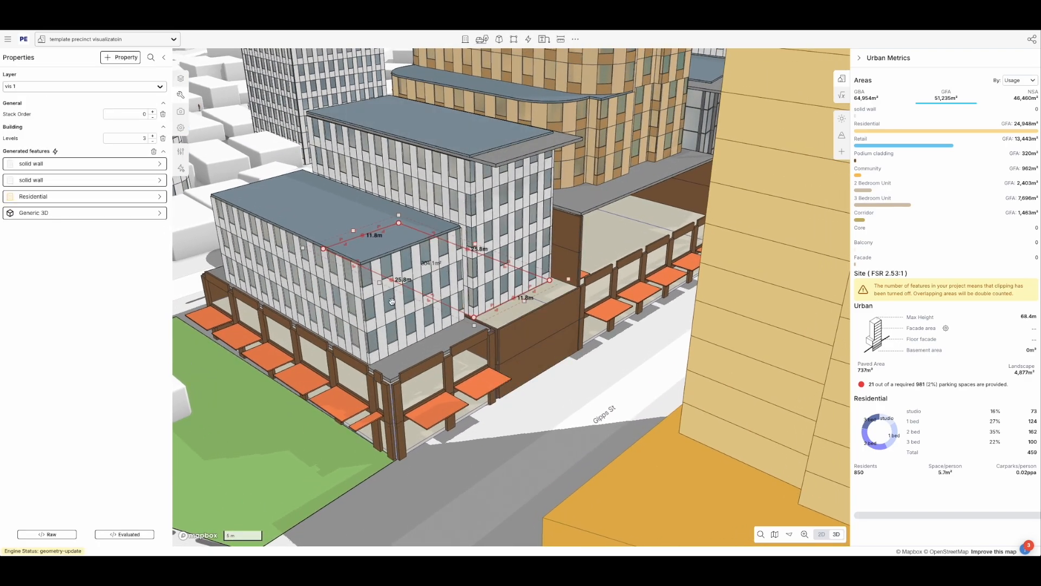
pyautogui.click(564, 392)
pyautogui.click(485, 264)
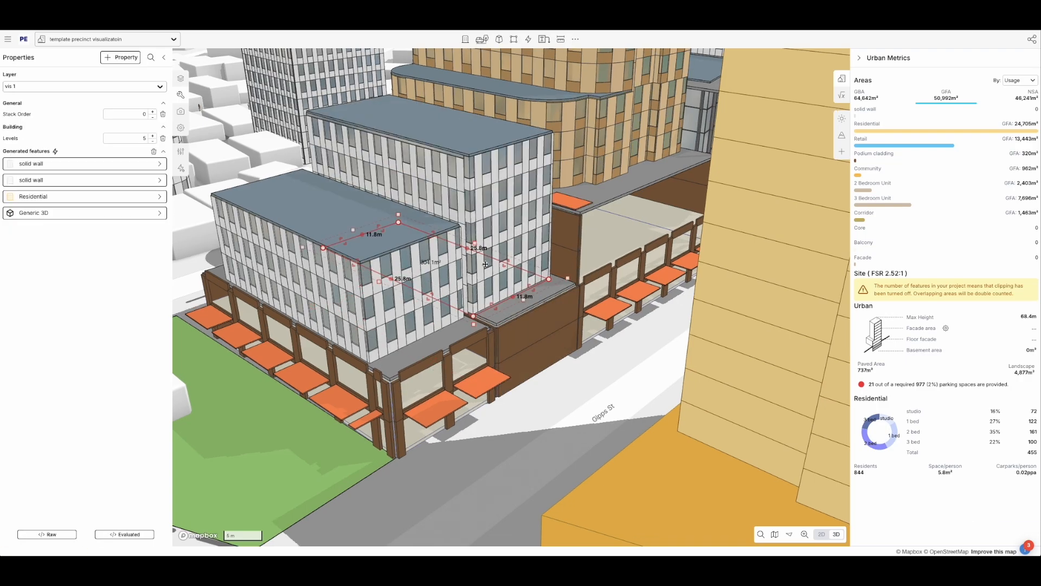
# - Select a short end edge of the 5-level white block's podium for its Podium cladding
pyautogui.scroll(-5, 523, 334)
pyautogui.moveTo(711, 287); pyautogui.dragTo(585, 336)
pyautogui.moveTo(597, 332); pyautogui.dragTo(570, 345, button='right')
pyautogui.moveTo(491, 370); pyautogui.dragTo(513, 370, button='right')
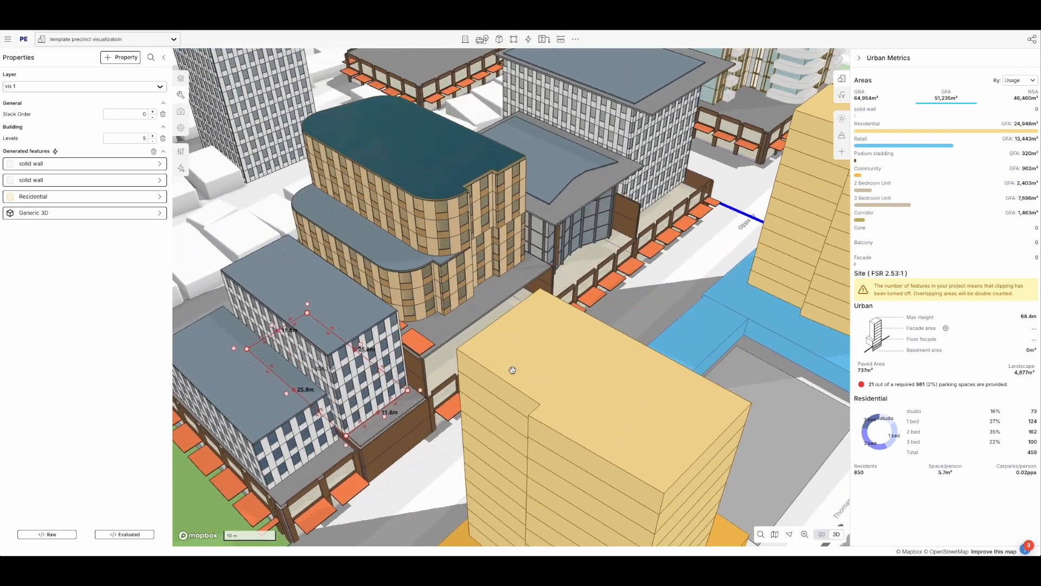
pyautogui.click(378, 454)
pyautogui.click(375, 376)
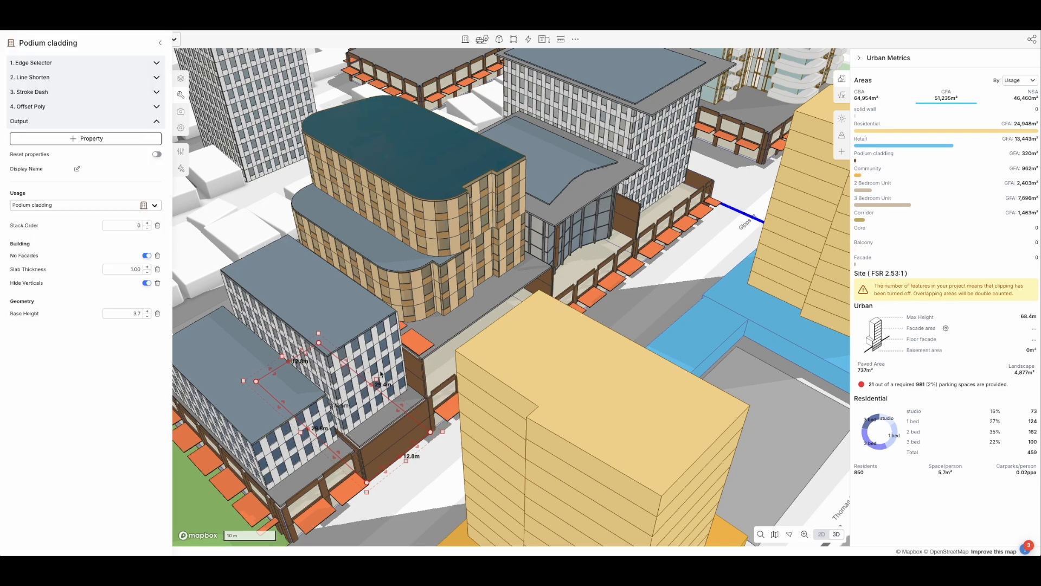
pyautogui.click(77, 63)
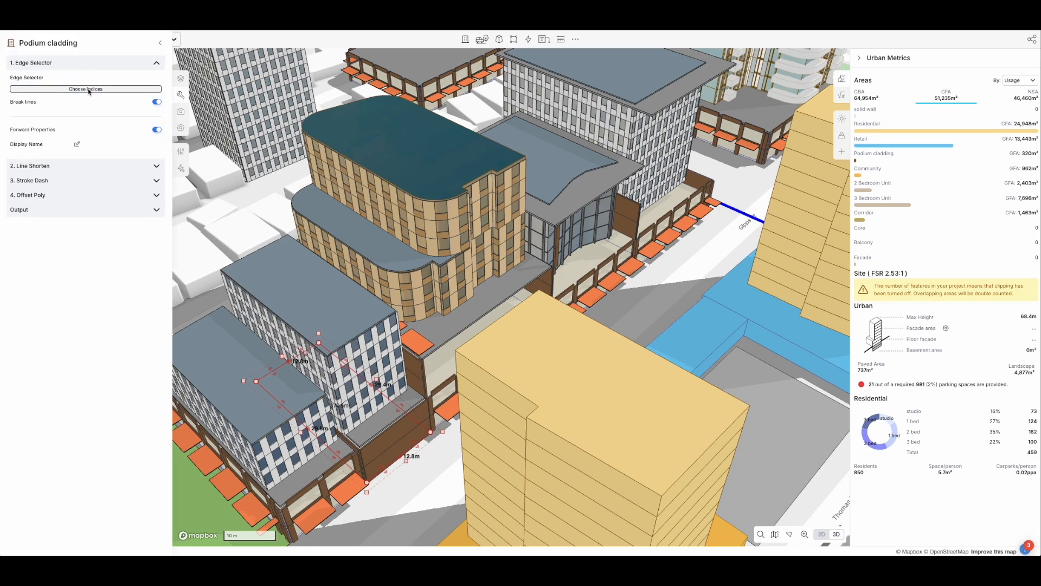
pyautogui.click(87, 89)
pyautogui.click(65, 123)
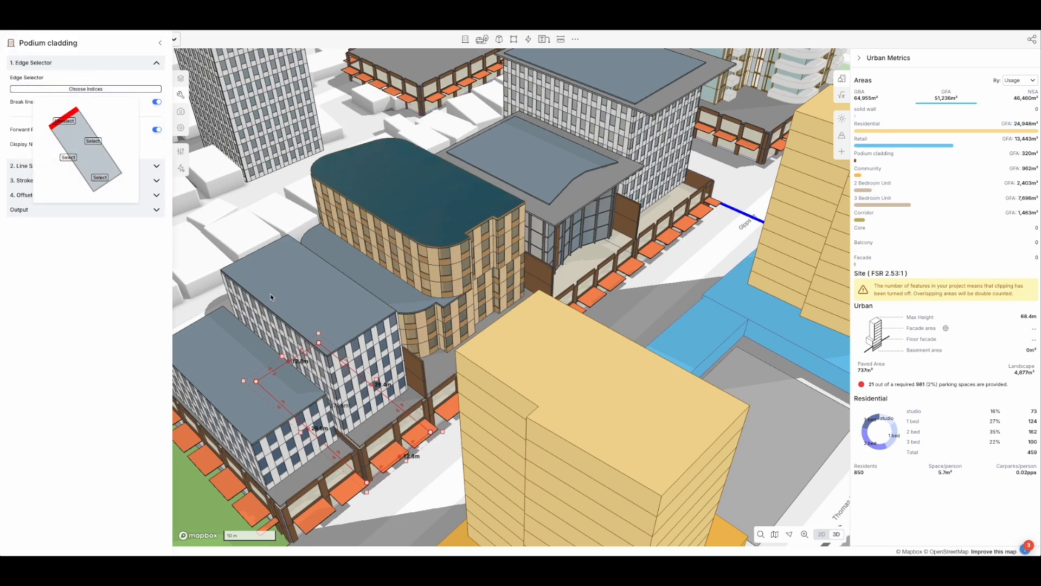
# - Pull in a side edge by about 0.4 m on both the 5-level white block's podium and the curved glass block's podium
pyautogui.click(396, 405)
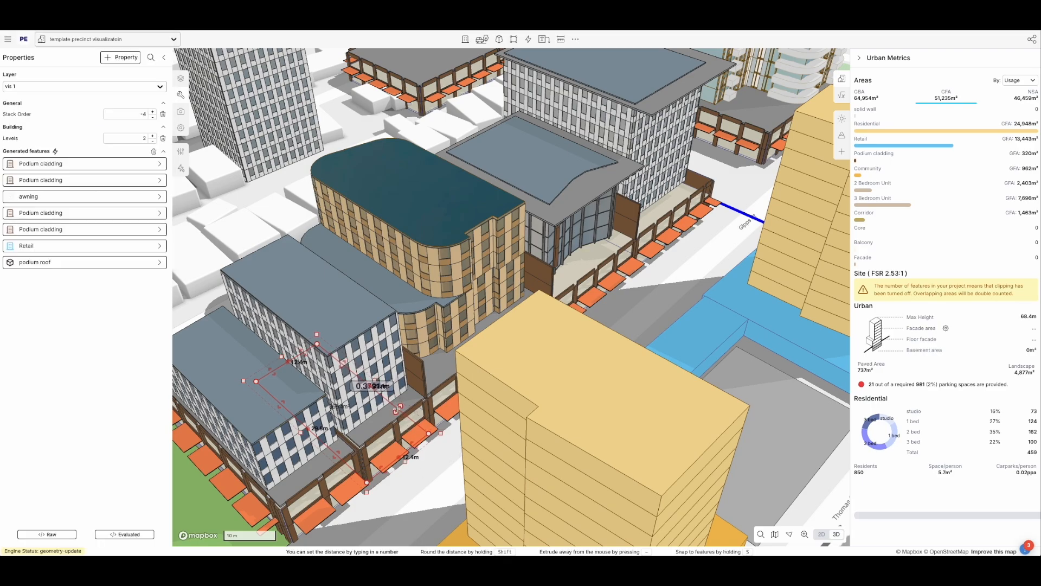
pyautogui.click(429, 479)
pyautogui.moveTo(426, 478); pyautogui.dragTo(384, 462, button='right')
pyautogui.click(524, 319)
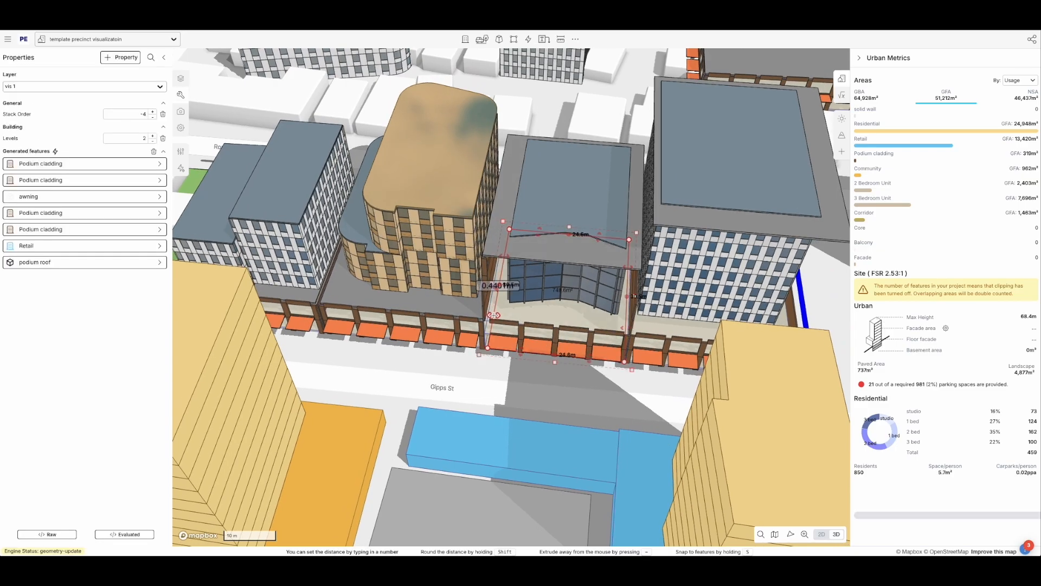
pyautogui.click(576, 392)
# - Try adding levels to the curved glass block and take them away again
pyautogui.moveTo(576, 395); pyautogui.dragTo(497, 389, button='right')
pyautogui.click(472, 301)
pyautogui.press('Up')
pyautogui.press('Up')
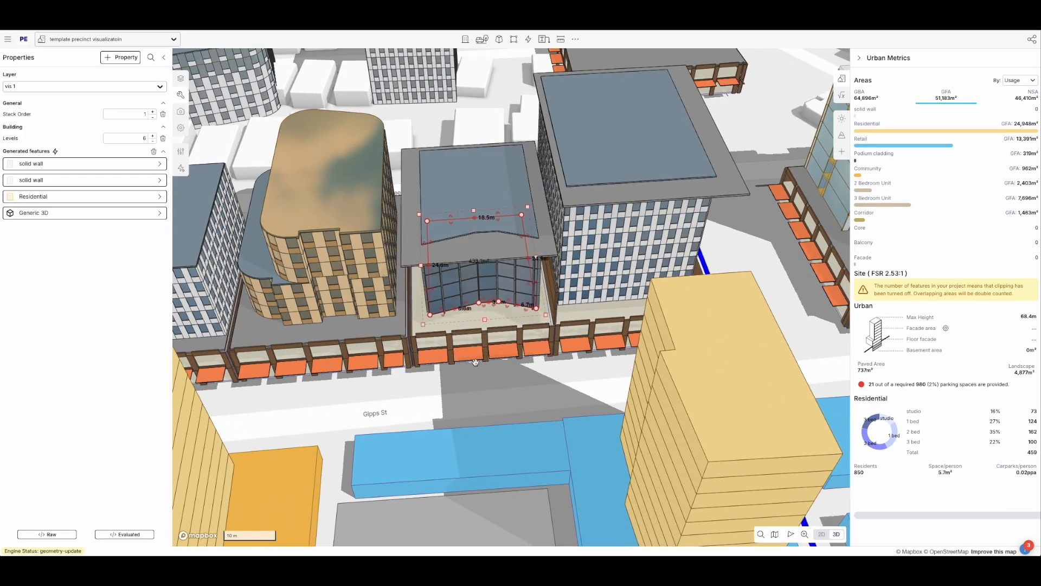
pyautogui.press('Down')
pyautogui.press('Down')
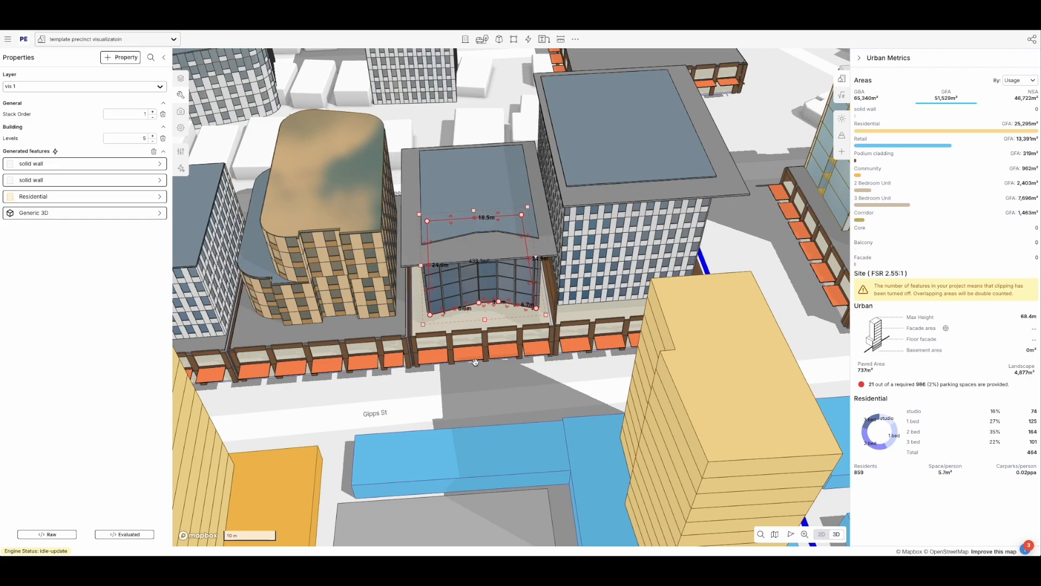
pyautogui.click(447, 390)
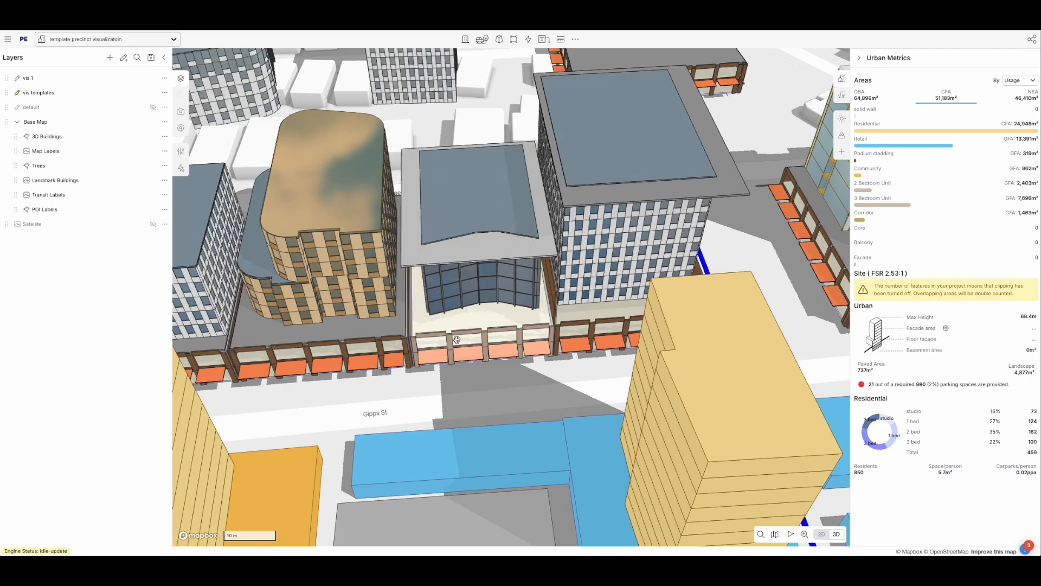
# - Set the stack order of the podium roof under the curved glass block to 1
pyautogui.click(458, 342)
pyautogui.click(80, 263)
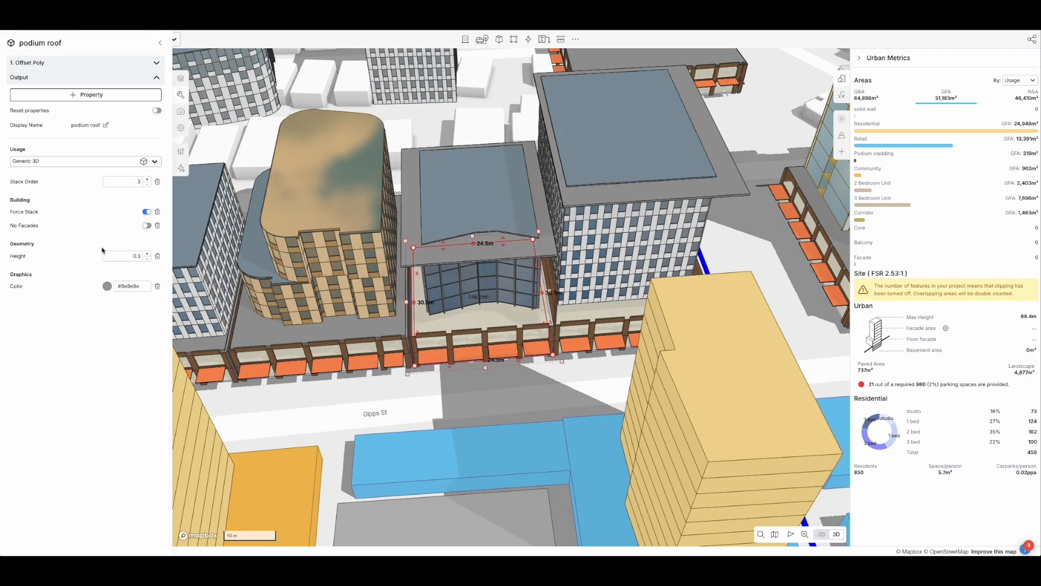
pyautogui.click(147, 185)
pyautogui.click(147, 185)
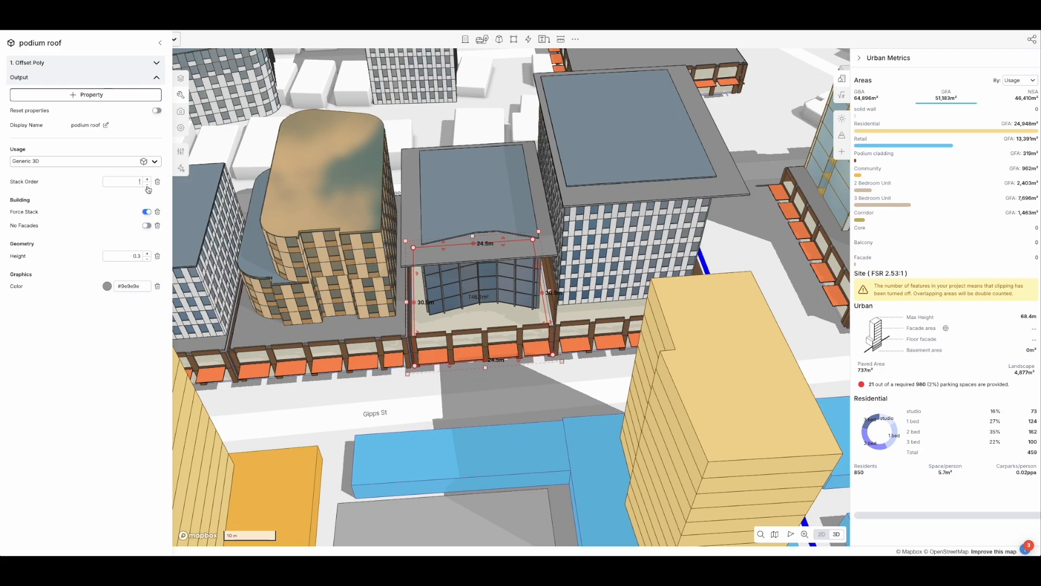
pyautogui.click(439, 429)
# - Lower the podium roof's stack order by two on the podium under the tall white block beside the curved glass block
pyautogui.moveTo(422, 396); pyautogui.dragTo(628, 296, button='right')
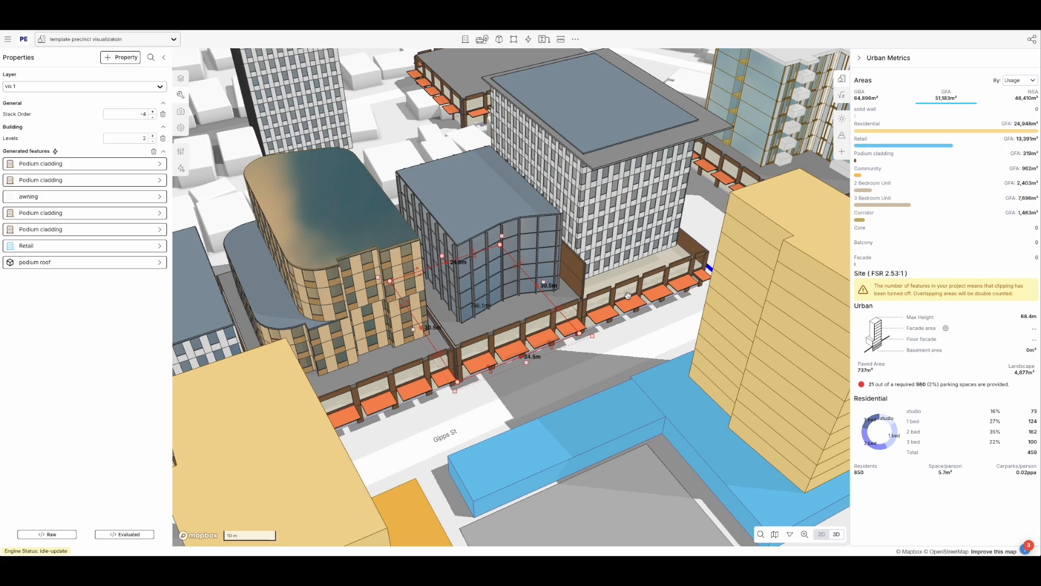
pyautogui.click(114, 265)
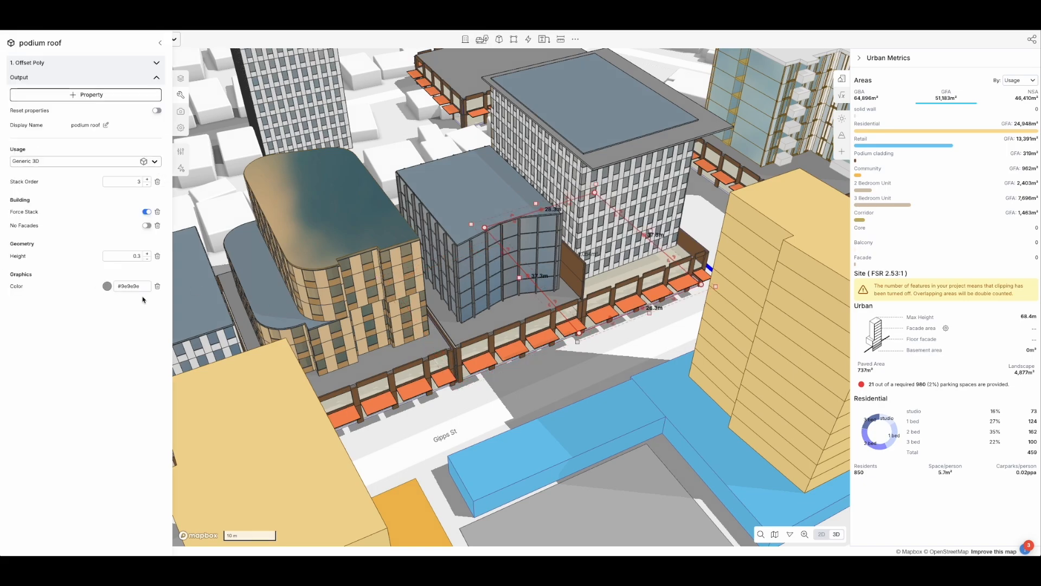
pyautogui.click(147, 184)
pyautogui.click(147, 184)
pyautogui.click(557, 335)
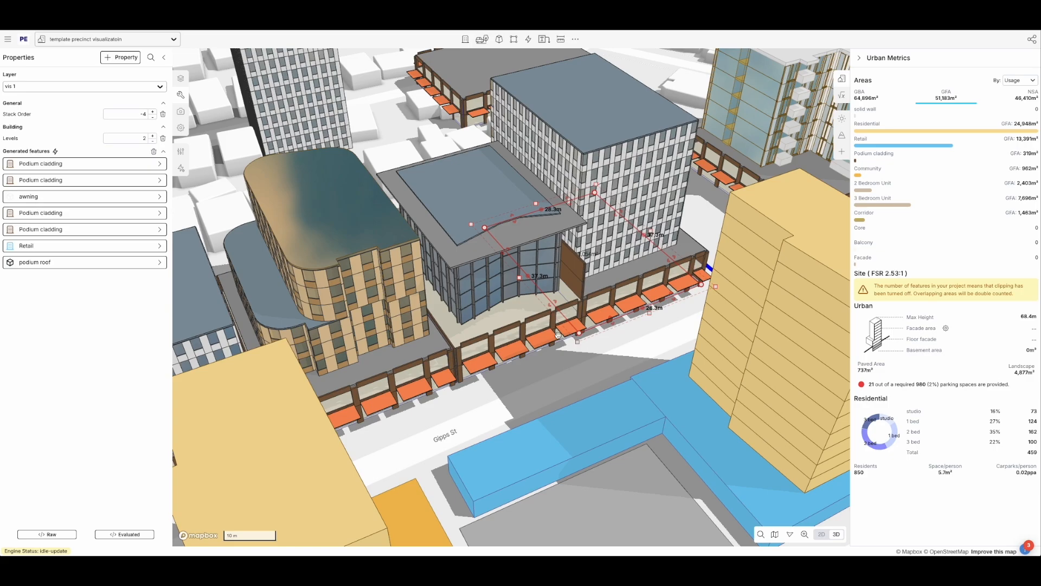
# - Pull in the curved glass block's podium edge facing the tall white block by about 0.5 m
pyautogui.moveTo(560, 309); pyautogui.dragTo(557, 310)
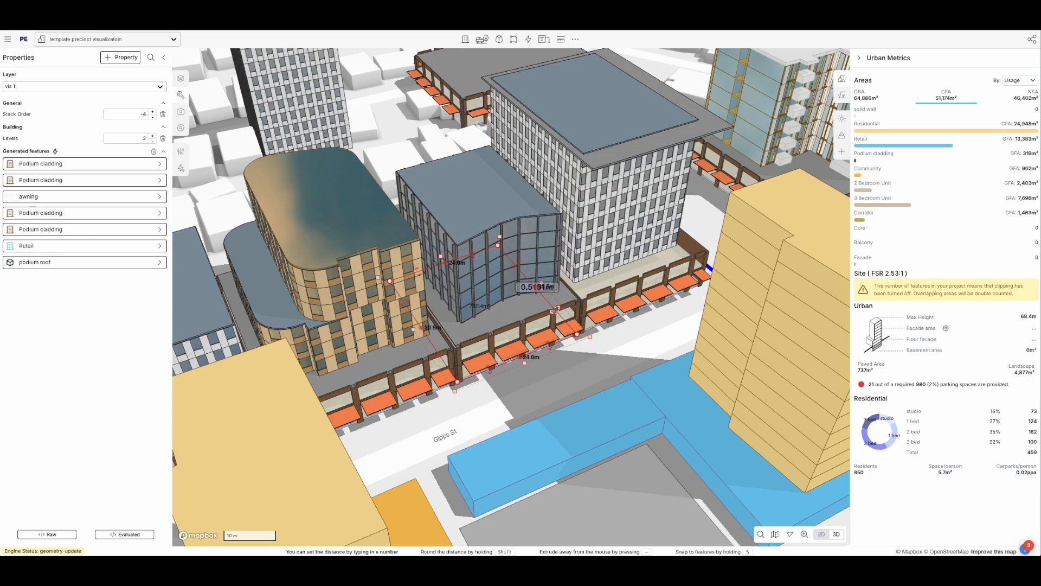
pyautogui.click(603, 364)
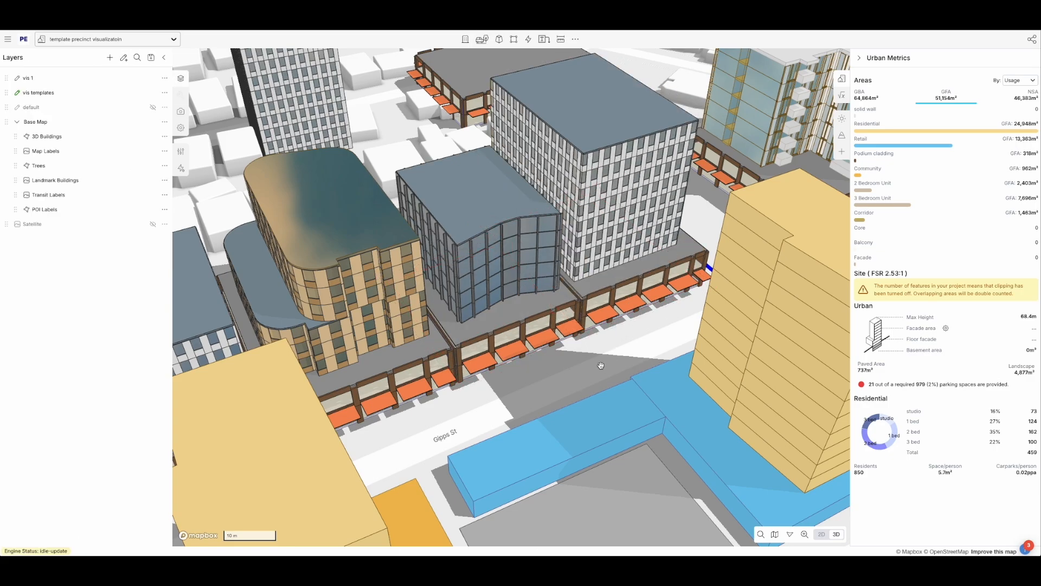
pyautogui.scroll(-5, 599, 366)
pyautogui.moveTo(598, 390); pyautogui.dragTo(621, 411, button='right')
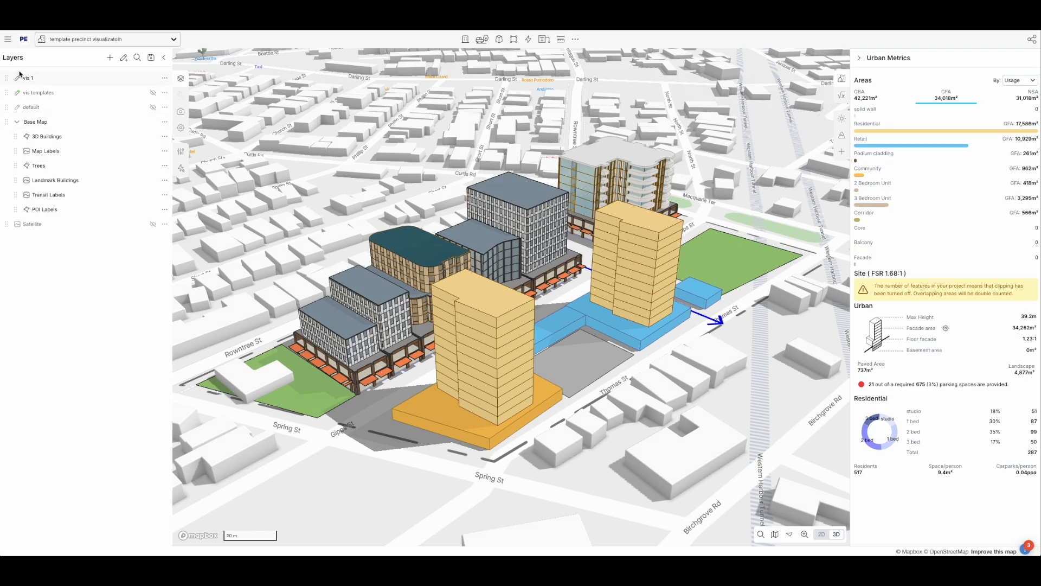
# - Add a layer named north viz and move the two plain towers with their podiums and adjacent low block onto it
pyautogui.click(110, 57)
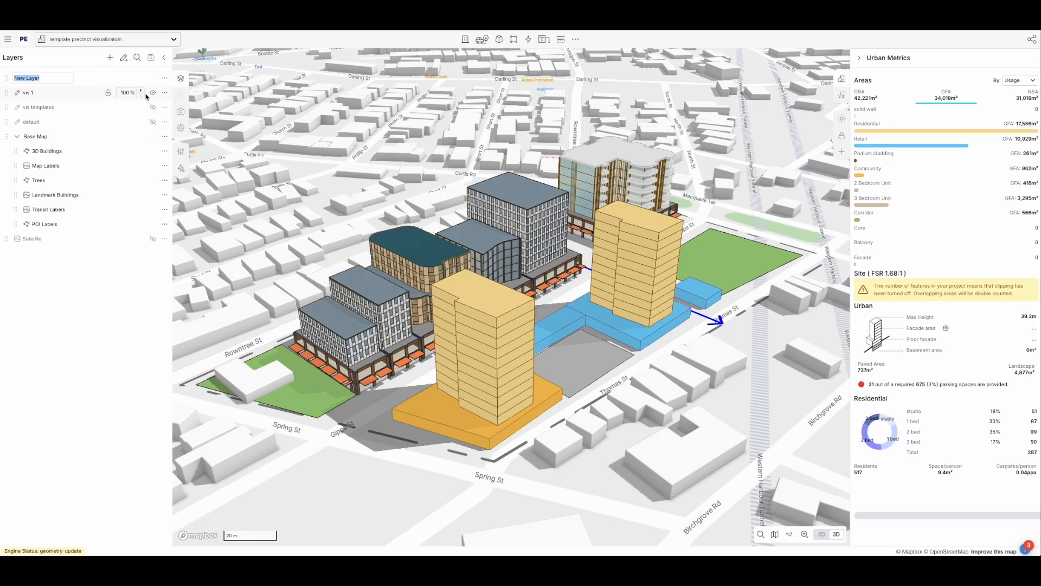
pyautogui.write('north vis')
pyautogui.click(461, 363)
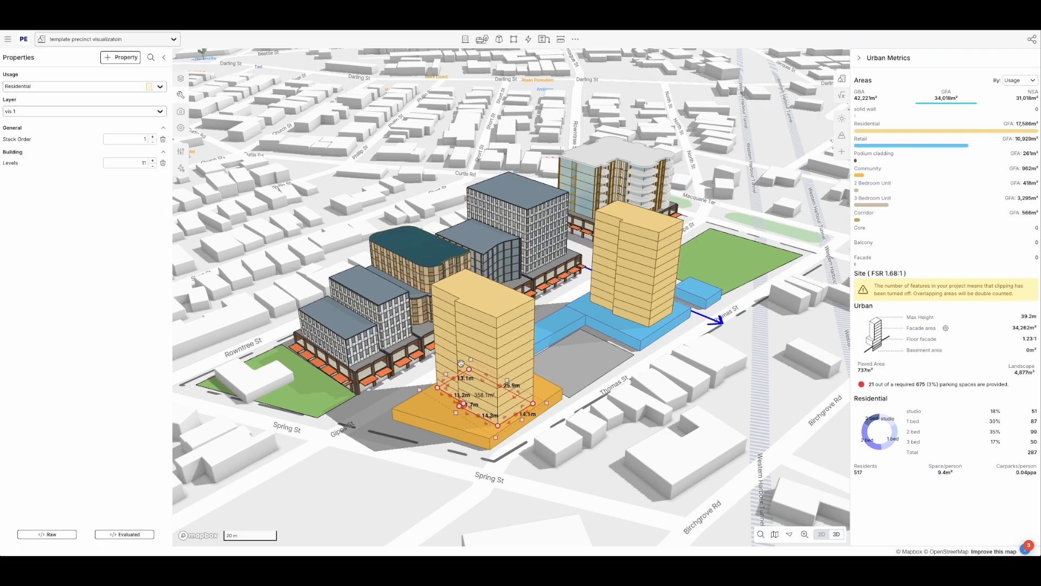
pyautogui.keyDown('shift'); pyautogui.click(624, 283); pyautogui.keyUp('shift')
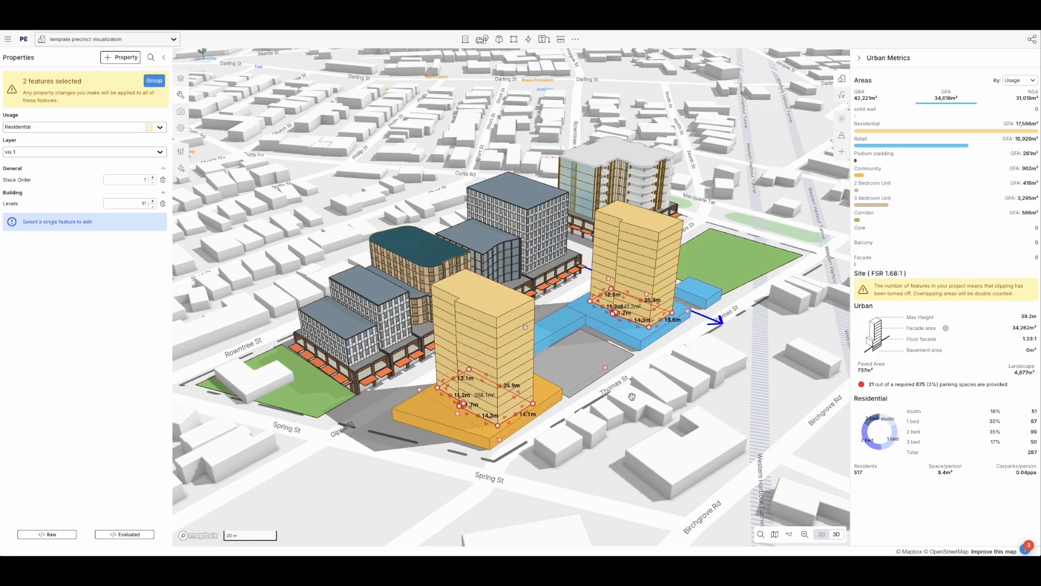
pyautogui.click(602, 435)
pyautogui.click(542, 393)
pyautogui.keyDown('shift'); pyautogui.click(485, 318); pyautogui.keyUp('shift')
pyautogui.keyDown('shift'); pyautogui.click(550, 327); pyautogui.keyUp('shift')
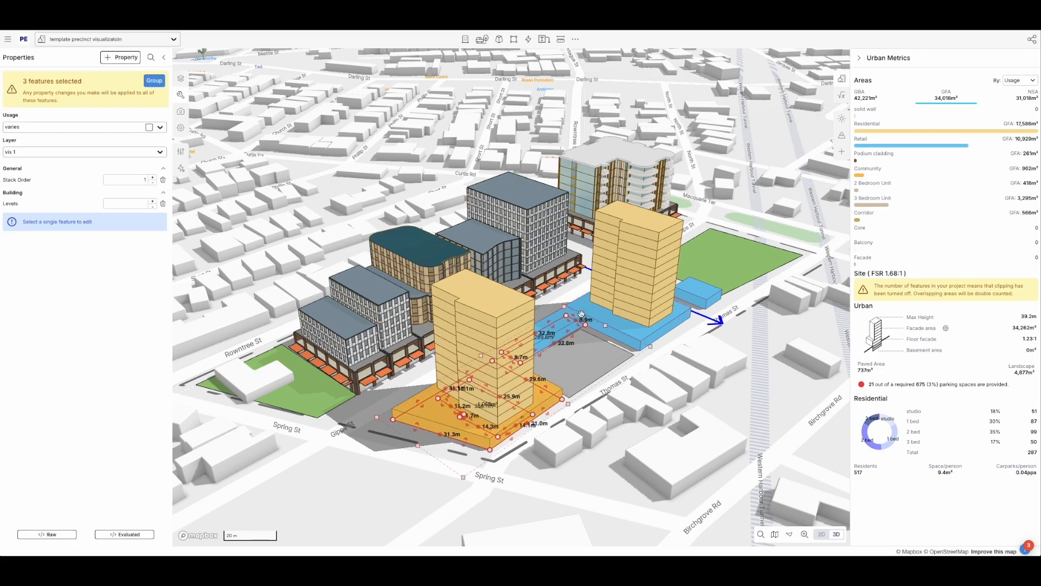
pyautogui.keyDown('shift'); pyautogui.click(599, 310); pyautogui.keyUp('shift')
pyautogui.keyDown('shift'); pyautogui.click(700, 301); pyautogui.keyUp('shift')
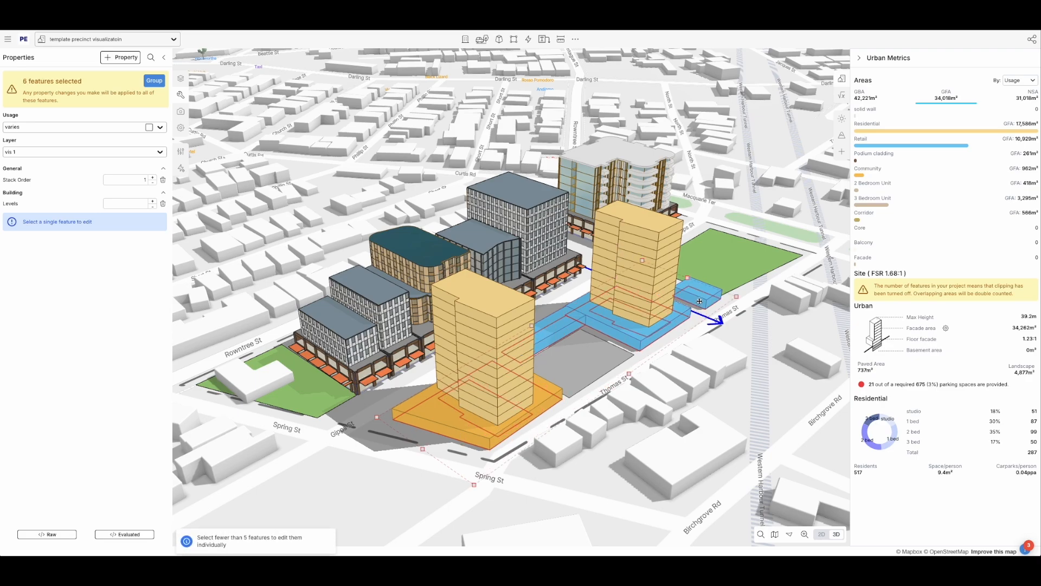
pyautogui.click(42, 150)
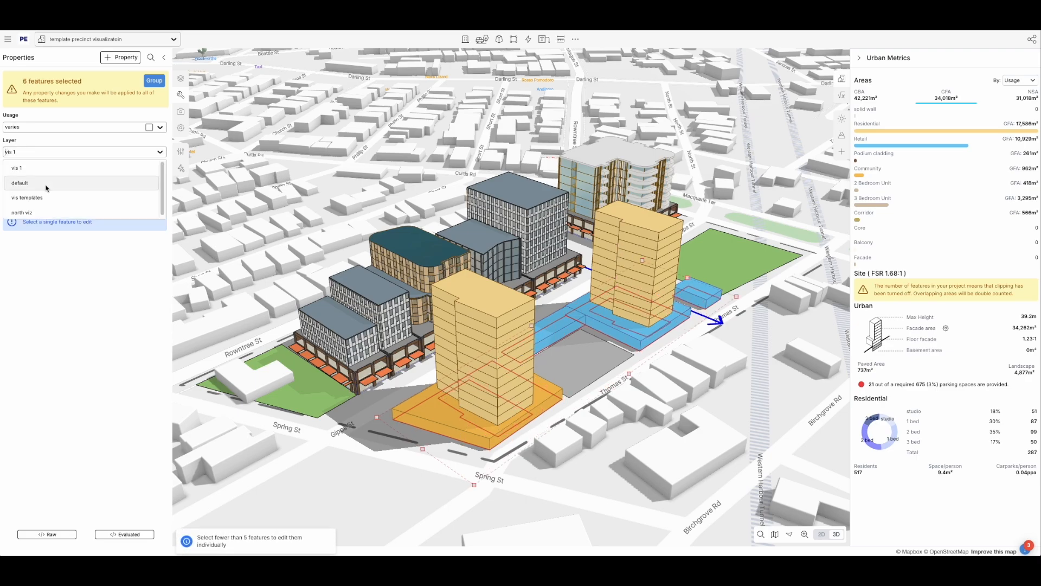
pyautogui.click(55, 209)
pyautogui.click(266, 163)
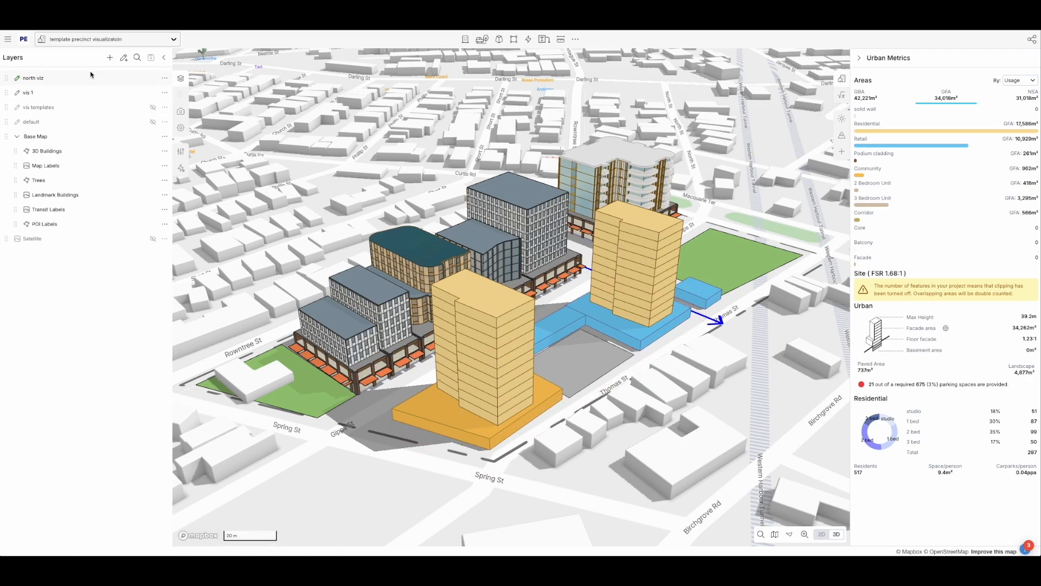
# - Lower the opacity of the north viz layer to make its massing translucent
pyautogui.moveTo(129, 80); pyautogui.dragTo(84, 81)
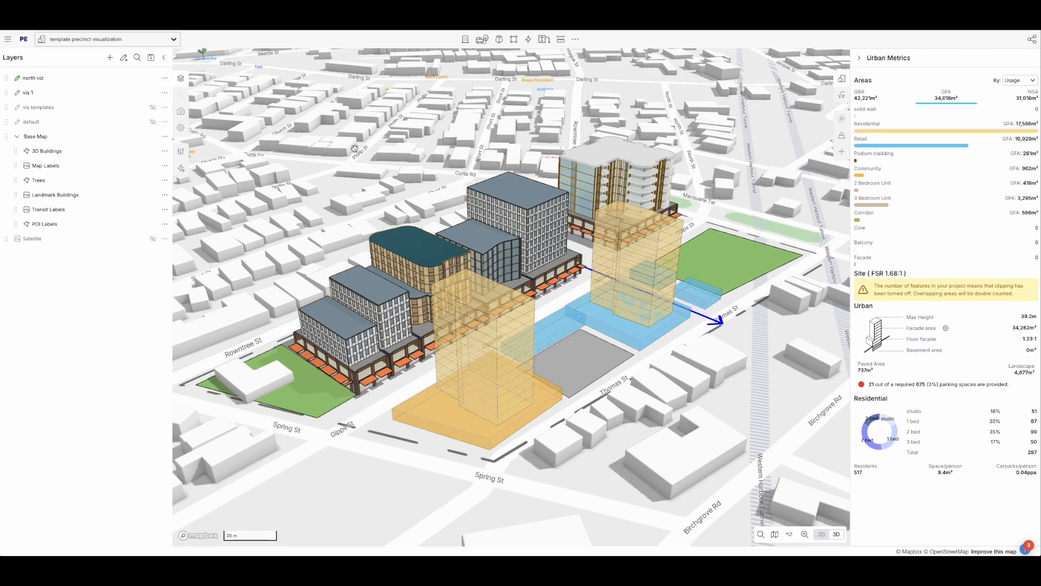
pyautogui.moveTo(354, 149); pyautogui.dragTo(353, 145, button='right')
pyautogui.moveTo(354, 147); pyautogui.dragTo(335, 153)
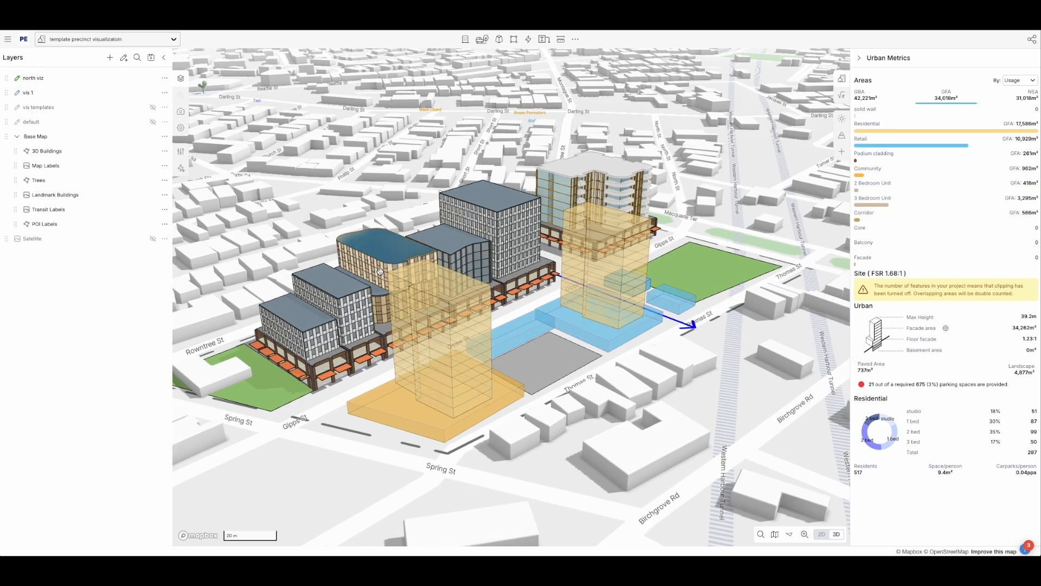
# - Select the seven plain massing volumes, including towers, podiums and low blocks, and add a Color property to them
pyautogui.click(443, 363)
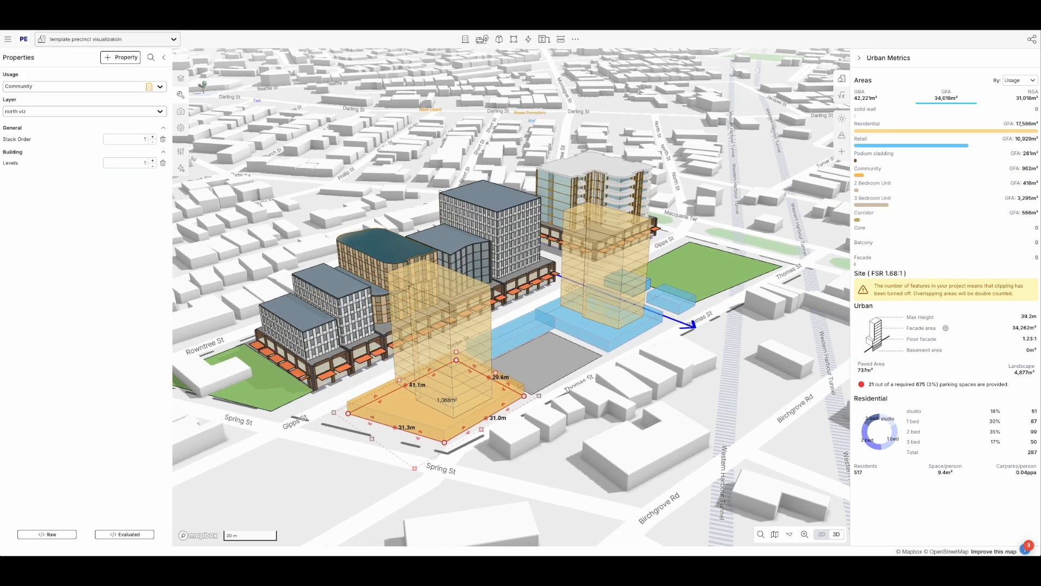
pyautogui.keyDown('shift'); pyautogui.click(507, 331); pyautogui.keyUp('shift')
pyautogui.keyDown('shift'); pyautogui.click(585, 325); pyautogui.keyUp('shift')
pyautogui.keyDown('shift'); pyautogui.click(619, 259); pyautogui.keyUp('shift')
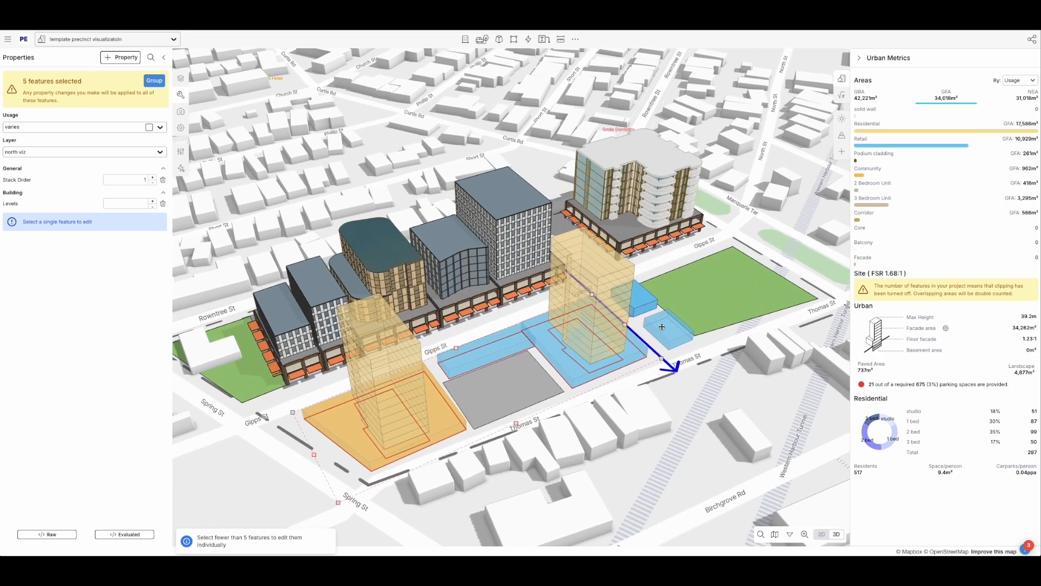
pyautogui.keyDown('shift'); pyautogui.click(668, 332); pyautogui.keyUp('shift')
pyautogui.keyDown('shift'); pyautogui.click(641, 313); pyautogui.keyUp('shift')
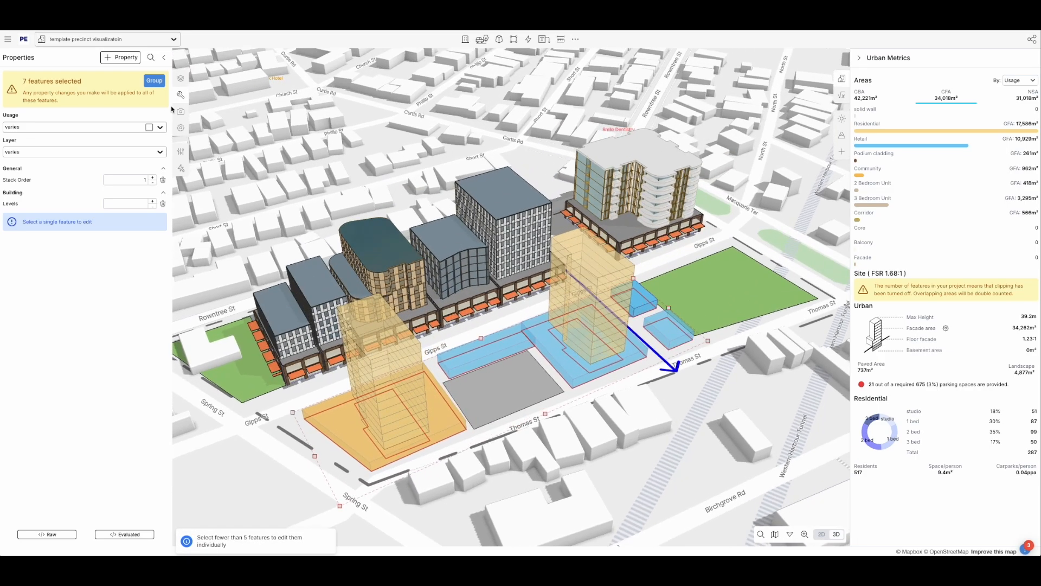
pyautogui.click(121, 57)
pyautogui.write('co')
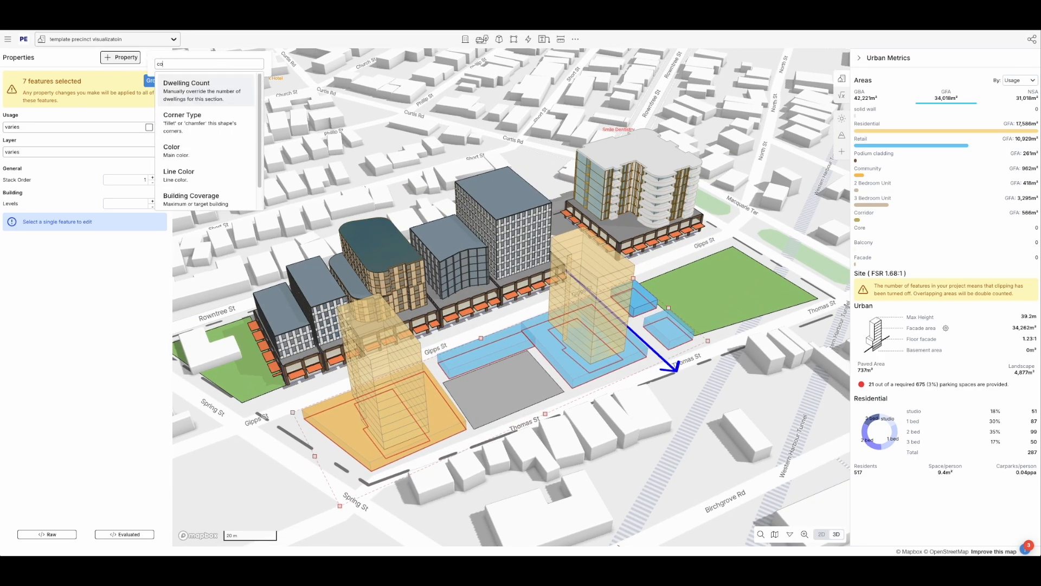
pyautogui.write('lor')
pyautogui.click(203, 87)
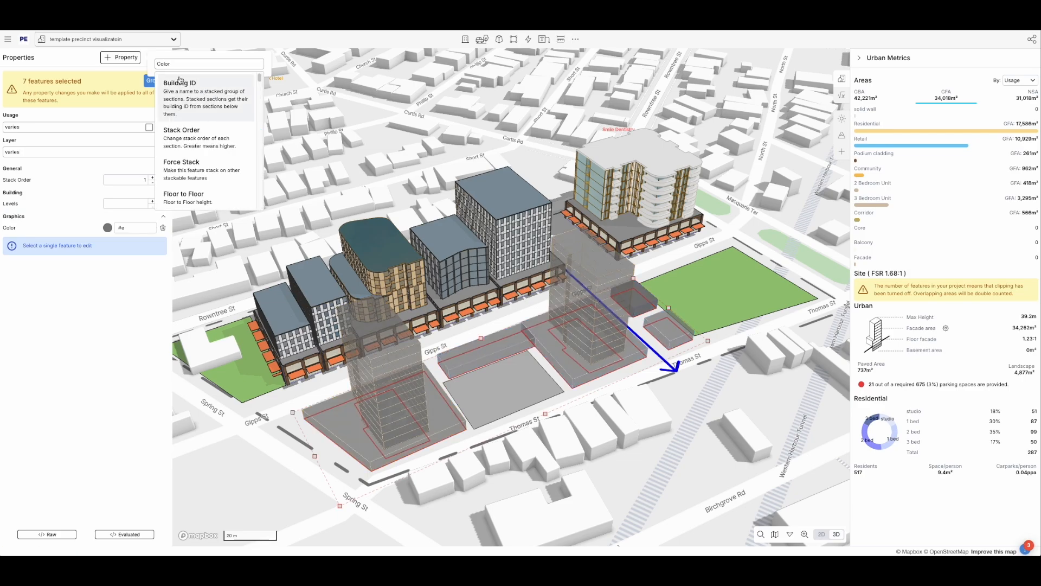
# - Add a Line Color property to the selected massing volumes and set their main color to #fcfcfc
pyautogui.write('line col')
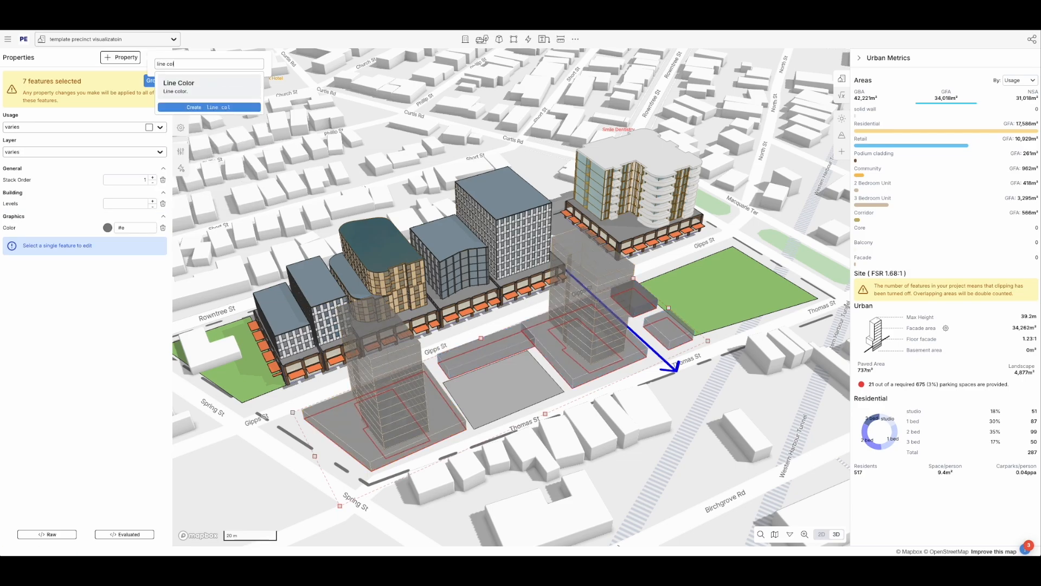
pyautogui.click(179, 84)
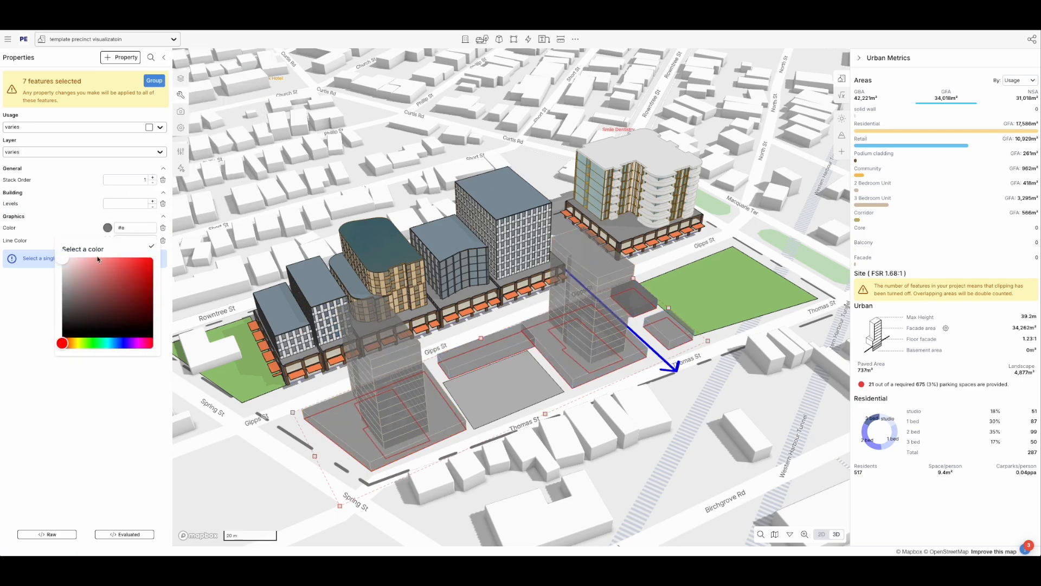
pyautogui.click(39, 321)
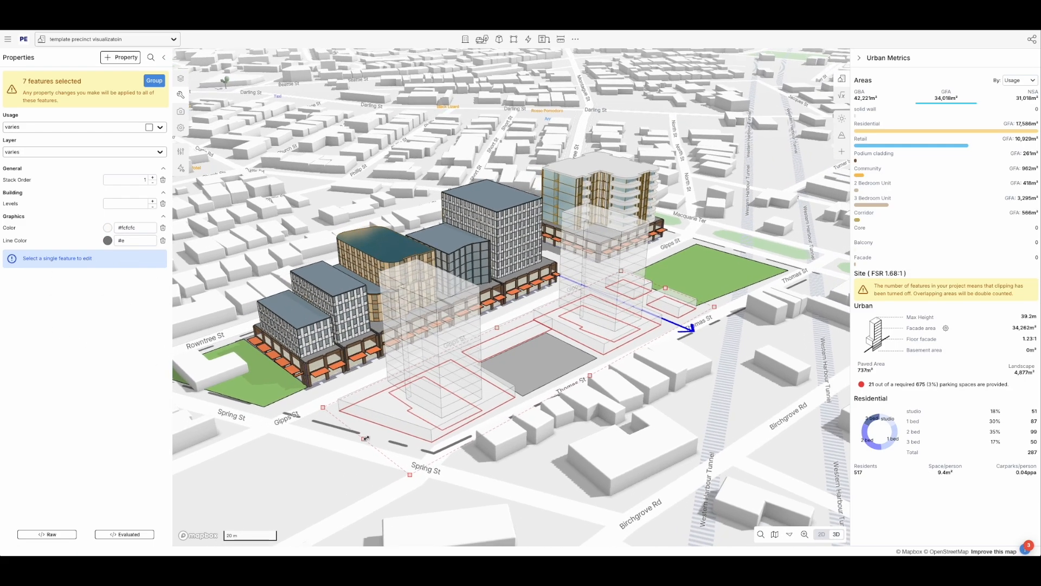
pyautogui.click(349, 448)
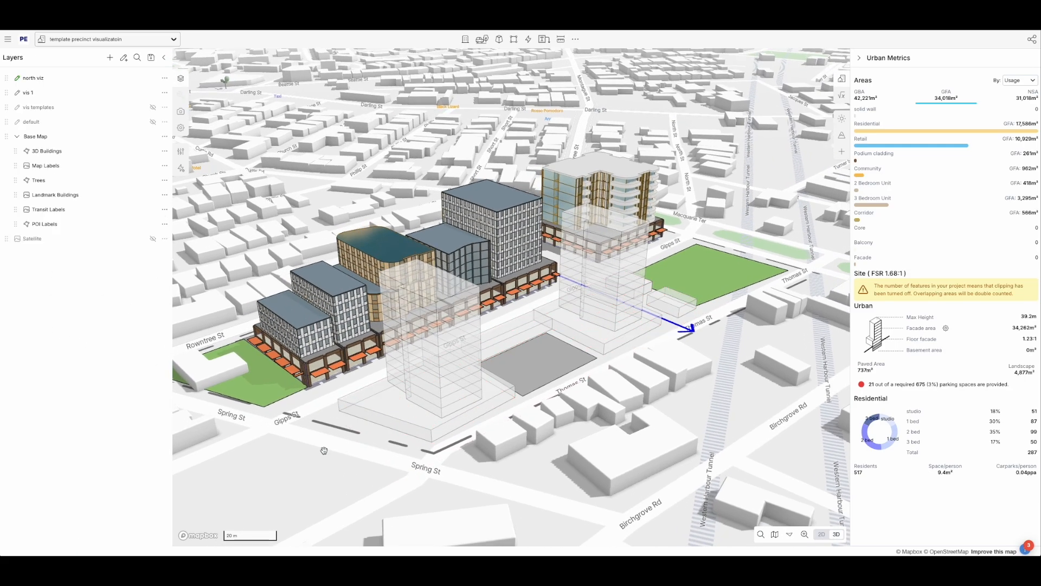
# - Hide the Map Labels layer of the base map
pyautogui.moveTo(354, 450); pyautogui.dragTo(342, 422)
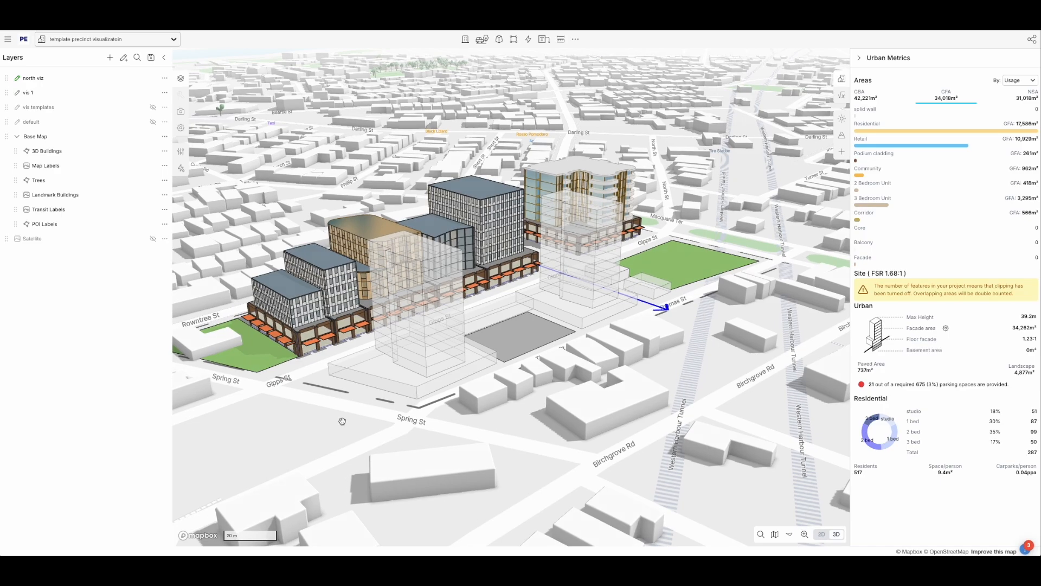
pyautogui.moveTo(340, 418); pyautogui.dragTo(400, 402)
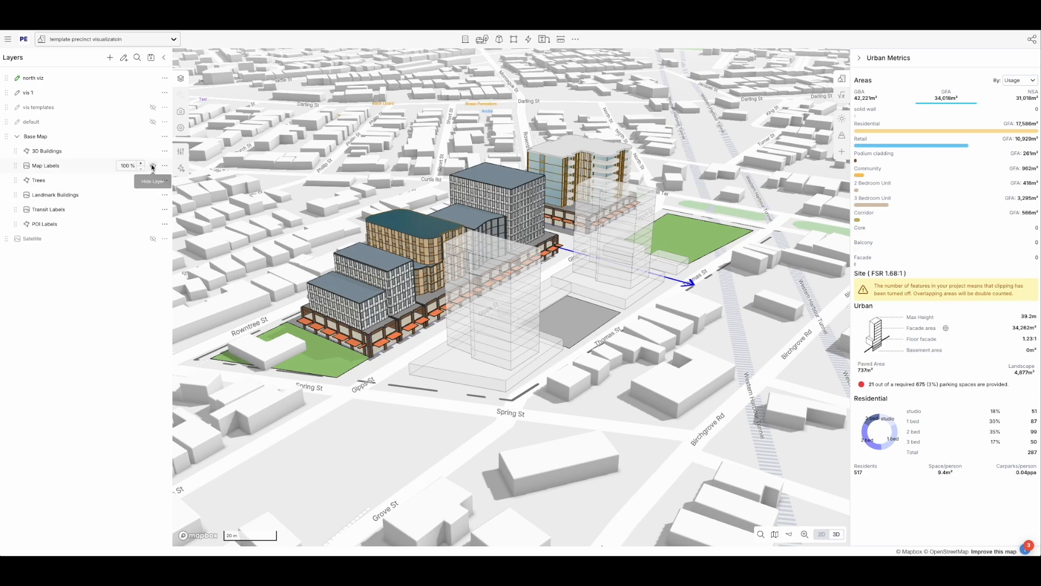
pyautogui.click(153, 166)
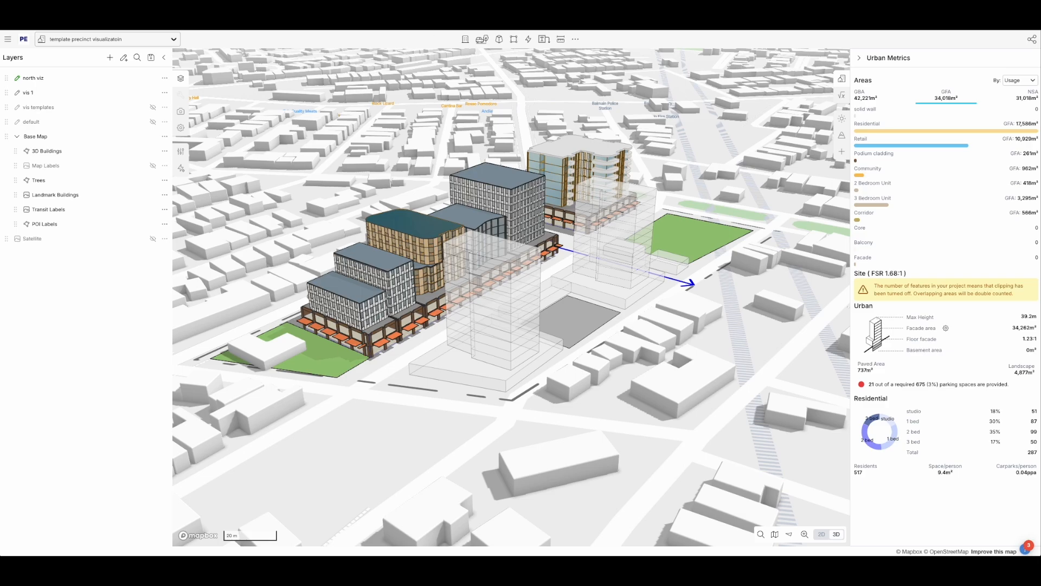
# - Generate a Road - Avenue with cycle path about 197 m long along the street between the detailed buildings and the translucent towers
pyautogui.click(481, 40)
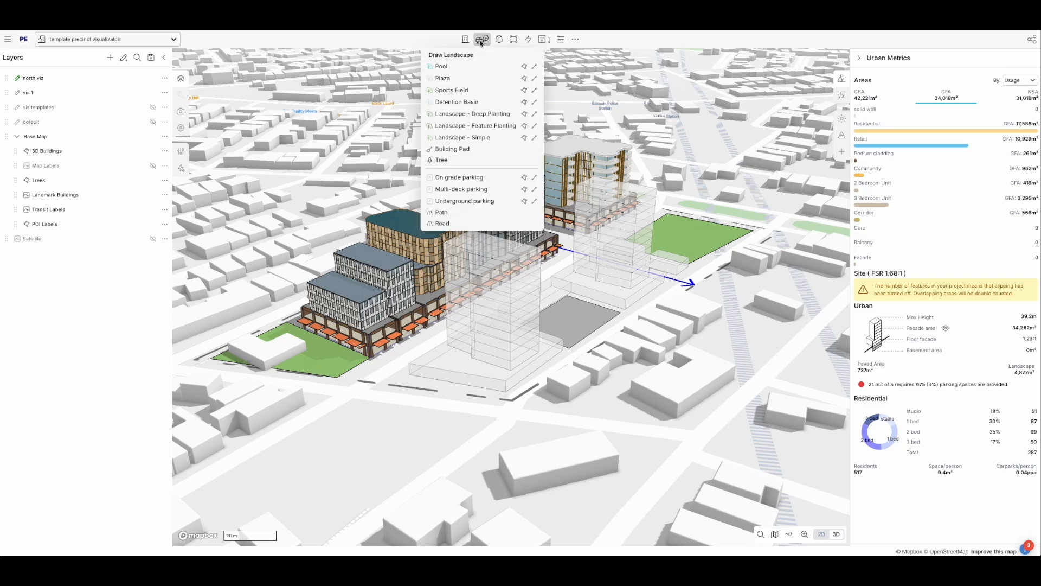
pyautogui.click(528, 41)
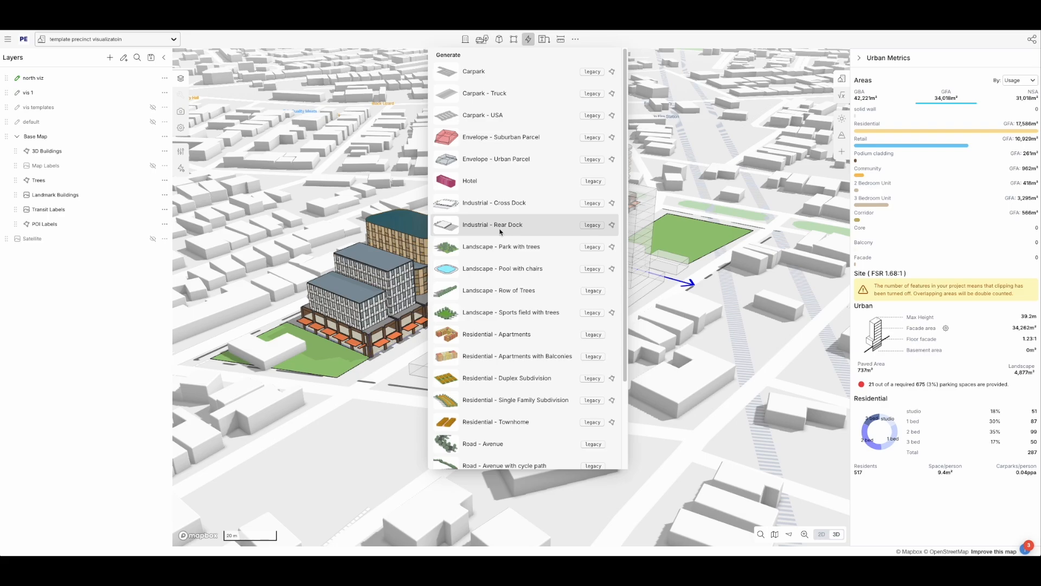
pyautogui.scroll(-1, 504, 292)
pyautogui.click(509, 450)
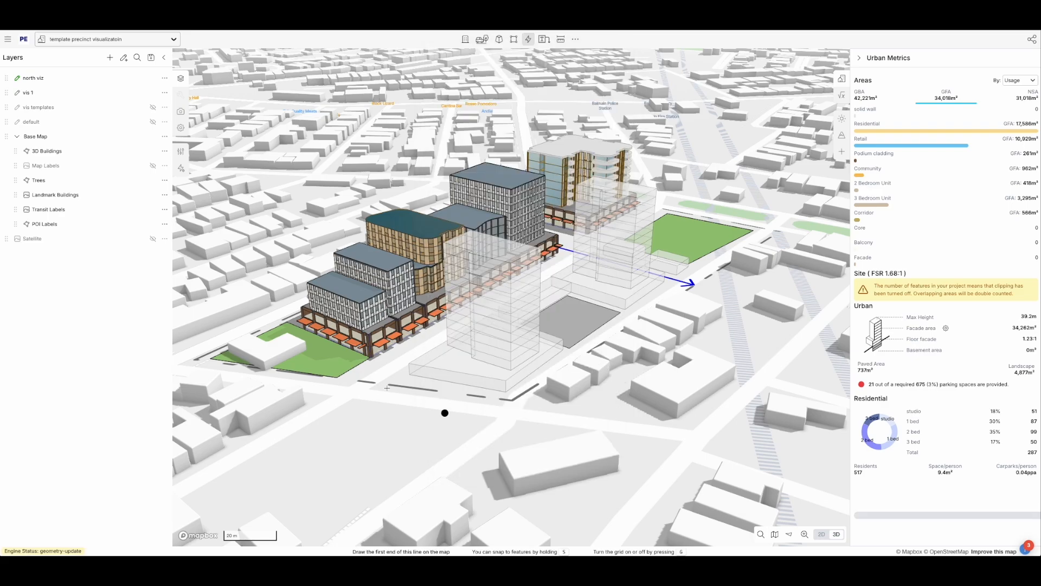
pyautogui.click(359, 383)
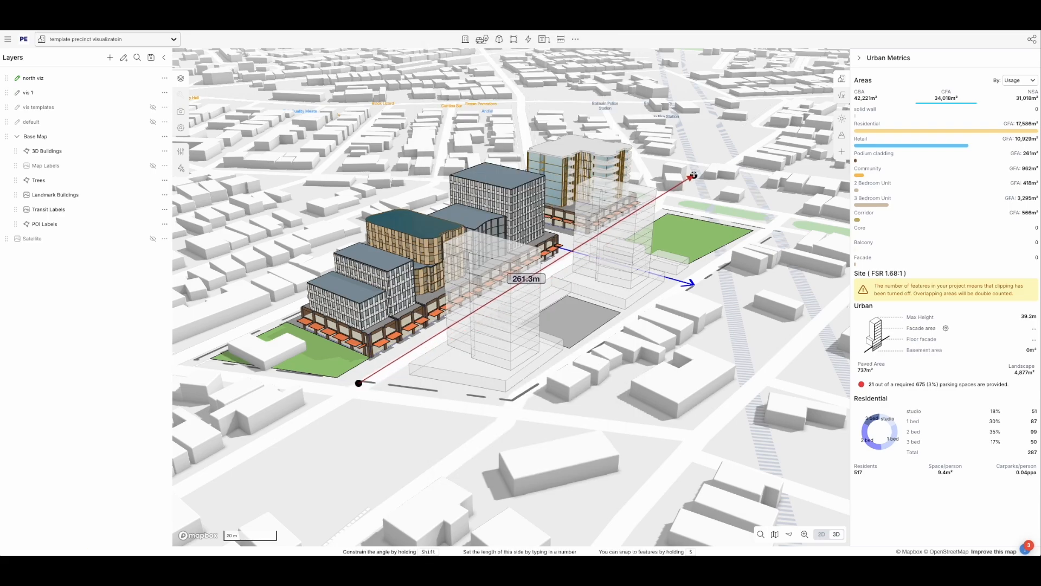
pyautogui.click(657, 208)
pyautogui.moveTo(359, 383); pyautogui.dragTo(365, 393)
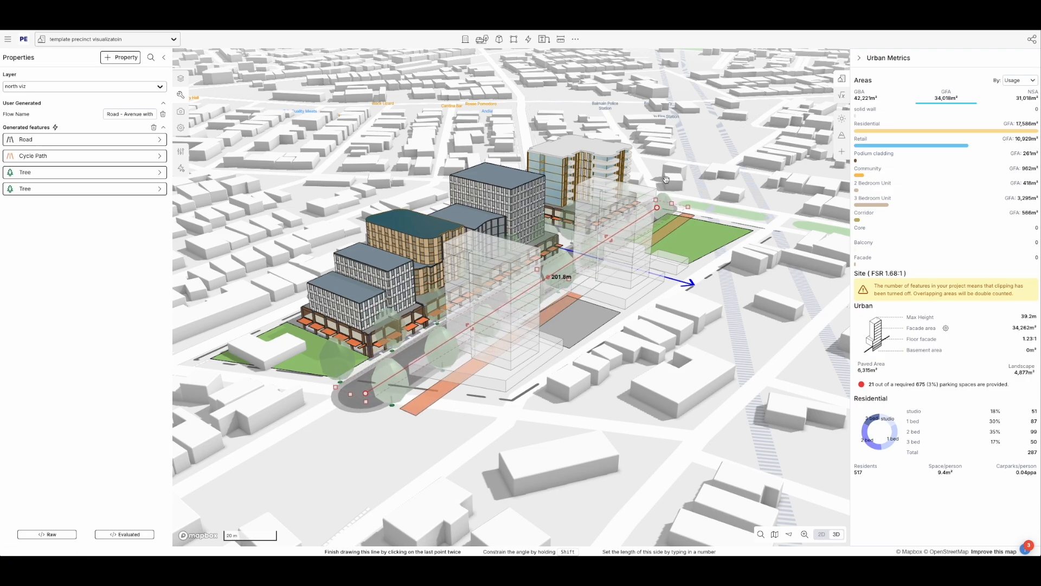
pyautogui.moveTo(657, 208); pyautogui.dragTo(666, 213)
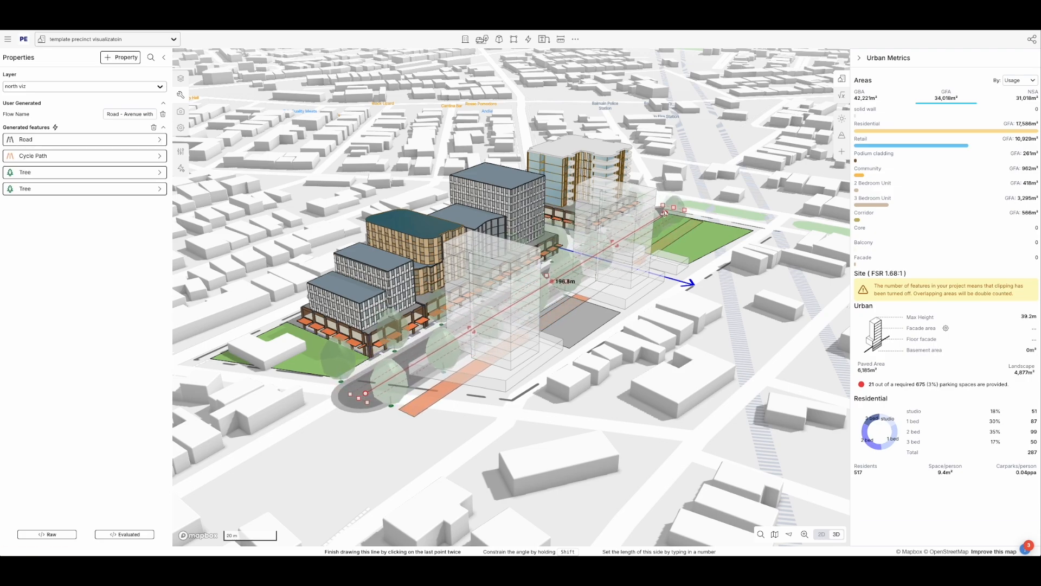
# - Set the generated avenue's road width to 11.9
pyautogui.moveTo(515, 396); pyautogui.dragTo(330, 222, button='right')
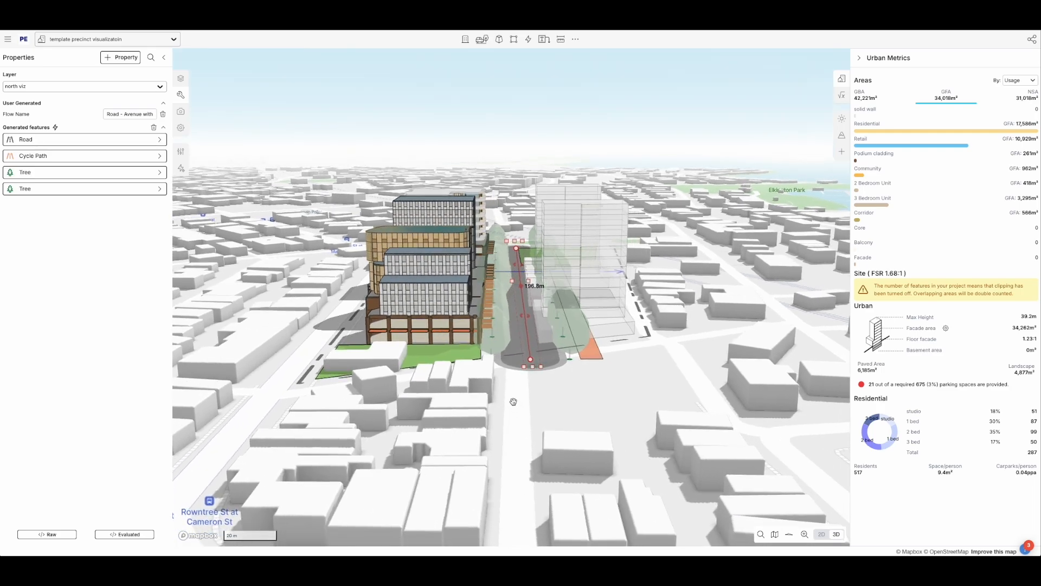
pyautogui.click(38, 145)
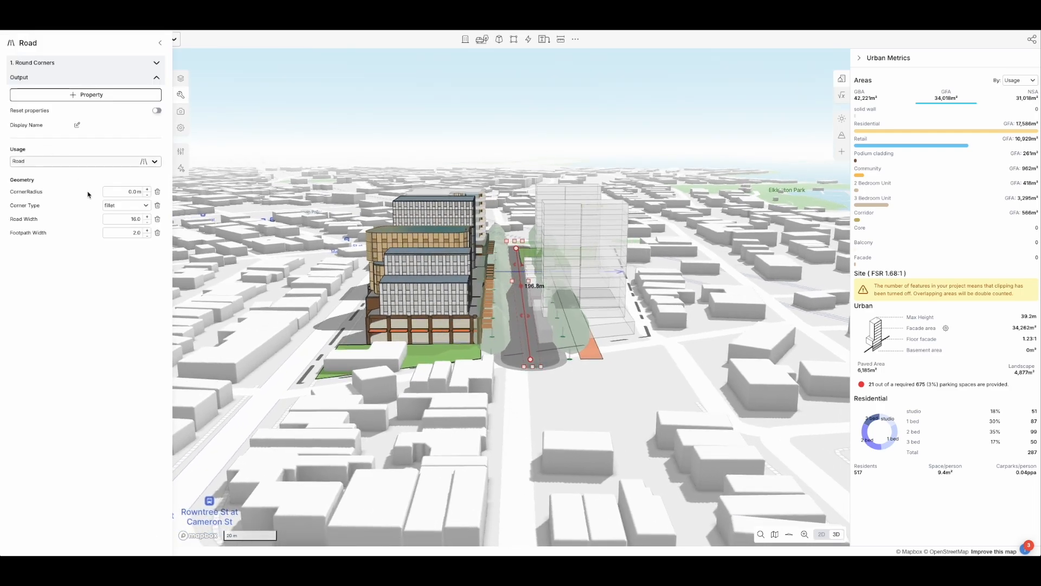
pyautogui.click(148, 223)
pyautogui.click(148, 222)
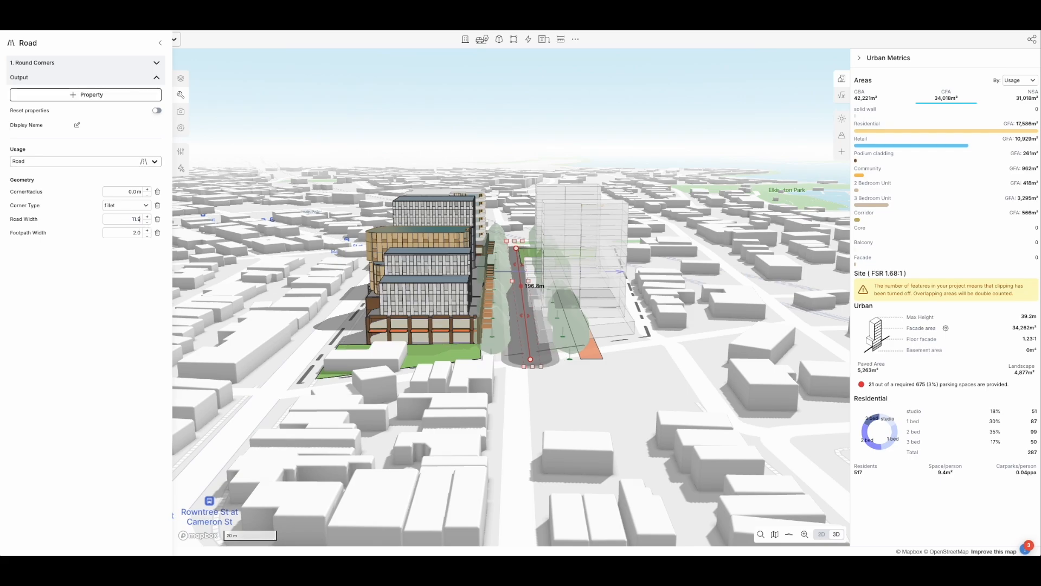
pyautogui.click(160, 42)
# - Reduce the offset distance of the avenue's first tree row to about 7.7 m
pyautogui.click(53, 176)
pyautogui.click(94, 76)
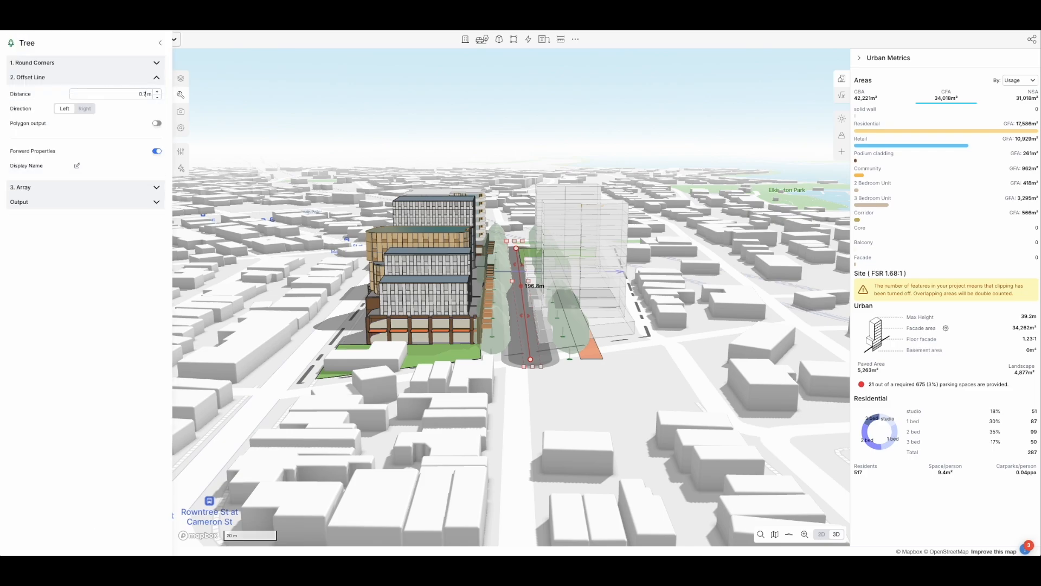
pyautogui.press('Down')
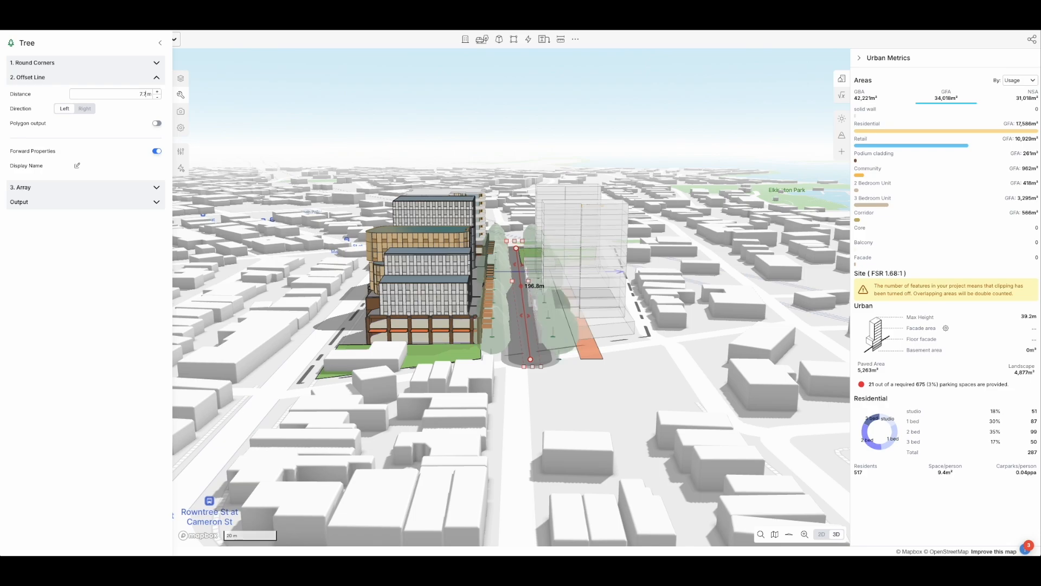
pyautogui.click(160, 42)
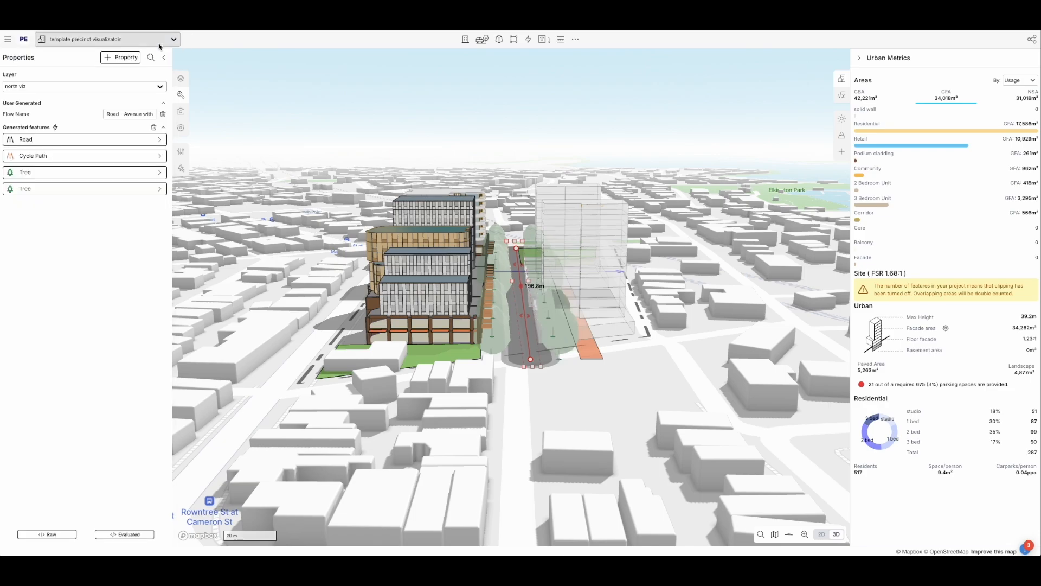
# - Reduce the second tree row's offset distance to 7.7 m and shift the avenue slightly toward the detailed buildings
pyautogui.click(115, 189)
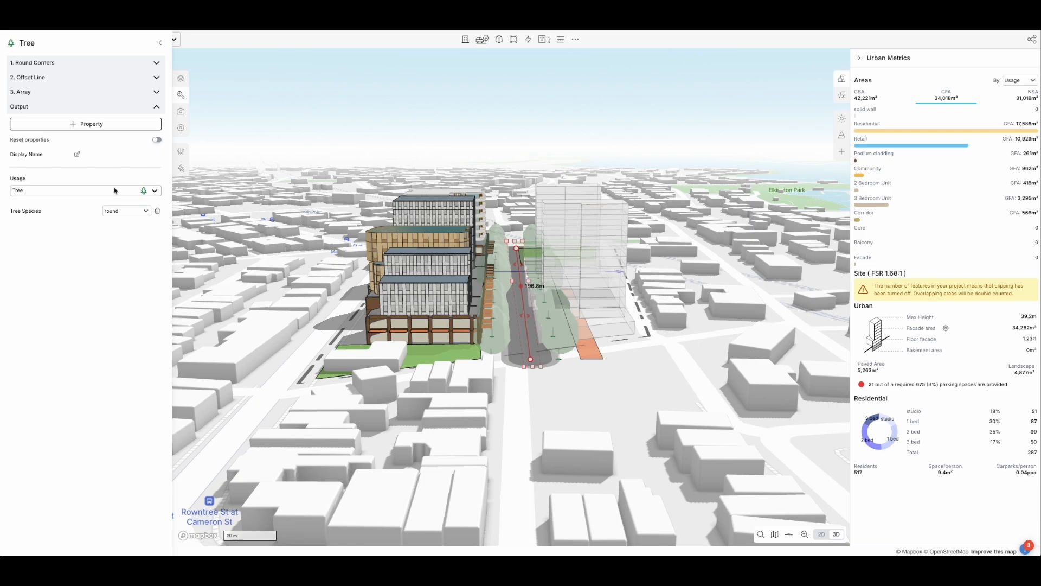
pyautogui.click(121, 83)
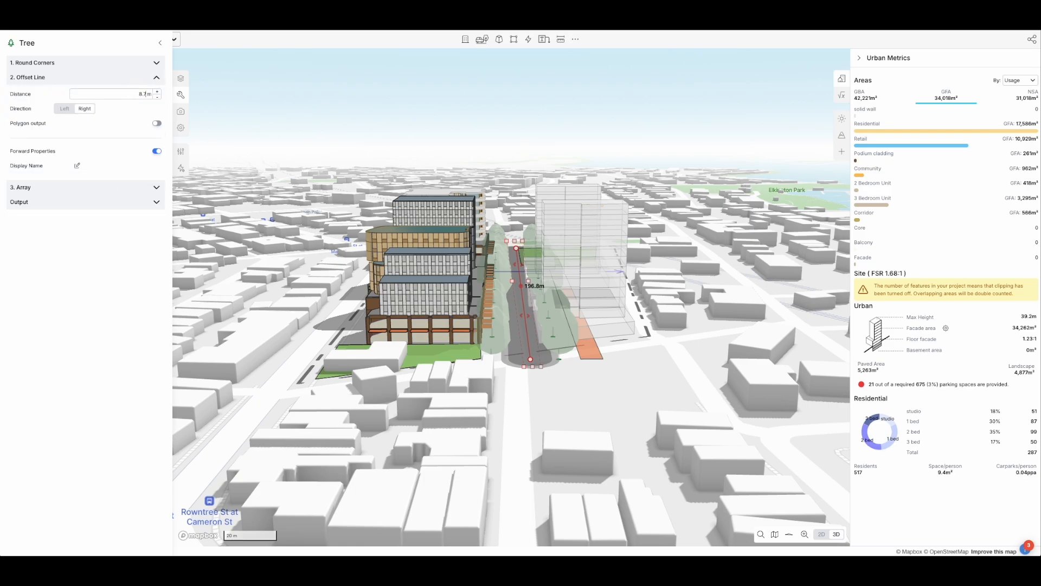
pyautogui.press('Down')
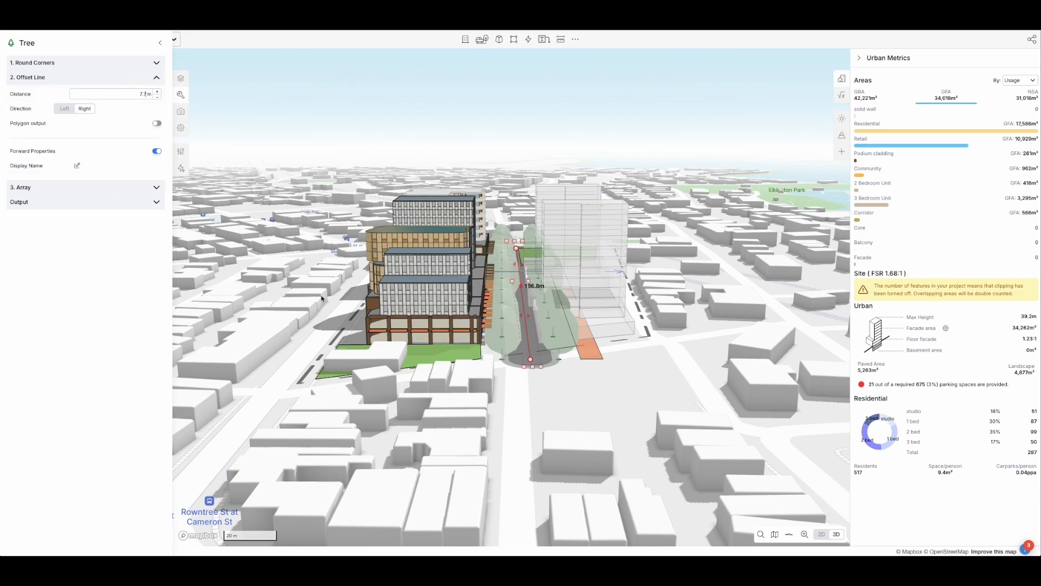
pyautogui.moveTo(530, 323); pyautogui.dragTo(524, 325)
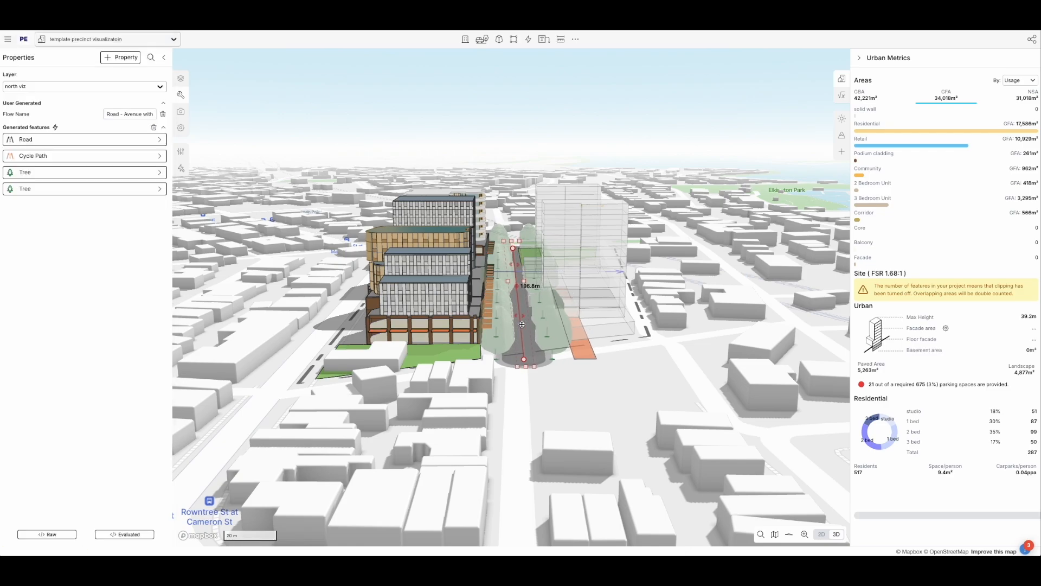
# - Reduce the offset distance of the avenue's cycle path to bring it closer to the road
pyautogui.click(69, 158)
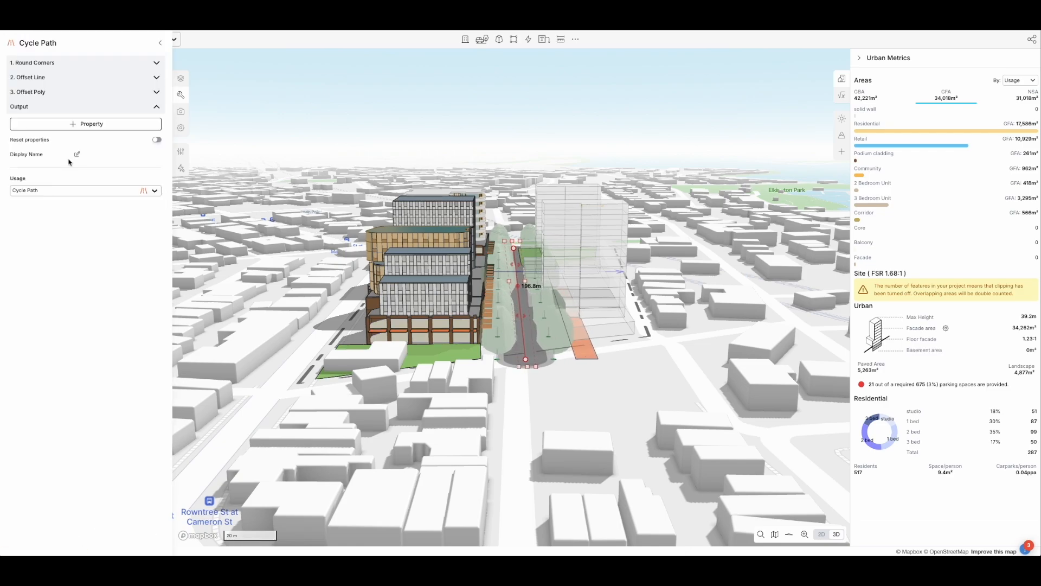
pyautogui.click(89, 79)
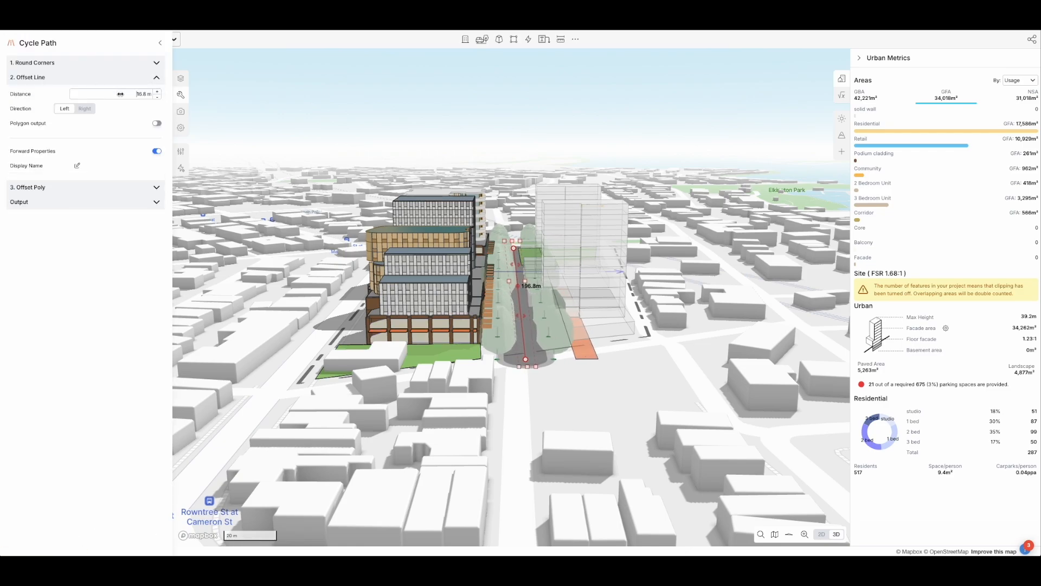
pyautogui.press('Down')
pyautogui.press('Down')
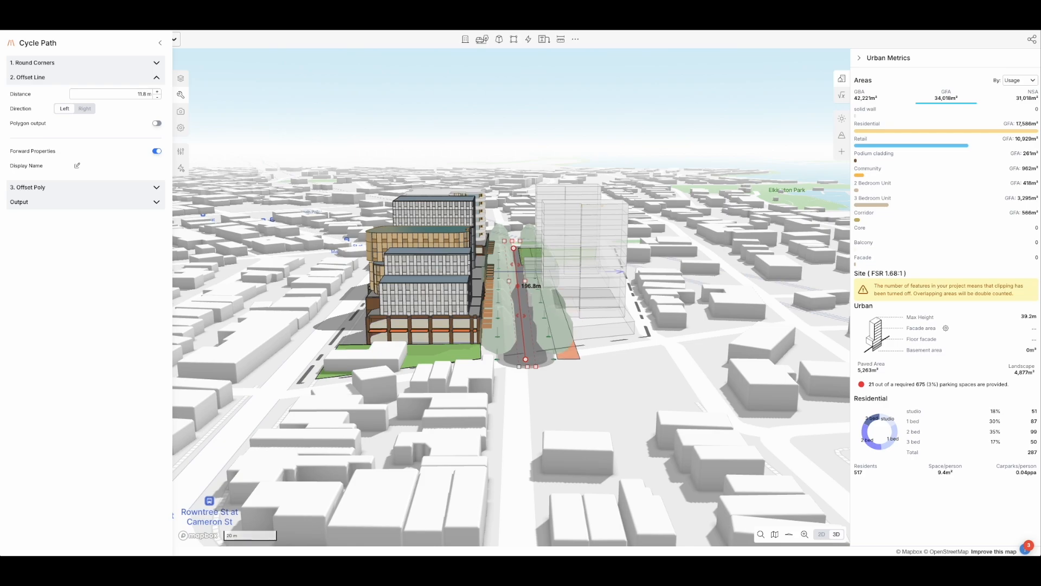
pyautogui.press('Up')
pyautogui.click(91, 195)
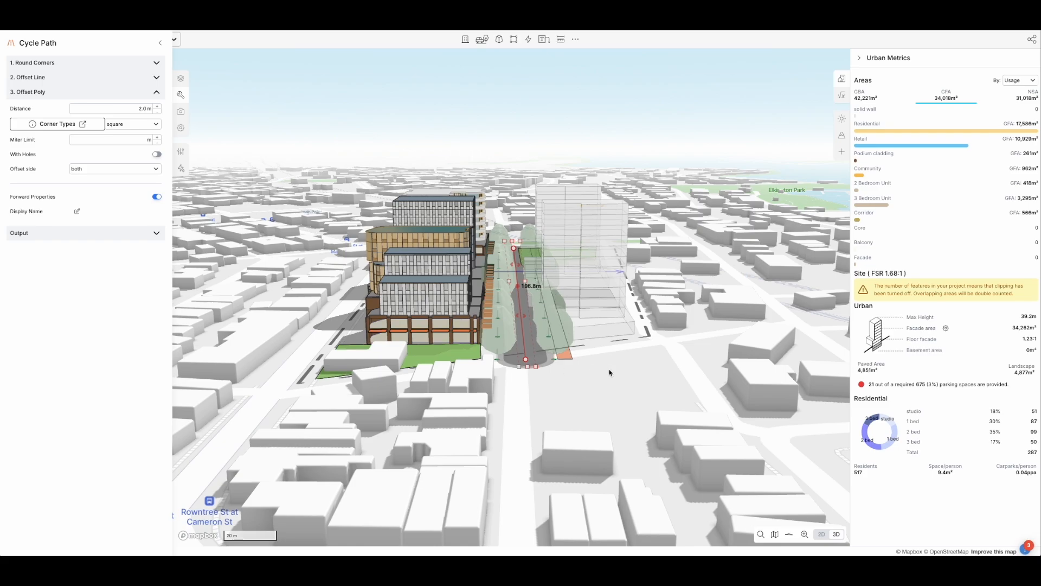
# - Assign the generated avenue to the vis 1 layer
pyautogui.click(580, 394)
pyautogui.moveTo(580, 382); pyautogui.dragTo(572, 390, button='right')
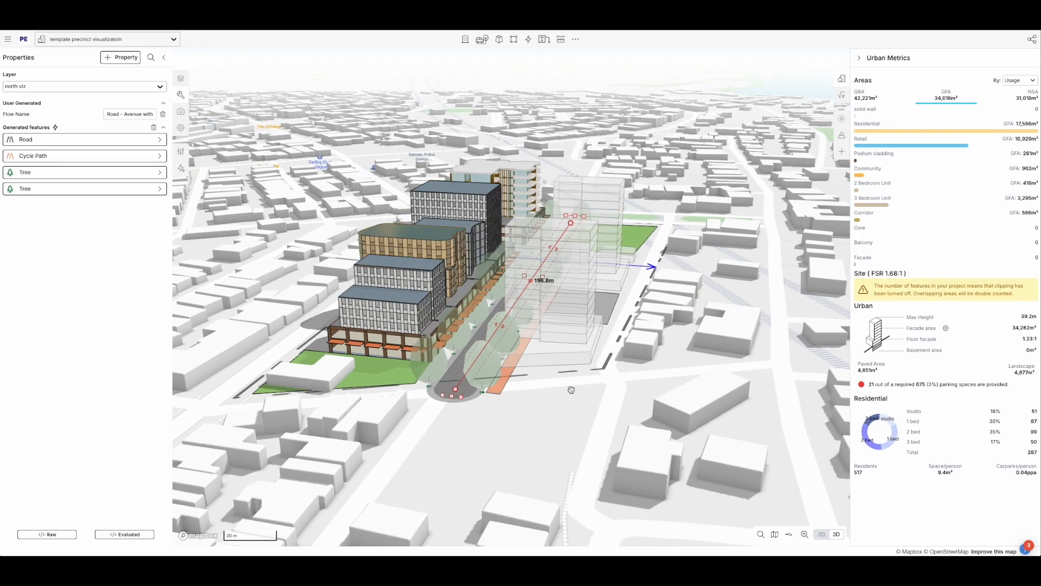
pyautogui.click(46, 86)
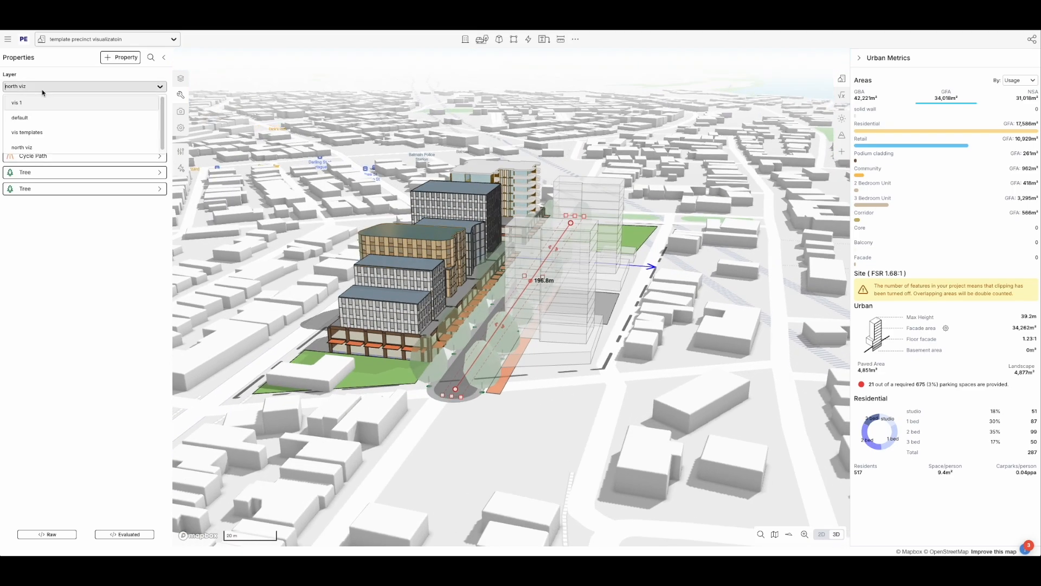
pyautogui.click(39, 147)
# - Nudge the avenue slightly toward the detailed buildings in plan view and deselect it
pyautogui.moveTo(292, 241); pyautogui.dragTo(412, 245, button='right')
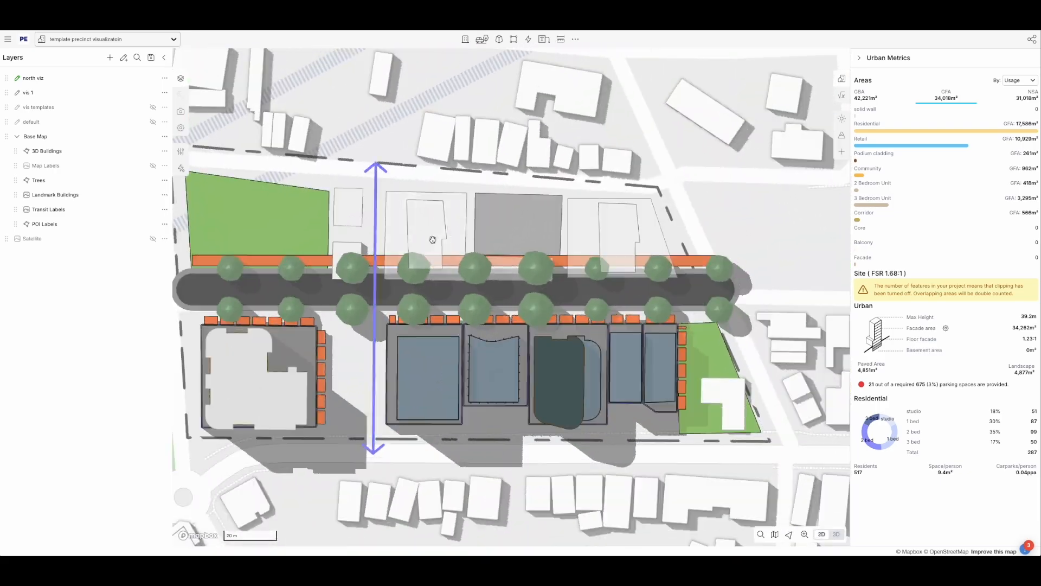
pyautogui.click(439, 298)
pyautogui.moveTo(439, 291); pyautogui.dragTo(438, 295)
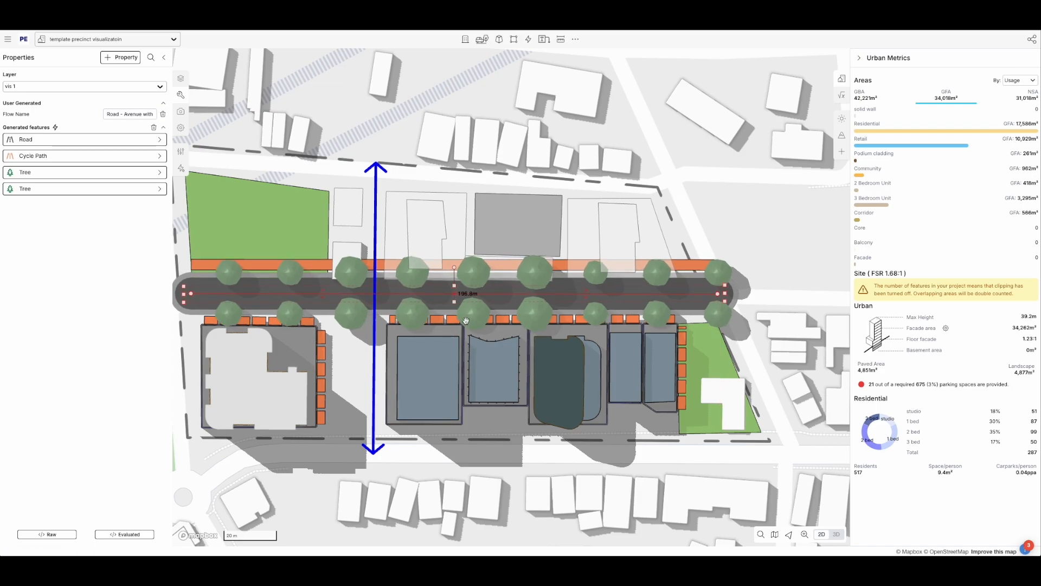
pyautogui.moveTo(482, 320)
pyautogui.mouseDown(button='right')
pyautogui.moveTo(510, 292)
pyautogui.moveTo(534, 312)
pyautogui.moveTo(493, 327)
pyautogui.mouseUp(button='right')
pyautogui.press('Escape')
# - Examine the tree-lined avenue and both building rows from close range and from an aerial viewpoint
pyautogui.scroll(5, 608, 426)
pyautogui.moveTo(607, 426); pyautogui.dragTo(590, 414, button='right')
pyautogui.scroll(5, 486, 386)
pyautogui.moveTo(470, 370); pyautogui.dragTo(446, 260, button='right')
pyautogui.scroll(5, 423, 300)
pyautogui.scroll(-5, 438, 230)
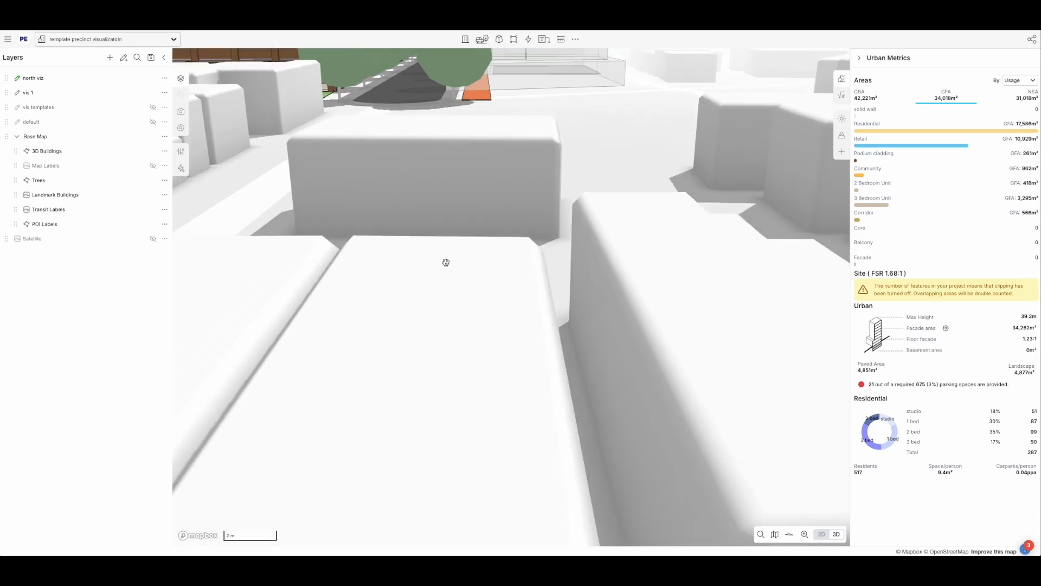
pyautogui.scroll(-5, 433, 214)
pyautogui.moveTo(402, 142); pyautogui.dragTo(456, 358)
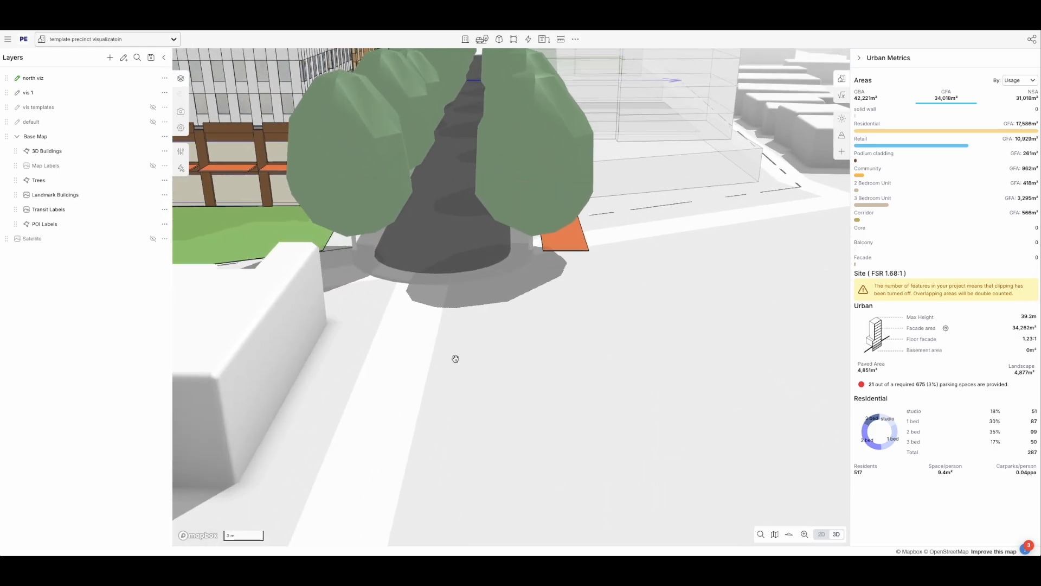
pyautogui.scroll(-5, 457, 357)
pyautogui.scroll(-5, 458, 357)
pyautogui.moveTo(458, 356); pyautogui.dragTo(382, 272, button='right')
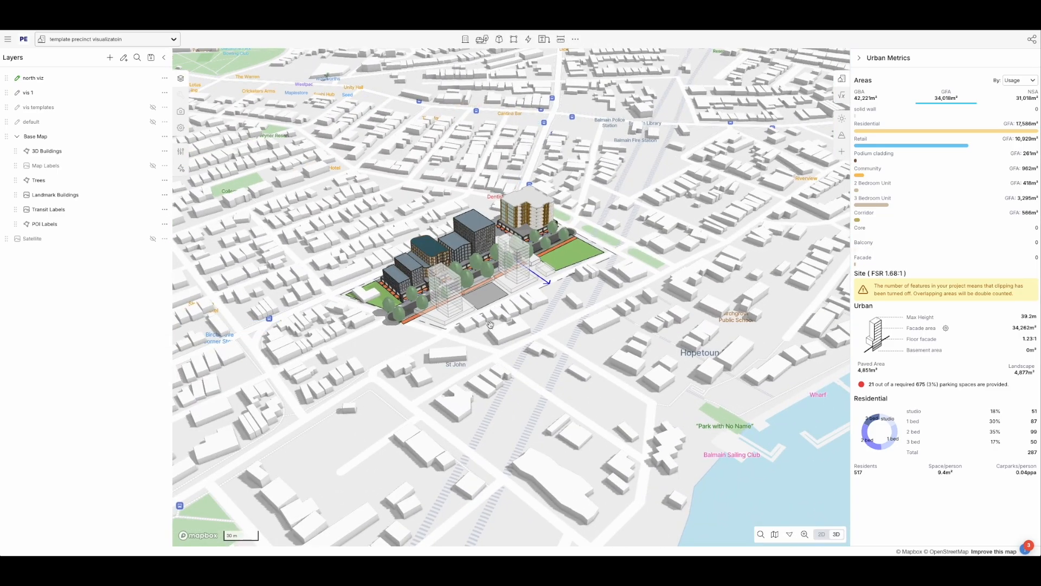
pyautogui.scroll(5, 382, 272)
pyautogui.moveTo(382, 273); pyautogui.dragTo(231, 230)
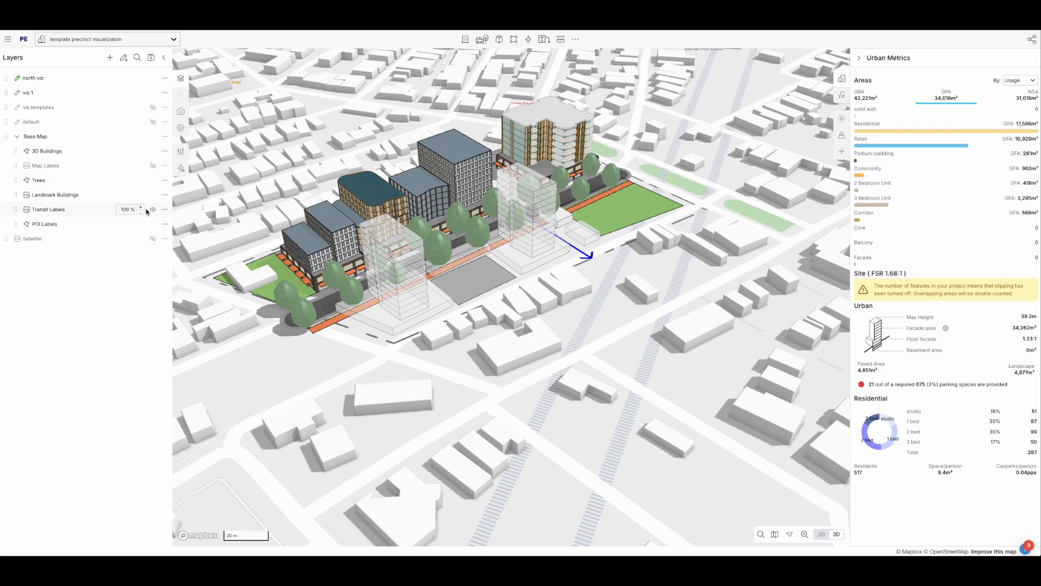
# - Hide the Landmark Buildings, Transit Labels, POI Labels and Trees layers of the base map
pyautogui.click(153, 195)
pyautogui.click(153, 209)
pyautogui.click(152, 224)
pyautogui.click(152, 180)
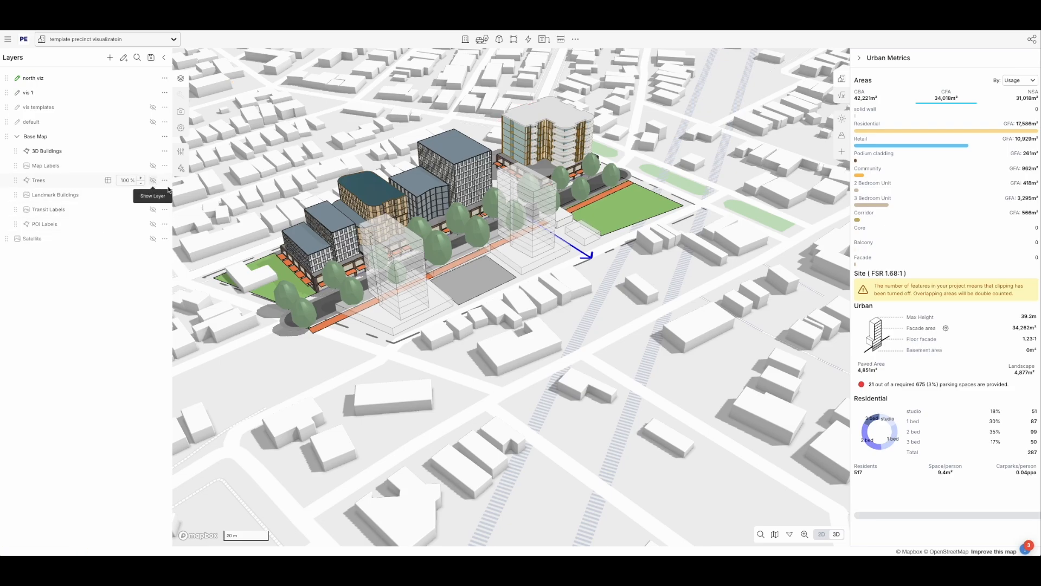
# - Delete the blue double-headed arrow line that crosses the precinct
pyautogui.moveTo(352, 326); pyautogui.dragTo(344, 337)
pyautogui.moveTo(415, 350); pyautogui.dragTo(487, 418)
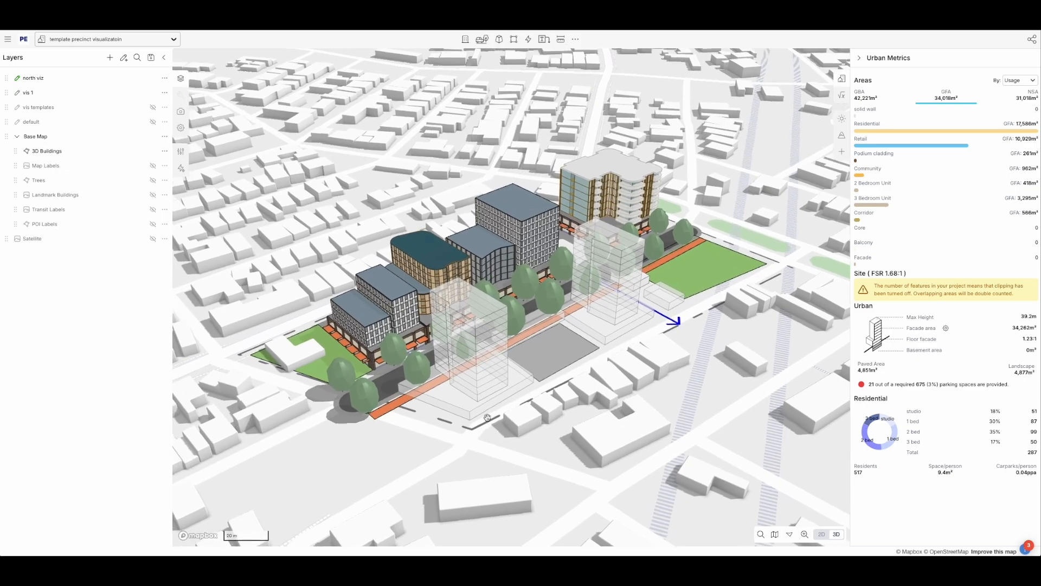
pyautogui.scroll(3, 532, 423)
pyautogui.click(690, 303)
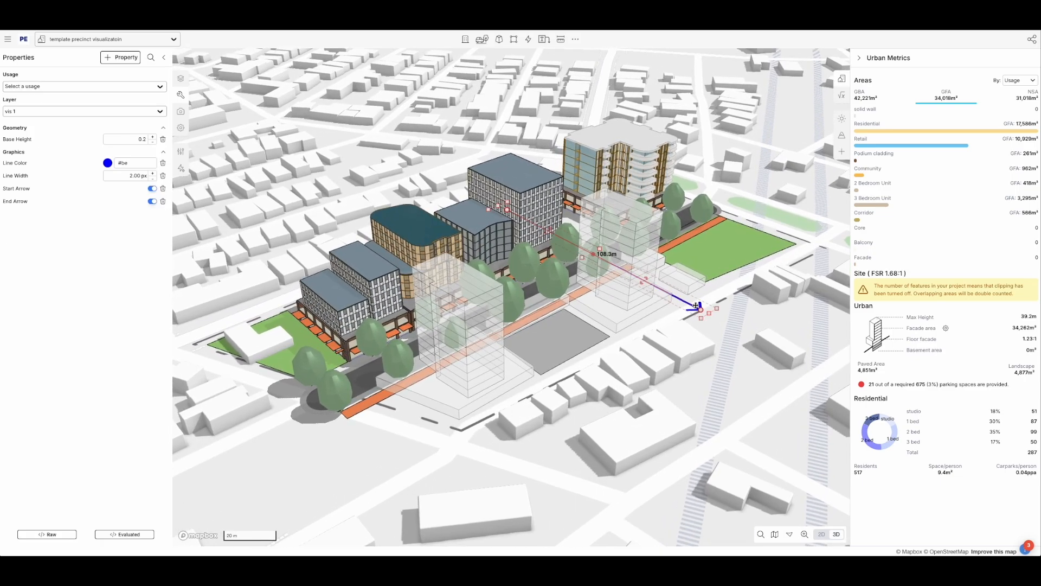
pyautogui.click(694, 338)
pyautogui.moveTo(695, 341); pyautogui.dragTo(651, 386, button='right')
pyautogui.click(531, 227)
pyautogui.click(691, 390)
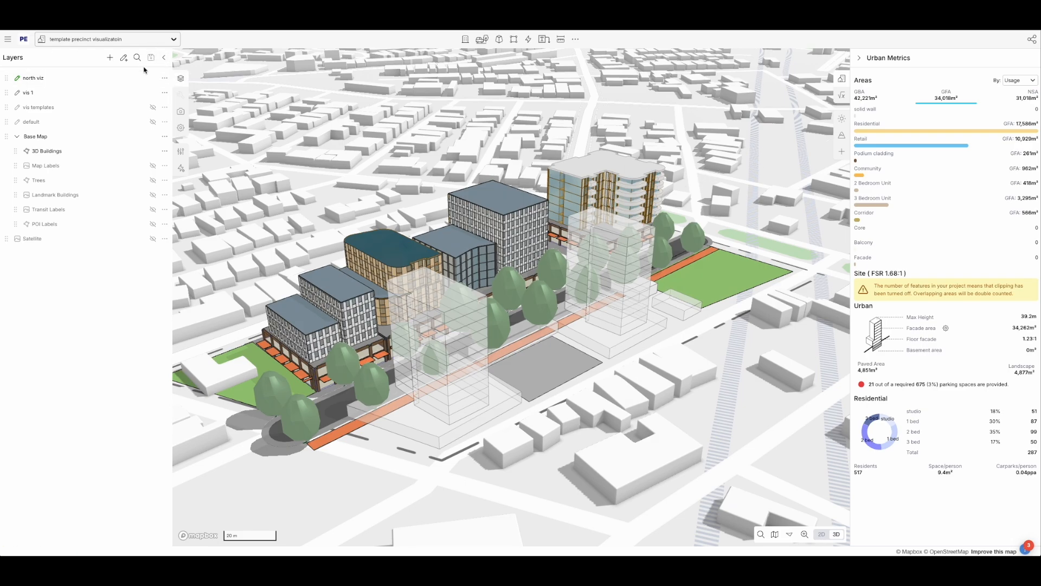
# - Save the current camera and layer visibility as a new view titled 1
pyautogui.click(180, 111)
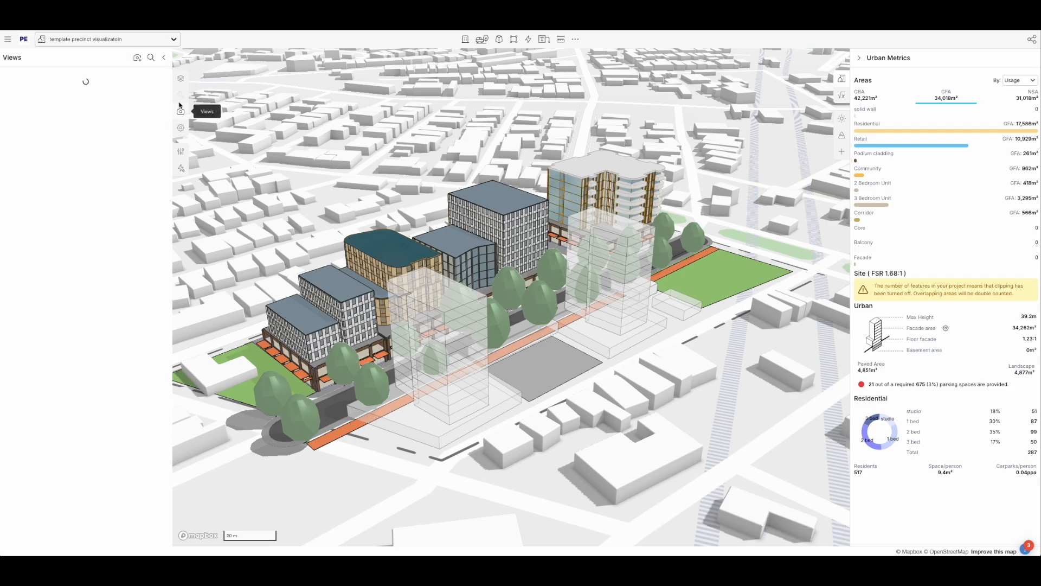
pyautogui.click(142, 60)
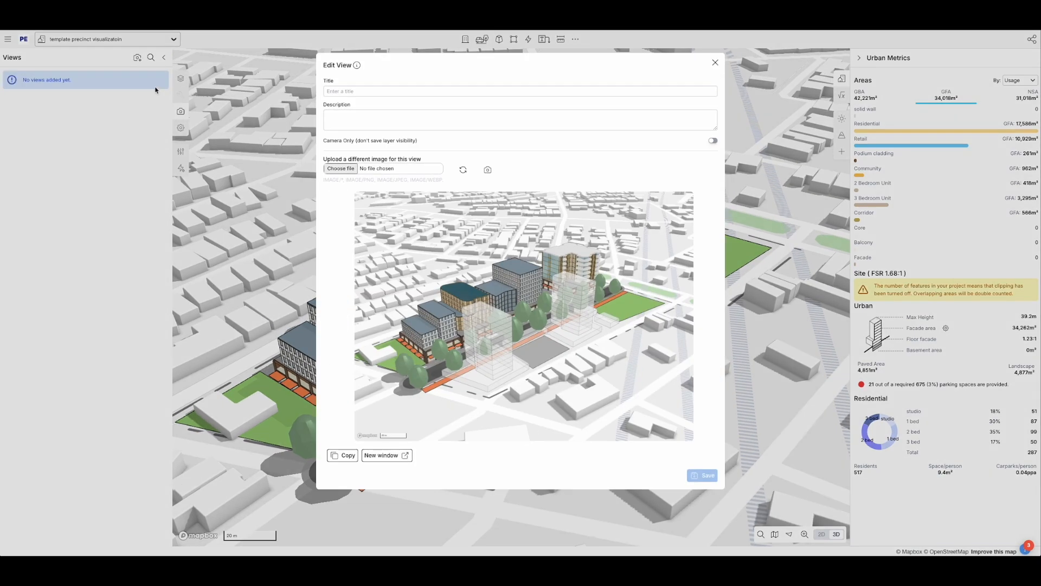
pyautogui.click(349, 92)
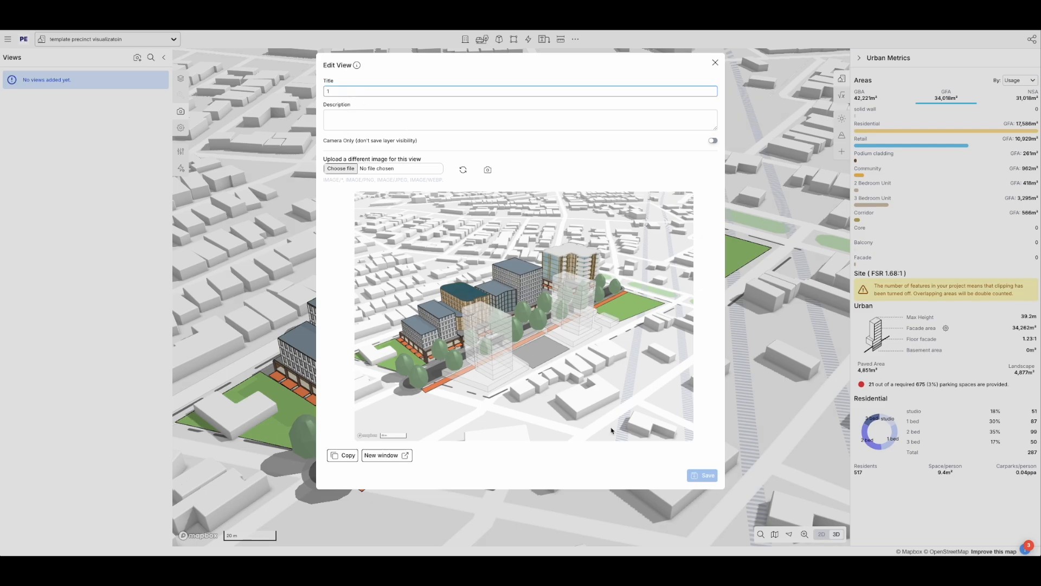
pyautogui.click(536, 159)
pyautogui.click(710, 475)
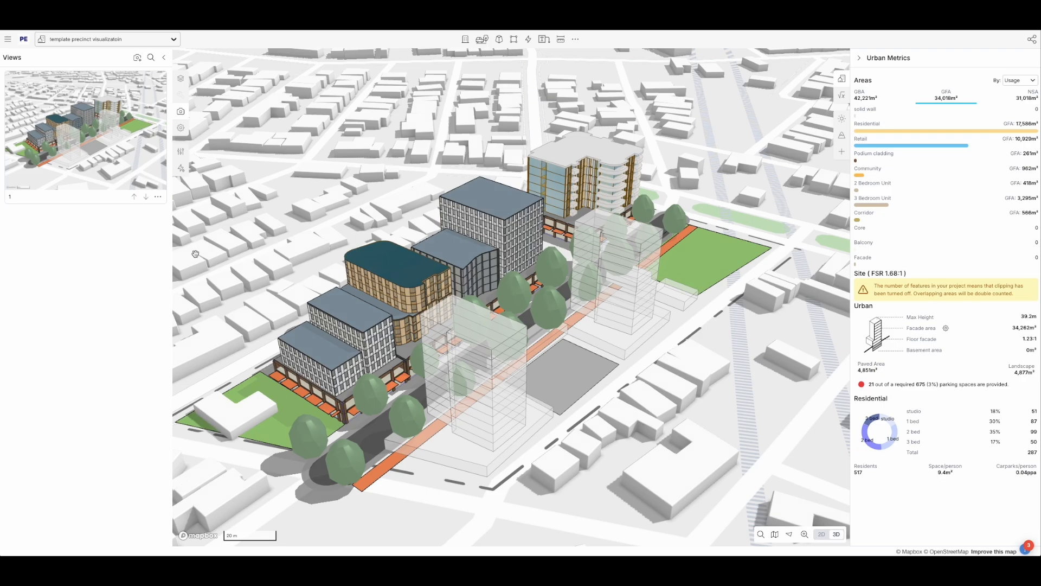
# - Switch to Visoid and compare the three generated bird's-eye images of the precinct
pyautogui.moveTo(337, 166); pyautogui.dragTo(340, 165, button='right')
pyautogui.moveTo(432, 160); pyautogui.dragTo(365, 153, button='right')
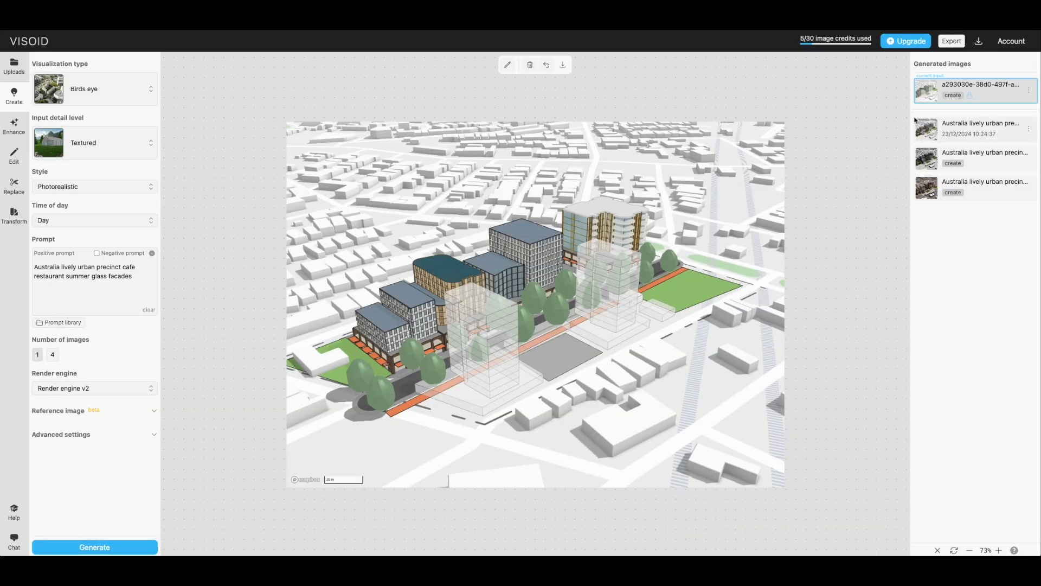
pyautogui.click(1008, 138)
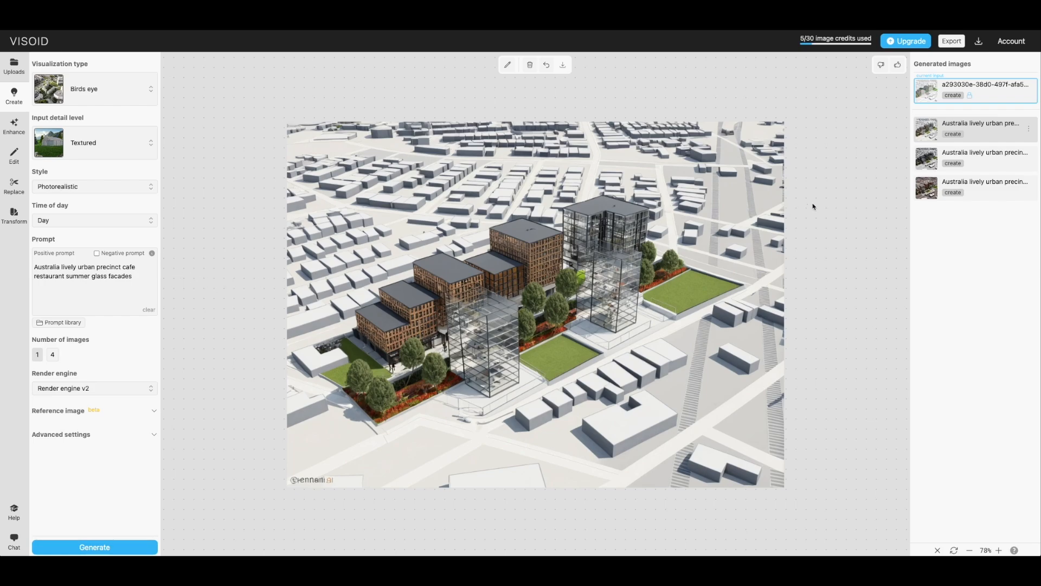
pyautogui.click(976, 156)
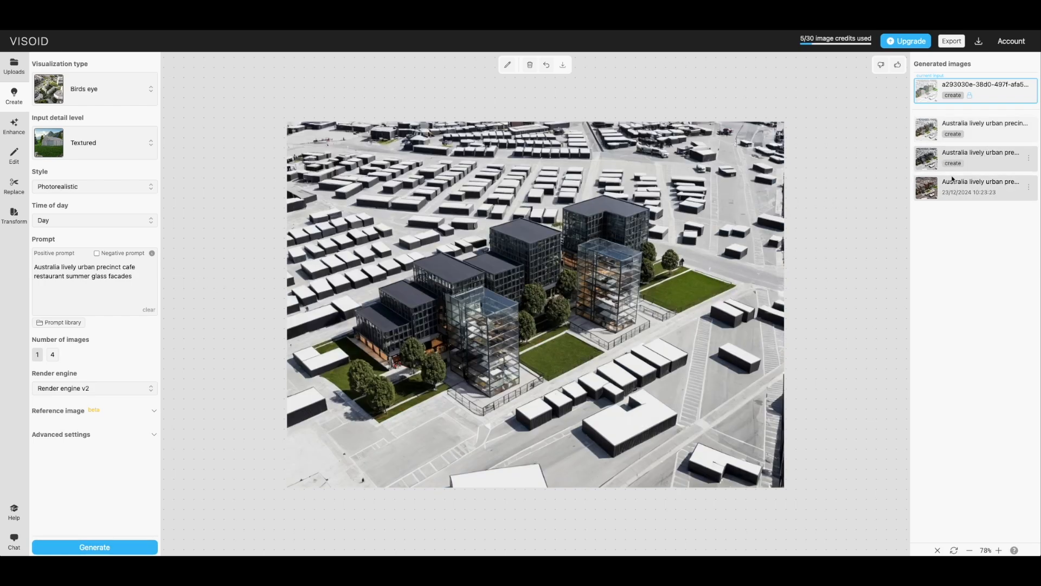
pyautogui.click(970, 186)
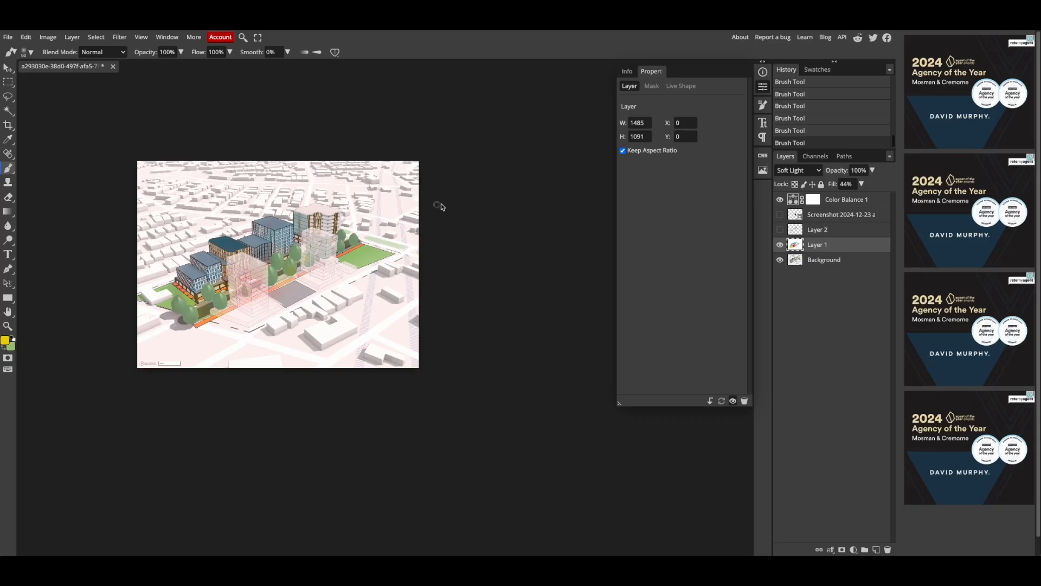
# - Switch to Photopea, show Layer 2, and toggle Layer 1 off and on to compare the image's colouring
pyautogui.click(780, 244)
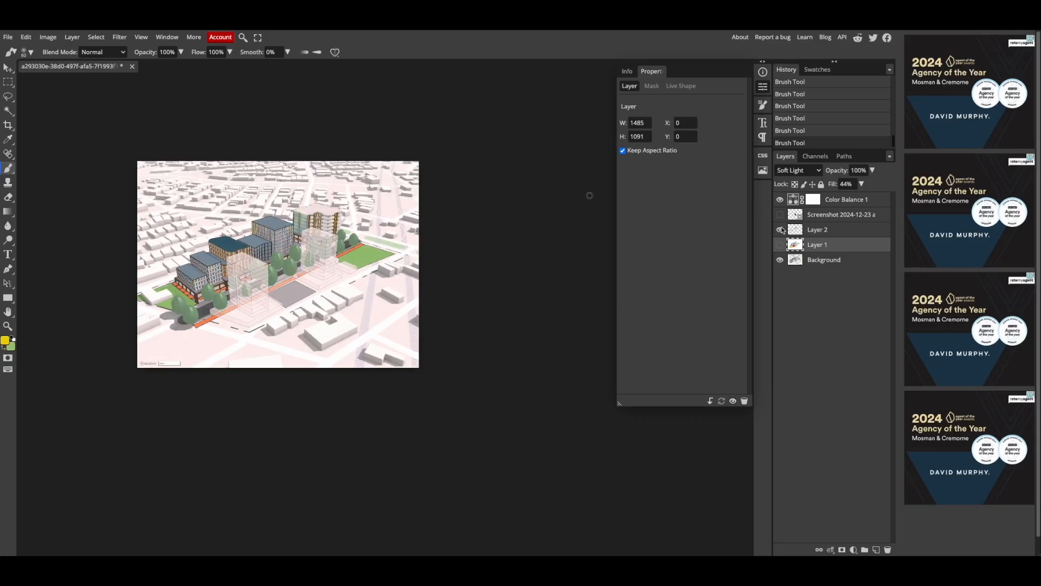
pyautogui.click(780, 244)
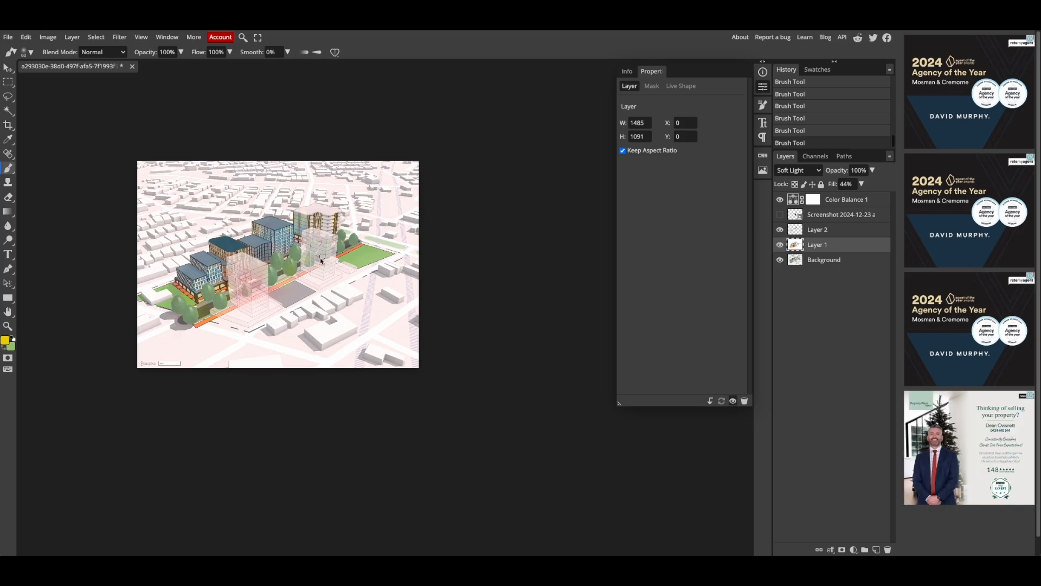
pyautogui.scroll(2, 271, 271)
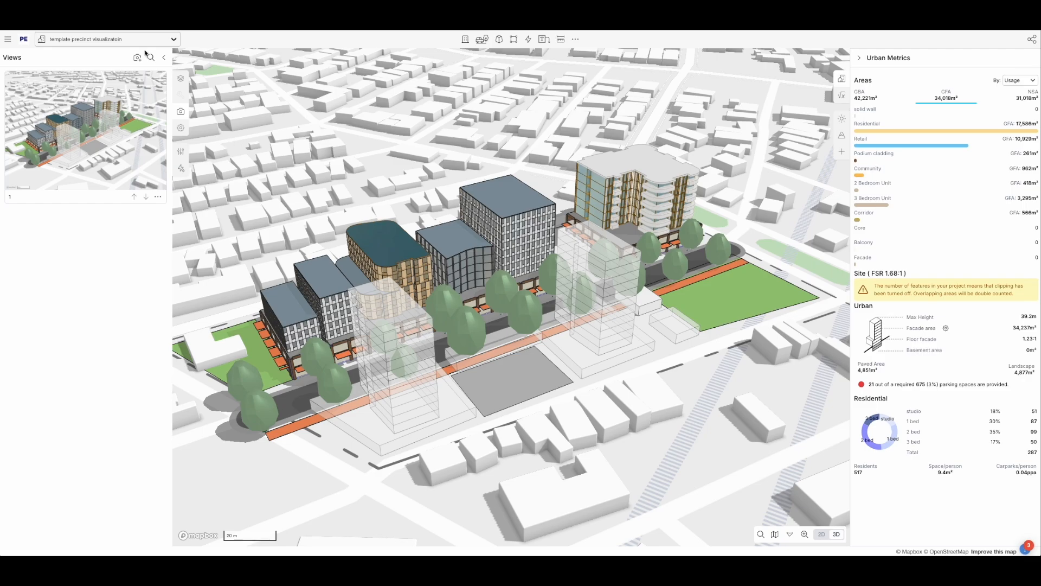
# - Switch back to the precinct model, hide the north viz and vis 1 layers and show the default layer to review the original massing
pyautogui.click(180, 78)
pyautogui.click(153, 93)
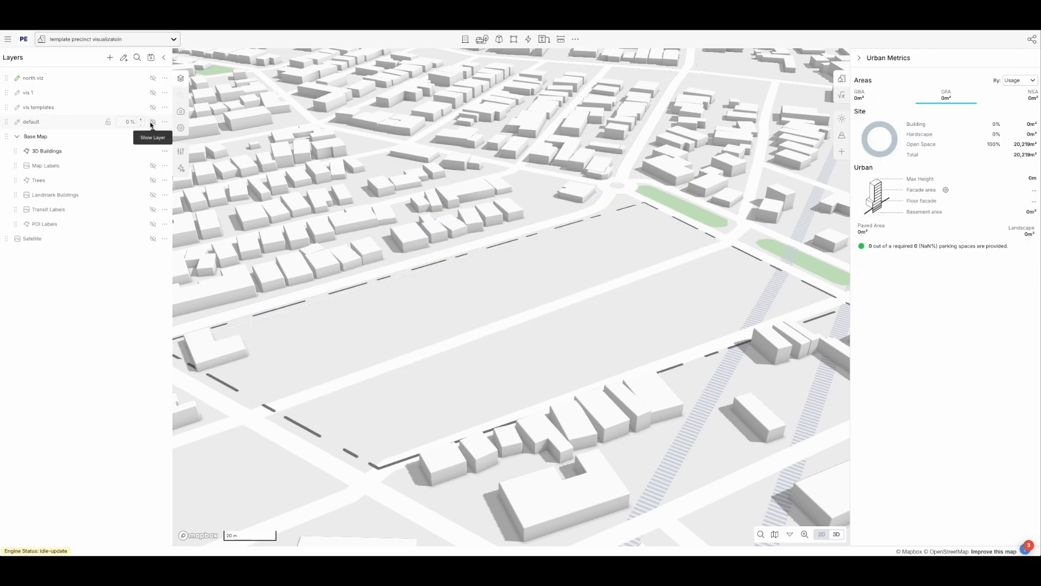
pyautogui.click(153, 122)
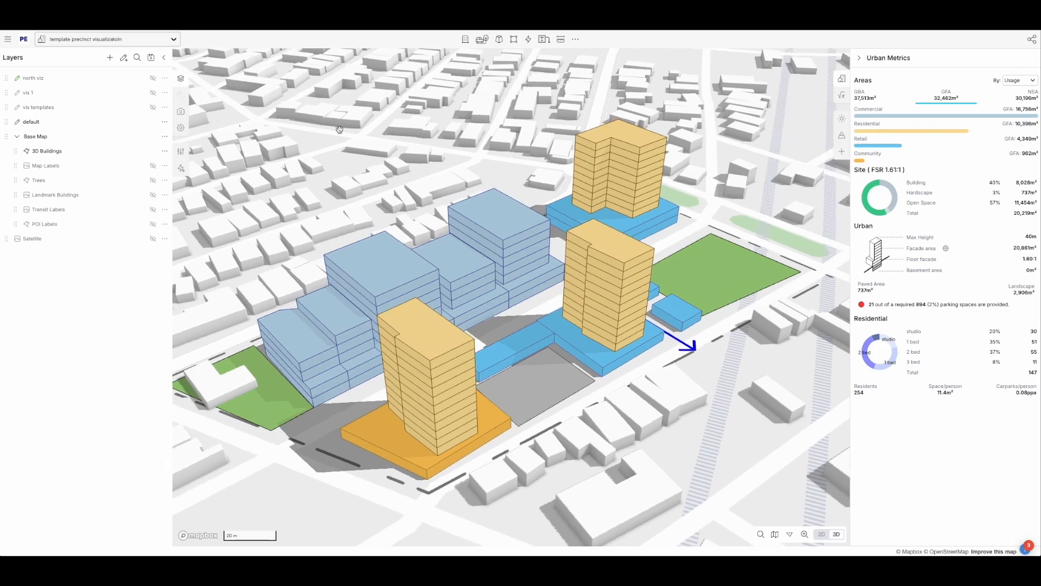
pyautogui.moveTo(441, 170); pyautogui.dragTo(599, 169, button='right')
pyautogui.click(485, 133)
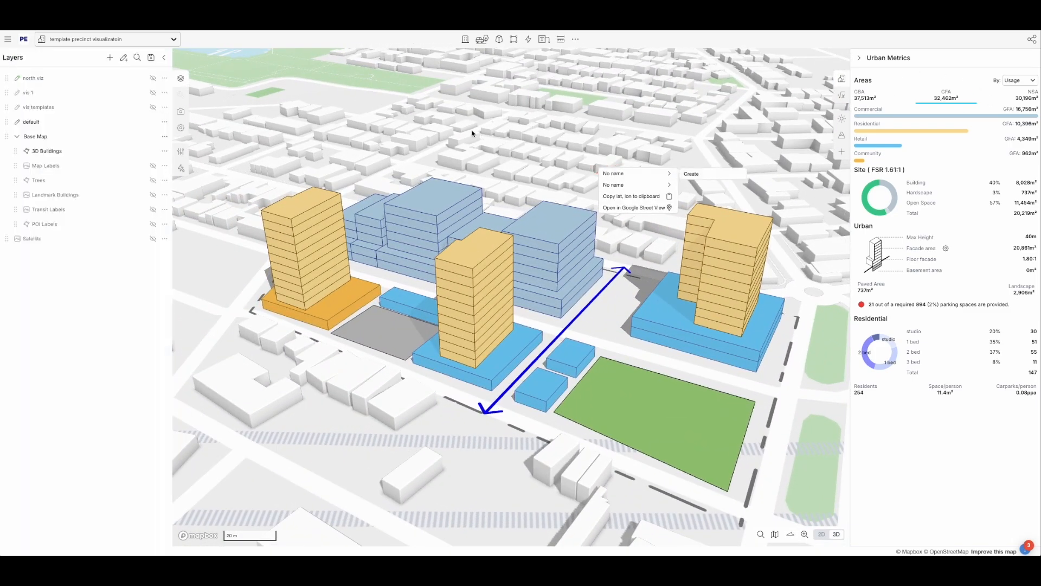
pyautogui.moveTo(471, 131); pyautogui.dragTo(428, 128, button='right')
pyautogui.click(359, 122)
pyautogui.moveTo(367, 137); pyautogui.dragTo(372, 135, button='right')
# - Restore the saved view 1 showing the detailed buildings and translucent towers
pyautogui.click(178, 114)
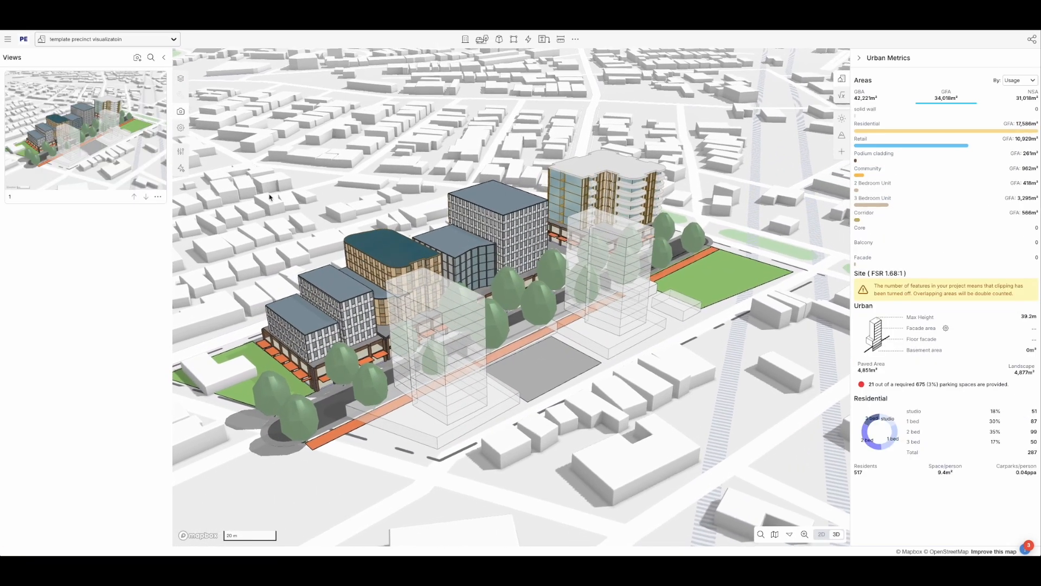
pyautogui.moveTo(273, 198); pyautogui.dragTo(332, 181, button='right')
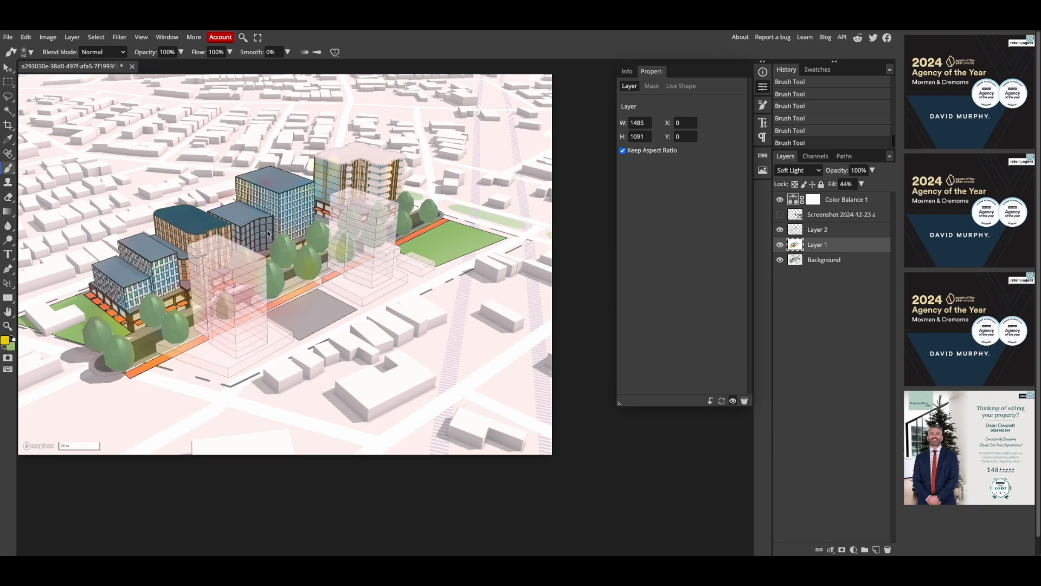
# - Switch to Photopea and show the Screenshot 2024-12-23 layer over the precinct image
pyautogui.click(779, 215)
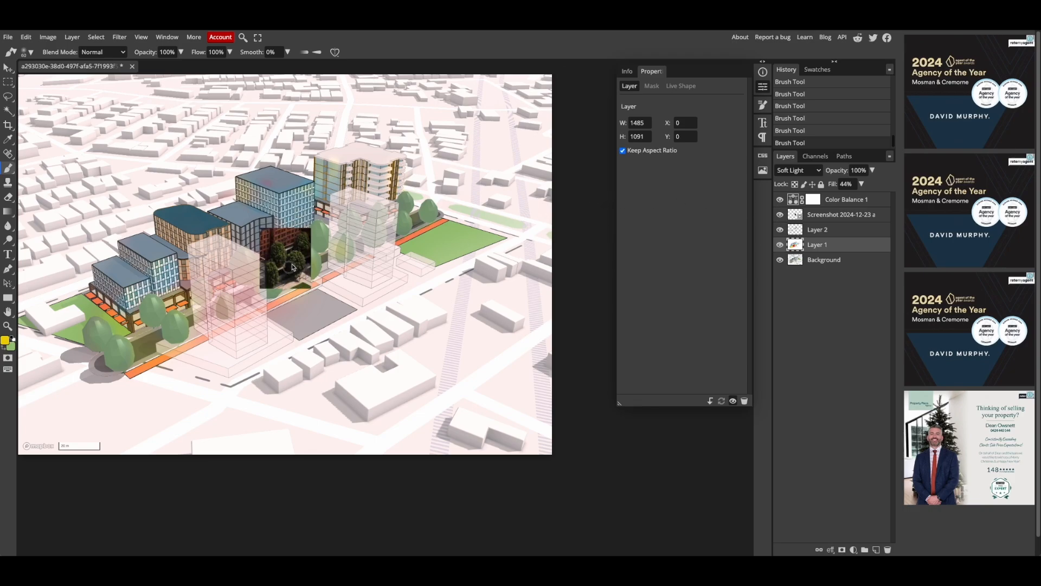